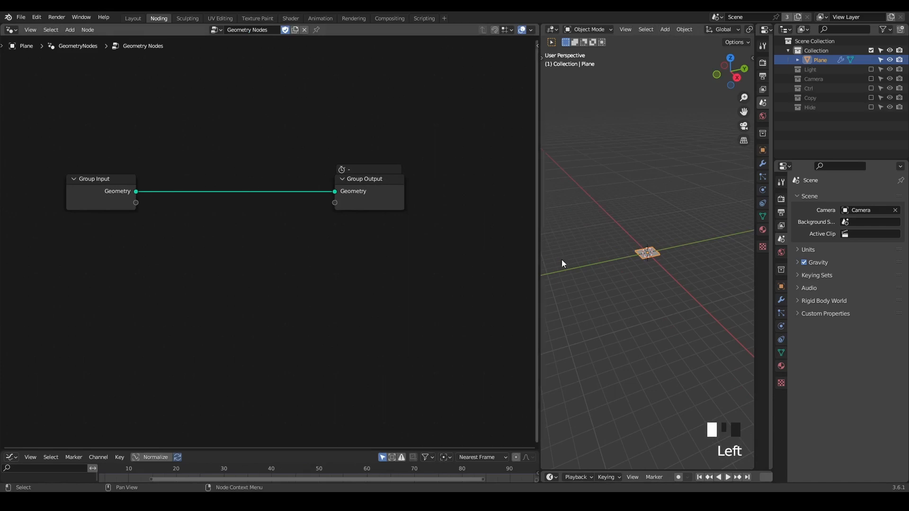
- Add an Ico Sphere node and connect its Mesh output to the Group Output's Geometry in place of the Group Input link
ctrl+middle_drag(624, 282, 655, 214)
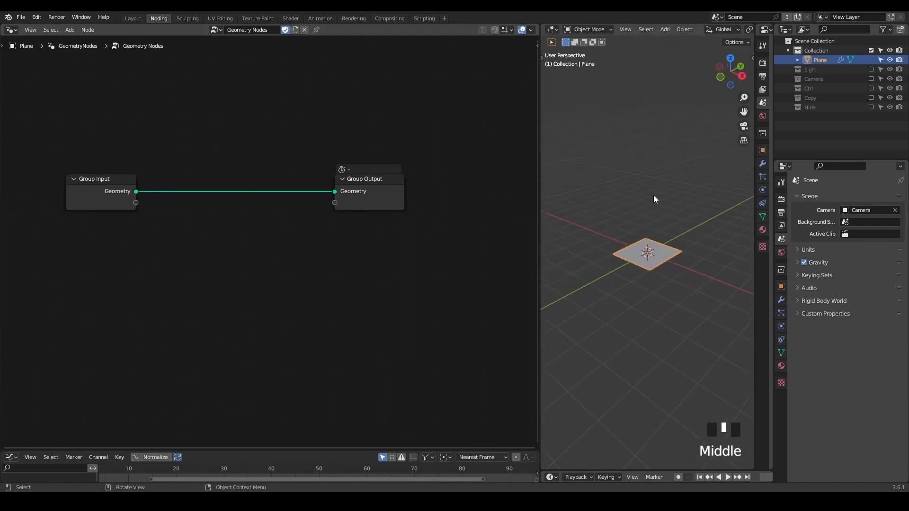
key(shift+a)
mouse_move(630, 103)
key(shift+a)
key(s)
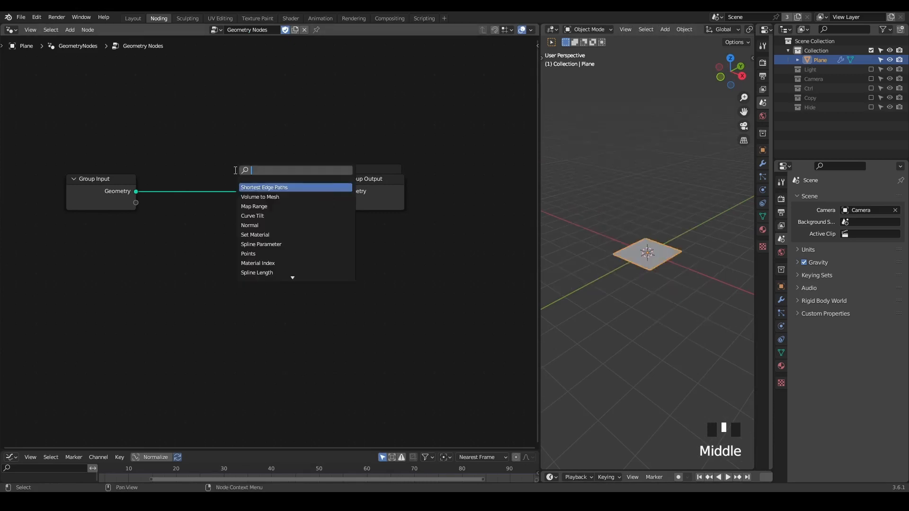
text(ico)
key(Return)
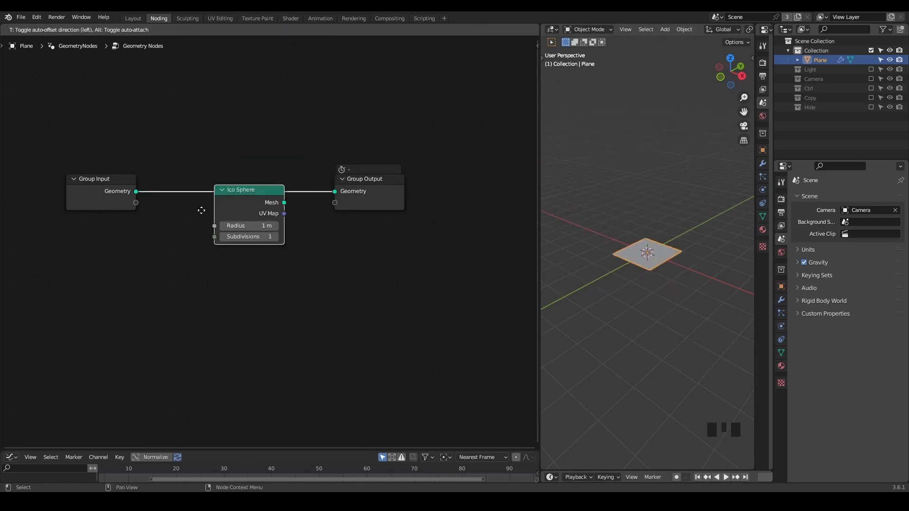
click(214, 235)
alt+shift+click(217, 232)
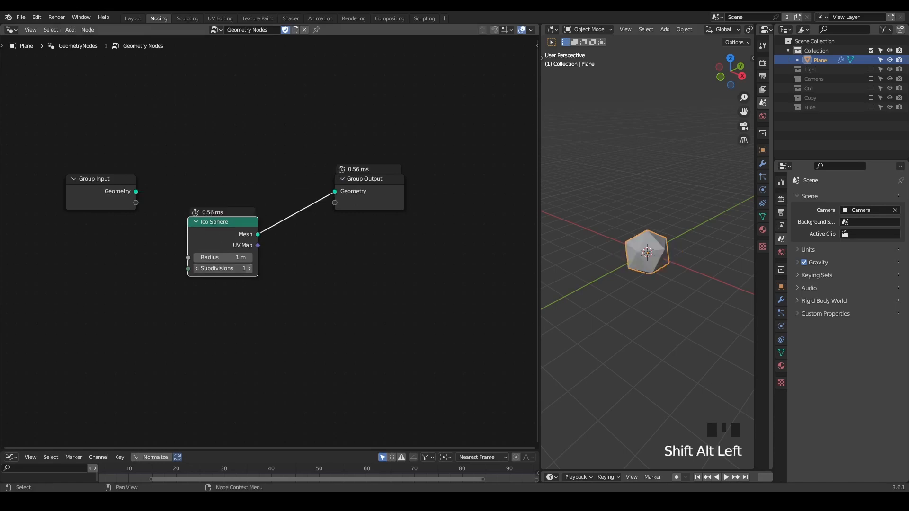
- Set the Ico Sphere node's Subdivisions to 5
click(249, 268)
click(249, 268)
click(249, 269)
click(249, 268)
- Switch the 3D viewport to Wireframe shading and bring the ico sphere into close view
key(z)
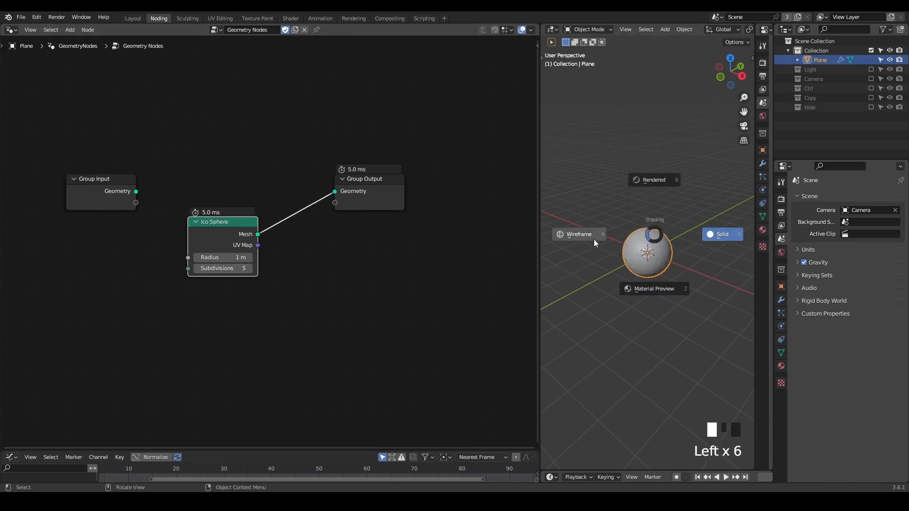
click(594, 240)
scroll(621, 265, up, 3)
scroll(621, 266, up, 3)
middle_drag(620, 265, 680, 231)
- Draw a freehand curved annotation stroke in the 3D viewport, leading up to the sphere's surface
shift+middle_drag(375, 262, 364, 261)
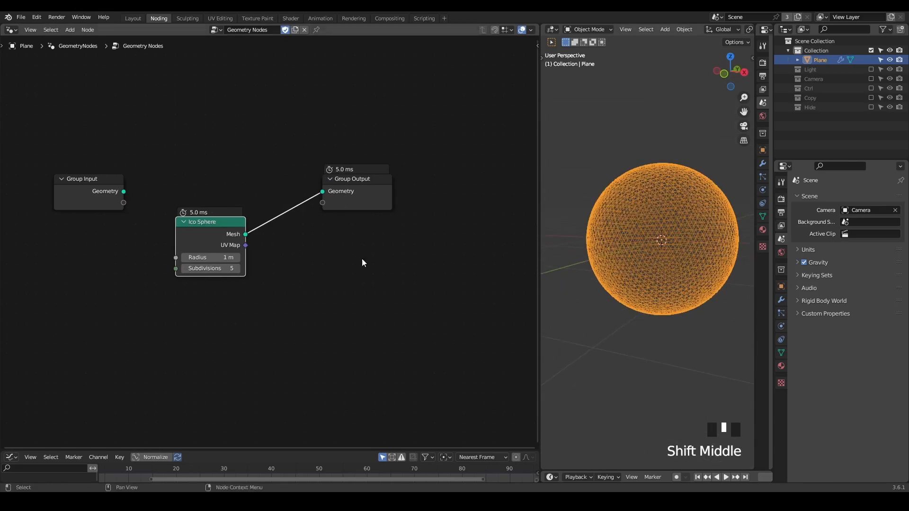
scroll(344, 292, down, 1)
middle_drag(626, 221, 615, 227)
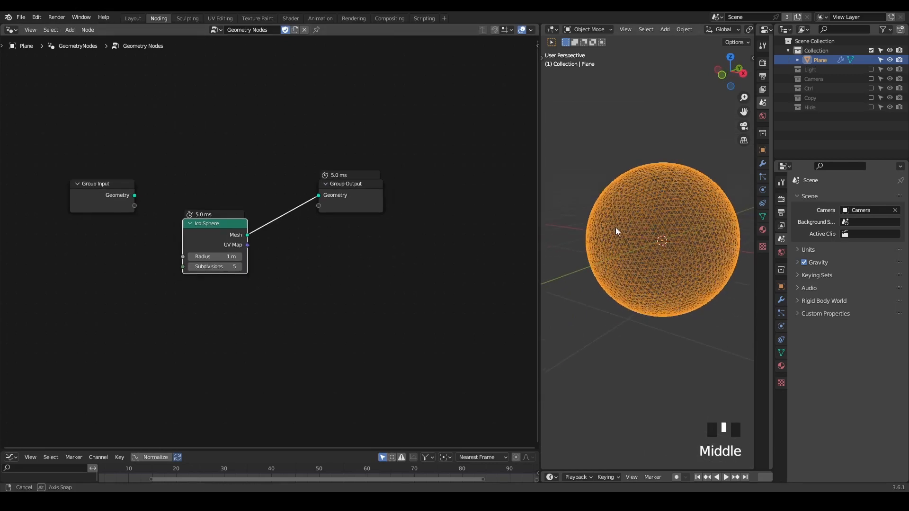
scroll(615, 228, down, 2)
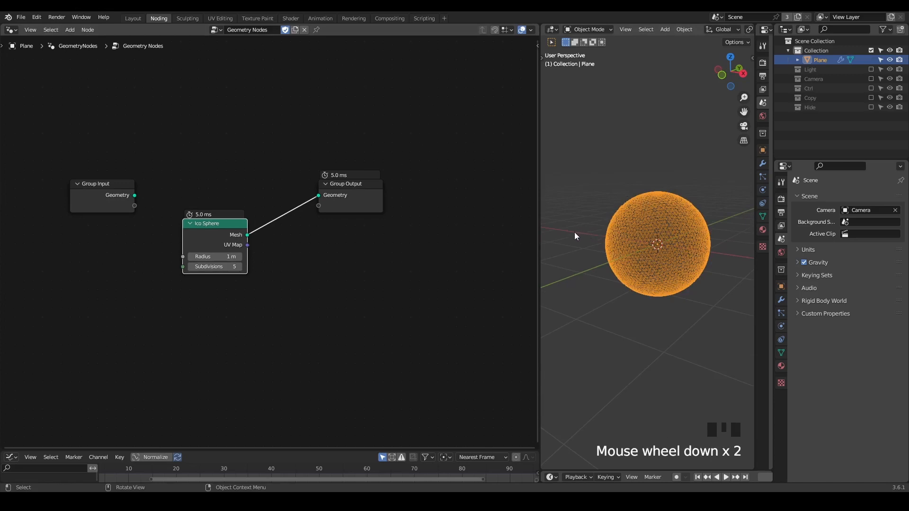
drag(575, 232, 634, 198)
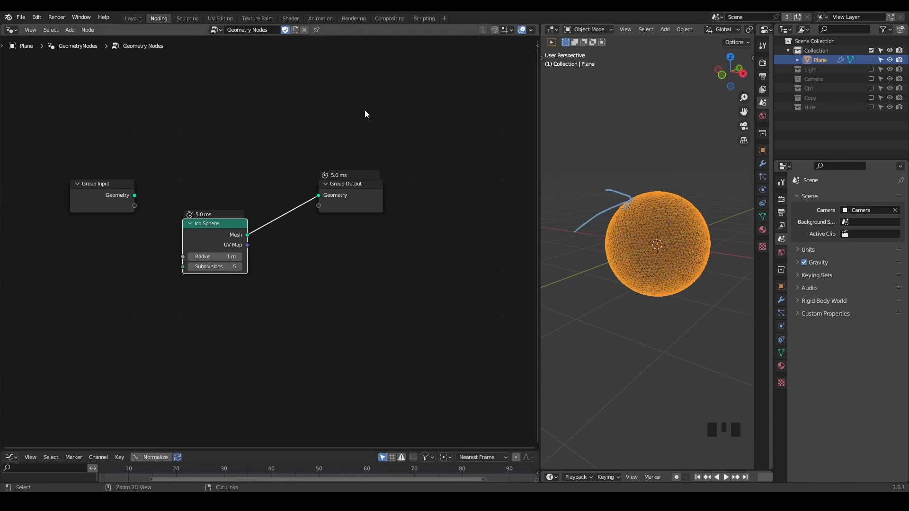
- Add a Simulation Zone to the node tree and place it above the Ico Sphere and Group Output nodes
key(shift+a)
key(s)
text(si)
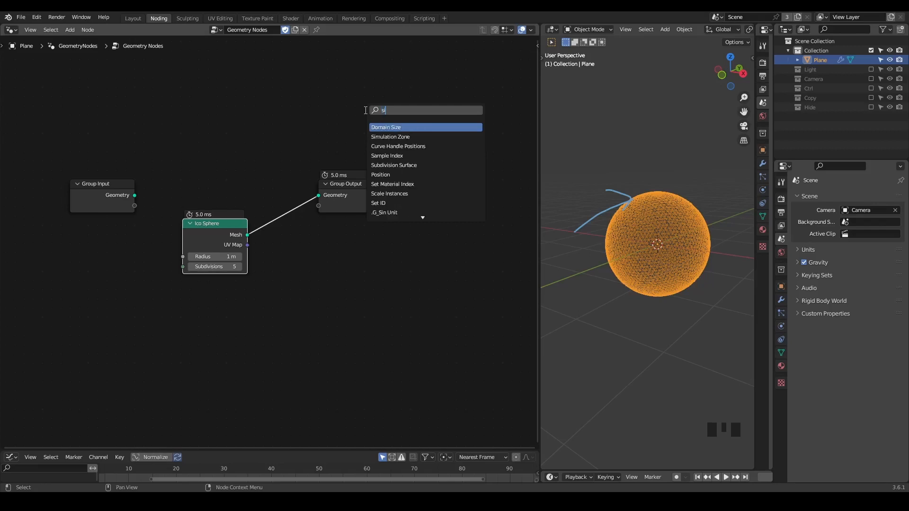
text(mula)
key(Return)
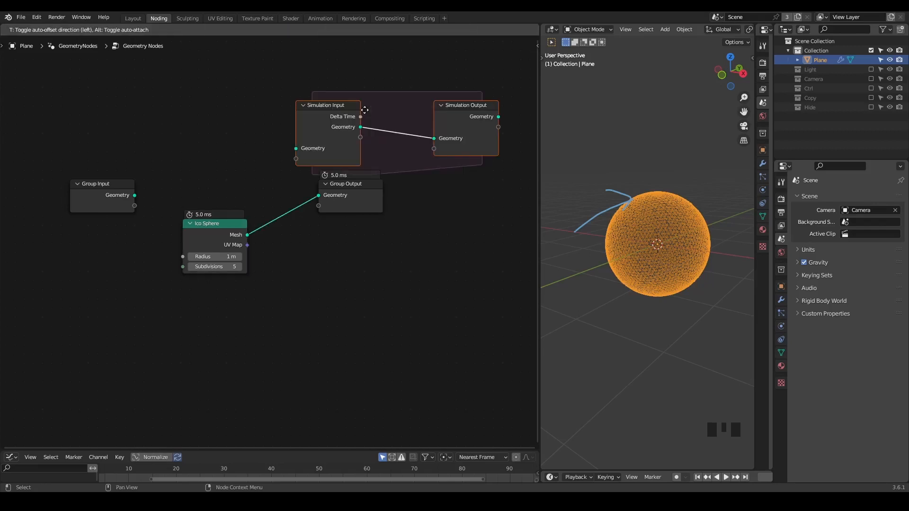
click(384, 79)
middle_drag(378, 129, 336, 147)
scroll(336, 147, down, 2)
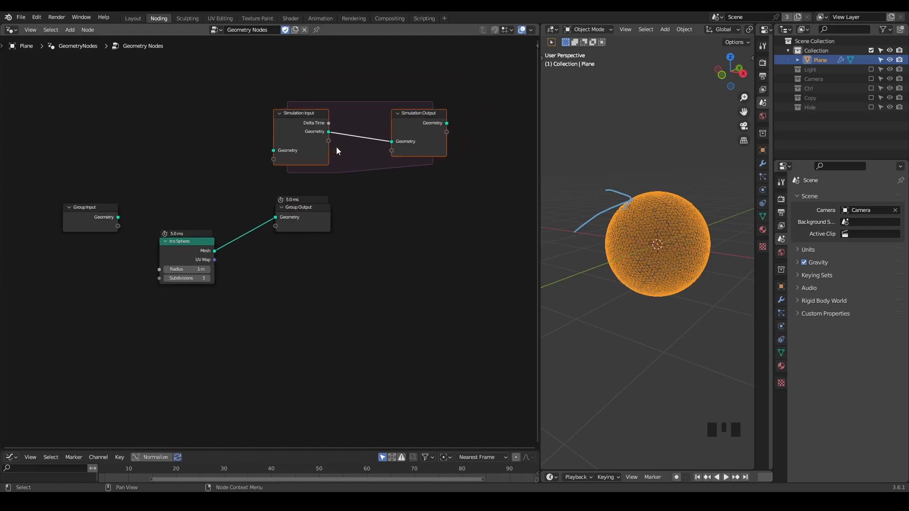
- Spread the nodes apart: Group Output to the right, Simulation Input detached to the left, Group Input below the zone
drag(311, 215, 492, 210)
alt+click(296, 122)
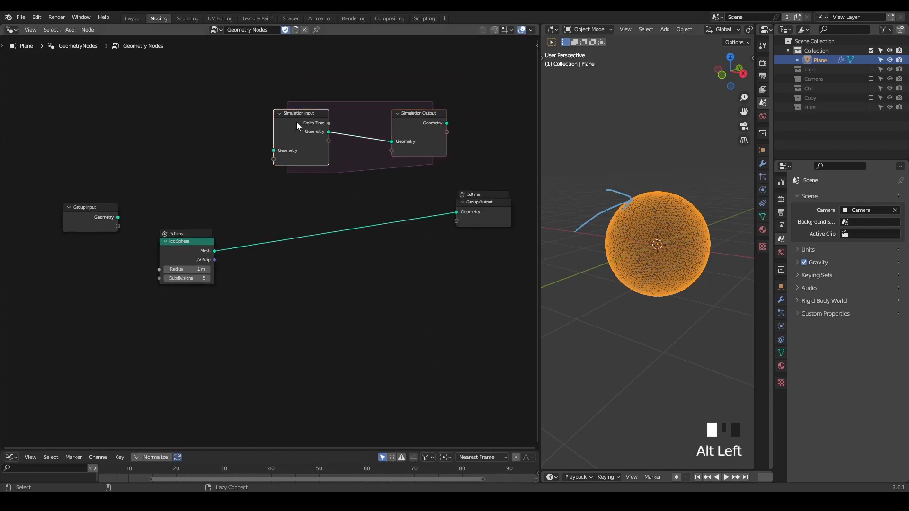
alt+drag(297, 122, 186, 142)
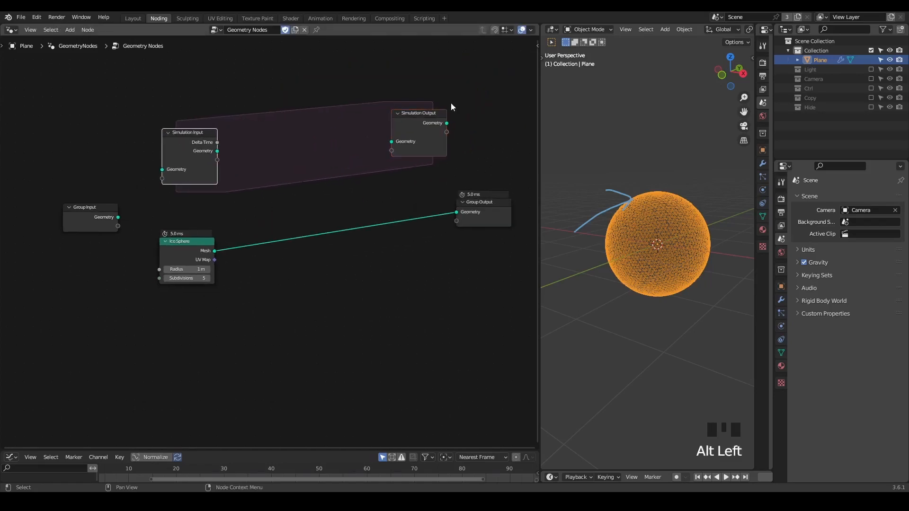
click(422, 122)
drag(423, 122, 408, 147)
middle_drag(265, 195, 304, 191)
scroll(192, 217, up, 1)
drag(116, 211, 111, 285)
- Route the Ico Sphere mesh through Simulation Input and Simulation Output into the Group Output
drag(195, 256, 10, 181)
drag(68, 170, 196, 158)
drag(256, 138, 439, 137)
alt+shift+click(435, 135)
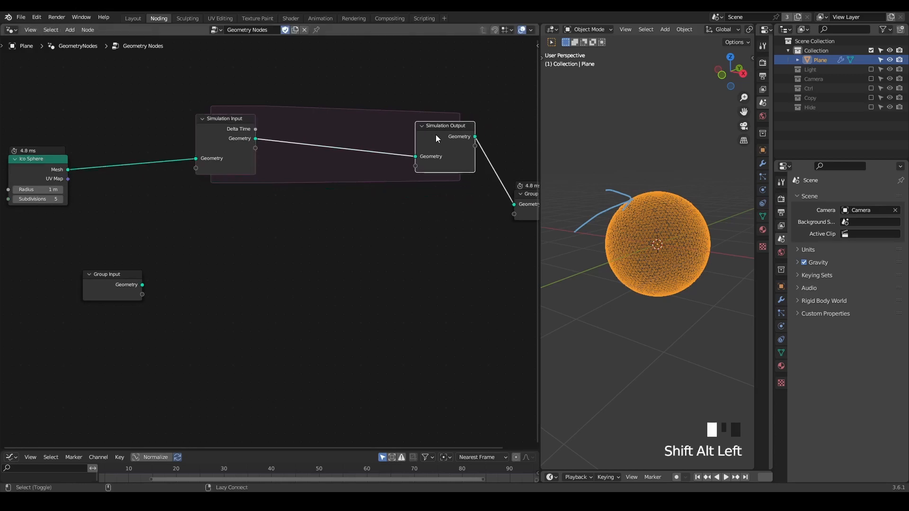
- Delete the unused Group Input node and widen the simulation zone by moving Simulation Input to the left
click(104, 279)
key(x)
drag(208, 138, 149, 151)
- Add a Join Geometry node inside the simulation zone and connect its output to the free socket of Simulation Output
key(shift+a)
text(join)
key(Return)
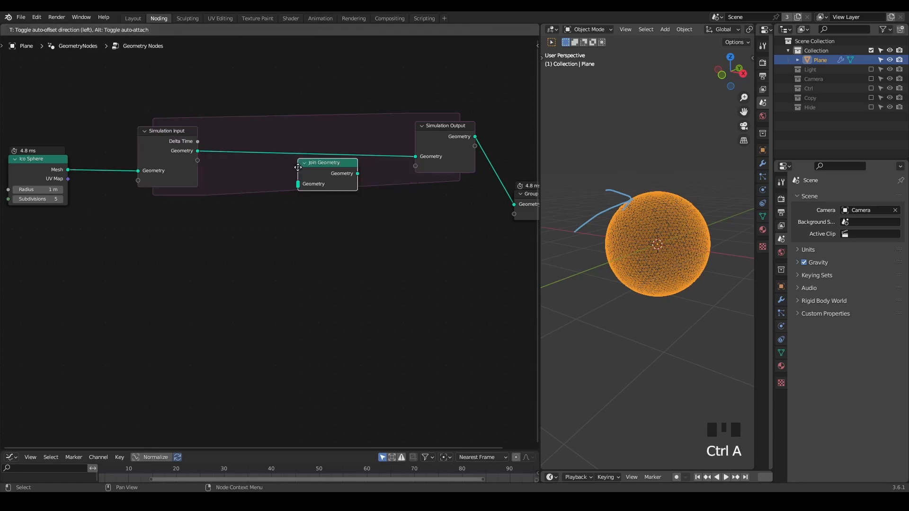
click(306, 177)
middle_drag(306, 177, 360, 197)
drag(210, 177, 188, 178)
middle_drag(258, 194, 221, 193)
drag(361, 200, 434, 185)
middle_drag(305, 138, 327, 169)
- Add a Points node above the zone and feed both it and Simulation Input's Geometry.001 into Join Geometry
key(Tab)
text(poi)
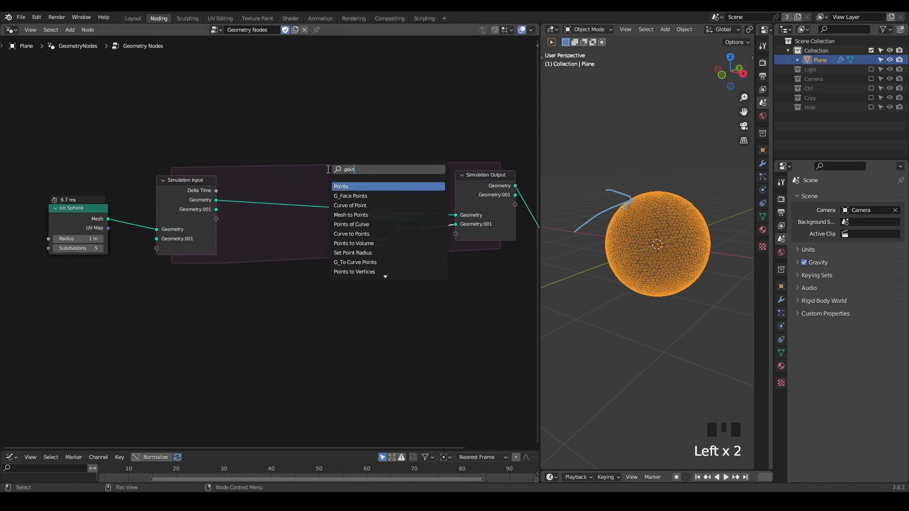
text(n)
key(Return)
click(228, 98)
drag(287, 102, 364, 240)
scroll(319, 246, up, 1)
drag(207, 204, 378, 241)
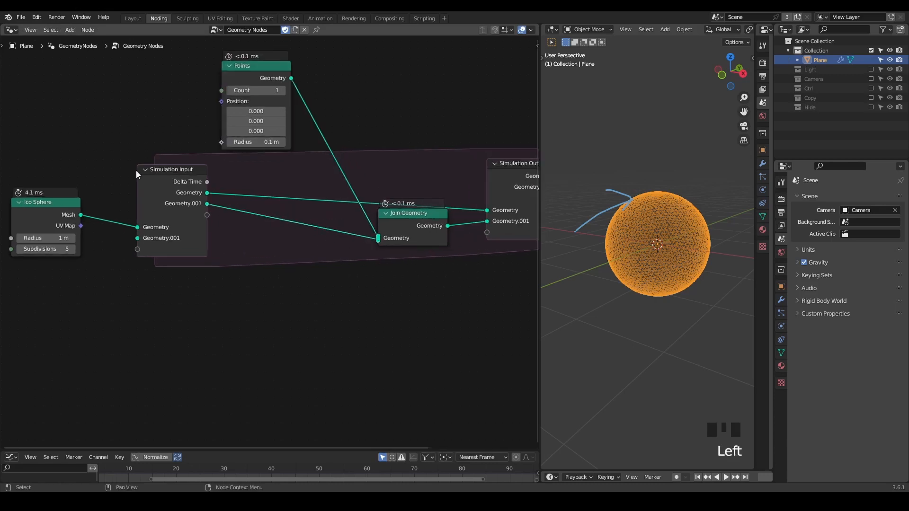
- Rename the simulation state item Geometry.001 to Particles and the item Geometry to Icosphere
click(178, 196)
key(n)
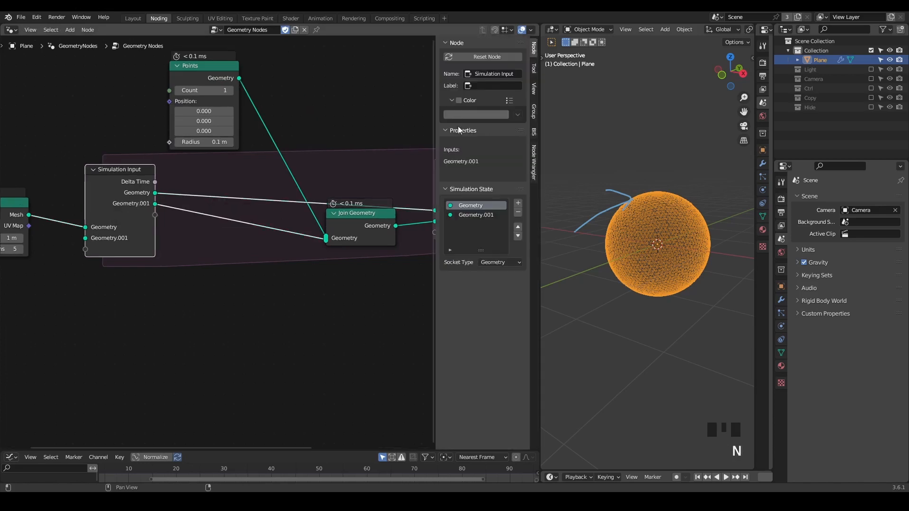
double_click(474, 216)
text(Particles)
key(Return)
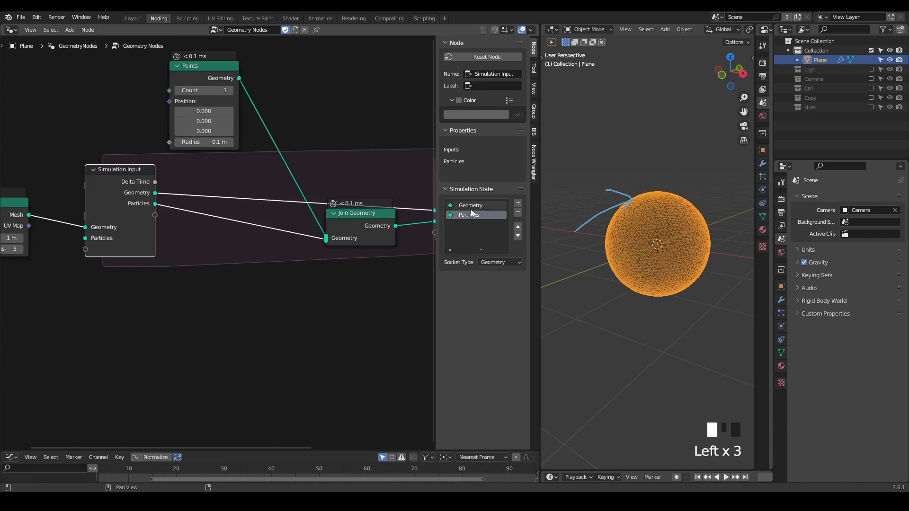
click(471, 209)
key(BackSpace)
text(Icosphere)
key(Return)
key(n)
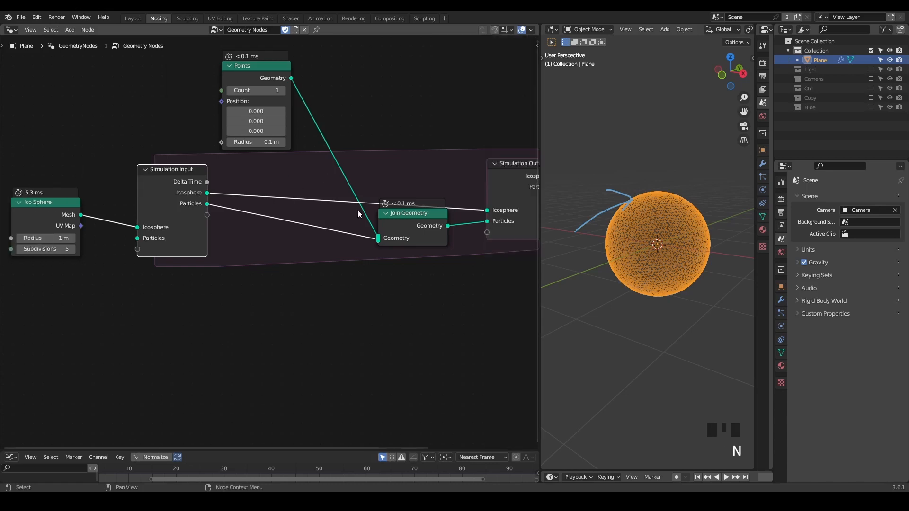
- Reposition the Ico Sphere and Simulation Input nodes together so the Icosphere link runs straight to Simulation Output
scroll(348, 207, down, 1)
drag(235, 187, 47, 261)
key(g)
key(x)
click(220, 193)
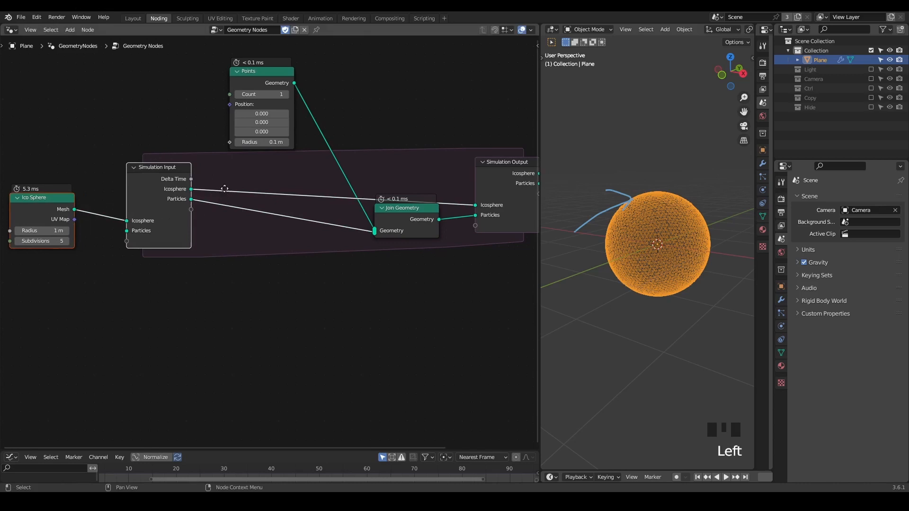
key(g)
click(216, 203)
mouse_move(401, 169)
middle_down()
mouse_move(369, 164)
mouse_move(406, 178)
middle_up()
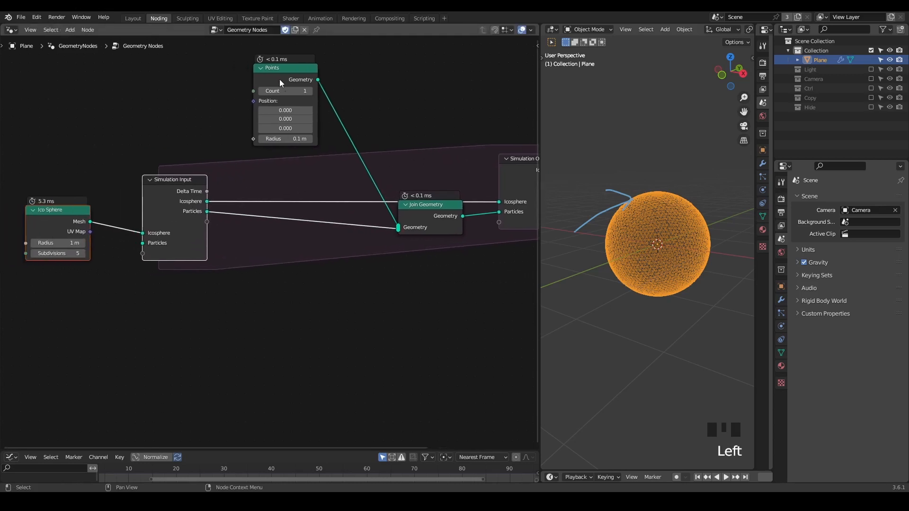
- Move the Join Geometry and Points nodes closer to Simulation Input, and erase the annotation in the 3D viewport
drag(447, 233, 388, 242)
drag(266, 75, 238, 81)
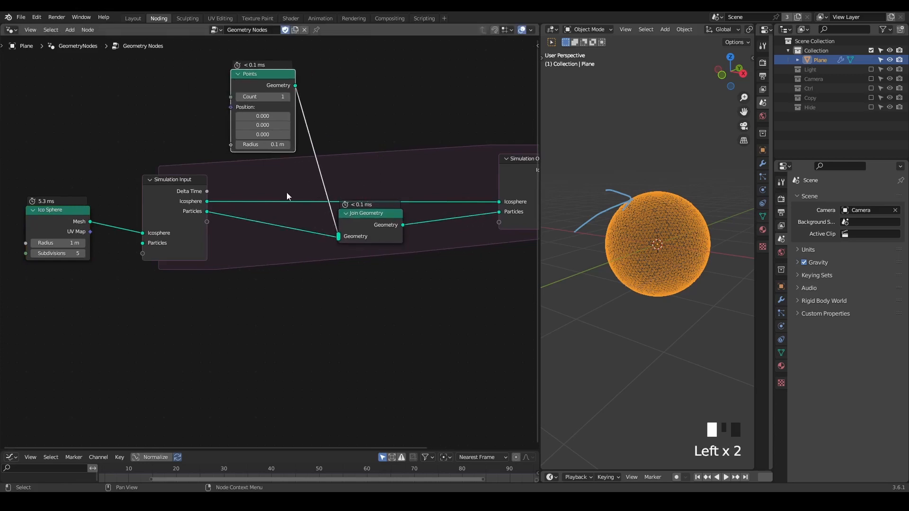
mouse_move(625, 118)
right_down()
mouse_move(639, 152)
mouse_move(603, 202)
right_up()
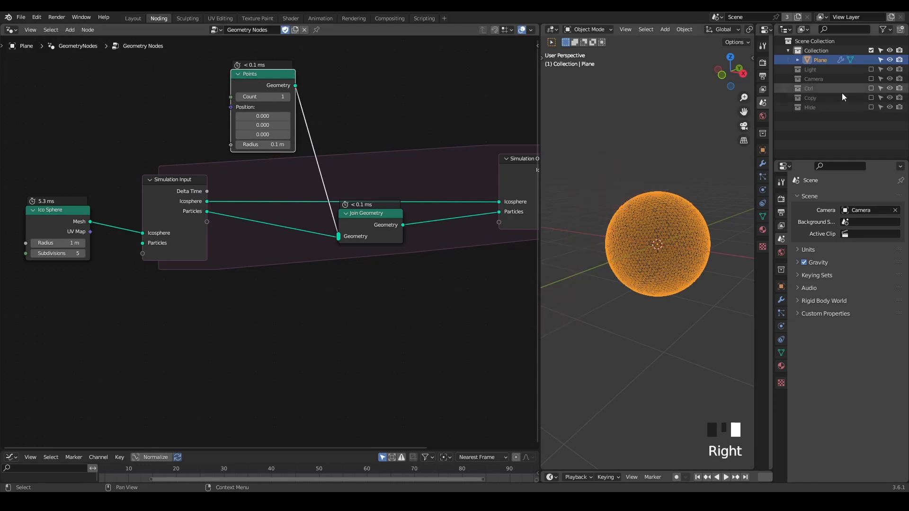
- Pin the Geometry Nodes tree in the node editor, then enable and expand the Ctrl collection
click(317, 29)
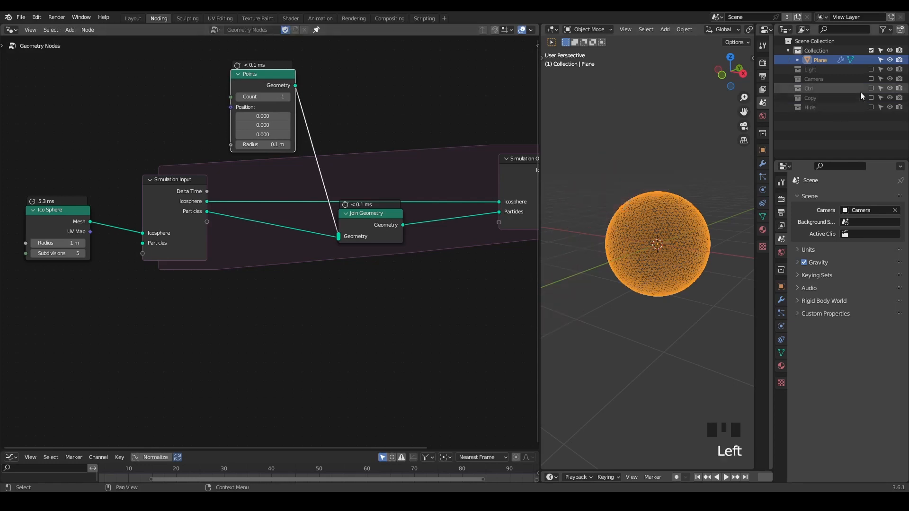
click(871, 88)
click(788, 88)
- Bring the Controller object in as an Object Info node and connect its Location to the Points node's Position
drag(815, 97, 103, 62)
middle_drag(124, 114, 163, 131)
click(167, 135)
drag(192, 90, 274, 124)
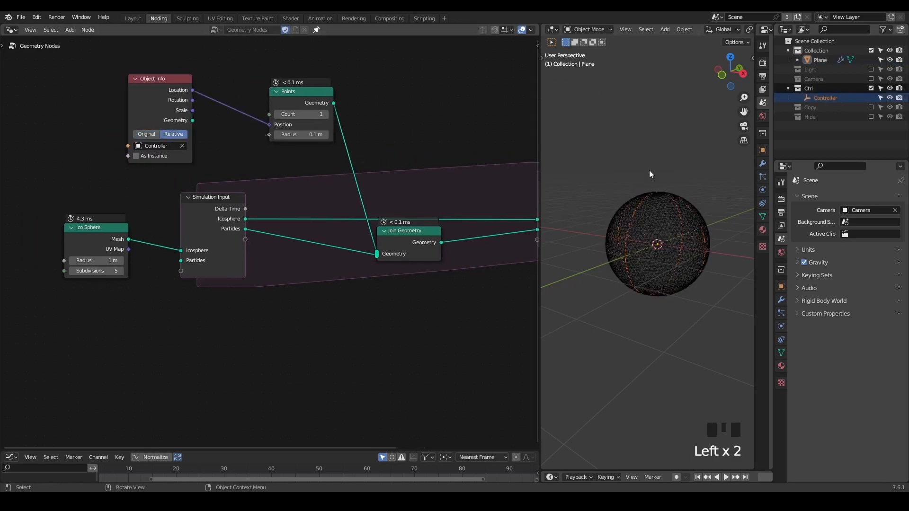
- Move the Controller empty along the Y axis to about -5.18 m, away from the sphere
scroll(650, 171, down, 4)
shift+middle_drag(643, 235, 675, 188)
key(g)
key(y)
click(586, 243)
shift+middle_drag(586, 244, 645, 225)
- Select the Controller empty and set its display type to Arrows
click(780, 303)
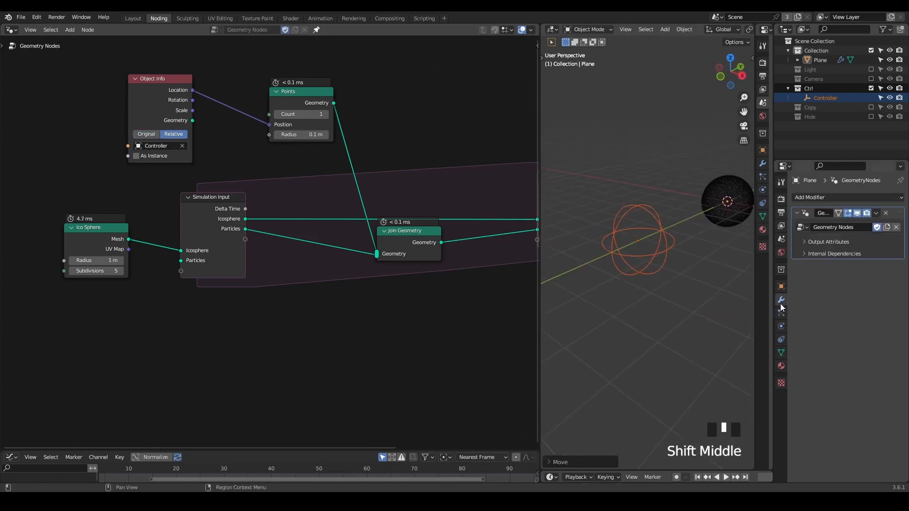
click(781, 352)
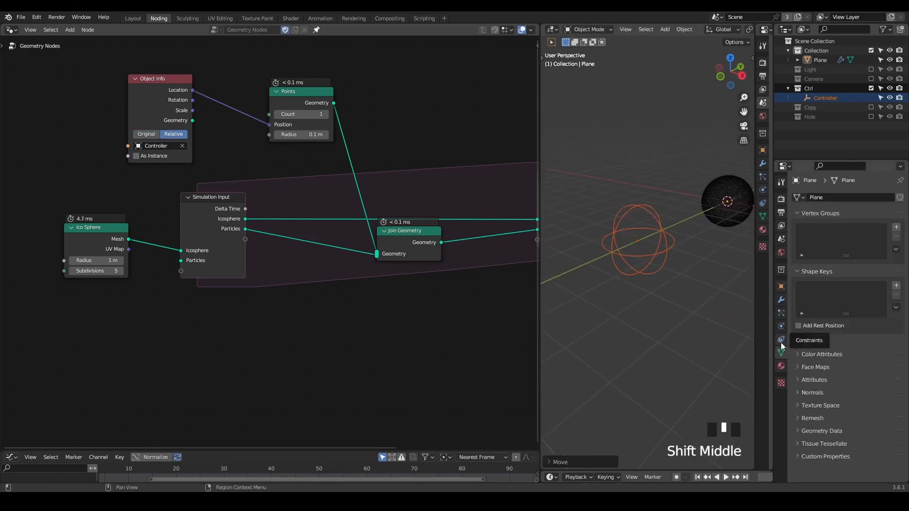
click(781, 341)
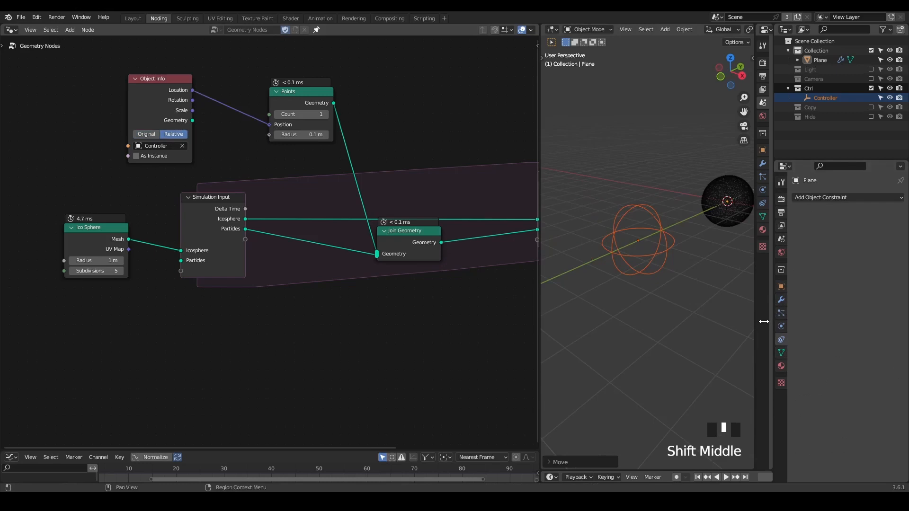
click(781, 301)
click(657, 254)
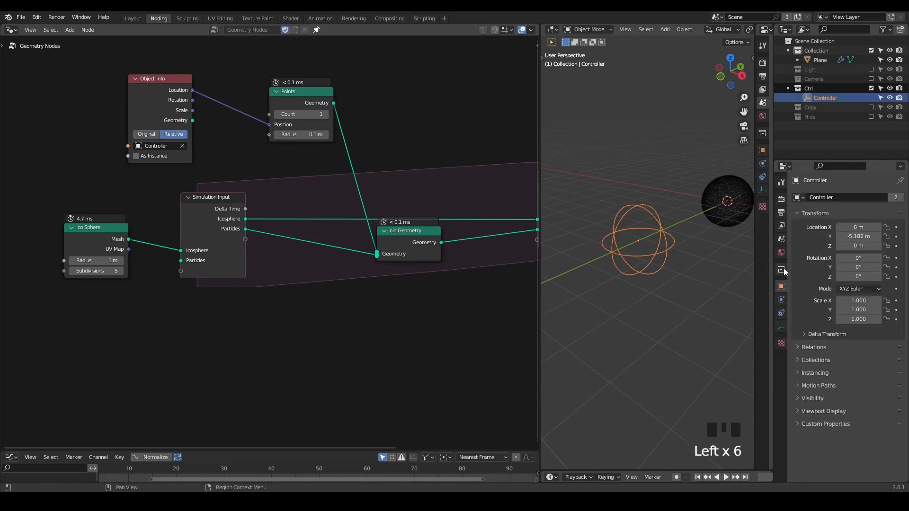
click(779, 326)
click(853, 211)
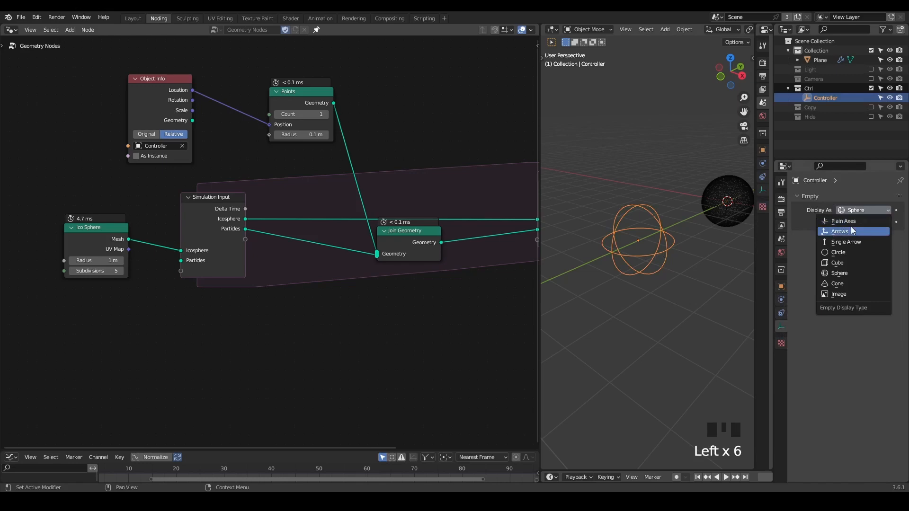
click(852, 231)
- Play the animation briefly to check the simulation, and stop it
middle_drag(662, 266, 646, 256)
key(space)
key(space)
key(shift+space)
key(space)
key(space)
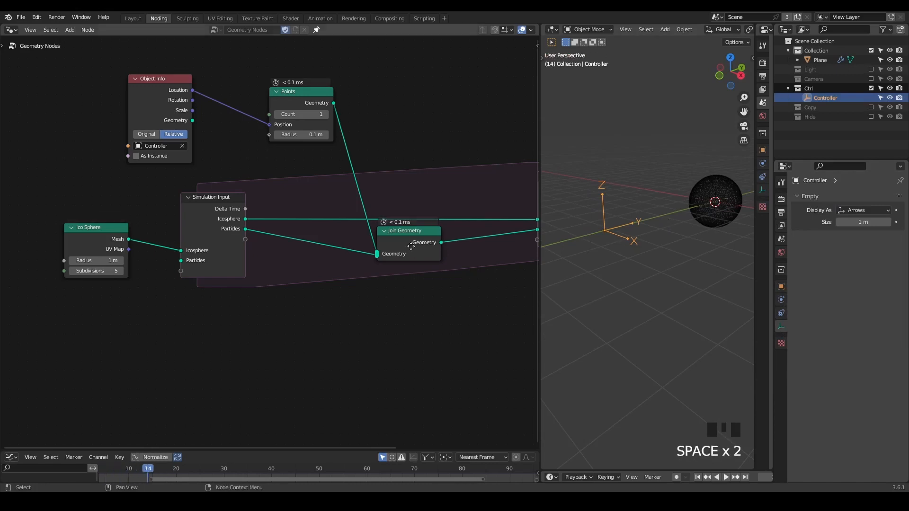
- Duplicate the Join Geometry node between Simulation Output and Group Output, and connect the Particles output to it alongside Icosphere
middle_drag(472, 170, 282, 150)
click(371, 156)
drag(377, 164, 340, 166)
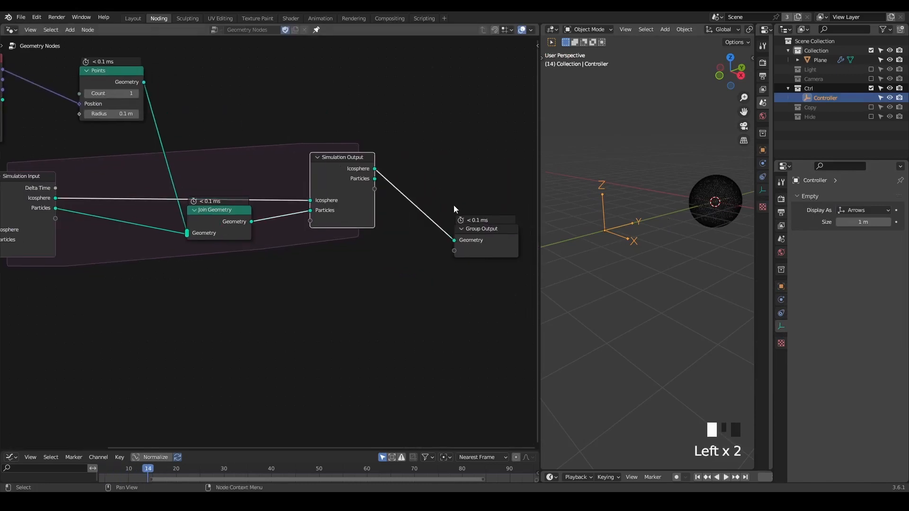
middle_drag(477, 236, 398, 231)
drag(399, 232, 466, 208)
click(113, 219)
key(shift+d)
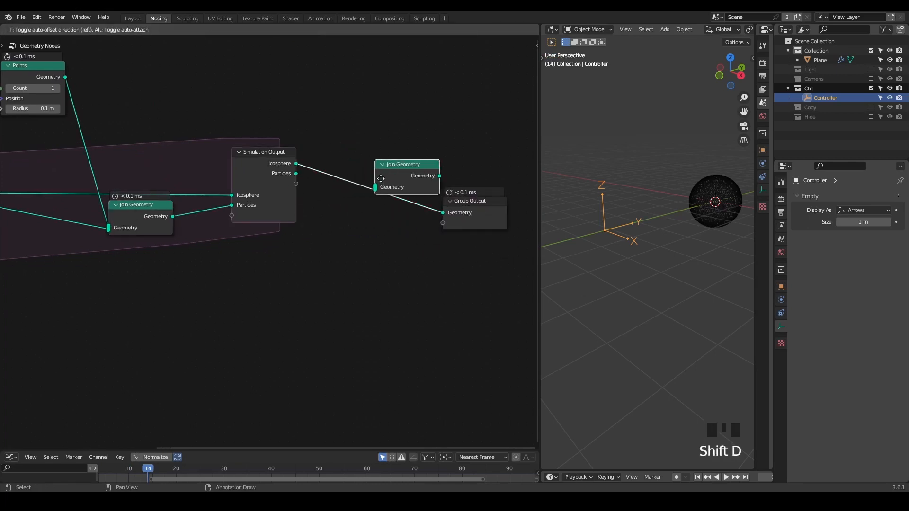
click(346, 179)
drag(296, 173, 340, 188)
- Play the simulation, return to the first frame, and preview the Simulation Output through a temporary Viewer node
key(space)
key(space)
key(shift+space)
click(651, 216)
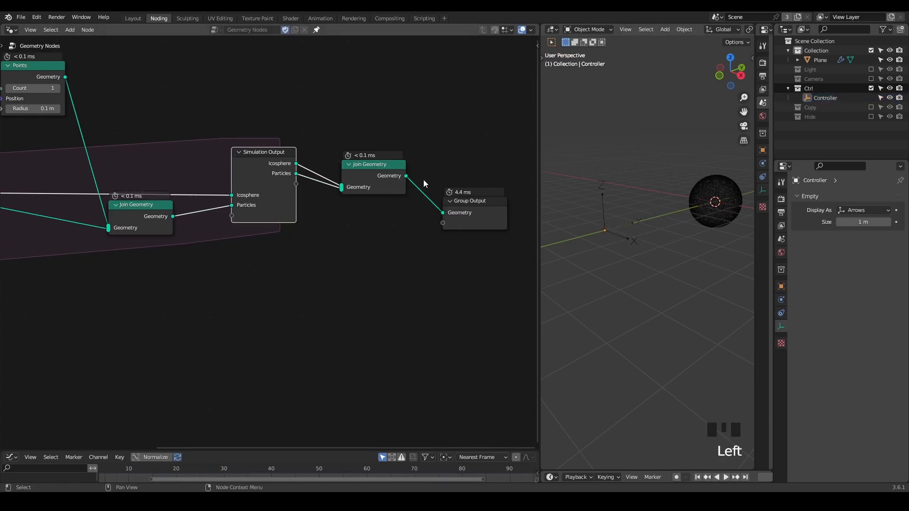
ctrl+shift+click(275, 170)
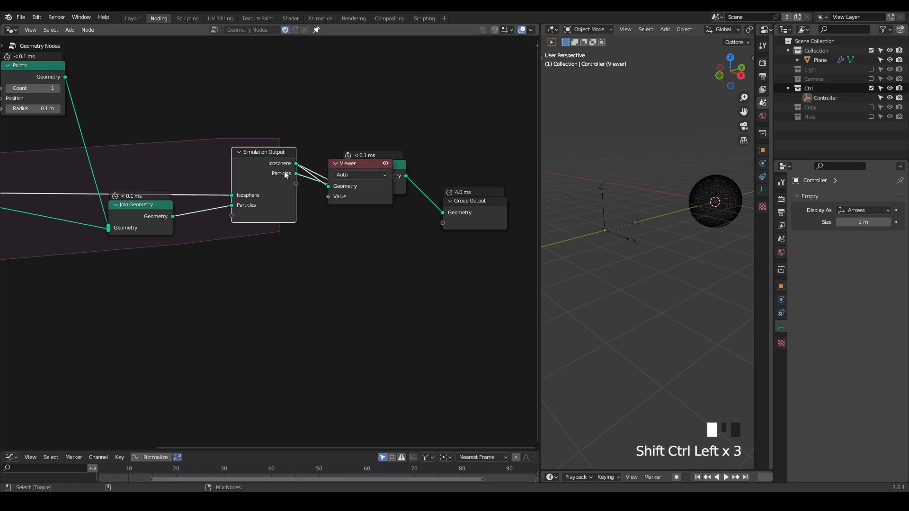
key(x)
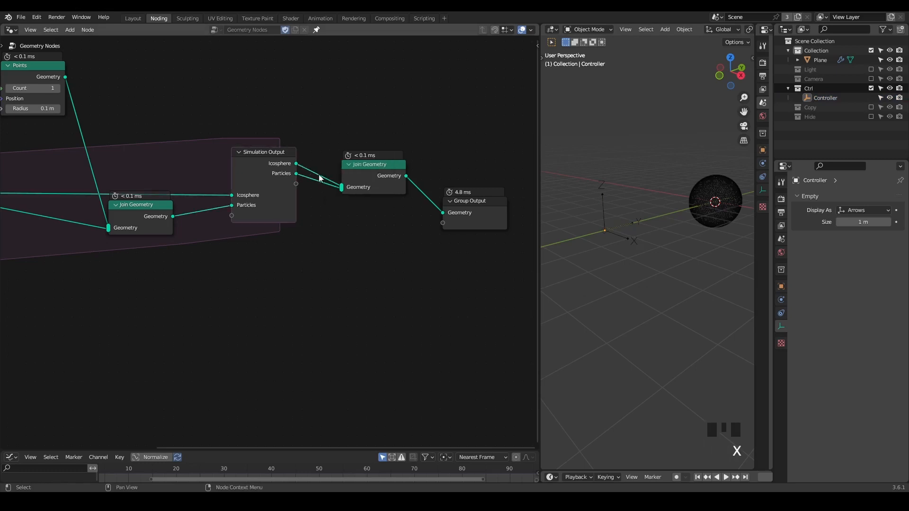
- Connect the Simulation Output's Particles directly to the Group Output, select the Plane object, and play the animation
alt+shift+double_click(282, 176)
key(space)
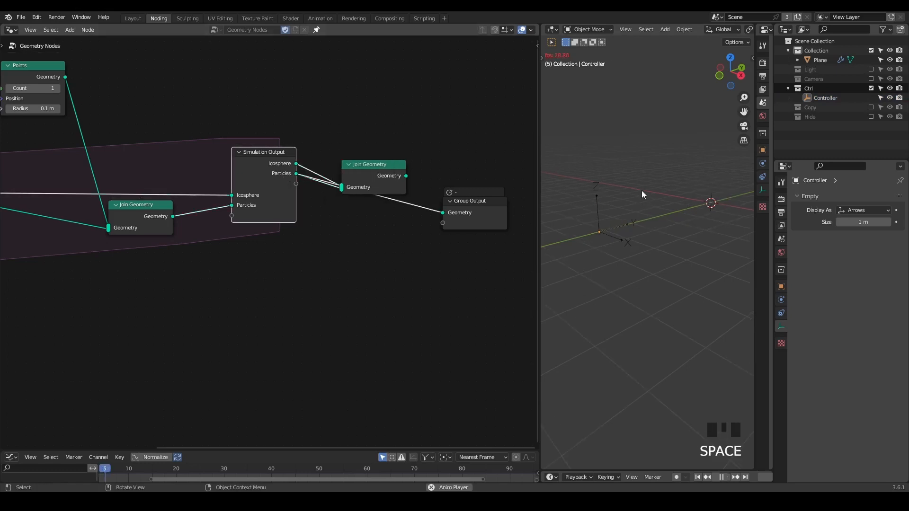
click(799, 88)
click(817, 60)
middle_drag(670, 205, 658, 205)
key(space)
- Move the second Join Geometry node aside and insert an Instance on Points node between Particles and the Group Output
middle_drag(369, 228, 349, 226)
click(350, 169)
drag(350, 169, 385, 134)
middle_drag(337, 186, 421, 199)
key(shift+a)
text(s)
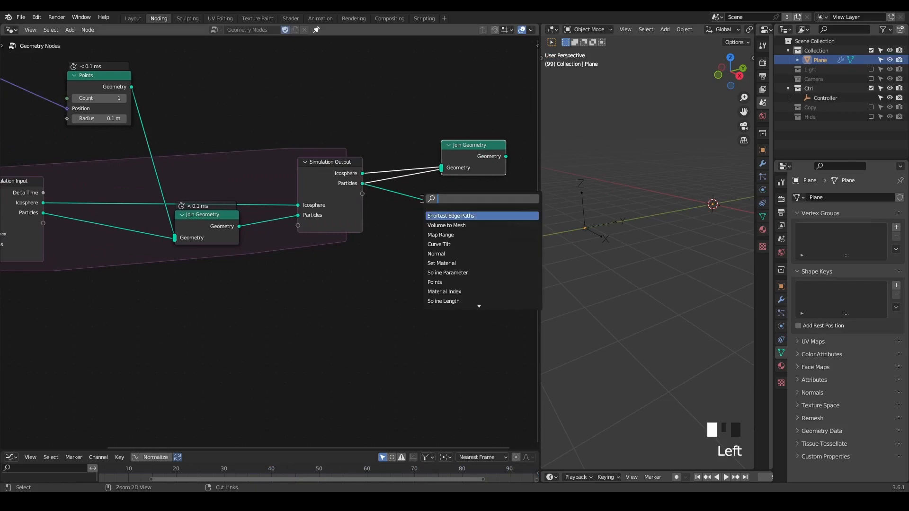
text(point inst)
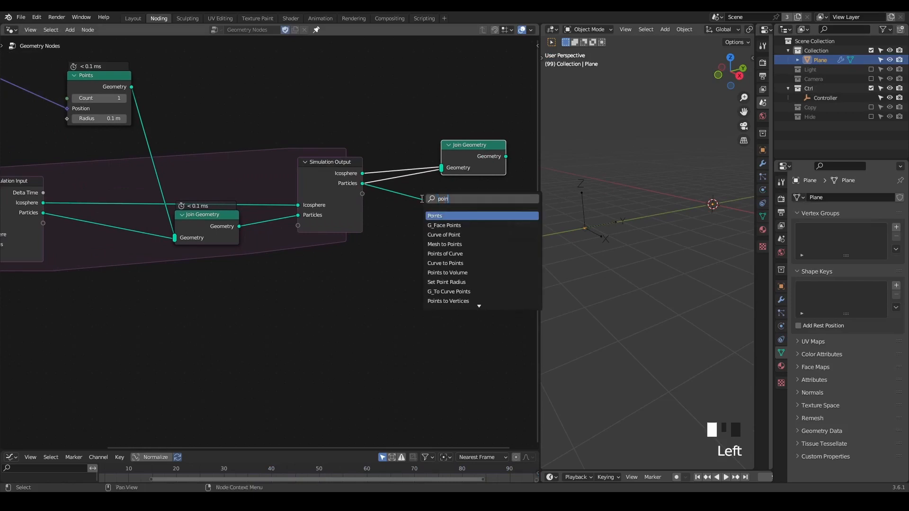
key(BackSpace)
key(Return)
click(407, 203)
- Space out the Group Output and Instance on Points nodes to leave room beside the Simulation Output
middle_drag(382, 218, 250, 211)
drag(470, 104, 364, 221)
drag(382, 213, 489, 206)
drag(321, 201, 385, 206)
- Add a UV Sphere node and connect its Mesh to the Instance input of Instance on Points
double_click(301, 248)
text(uv sp)
key(Return)
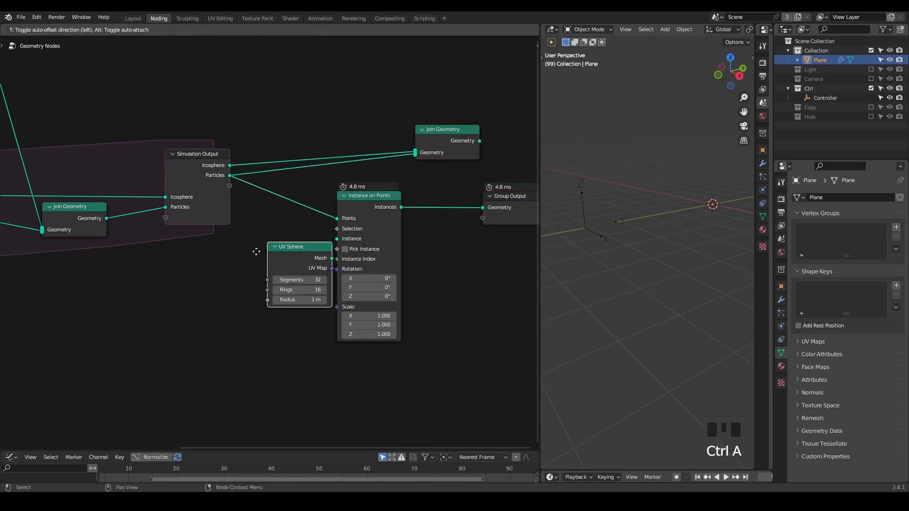
click(222, 254)
drag(298, 260, 337, 238)
- Set the UV Sphere to 16 segments and a radius of 0.09 m
drag(280, 282, 258, 282)
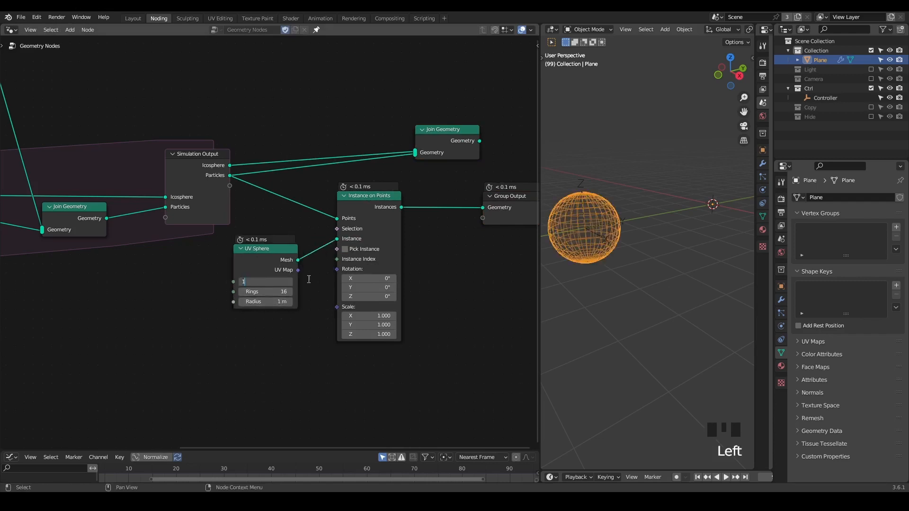
middle_drag(266, 294, 351, 271)
shift+drag(355, 280, 317, 279)
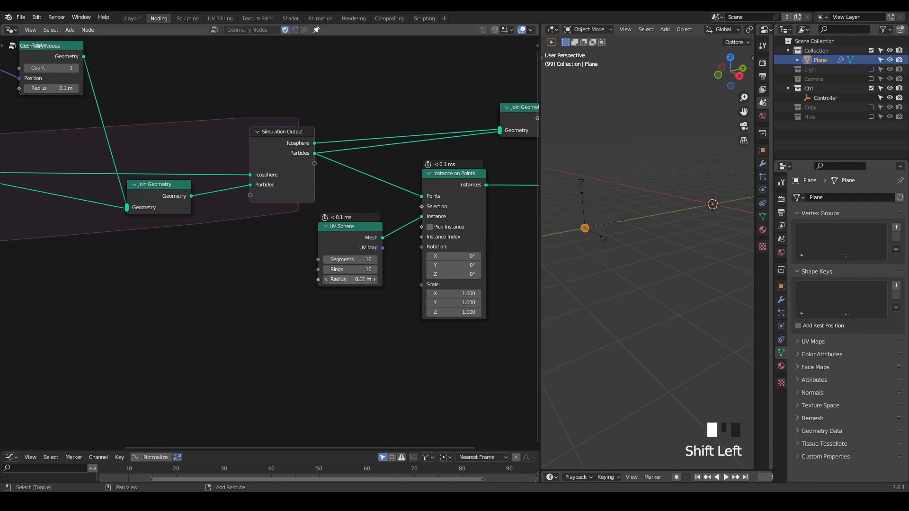
- Play the animation to check the instanced spheres, and return to the first frame
key(shift+space)
key(space)
key(space)
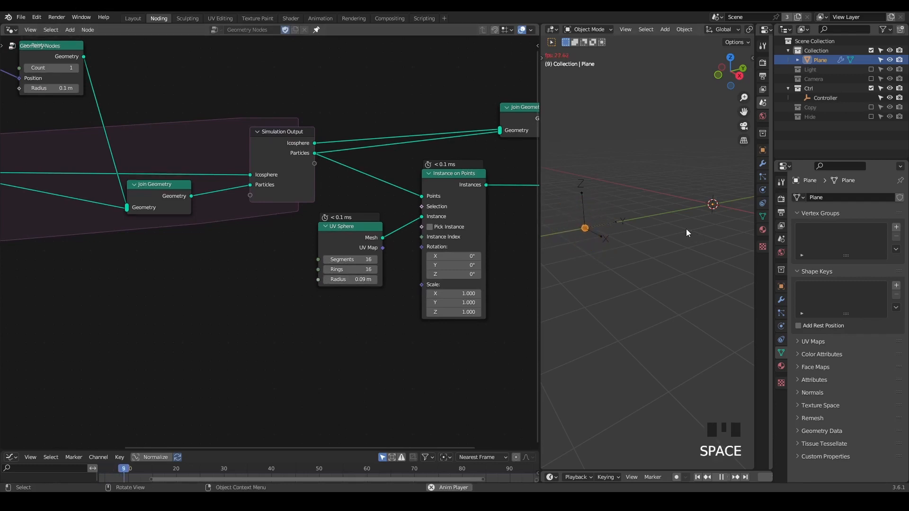
key(shift+space)
- Replace the Particles link into the second Join Geometry with the Instances output, and connect the joined geometry to Group Output
middle_drag(491, 130, 395, 140)
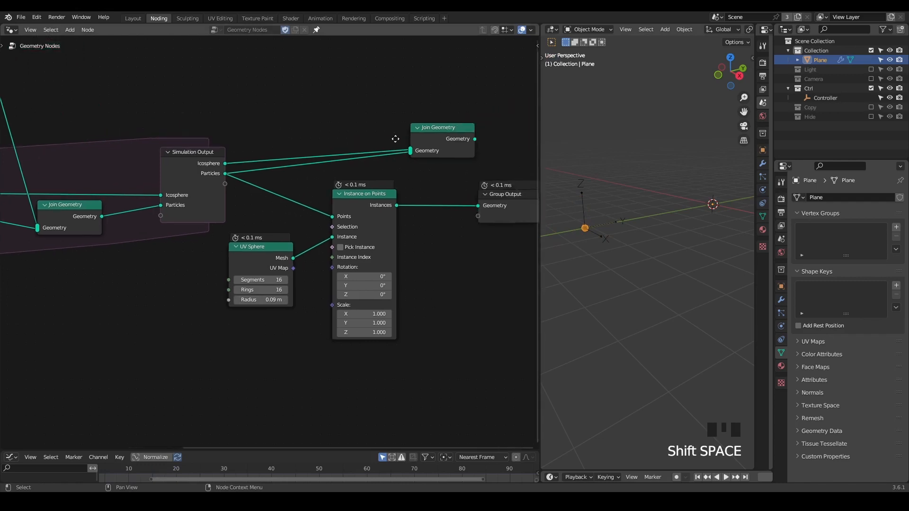
drag(458, 132, 474, 147)
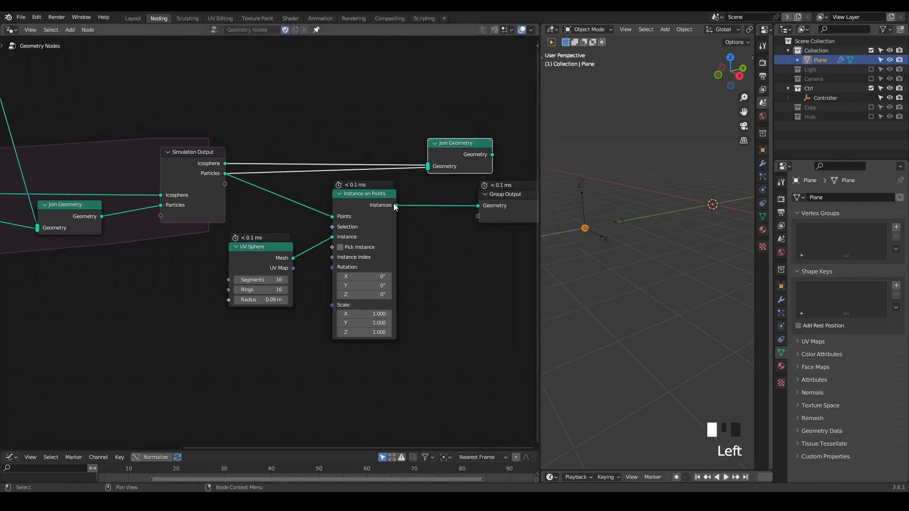
ctrl+right_drag(261, 170, 265, 180)
drag(396, 205, 429, 171)
alt+shift+click(467, 153)
middle_drag(462, 202, 384, 195)
drag(439, 191, 510, 174)
- Shift the nodes before the Simulation Output horizontally away from it to make room inside the simulation zone
middle_drag(140, 263, 405, 233)
scroll(345, 246, down, 3)
middle_drag(252, 251, 386, 264)
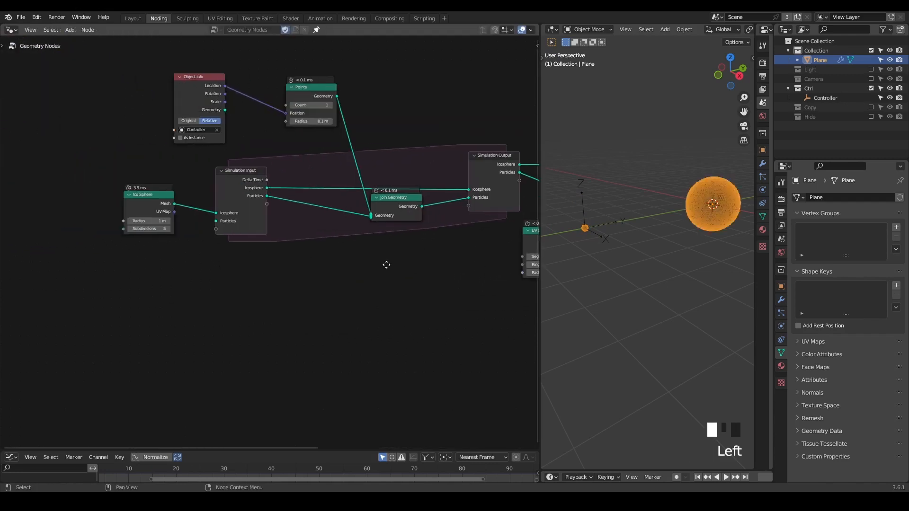
drag(407, 79, 125, 299)
key(g)
key(x)
click(232, 229)
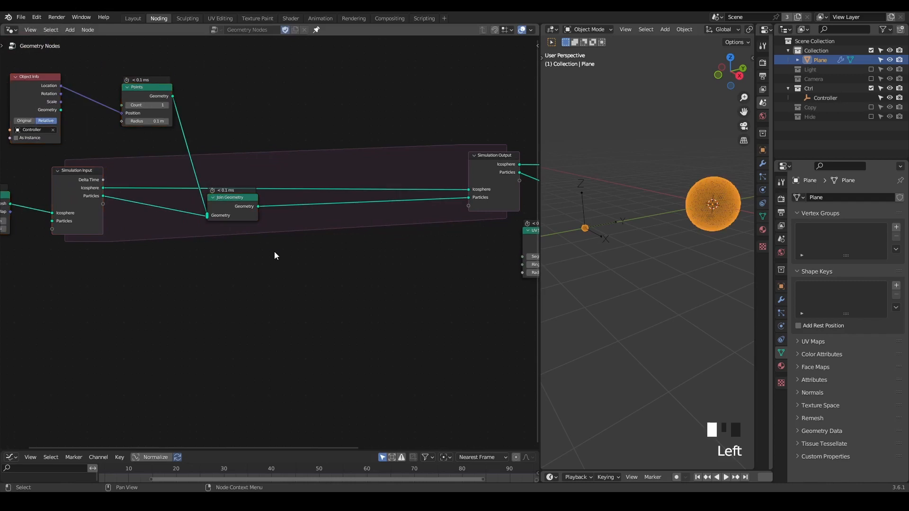
- Insert a Set Position node between the Join Geometry and the Simulation Output's Particles input, and space the nodes out
key(shift+a)
text(set pos)
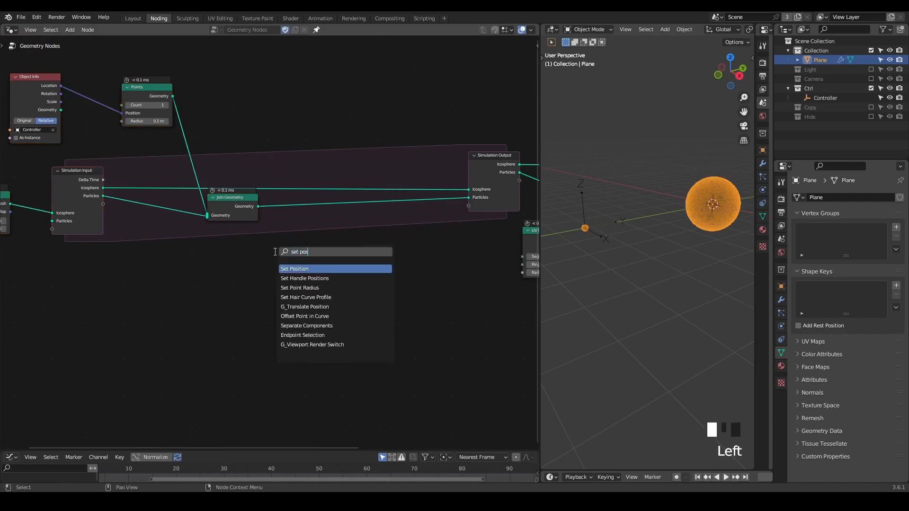
key(Return)
click(314, 204)
drag(316, 204, 357, 203)
middle_drag(256, 281, 387, 296)
drag(365, 221, 415, 227)
- Move the Points node closer to Object Info and insert a Store Named Attribute node between Points and Join Geometry
scroll(397, 227, up, 2)
middle_drag(375, 227, 339, 249)
drag(246, 115, 204, 103)
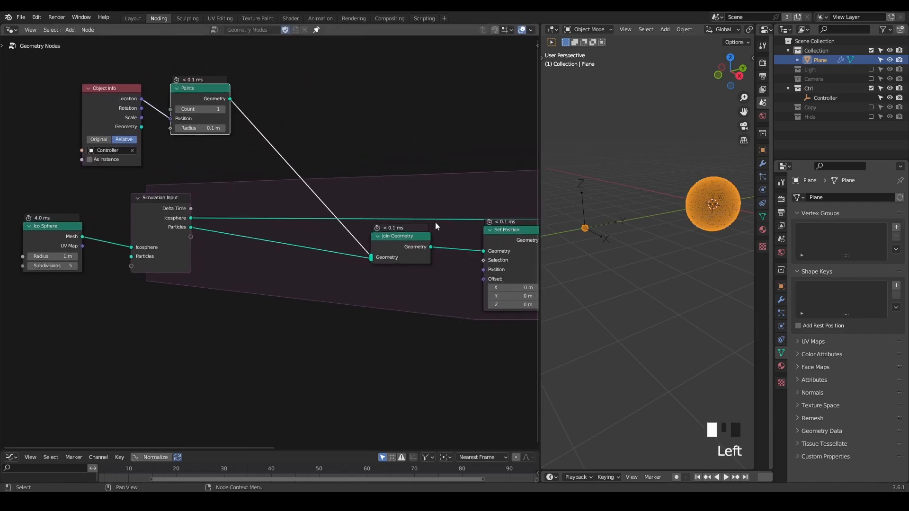
key(shift+a)
text(s)
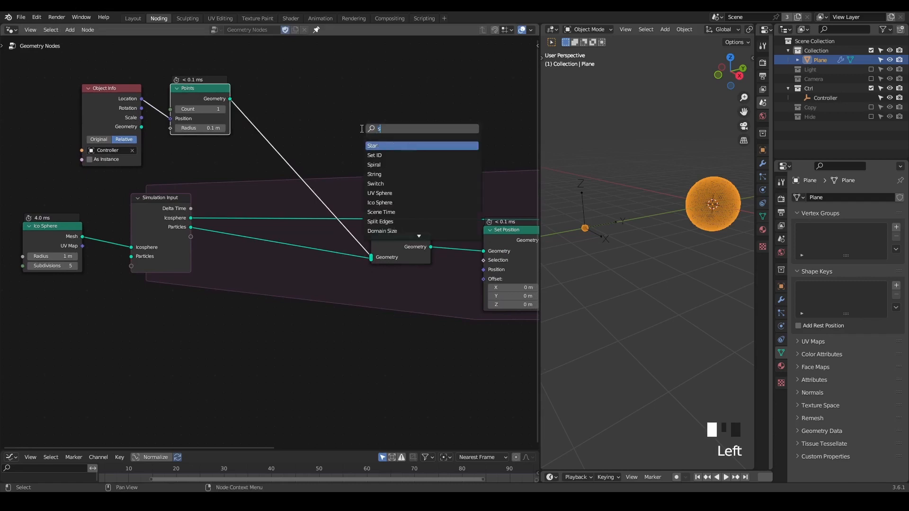
text(tore named)
key(Return)
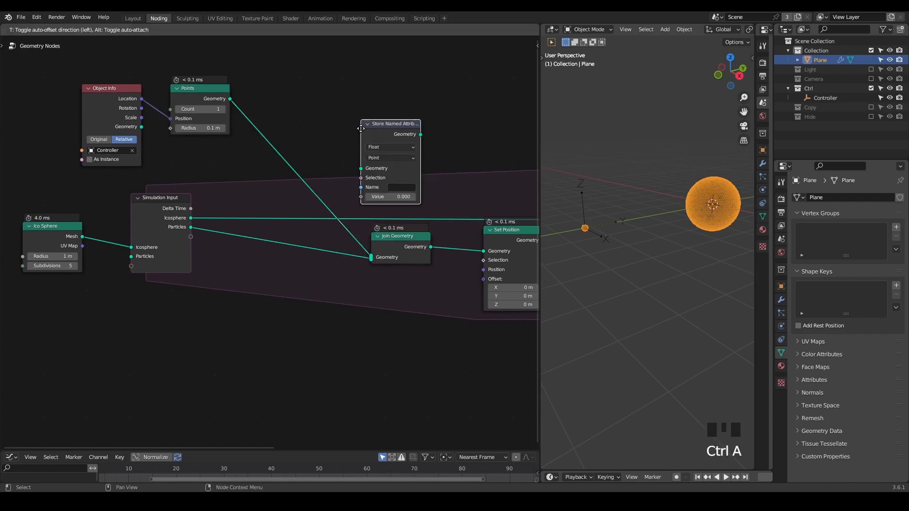
click(277, 109)
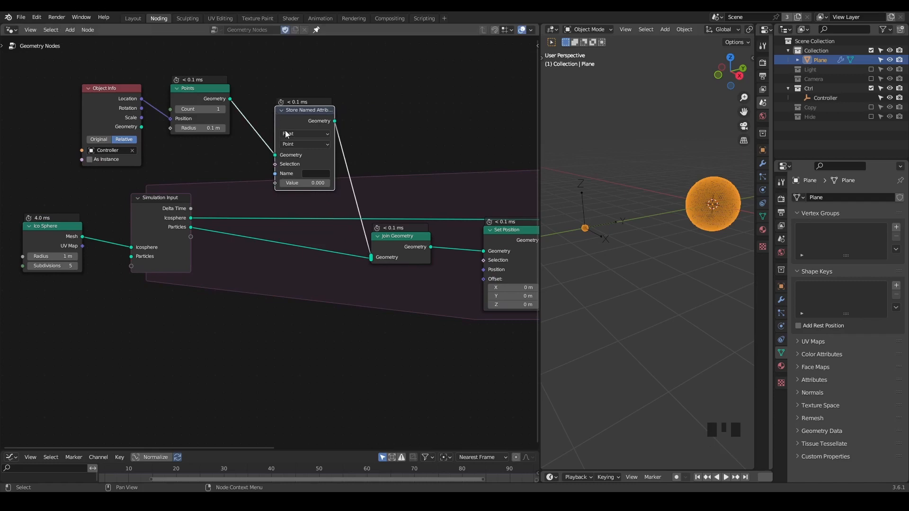
- Set the Store Named Attribute data type to Vector and move the node above the simulation zone
scroll(286, 138, up, 1)
click(303, 124)
click(302, 160)
drag(303, 107, 336, 47)
- Move the Ico Sphere and Simulation Input nodes down, away from the Object Info and Points nodes
middle_drag(234, 214, 328, 173)
drag(323, 176, 54, 318)
key(g)
click(271, 253)
- Add a Vector Rotate node below the link between Points and Store Named Attribute
middle_drag(301, 204, 292, 270)
key(shift+a)
text(svector)
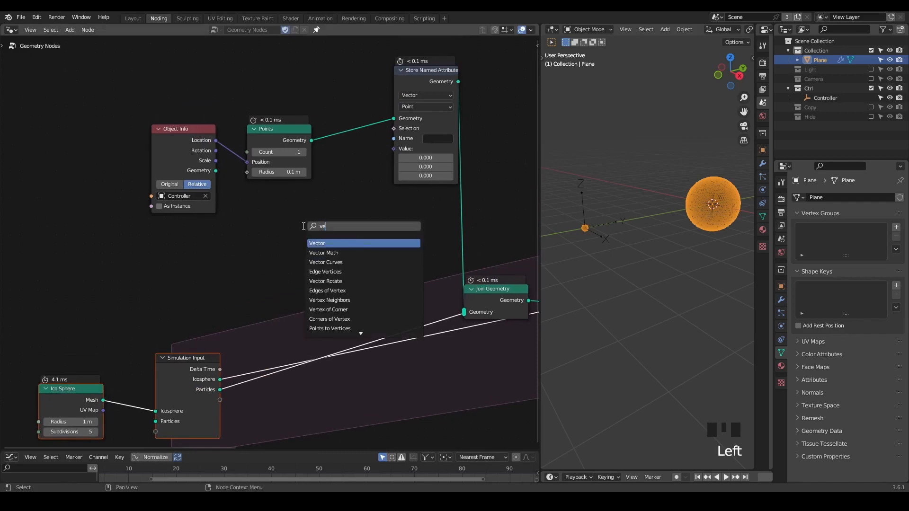
text( rota)
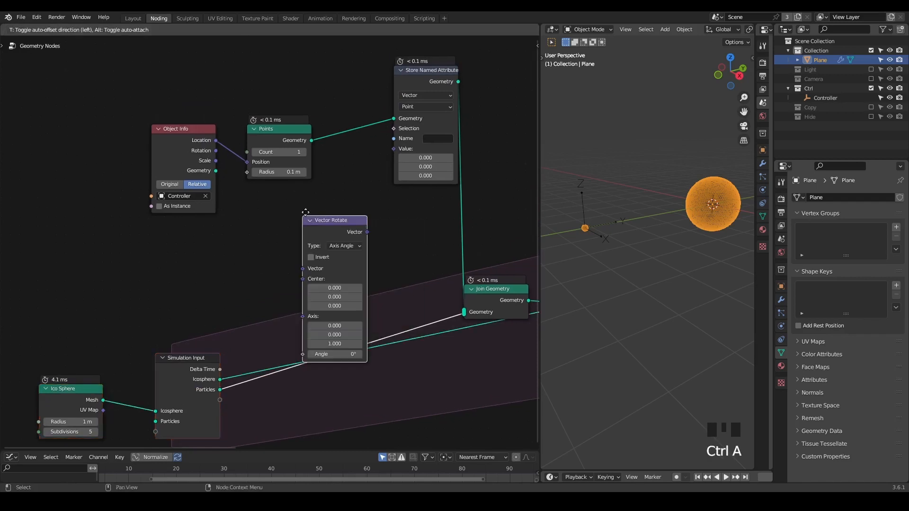
click(310, 159)
- Move the Object Info and Points nodes up, and annotate an arrow in the viewport from the Controller toward the sphere
drag(214, 189, 185, 137)
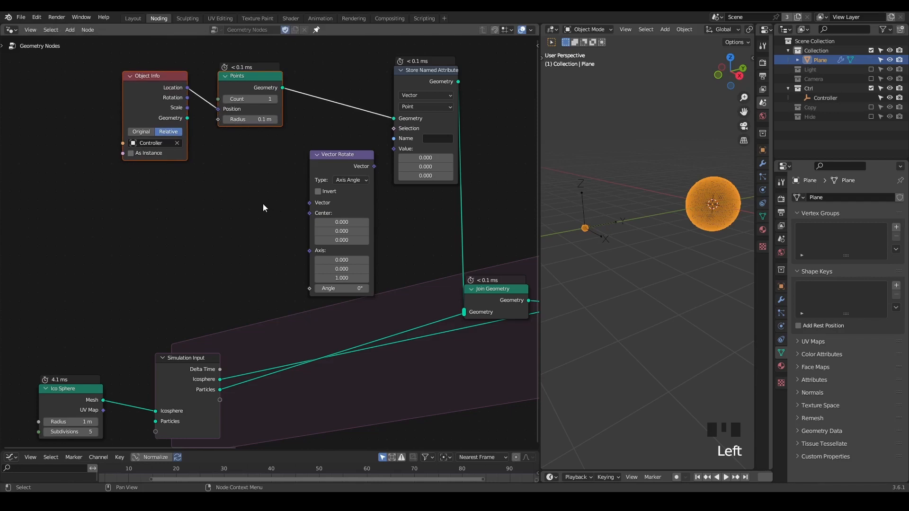
middle_drag(616, 204, 600, 214)
mouse_move(591, 175)
mouse_down()
mouse_move(674, 142)
mouse_move(658, 174)
mouse_up()
- Add a Combine XYZ node with Y set to 1, and chain it through Vector Rotate into the stored attribute's Value
double_click(207, 191)
text(combine)
key(Return)
click(151, 177)
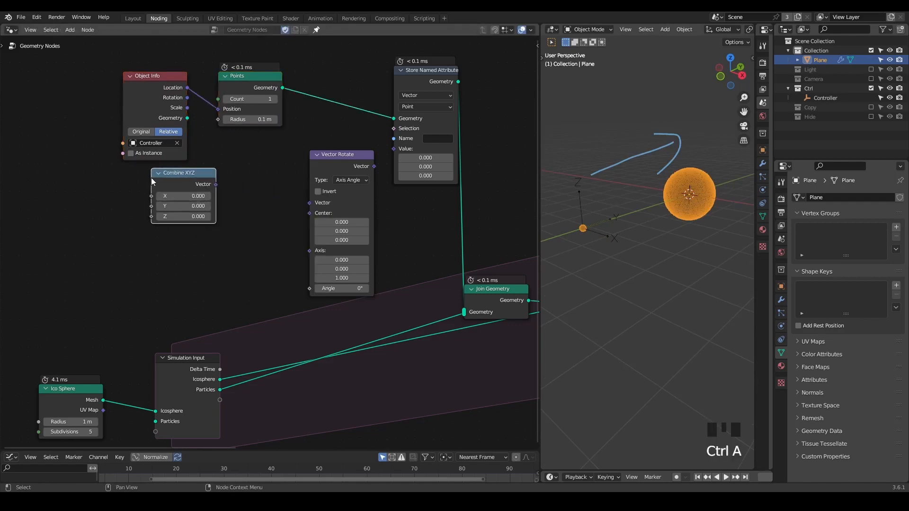
drag(182, 206, 400, 152)
- Name the stored attribute V
click(427, 139)
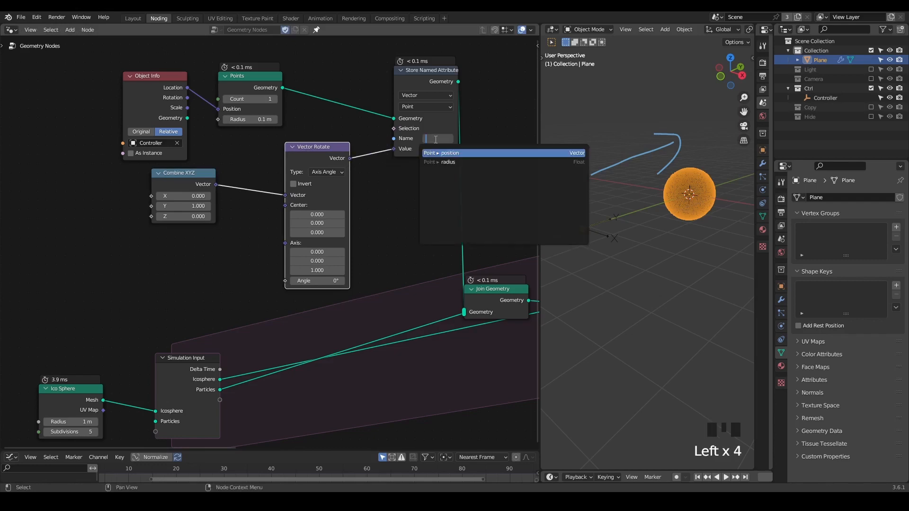
text(V)
key(Return)
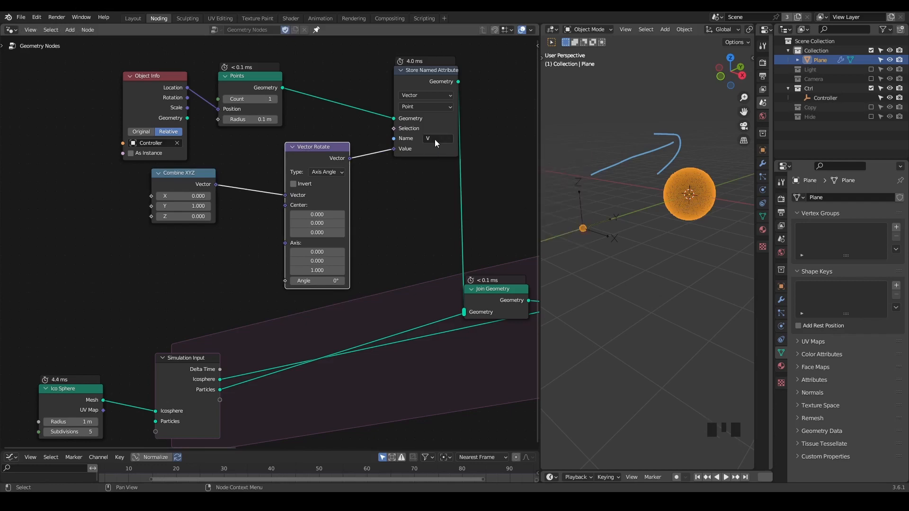
- Reposition the Vector Rotate node and set its rotation type to Euler
middle_drag(282, 138, 350, 116)
drag(371, 151, 385, 146)
click(407, 145)
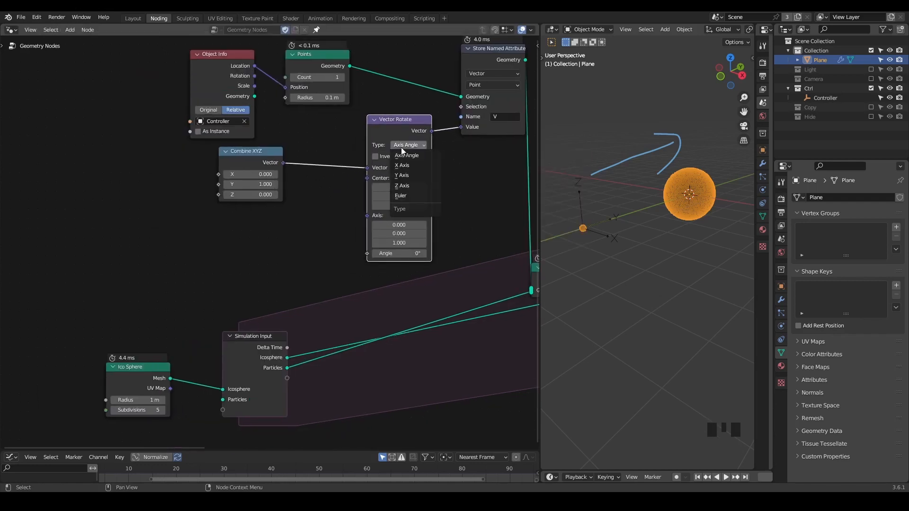
click(422, 192)
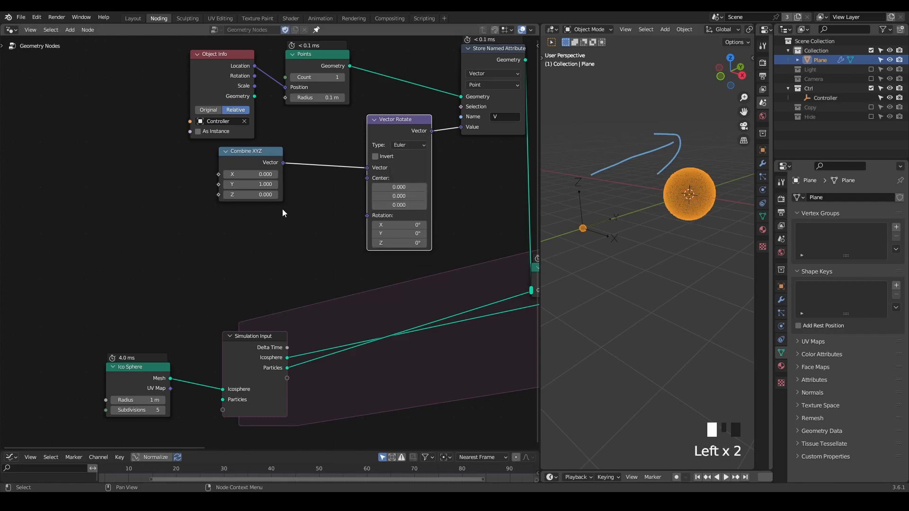
- Add a G_Random Rotation group node and connect its Rotation output to the Vector Rotate's Rotation input
key(shift+a)
text(random rot)
key(Return)
click(234, 220)
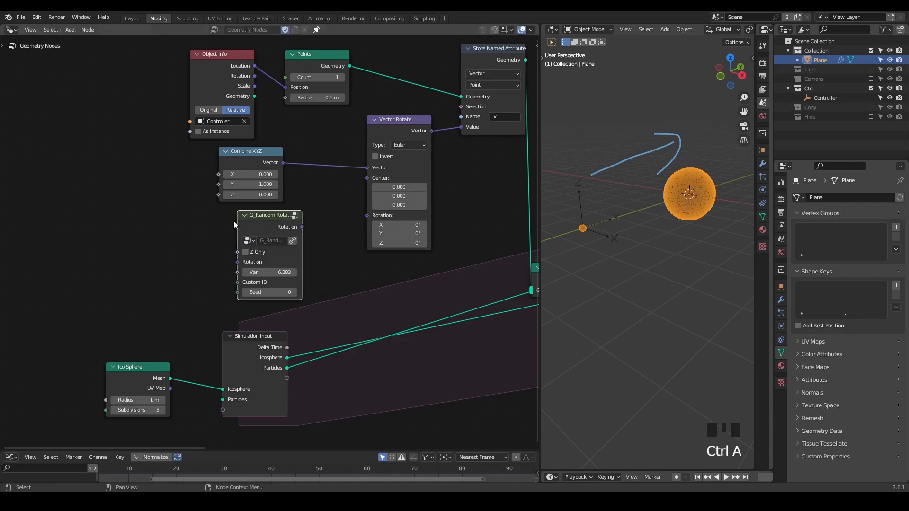
drag(301, 227, 374, 217)
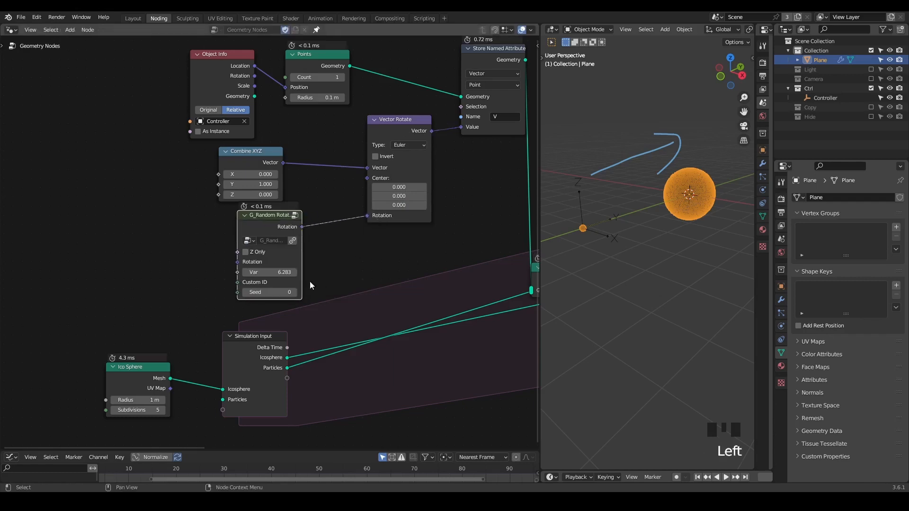
- Set the random rotation node's Var to 0.1
click(272, 272)
text(0.1)
click(345, 267)
- Add a Scene Time node and connect its Frame output to the random rotation node's Seed
middle_drag(195, 263, 258, 257)
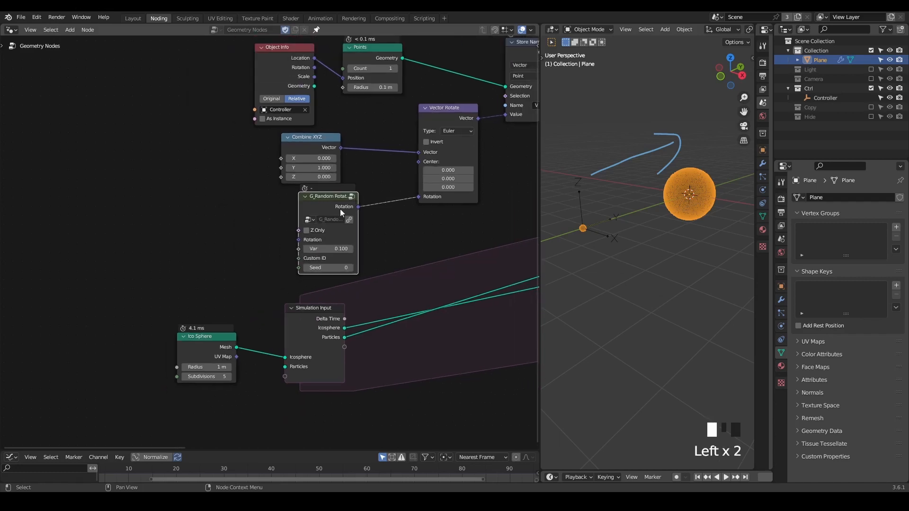
key(shift+a)
text(scene time)
key(Return)
drag(163, 226, 300, 268)
- Play the animation from the first frame to check the simulation, and stop it
key(shift+space)
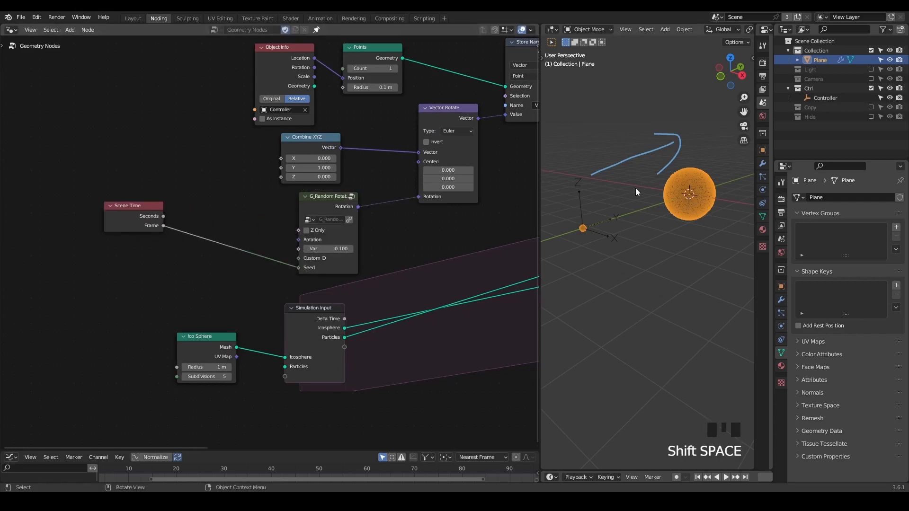
key(space)
key(space)
- Return to the first frame and move the Join Geometry and Set Position nodes lower inside the simulation zone
middle_drag(300, 248, 94, 218)
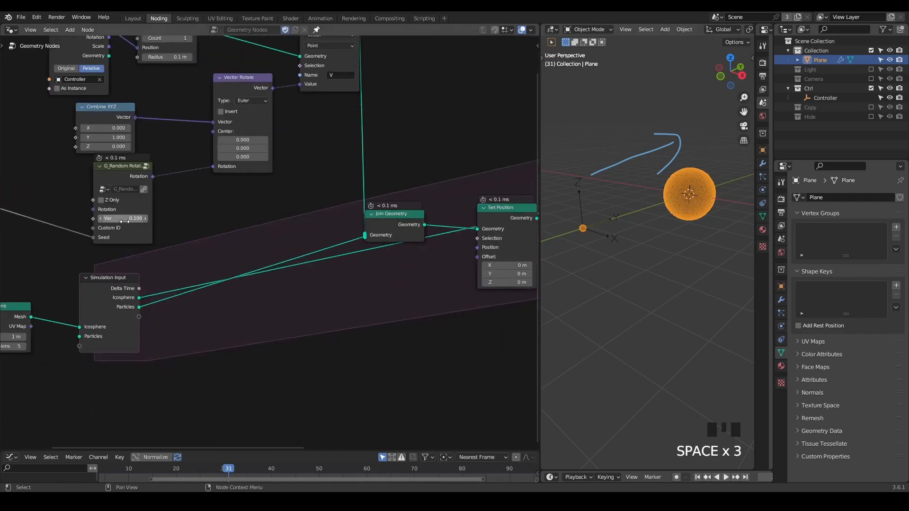
scroll(229, 221, down, 3)
key(shift+space)
drag(365, 228, 360, 275)
drag(461, 234, 478, 271)
middle_drag(476, 269, 405, 249)
click(485, 175)
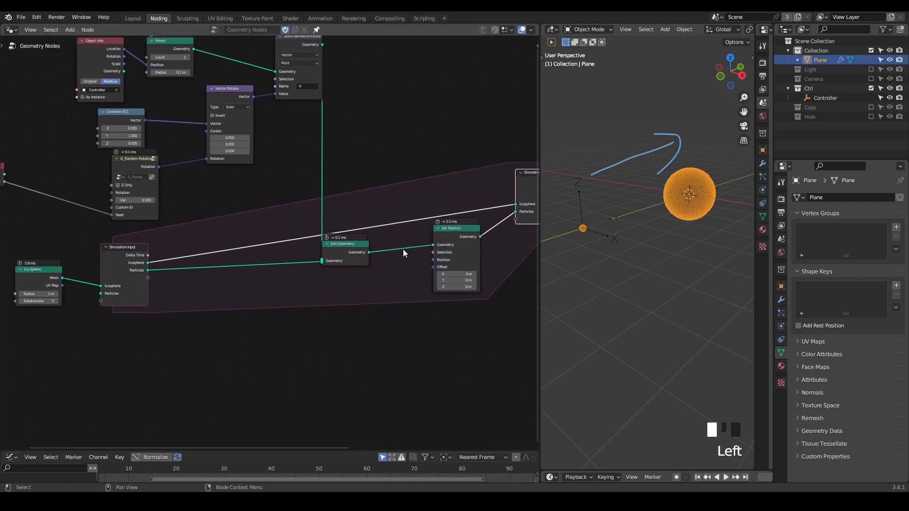
- Add a Named Attribute node below Join Geometry in the simulation zone, named Y with data type Vector
key(ctrl+a)
text(named)
key(Return)
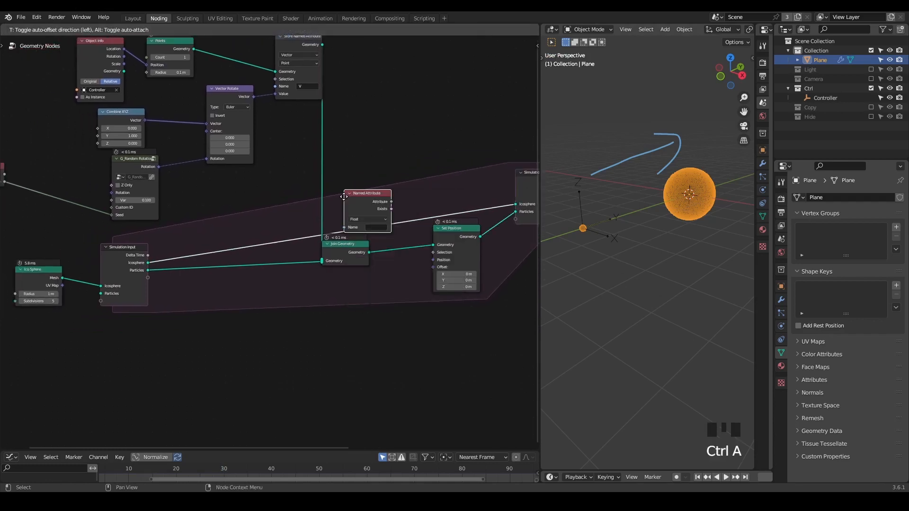
click(309, 279)
scroll(310, 279, up, 1)
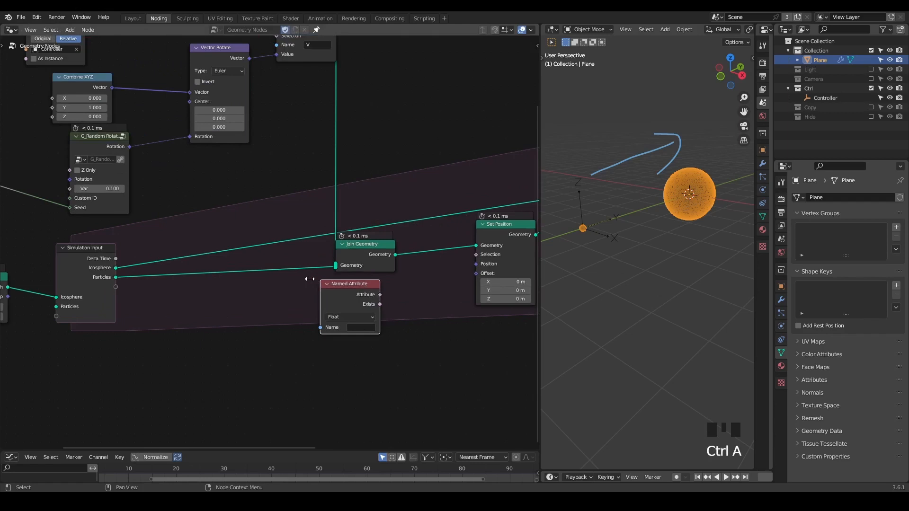
scroll(303, 263, up, 1)
click(359, 302)
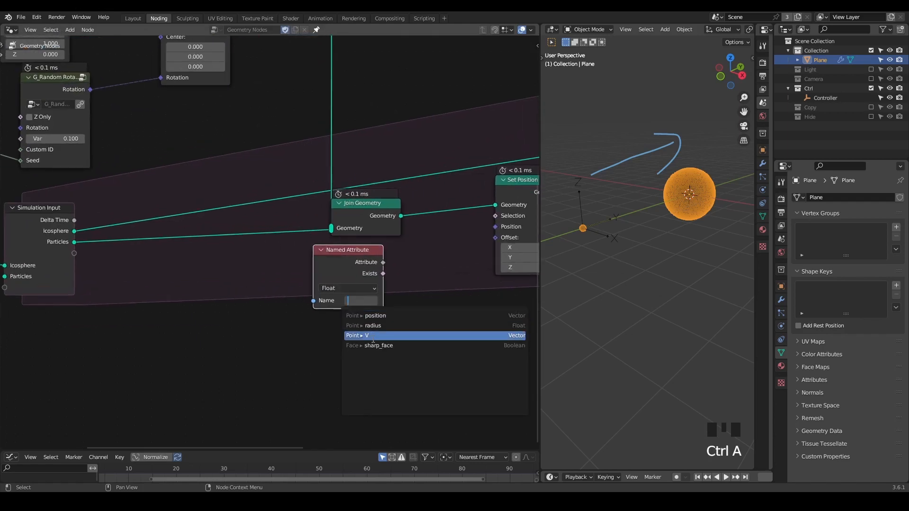
text(Y)
click(360, 283)
click(361, 286)
click(363, 322)
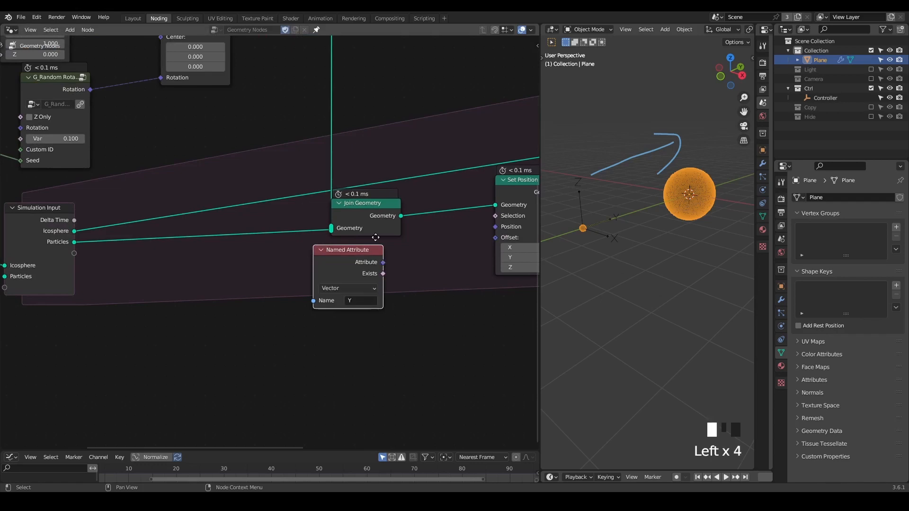
- Connect the Named Attribute output to Set Position's Offset and play the animation from the first frame
middle_drag(376, 237, 374, 285)
scroll(374, 285, down, 1)
drag(367, 298, 463, 277)
key(shift+space)
key(space)
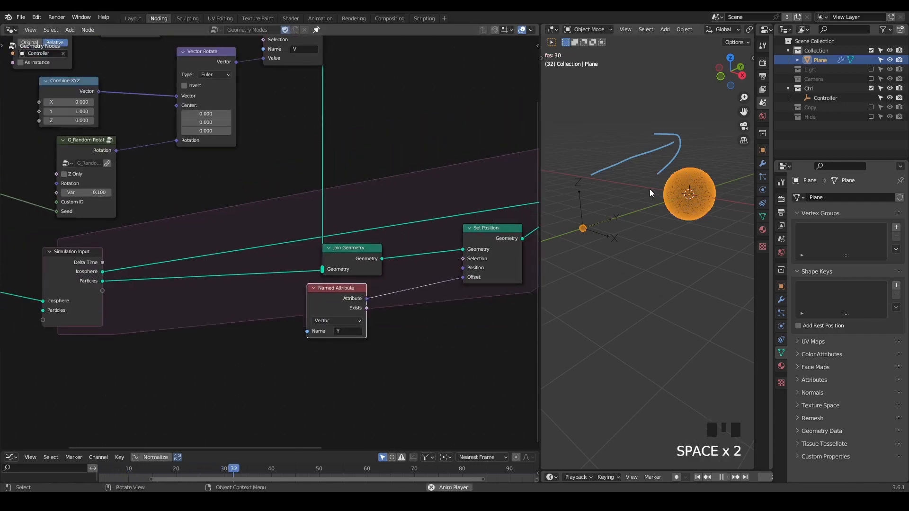
key(space)
- Spread out the node tree by shifting Vector Rotate and Store Named Attribute left, and Named Attribute and Join Geometry right
middle_drag(335, 181, 379, 223)
scroll(371, 211, down, 1)
drag(297, 133, 266, 144)
drag(351, 71, 302, 114)
drag(393, 349, 449, 347)
drag(412, 313, 438, 306)
middle_drag(338, 273, 354, 256)
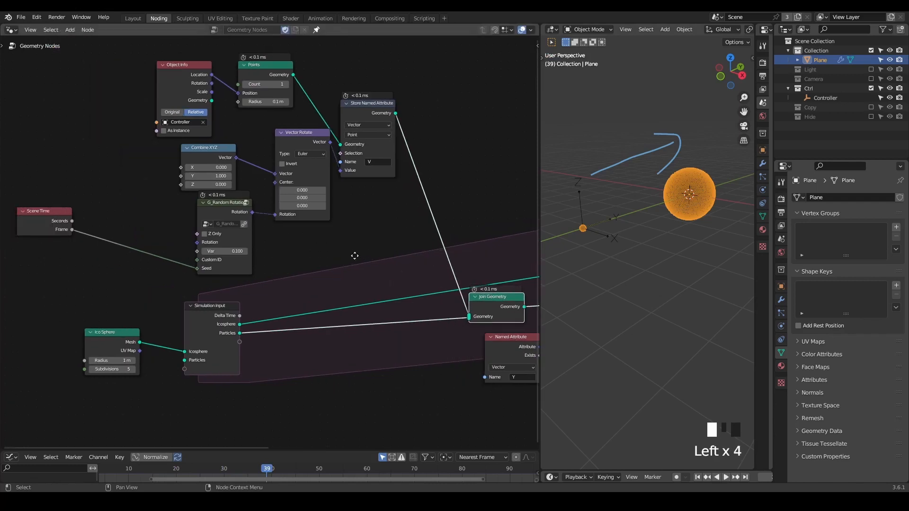
- Play the particle animation from a wider view of the sphere, stop it and return to the first frame
mouse_move(632, 203)
middle_down()
mouse_move(668, 209)
mouse_move(624, 194)
mouse_move(615, 208)
middle_up()
scroll(668, 209, down, 3)
scroll(624, 194, down, 1)
scroll(582, 471, down, 5)
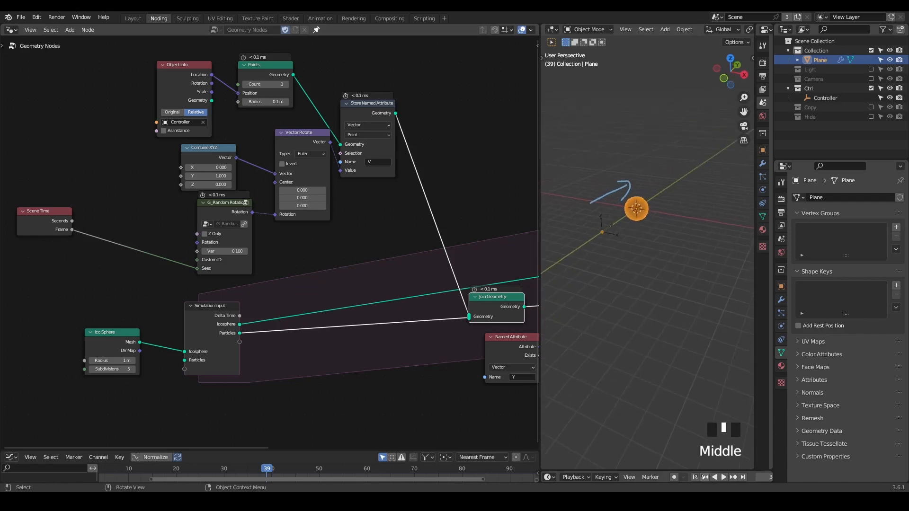
key(shift+space)
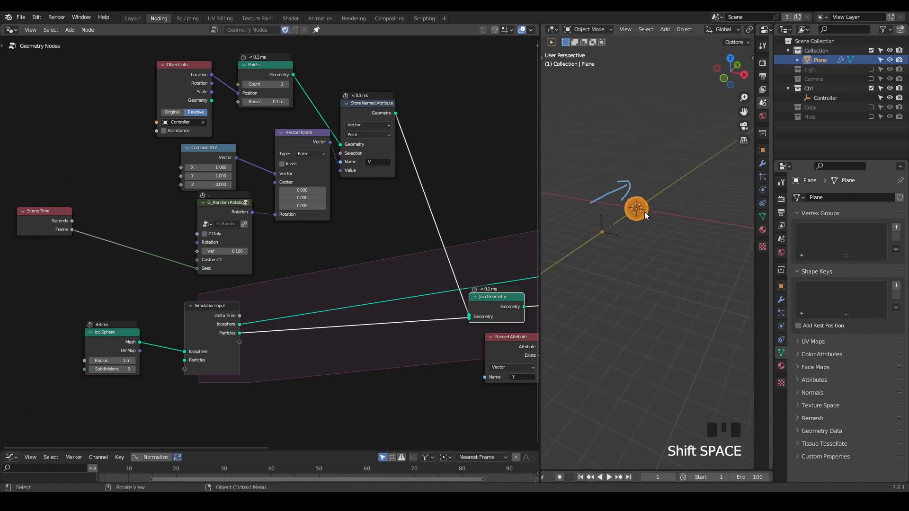
key(space)
key(space)
key(shift+space)
- Change the Named Attribute node's name to V, matching the stored attribute
middle_drag(379, 232, 283, 199)
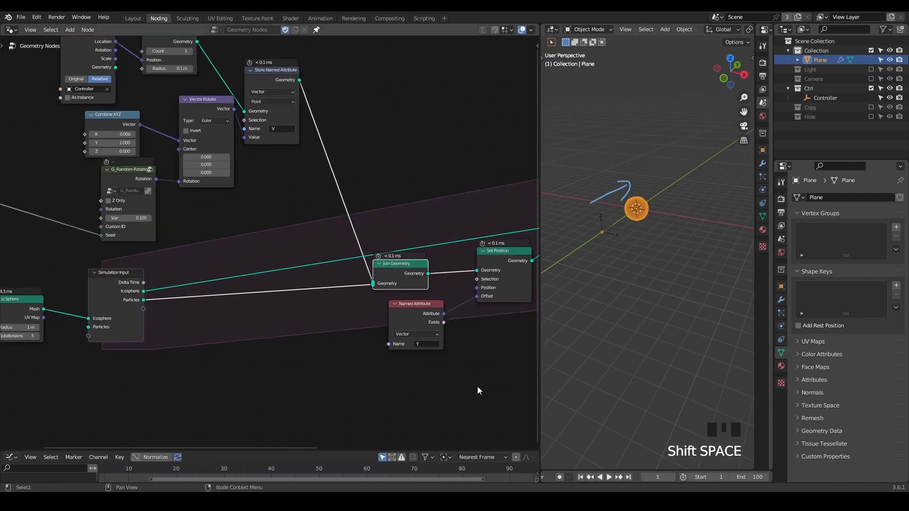
click(420, 344)
click(449, 387)
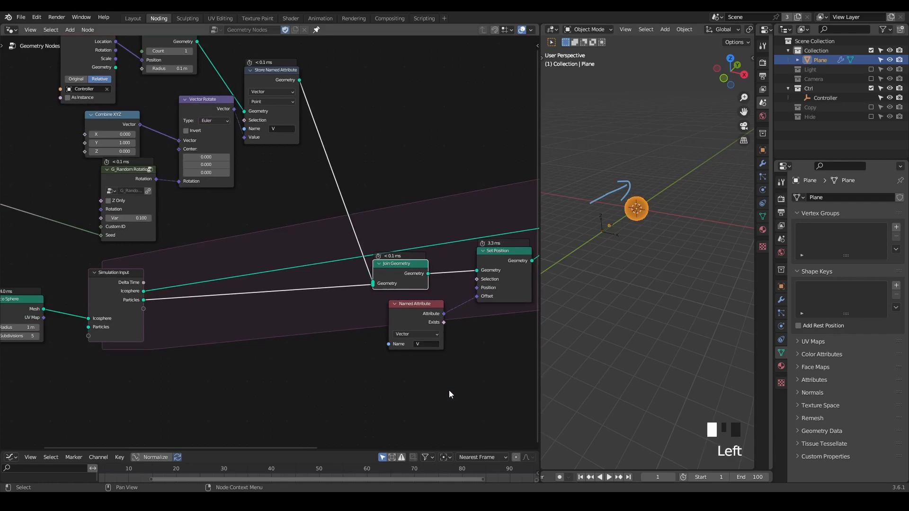
- Play the animation from the first frame to check the particles' motion past the sphere, and stop it
key(space)
key(space)
key(space)
middle_drag(674, 186, 688, 191)
key(shift+space)
key(space)
key(space)
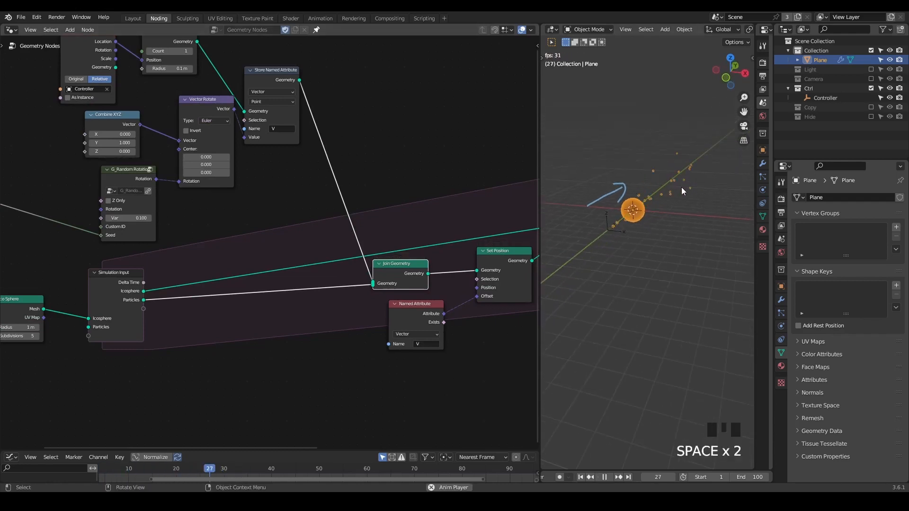
key(space)
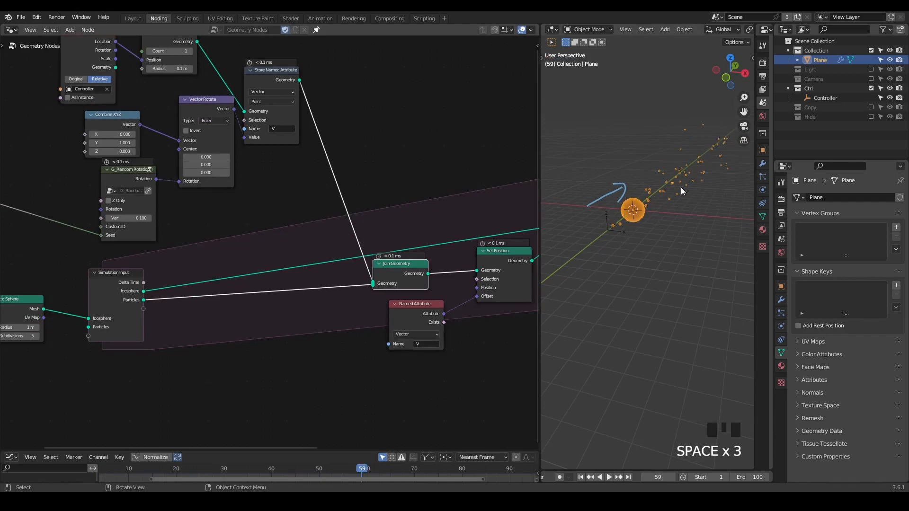
- Rearrange the Object Info, Combine XYZ, Vector Rotate and random rotation nodes so they are spaced more clearly
middle_drag(253, 185, 341, 223)
scroll(340, 223, up, 1)
drag(219, 199, 194, 201)
drag(166, 60, 169, 118)
drag(287, 142, 270, 146)
drag(177, 153, 176, 140)
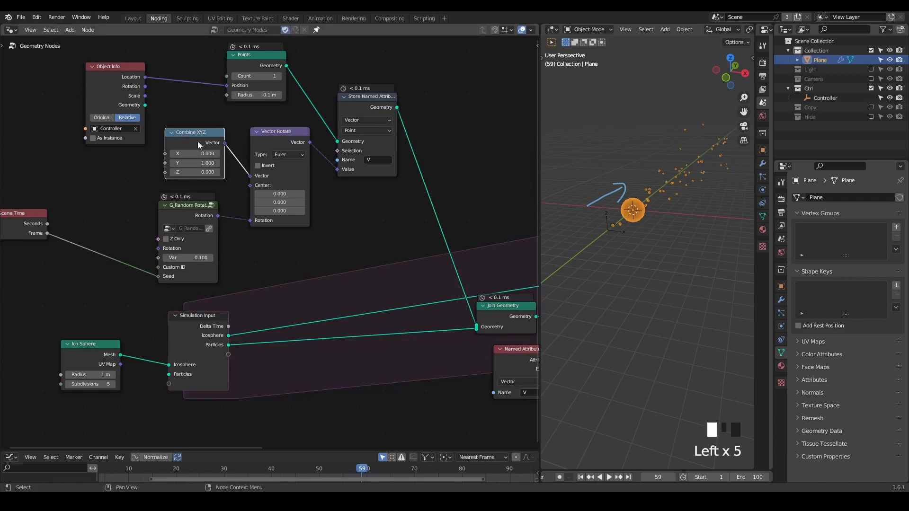
- Replay the simulation from the first frame while viewing the emitter and sphere closer, and stop it
key(shift+space)
key(space)
key(space)
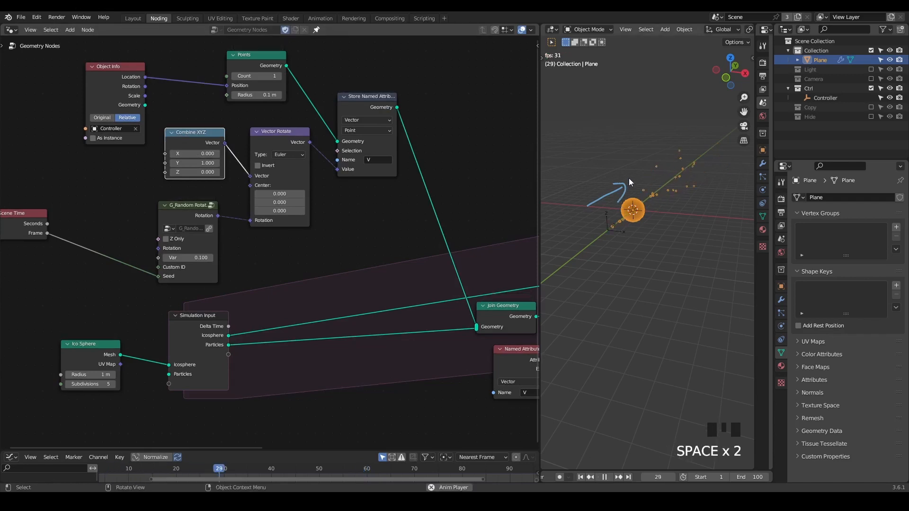
scroll(647, 182, up, 2)
shift+middle_drag(646, 183, 672, 203)
key(space)
- Move the Controller empty about 4.1 m along negative Y, away from the sphere
click(642, 213)
key(g)
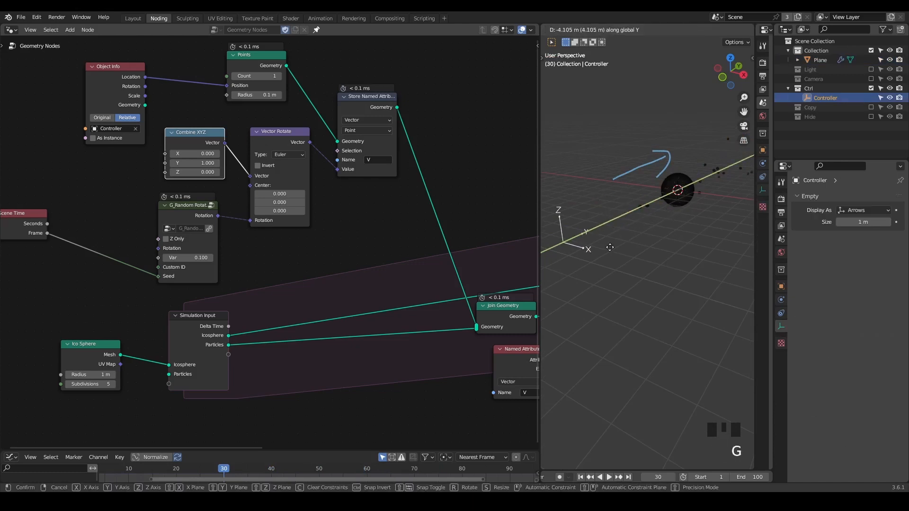
click(612, 245)
- Play the animation from the first frame with the repositioned Controller, stop it and inspect the particle stream
scroll(639, 222, down, 3)
key(shift+space)
key(space)
key(space)
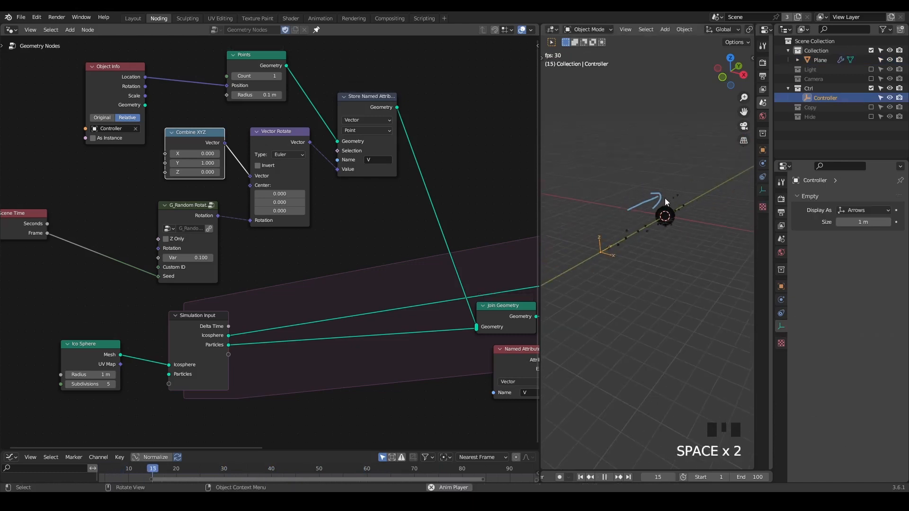
key(space)
scroll(681, 208, up, 2)
middle_drag(679, 210, 692, 211)
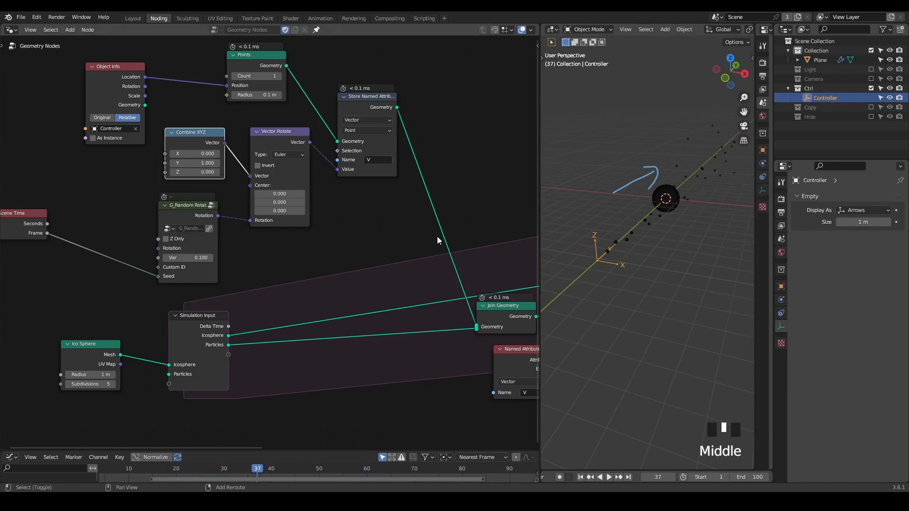
- Return to the first frame and widen the 3D viewport beside the node editor
key(shift+space)
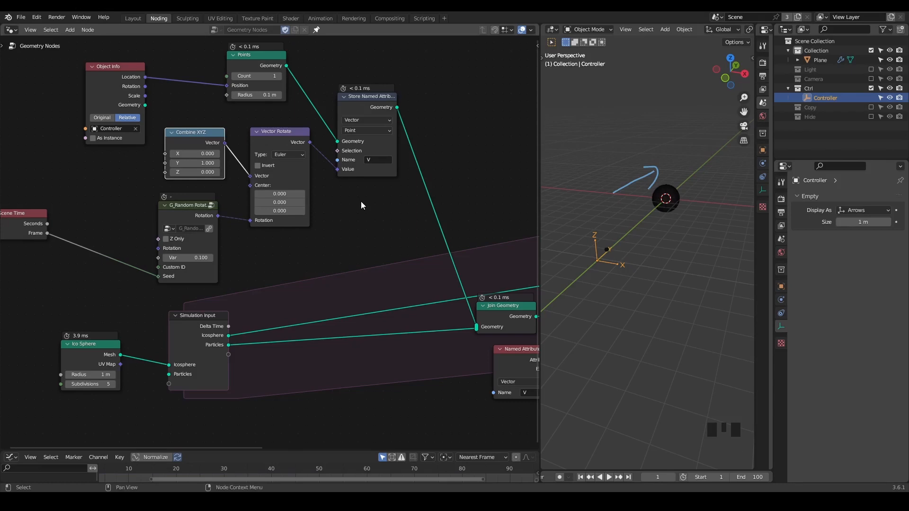
middle_drag(361, 201, 303, 179)
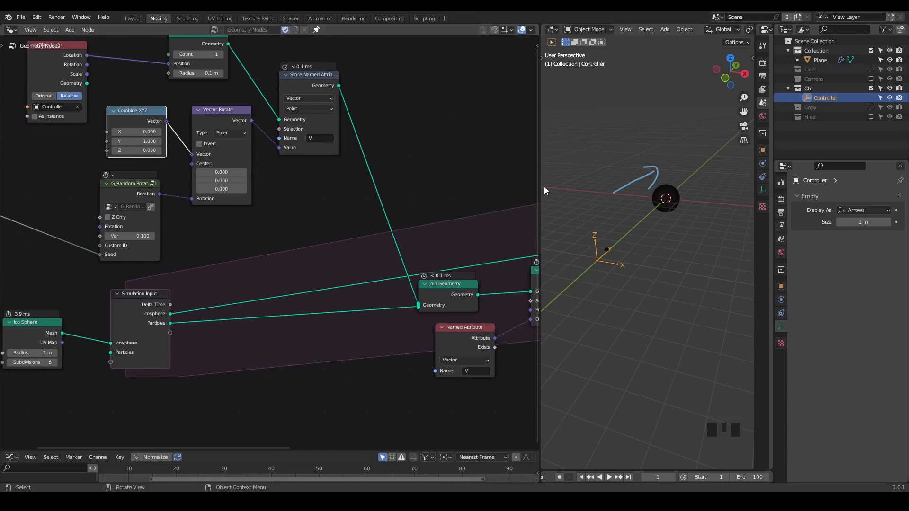
drag(540, 190, 464, 208)
middle_drag(410, 220, 296, 145)
scroll(564, 202, up, 2)
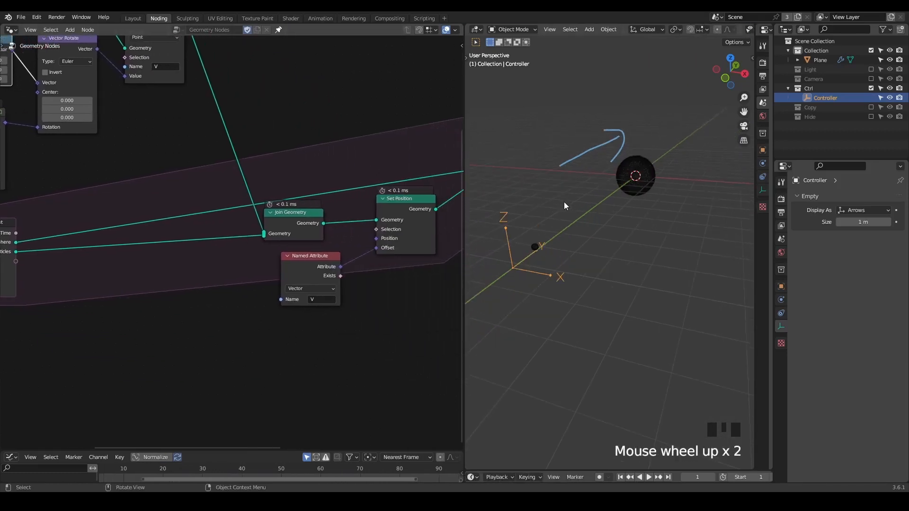
- Select the Plane object and move the Named Attribute node slightly further left of Set Position
click(538, 246)
middle_drag(575, 225, 583, 233)
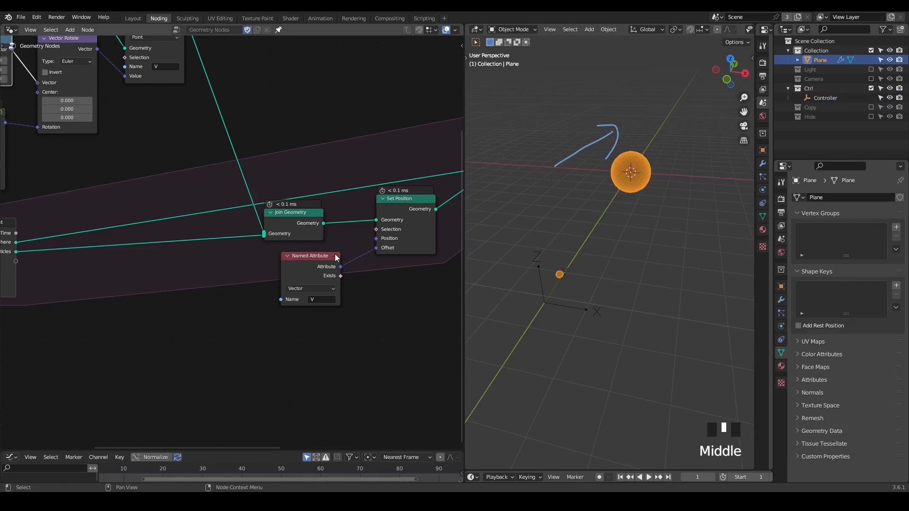
drag(305, 273, 290, 280)
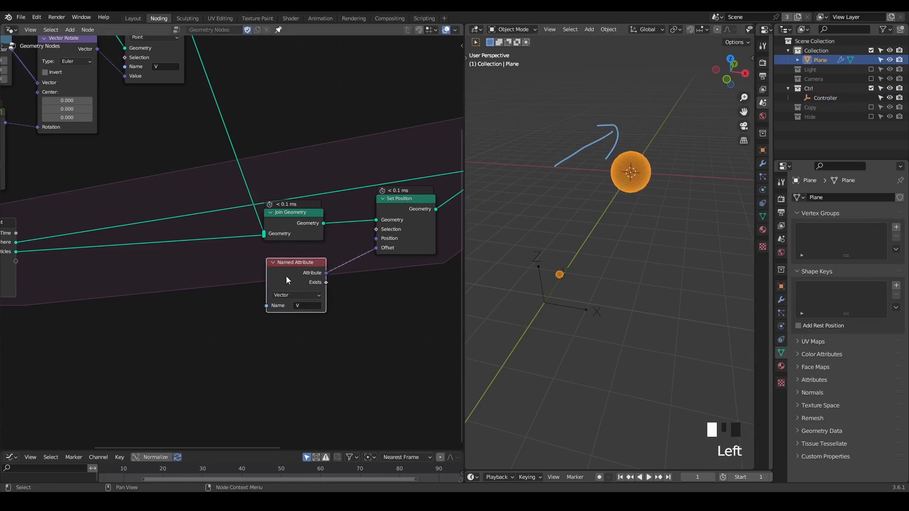
mouse_move(574, 239)
middle_down()
mouse_move(589, 213)
mouse_move(578, 239)
middle_up()
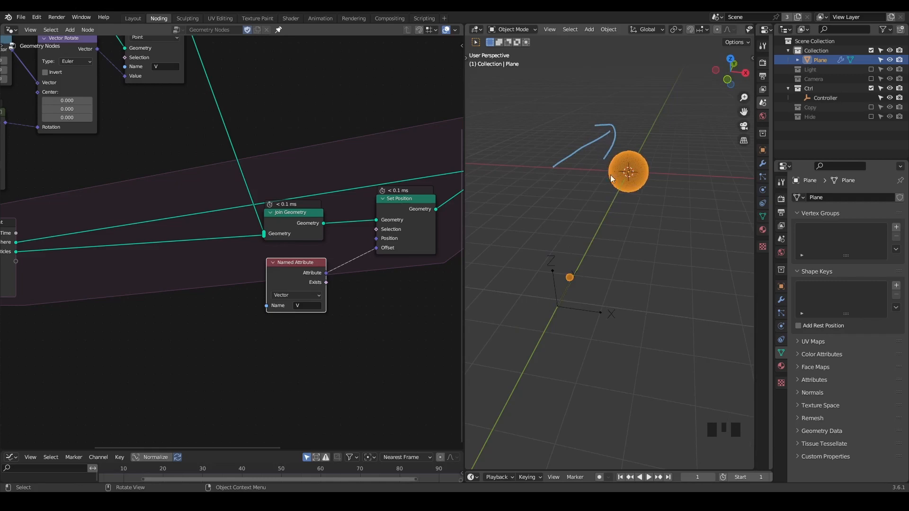
mouse_move(607, 182)
middle_down()
mouse_move(595, 186)
mouse_move(603, 187)
middle_up()
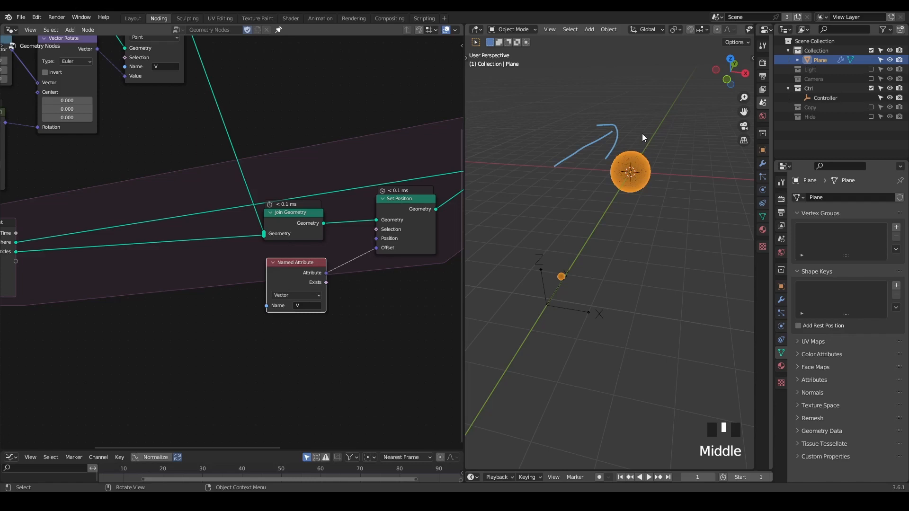
- Erase the arrow annotation in the viewport and play the animation from the first frame, stopping at frame 15
right_drag(641, 117, 645, 115)
mouse_move(361, 227)
middle_down()
mouse_move(246, 200)
mouse_move(373, 199)
middle_up()
key(shift+space)
key(space)
key(space)
middle_drag(653, 152, 692, 215)
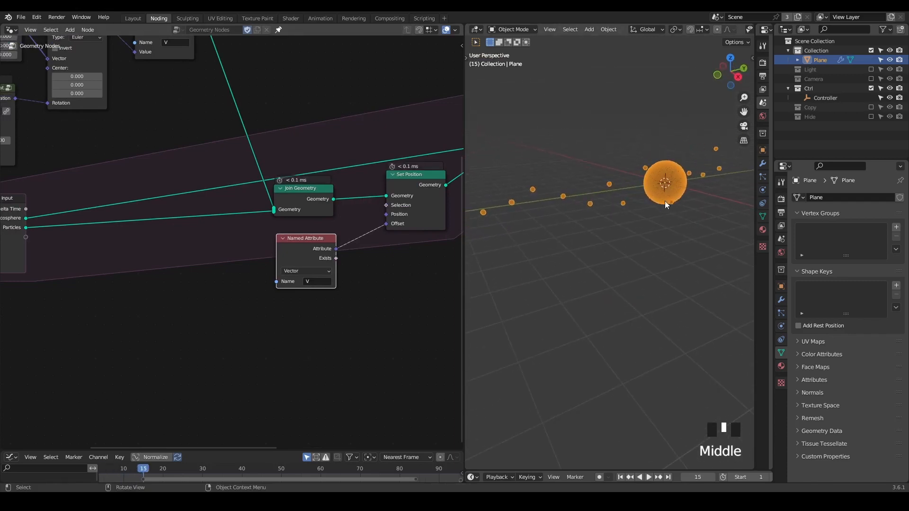
- Sketch an annotation arrow pointing down and away from the sphere's underside, and erase it
mouse_move(669, 201)
mouse_down()
mouse_move(698, 251)
mouse_move(706, 231)
mouse_move(676, 249)
mouse_up()
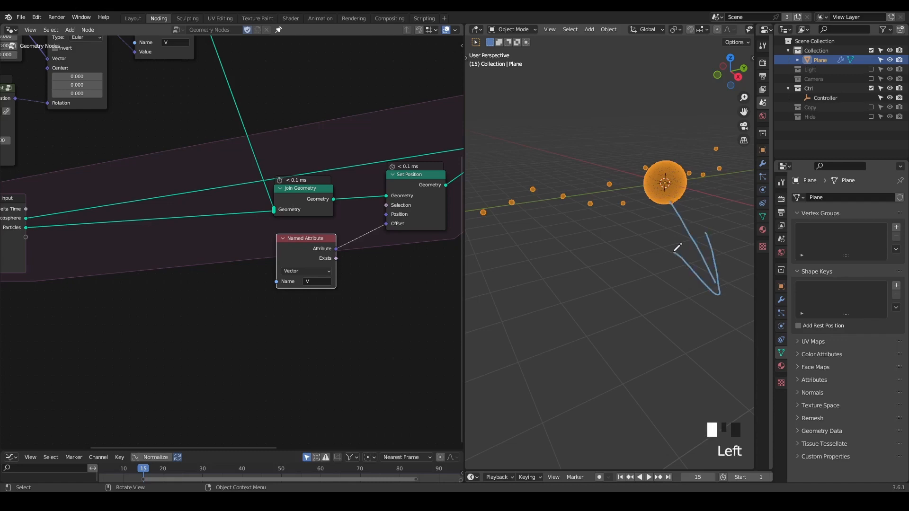
mouse_move(661, 181)
right_down()
mouse_move(720, 340)
mouse_move(706, 228)
right_up()
middle_drag(335, 247, 287, 240)
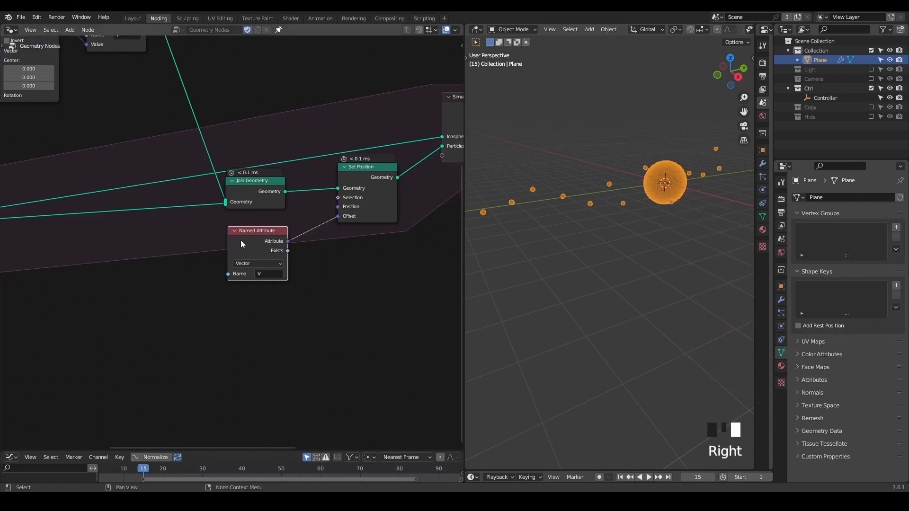
key(ctrl+space)
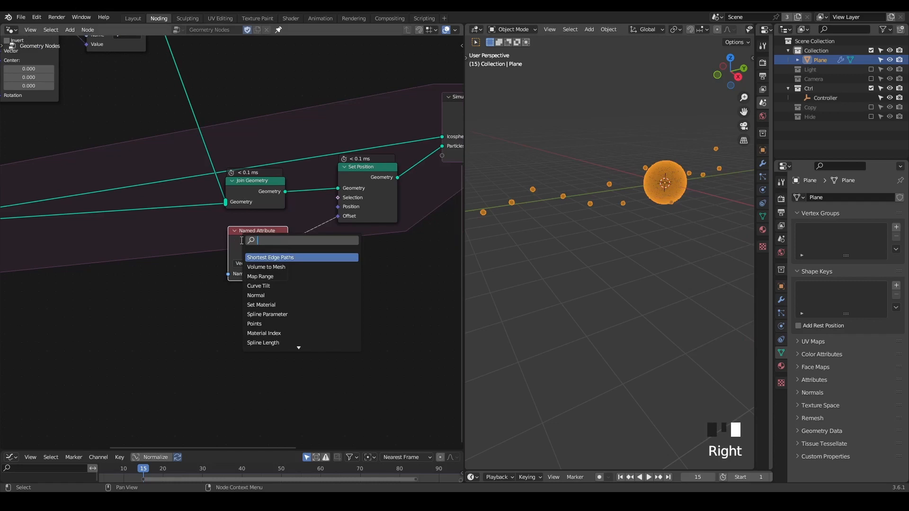
key(Escape)
- Add a Reflect vector math node fed by the Named Attribute output, and place both nodes below Join Geometry
drag(287, 241, 368, 273)
text(REFLECT)
key(Return)
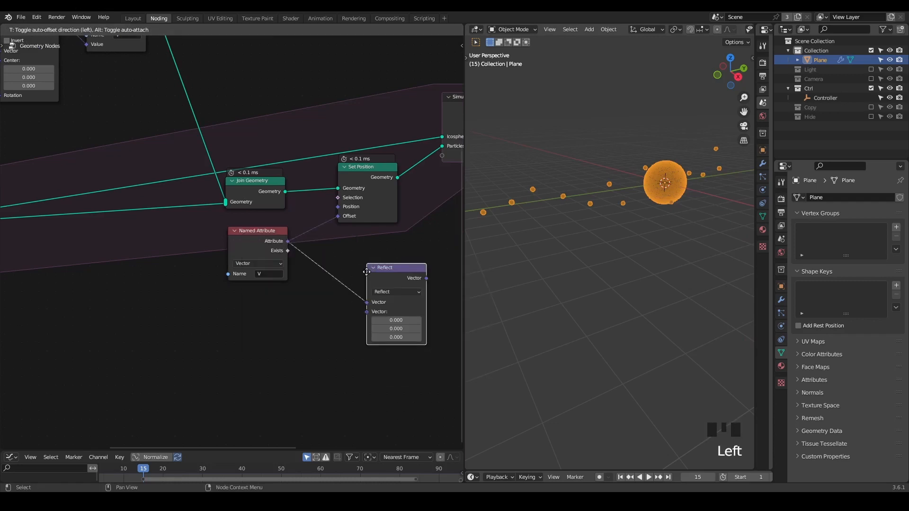
drag(366, 272, 164, 265)
drag(335, 257, 286, 251)
middle_drag(270, 276, 313, 250)
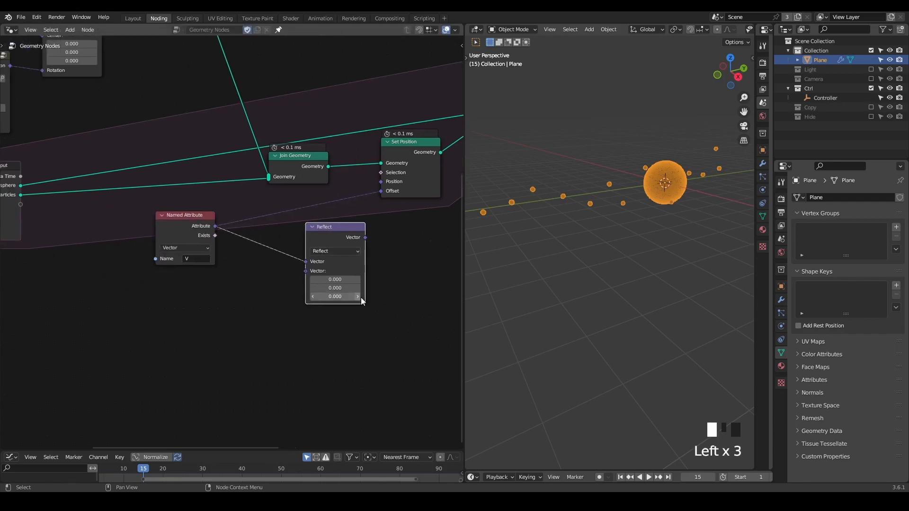
middle_drag(610, 151, 648, 199)
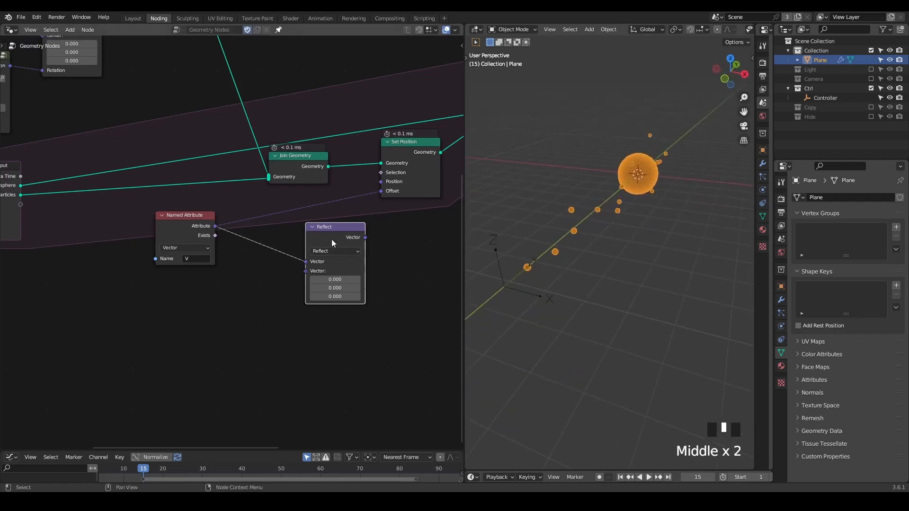
drag(330, 239, 273, 235)
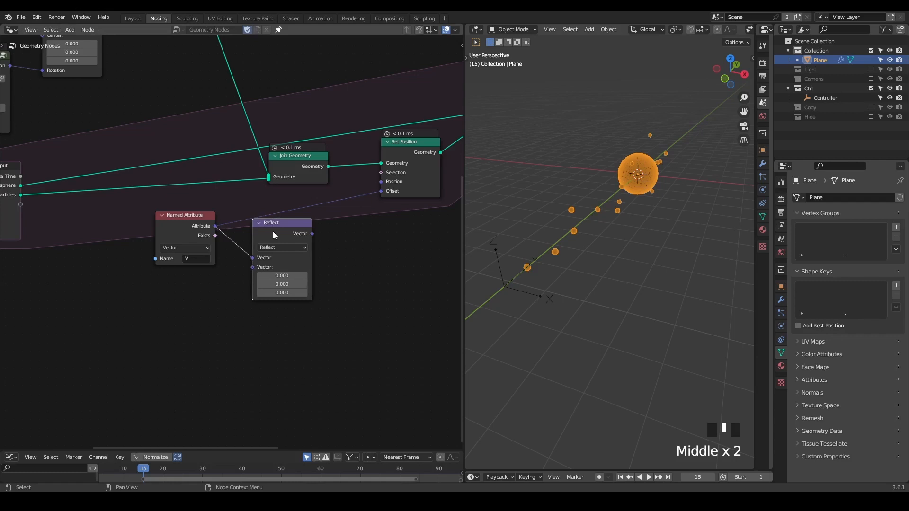
- Move the Join Geometry node further left of Set Position inside the simulation zone
middle_drag(273, 231, 293, 229)
scroll(290, 227, down, 2)
drag(313, 170, 264, 175)
middle_drag(263, 175, 385, 223)
scroll(385, 223, down, 4)
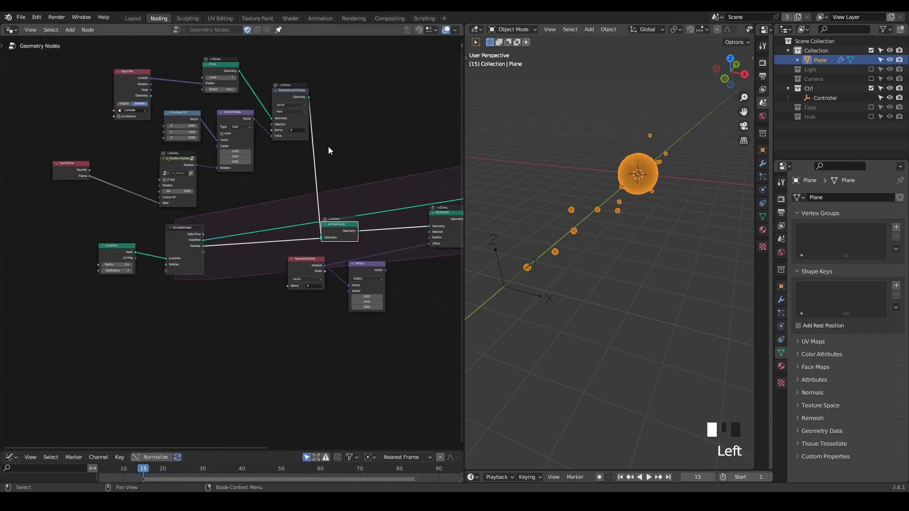
- Select all emitter nodes from Scene Time to Store Named Attribute and move them together to the left
drag(298, 59, 71, 189)
click(85, 166)
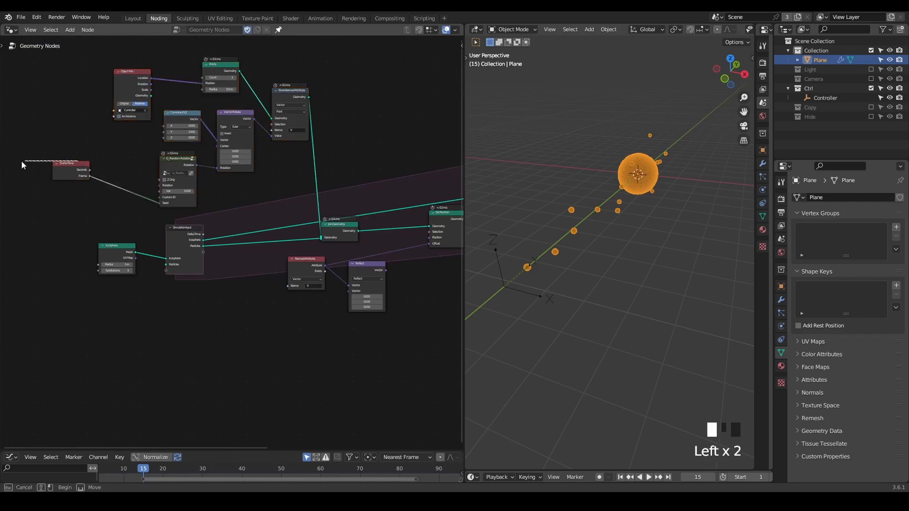
drag(305, 61, 38, 189)
key(g)
drag(228, 102, 222, 99)
scroll(332, 160, up, 3)
middle_drag(348, 197, 184, 81)
scroll(185, 81, up, 1)
middle_drag(216, 121, 301, 187)
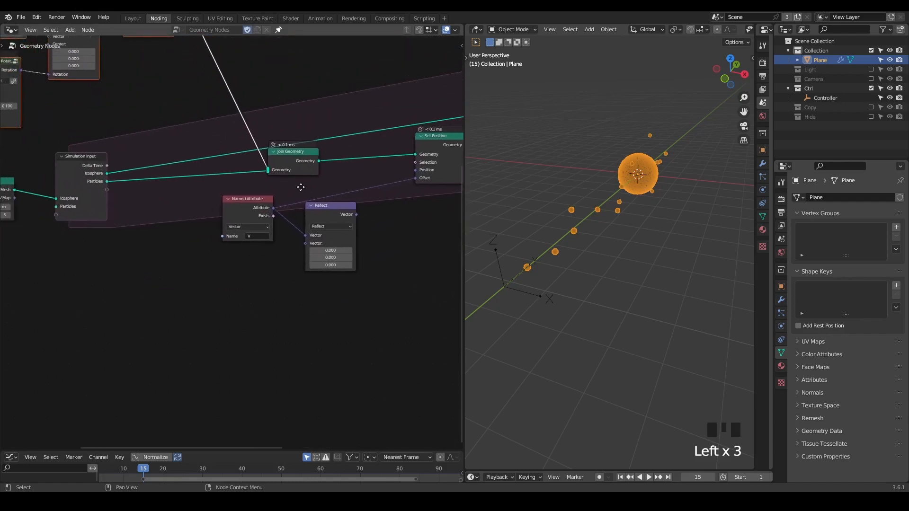
- Move Reflect aside, add a Raycast node below Simulation Input, and link the Icosphere output to its Target Geometry
drag(319, 214, 337, 228)
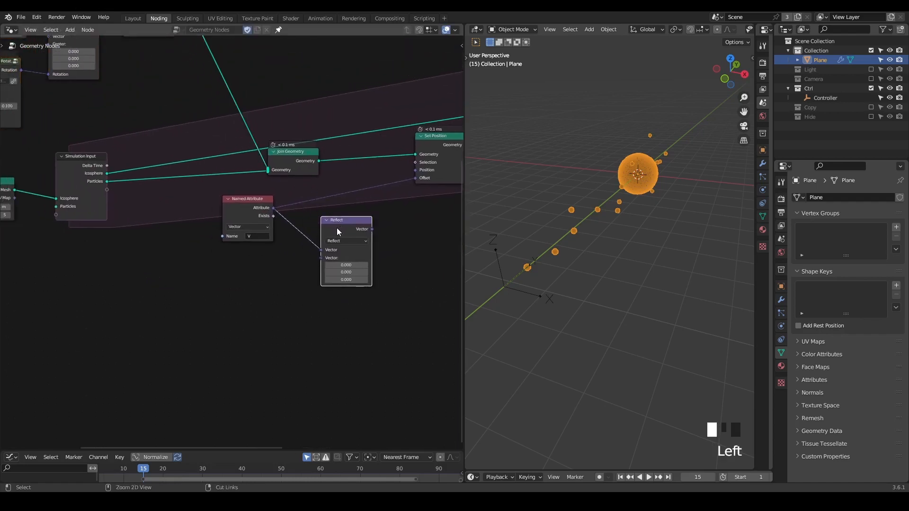
key(ctrl+a)
text(rayc)
key(Return)
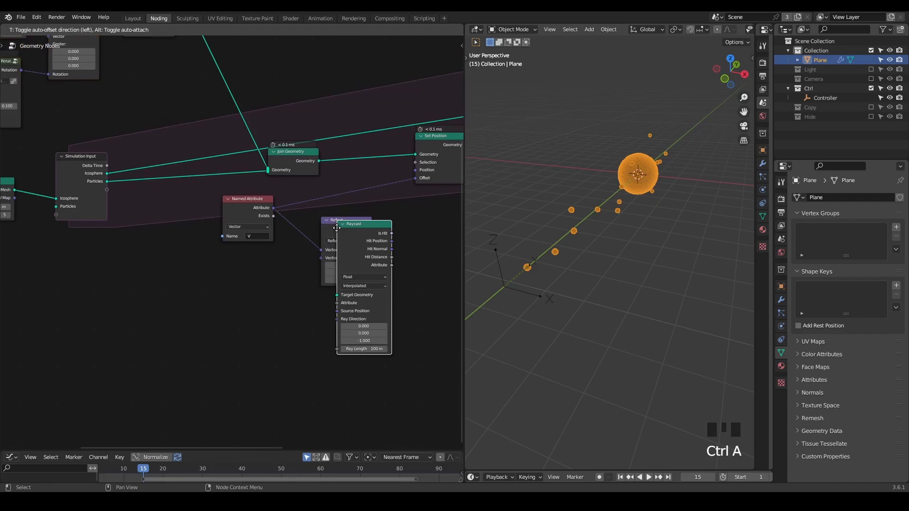
click(178, 259)
drag(108, 181, 177, 329)
scroll(236, 295, up, 1)
middle_drag(249, 289, 273, 254)
scroll(270, 252, up, 1)
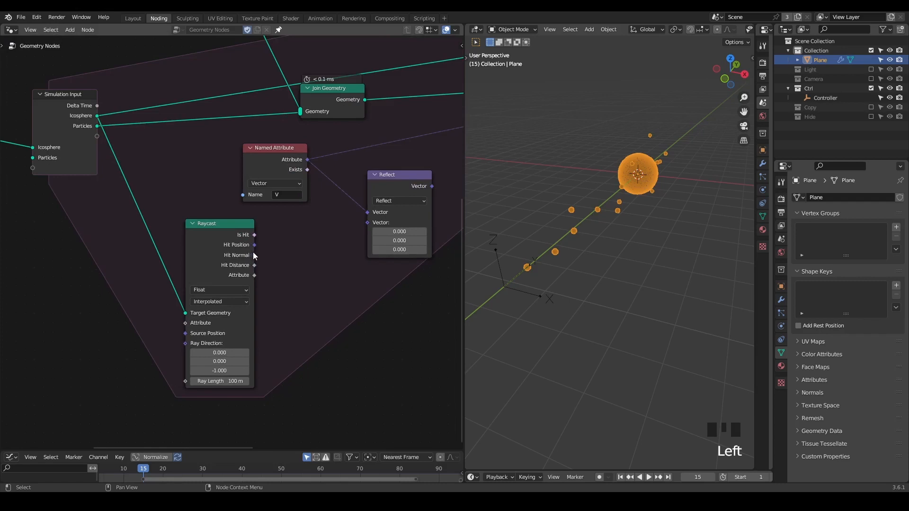
- Link Named Attribute to Raycast's Ray Direction and Raycast's Hit Normal to Reflect's second vector, spacing out Named Attribute and Reflect
drag(307, 160, 185, 343)
drag(250, 159, 57, 216)
drag(254, 257, 371, 222)
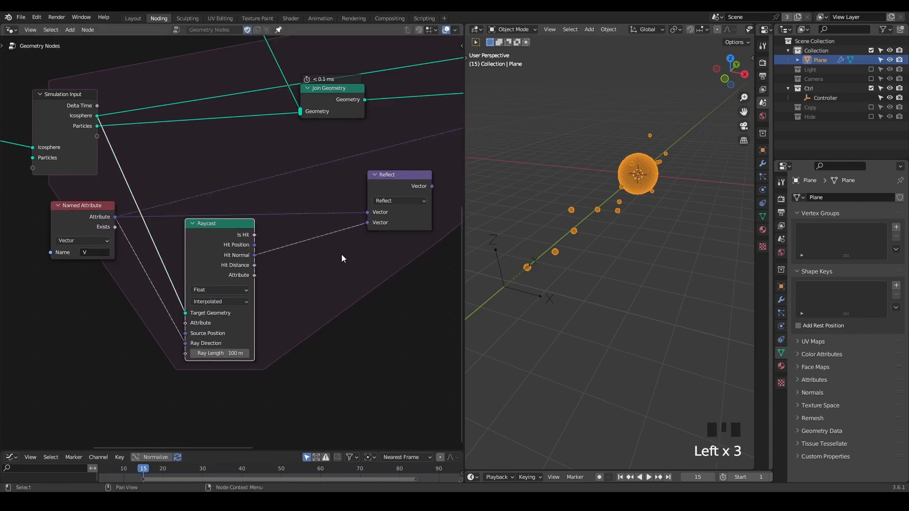
middle_drag(342, 254, 258, 279)
click(303, 203)
drag(302, 203, 260, 203)
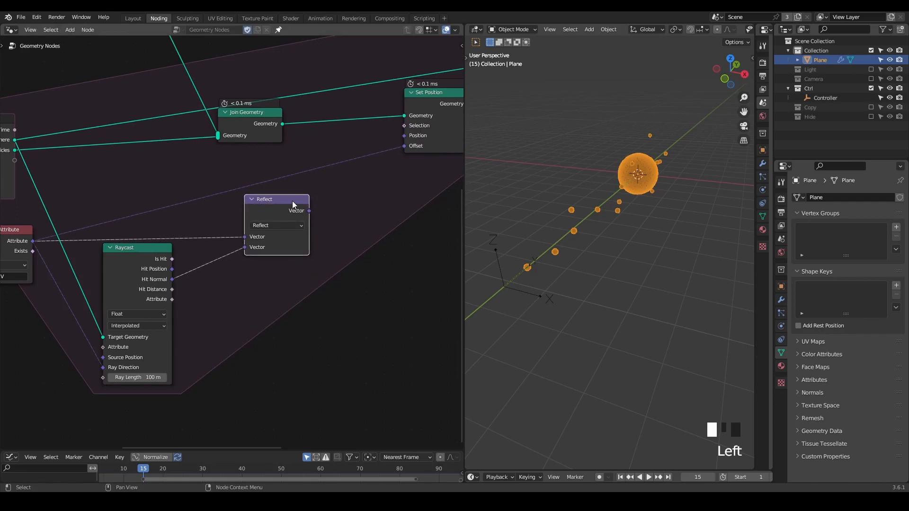
- Duplicate the emitter's Store Named Attribute node and insert the copy between Join Geometry and Set Position
scroll(321, 183, down, 2)
middle_drag(318, 183, 346, 246)
scroll(240, 164, down, 4)
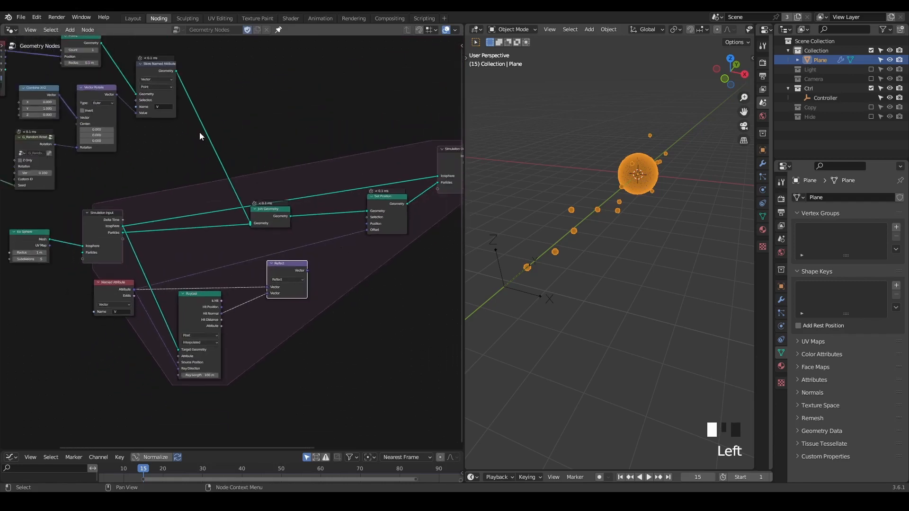
click(152, 71)
key(shift+d)
click(334, 212)
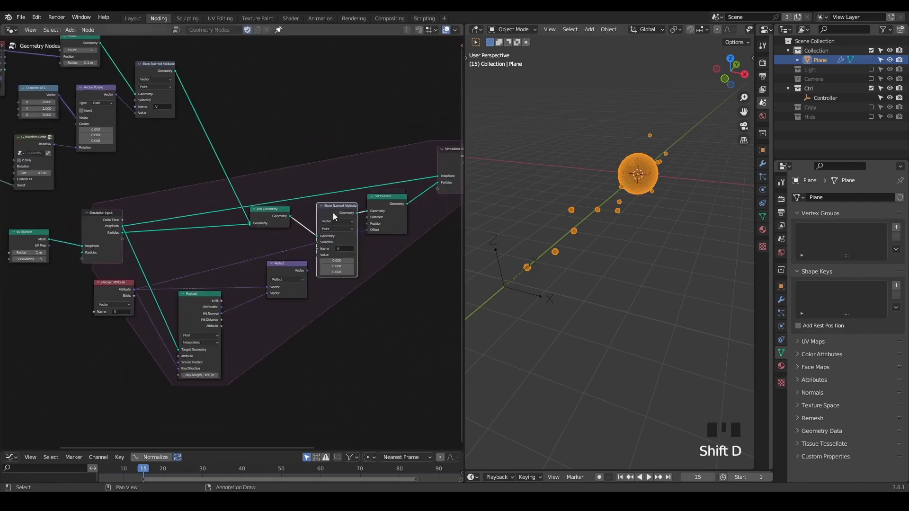
- Move the Named Attribute, Raycast and Reflect nodes down and left, and link Reflect's output to the new Store Named Attribute's Value
middle_drag(320, 249, 321, 237)
scroll(321, 236, up, 1)
drag(305, 224, 132, 331)
key(g)
click(168, 289)
click(252, 260)
scroll(252, 261, up, 3)
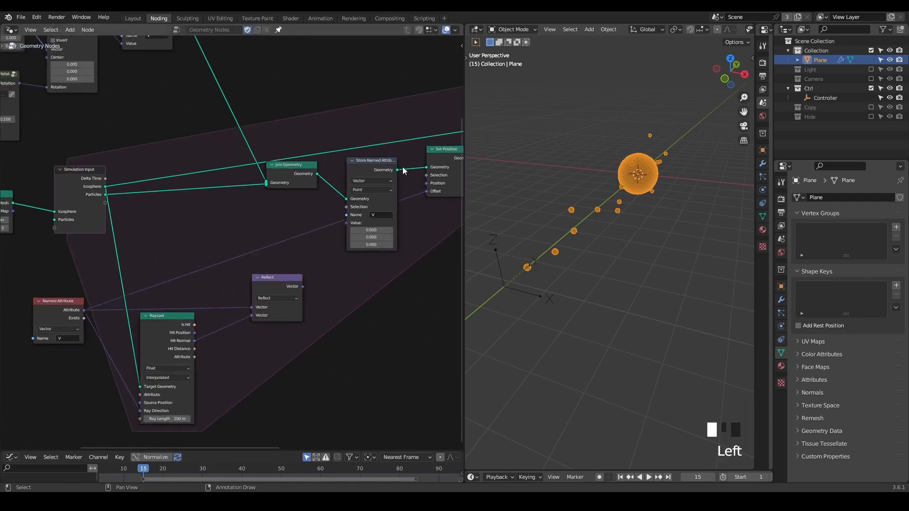
drag(300, 282, 364, 220)
middle_drag(347, 248, 319, 240)
scroll(319, 239, down, 1)
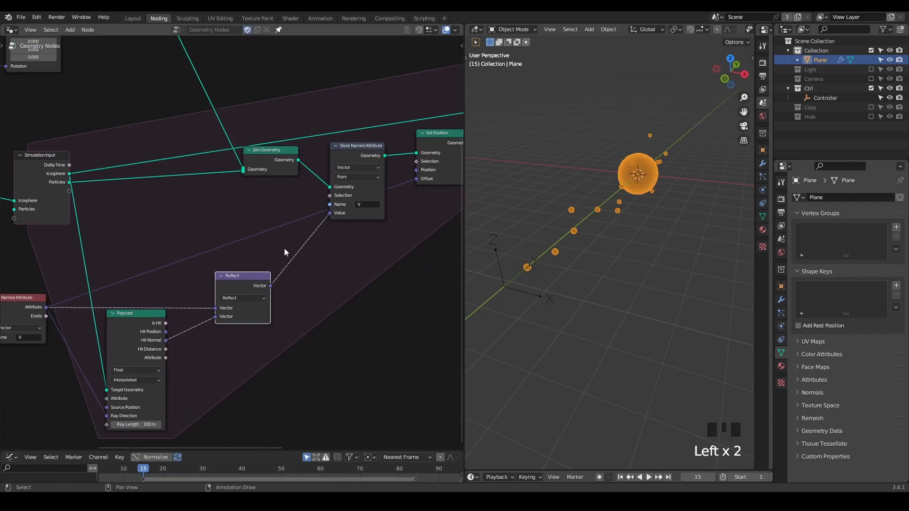
- Mark the Named Attribute node with an annotation stroke and erase it
mouse_move(32, 308)
middle_down()
mouse_move(106, 256)
mouse_move(100, 264)
middle_up()
click(72, 256)
scroll(99, 264, down, 1)
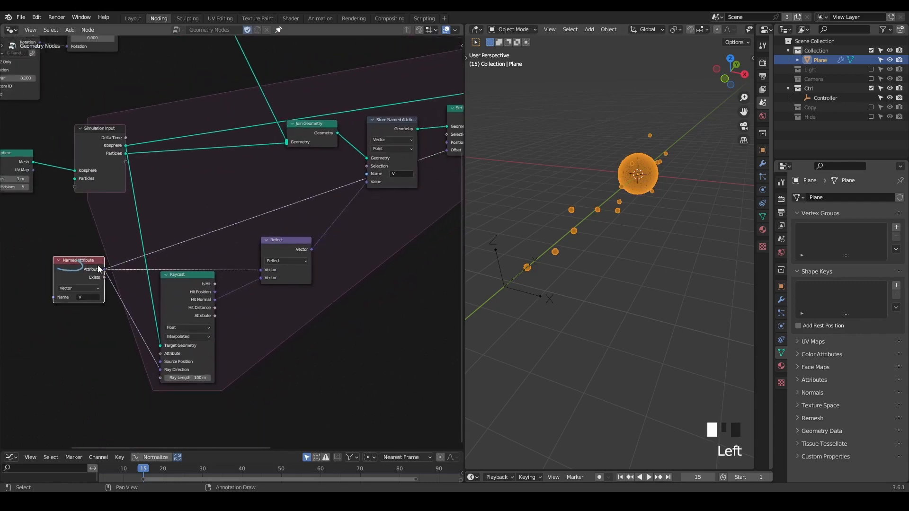
right_drag(80, 265, 51, 279)
middle_drag(212, 280, 191, 282)
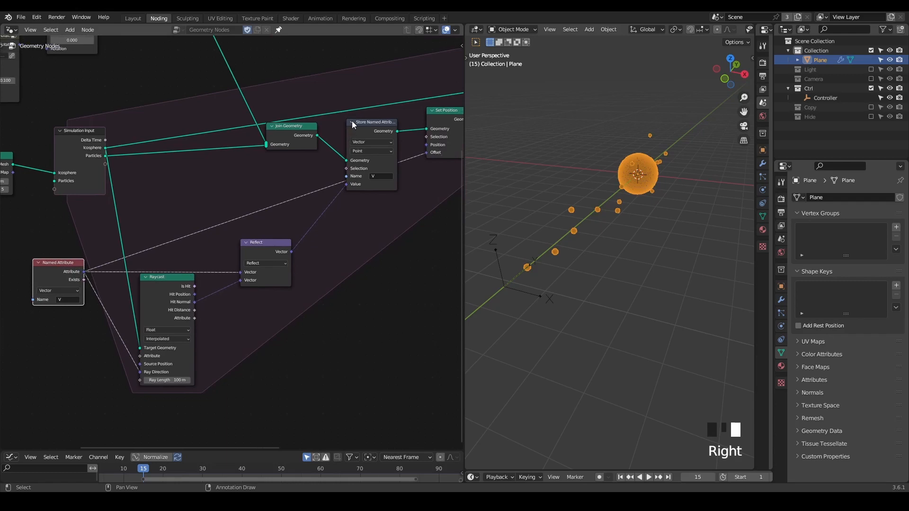
- Collapse the Store Named Attribute node in the simulation zone and widen the node editor
click(352, 123)
middle_drag(374, 188, 359, 185)
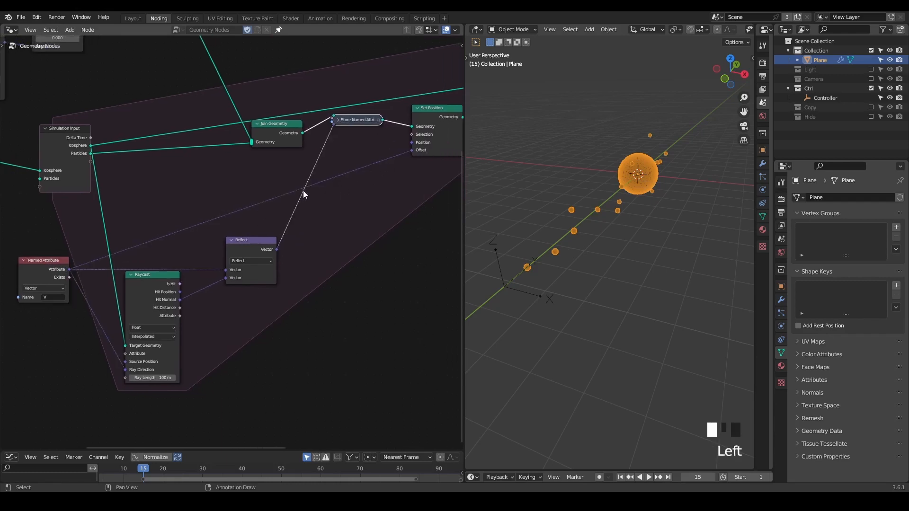
drag(464, 162, 530, 163)
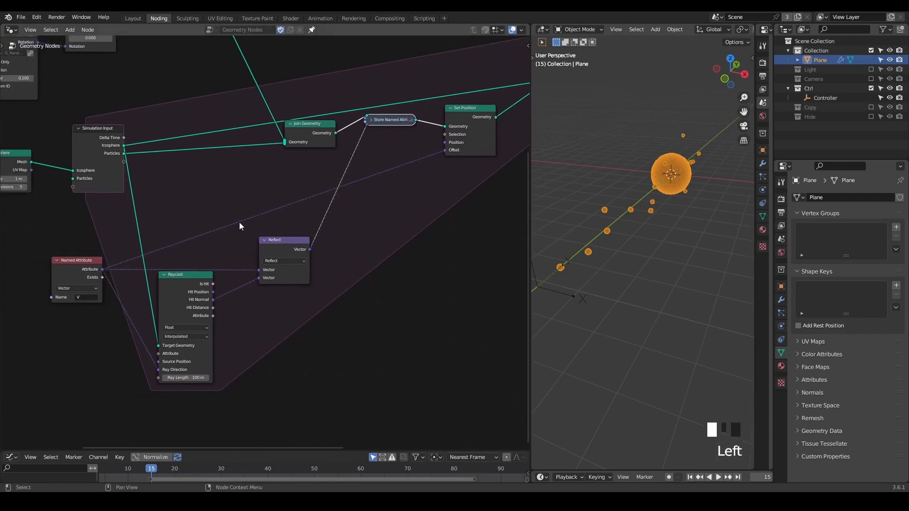
- Sketch annotation marks along the Offset link and around Set Position, and erase them
click(90, 269)
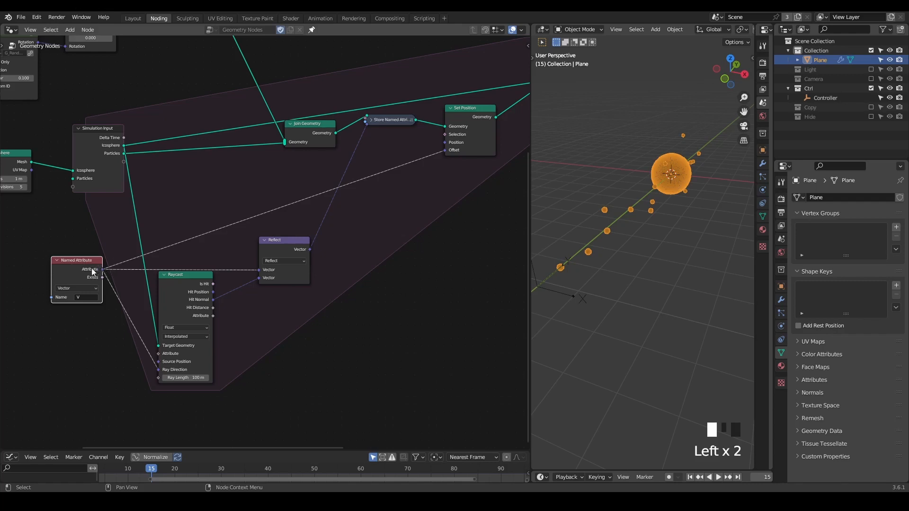
click(301, 219)
ctrl+right_drag(281, 196, 292, 201)
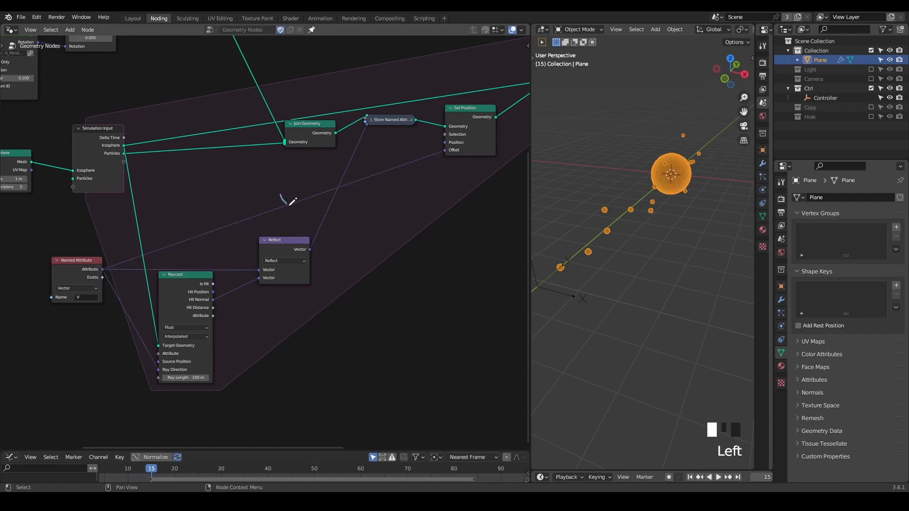
mouse_move(280, 209)
right_down()
mouse_move(284, 192)
mouse_move(268, 215)
right_up()
mouse_move(441, 125)
mouse_down()
mouse_move(448, 115)
mouse_move(462, 123)
mouse_up()
drag(204, 227, 214, 245)
drag(137, 300, 108, 345)
mouse_move(190, 221)
right_down()
mouse_move(237, 263)
mouse_move(164, 258)
right_up()
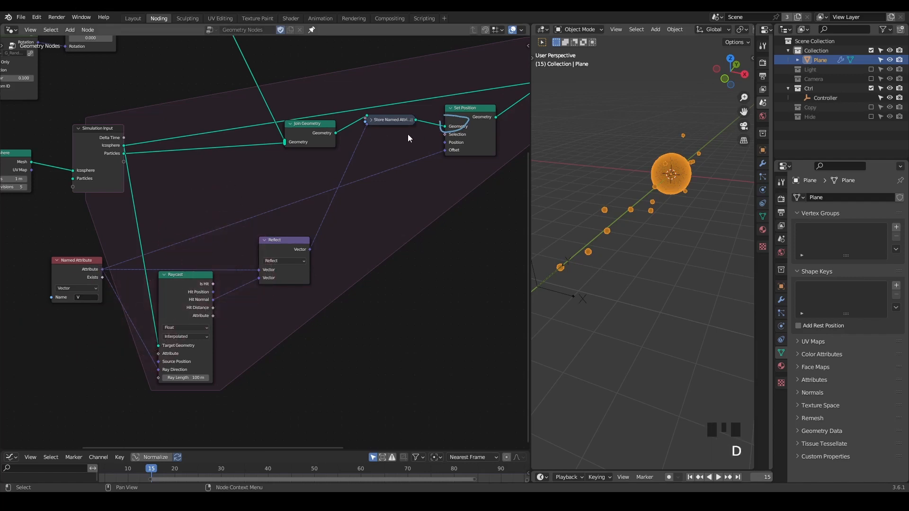
right_drag(408, 134, 407, 156)
- Duplicate the Named Attribute node below Set Position and link the copy to its Offset
click(372, 120)
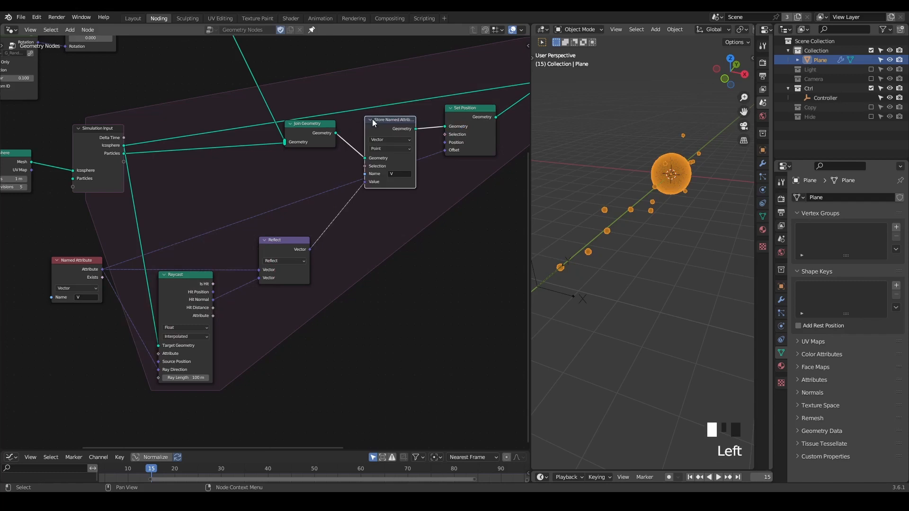
click(372, 119)
click(81, 274)
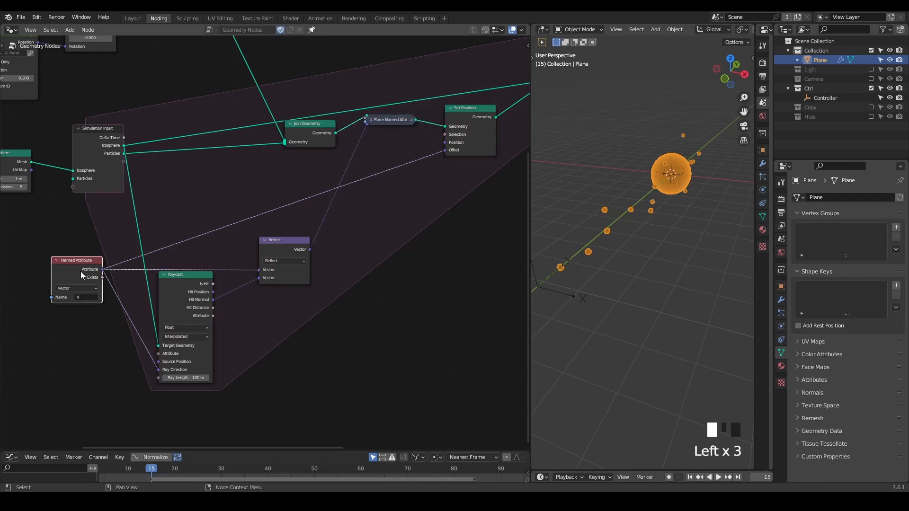
key(shift+d)
click(412, 208)
drag(413, 211, 444, 152)
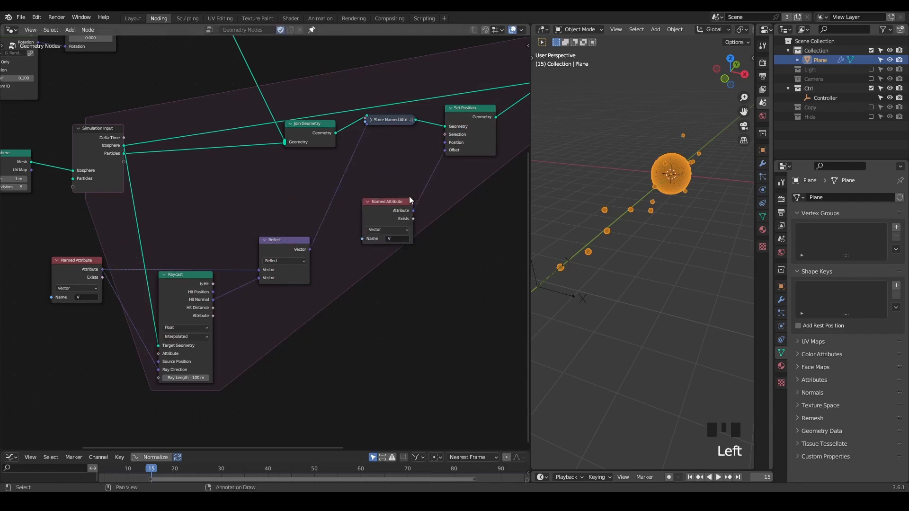
click(384, 208)
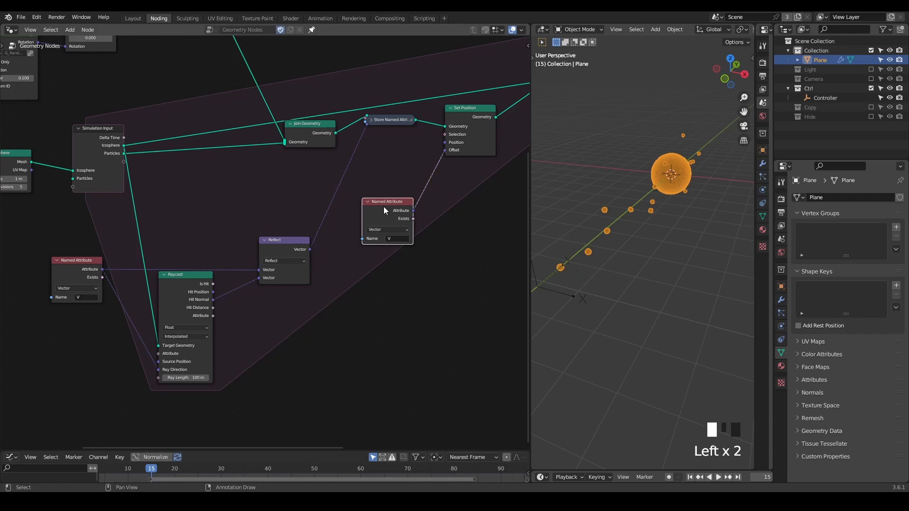
- Relink the original Named Attribute to Set Position's Offset and delete the duplicate node
drag(103, 269, 444, 150)
click(396, 208)
key(x)
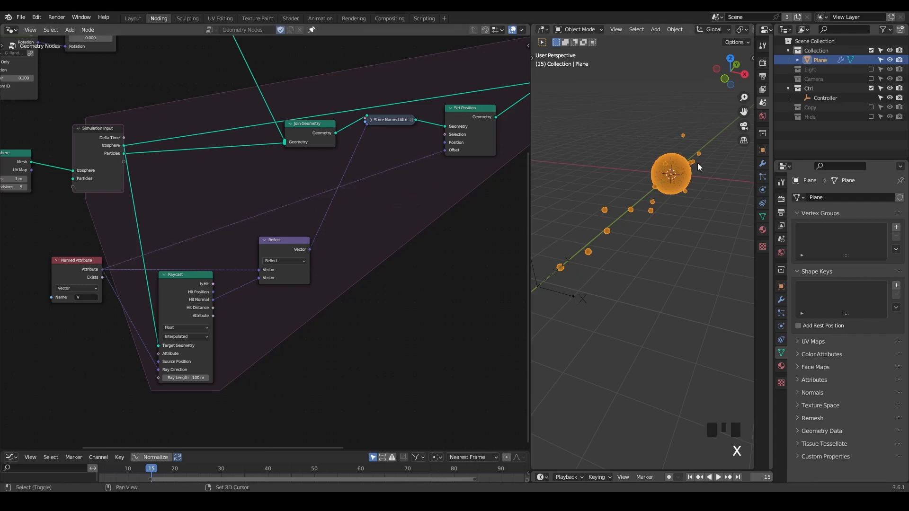
- Play the simulation from frame 1 to check the particle motion, and return to the first frame
key(shift+space)
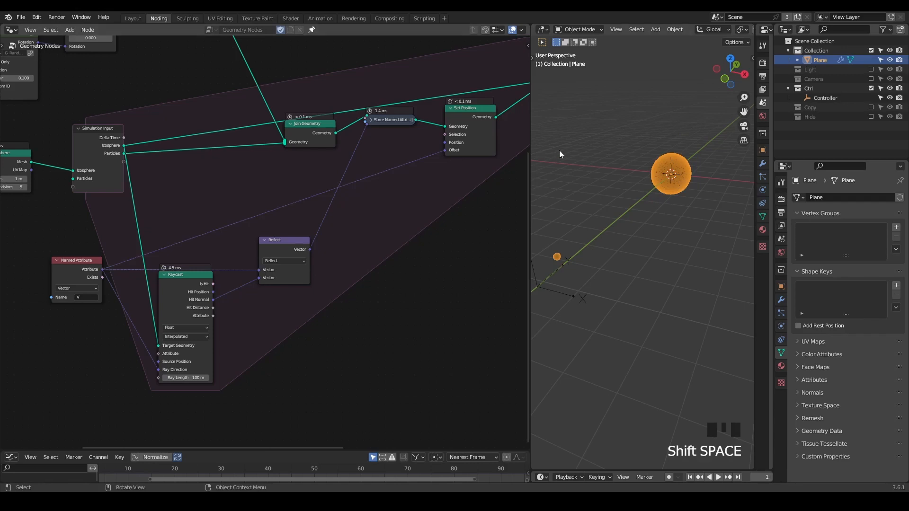
key(space)
scroll(603, 157, down, 2)
middle_drag(603, 152, 607, 208)
key(shift+space)
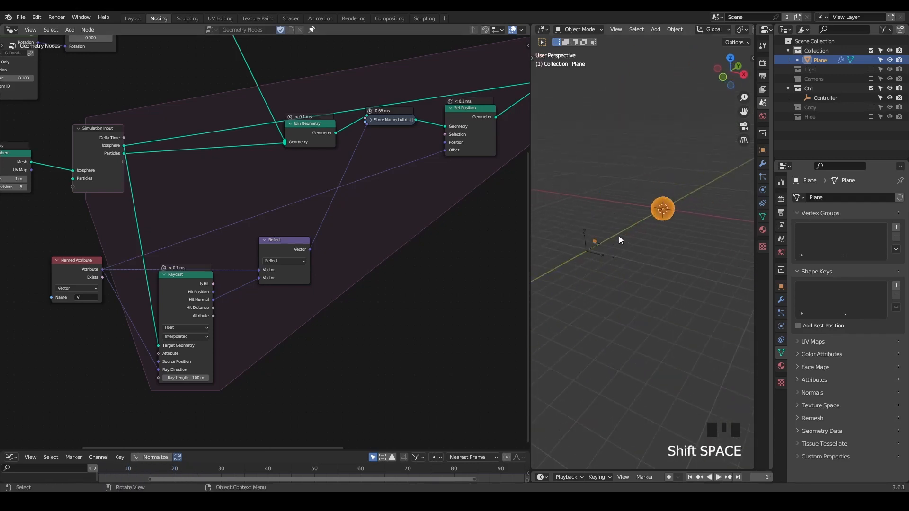
- Move the Reflect and Raycast nodes slightly up and to the right
middle_drag(318, 282, 335, 263)
scroll(335, 263, up, 3)
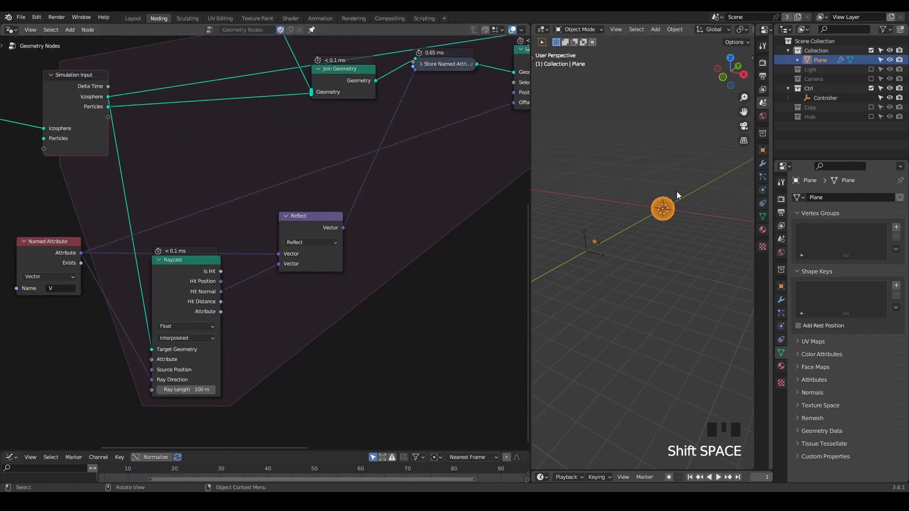
scroll(611, 248, up, 5)
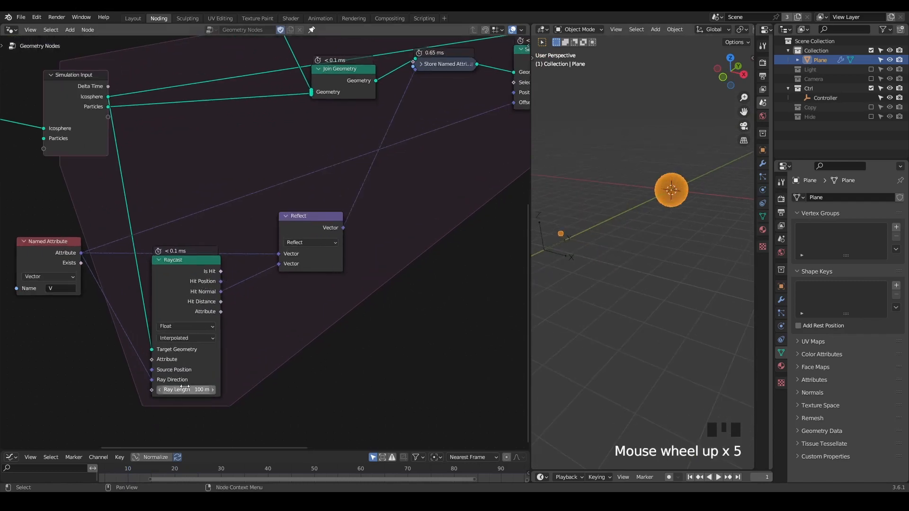
drag(310, 216, 324, 194)
mouse_move(200, 271)
mouse_down()
mouse_move(226, 256)
mouse_move(209, 262)
mouse_up()
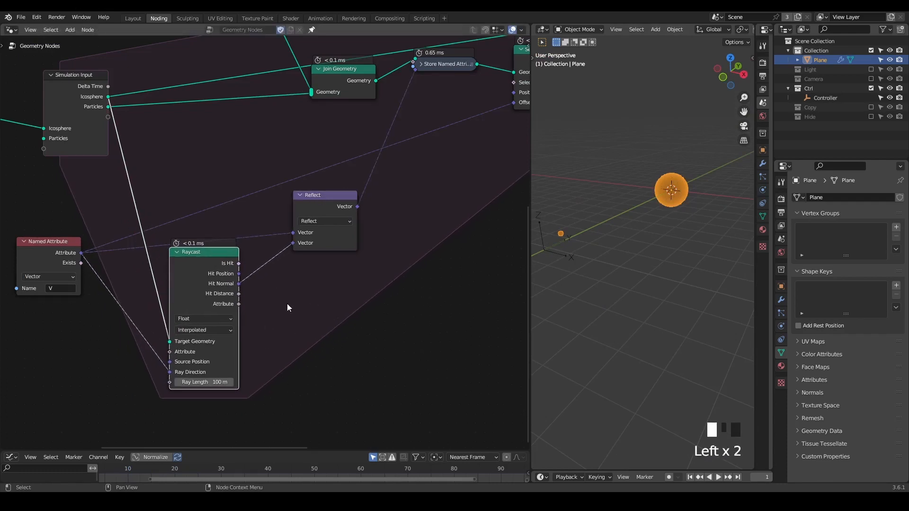
scroll(294, 297, down, 1)
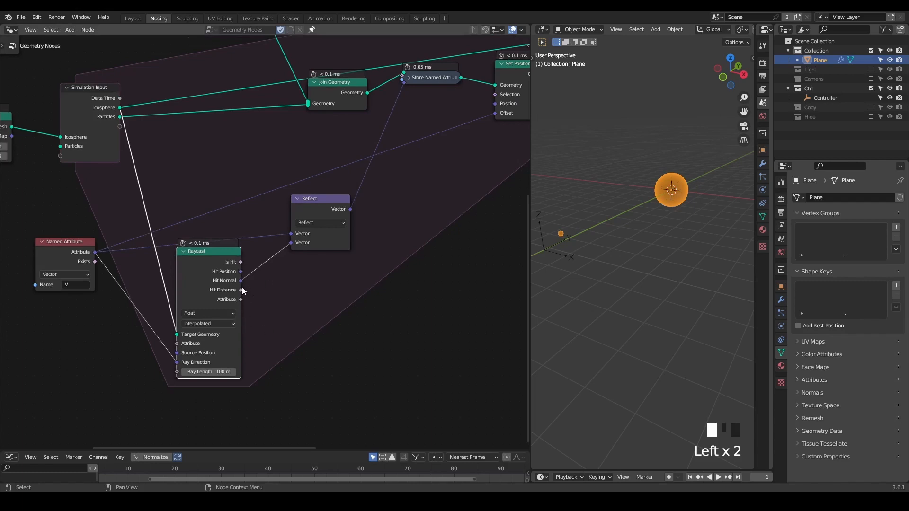
- Add a Switch node to the right of Reflect and set its data type to Vector
key(shift+a)
text(switch)
key(Return)
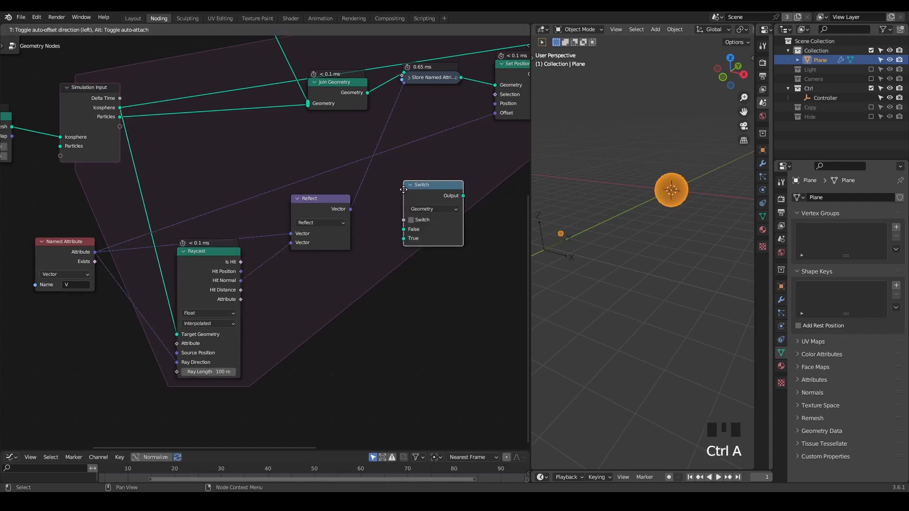
click(404, 189)
click(435, 203)
click(436, 232)
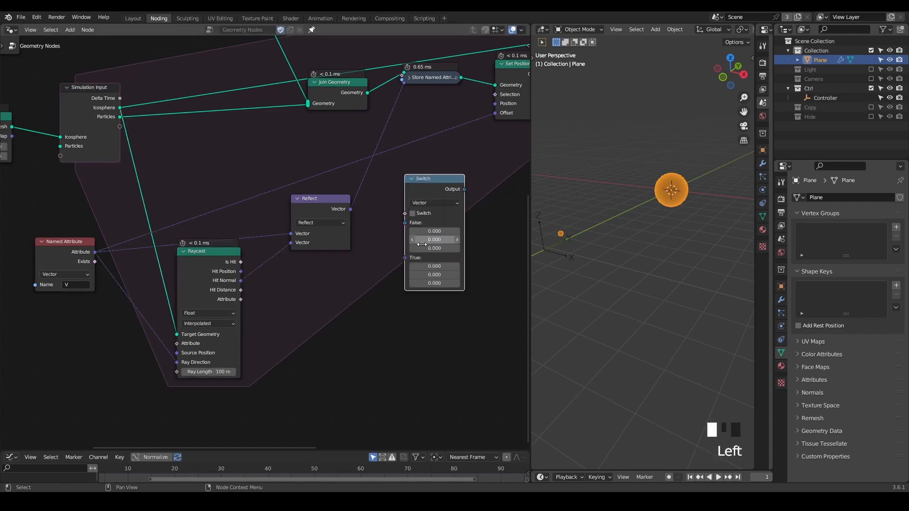
- Add a Less Than compare node fed by Raycast's Hit Distance and place it below Reflect
middle_drag(340, 269, 381, 250)
drag(268, 237, 248, 240)
scroll(276, 249, up, 2)
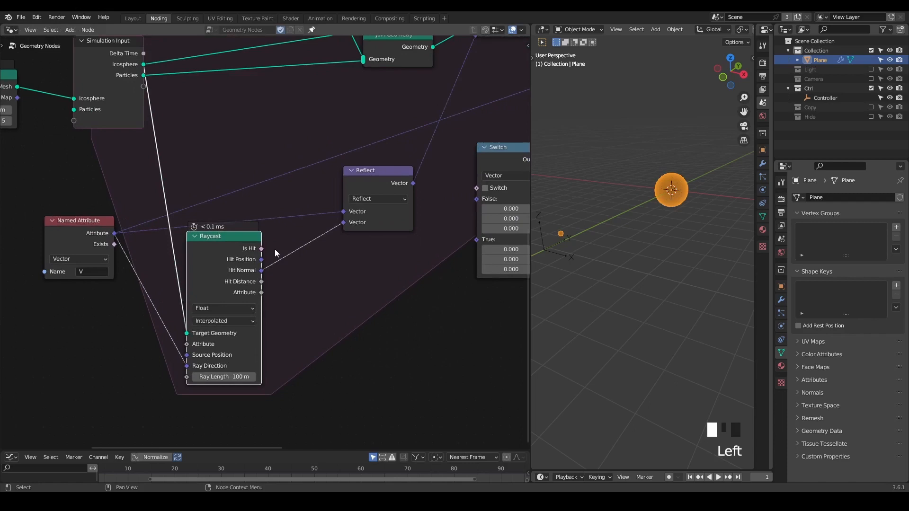
middle_drag(269, 253, 245, 251)
drag(231, 282, 354, 263)
text(less)
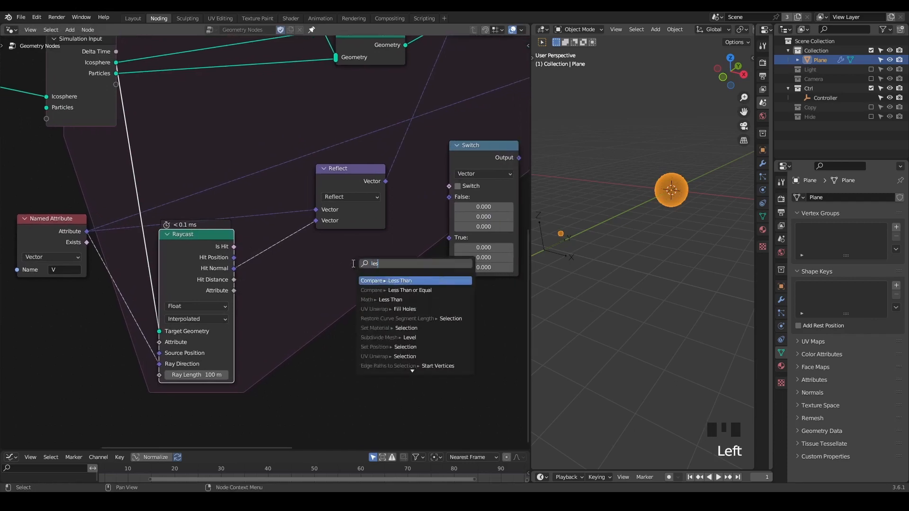
key(Return)
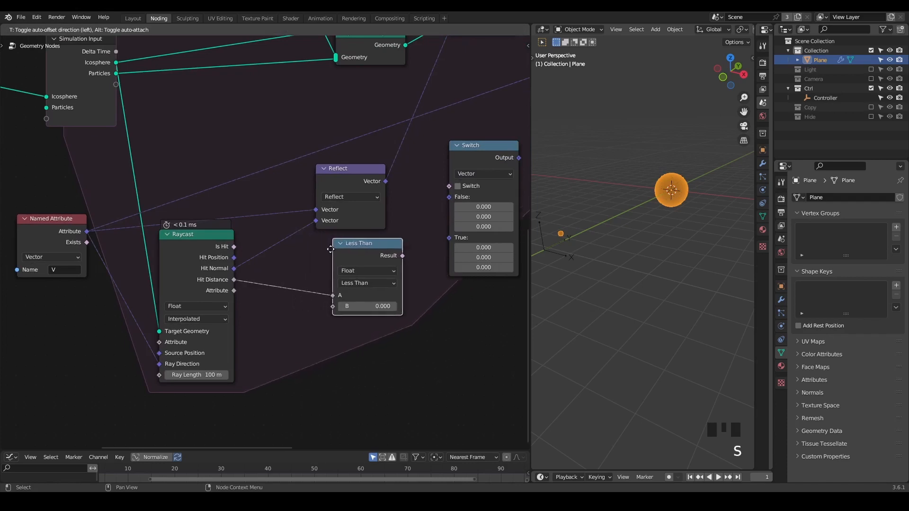
click(337, 251)
- Add a Length vector math node fed by the Named Attribute output and place it below Raycast
drag(87, 231, 132, 253)
text(length)
key(Return)
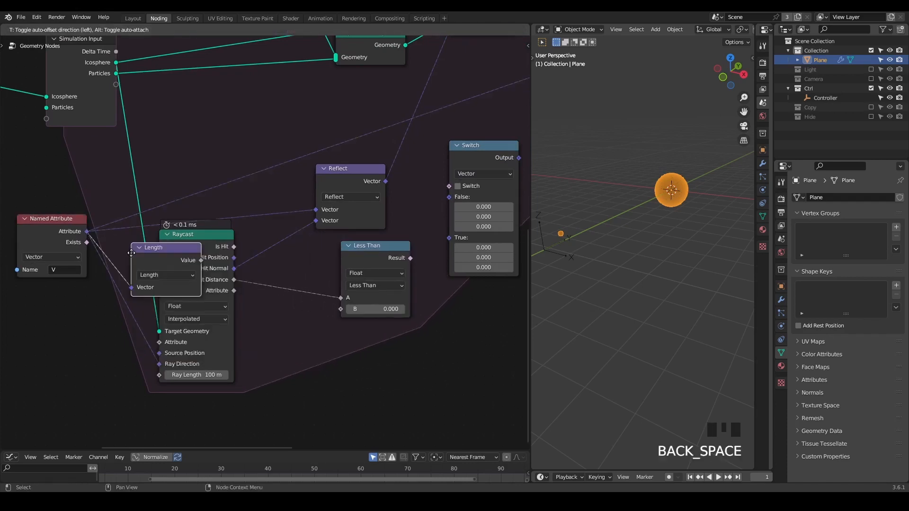
click(254, 343)
- Hide Raycast's unused sockets, link the Length value to Less Than's B input, and bring both comparison nodes closer to Raycast
click(181, 242)
key(ctrl+h)
drag(277, 335, 184, 353)
drag(238, 362, 346, 309)
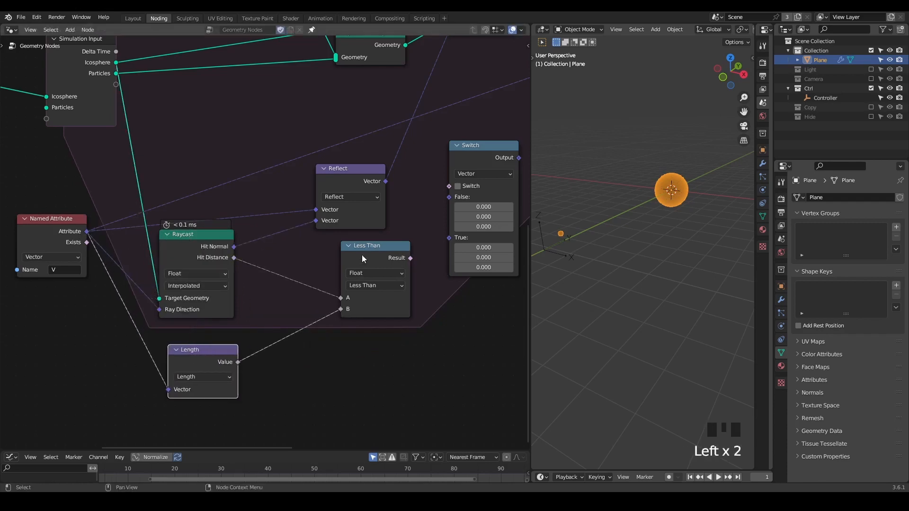
drag(361, 255, 299, 271)
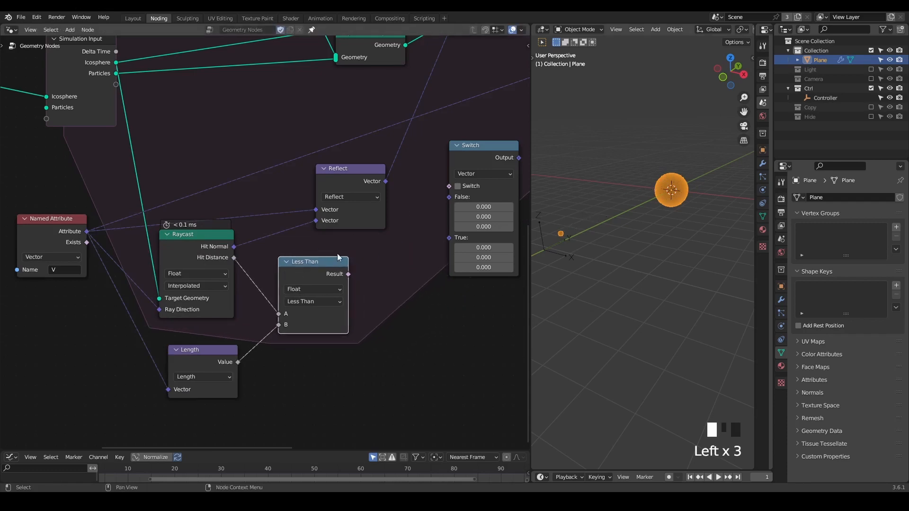
- Link Less Than's Result to Switch, Reflect to True, Named Attribute to False, and Switch's Output to the Store Named Attribute value
drag(347, 274, 453, 185)
drag(387, 182, 448, 240)
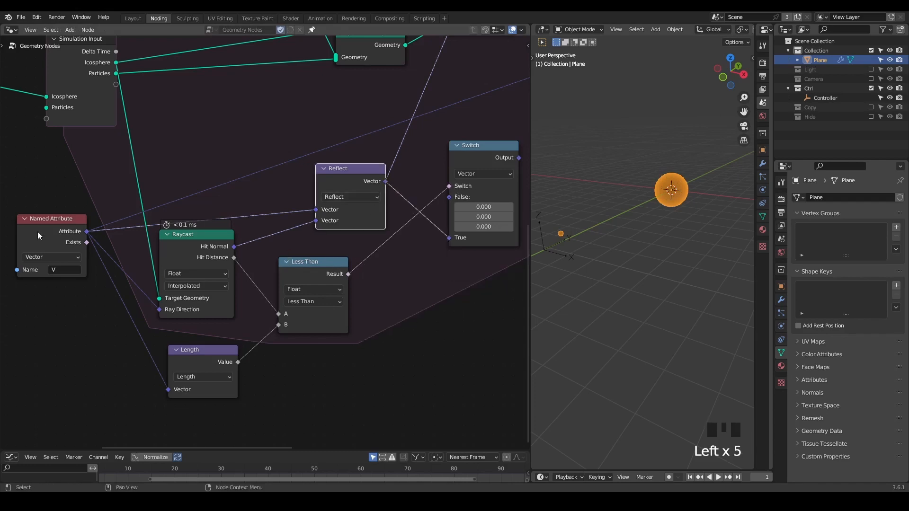
drag(83, 229, 449, 197)
middle_drag(436, 151, 404, 218)
scroll(404, 217, down, 1)
drag(470, 226, 408, 113)
- Play the simulation from the first frame to check how the particles bounce off the sphere, and rewind it
key(shift+space)
key(space)
key(space)
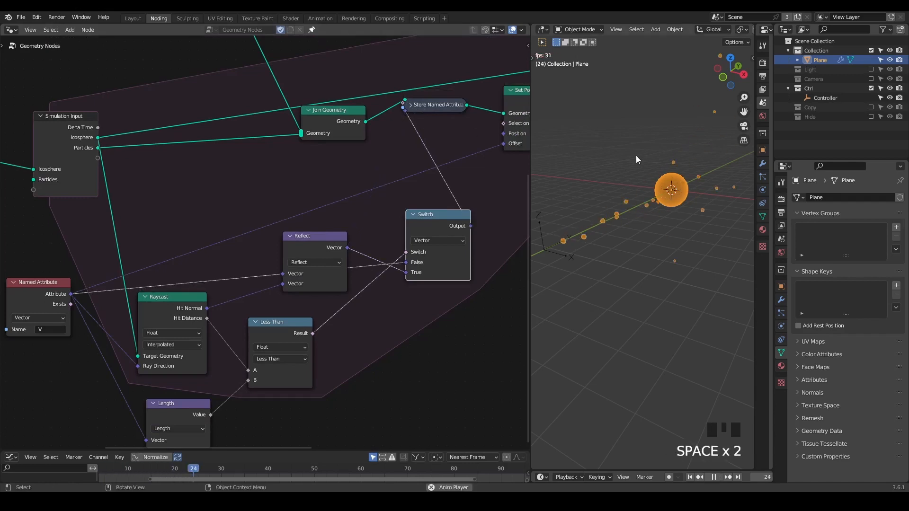
key(space)
middle_drag(659, 198, 653, 223)
key(shift+space)
- Add a G_Value Precision group next to Combine XYZ and link its Value output to the Y input
middle_drag(228, 165, 487, 362)
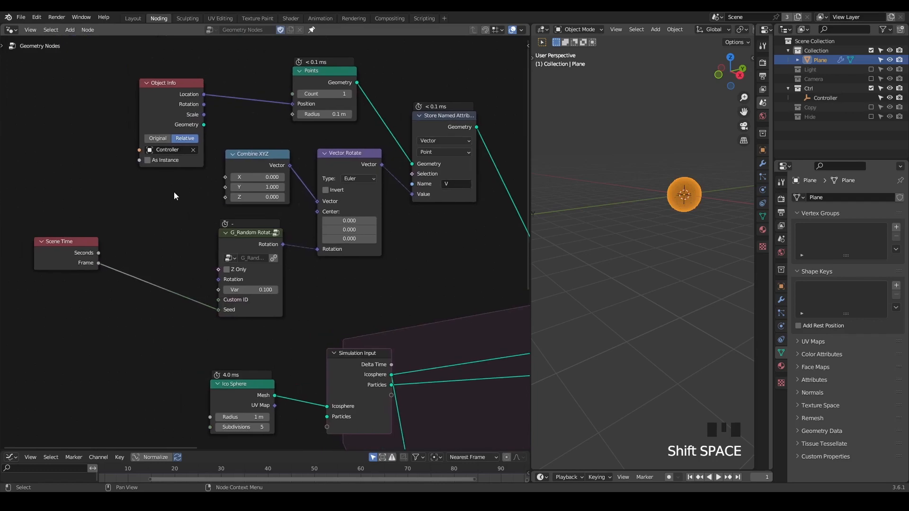
key(ctrl+a)
text(val pr)
key(Return)
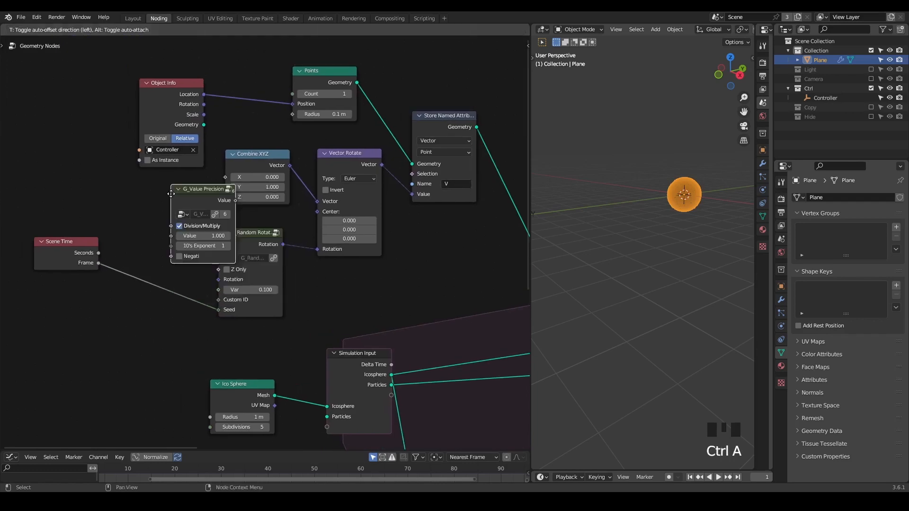
click(123, 190)
drag(187, 196, 225, 187)
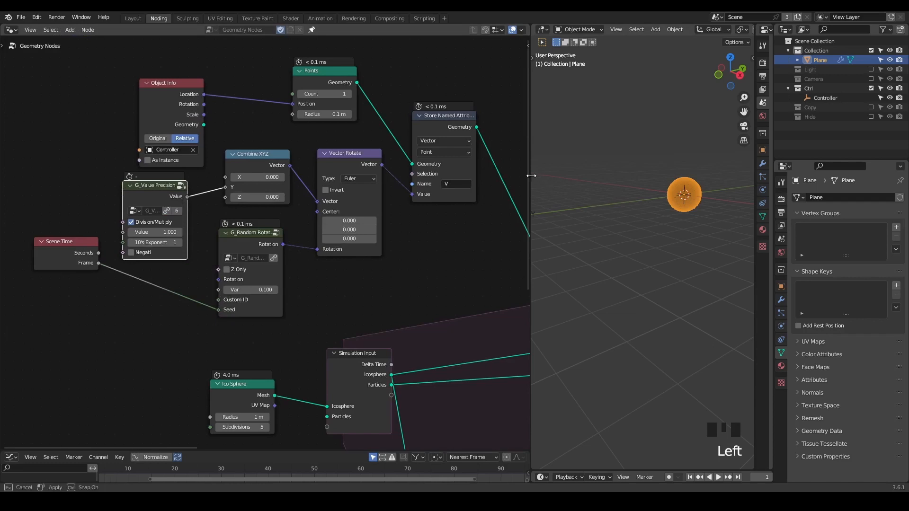
- Enlarge the 3D viewport and play the simulation to check the emission speed, returning to the first frame
drag(529, 181, 352, 182)
middle_drag(544, 190, 557, 201)
key(space)
middle_drag(578, 232, 555, 240)
scroll(540, 231, up, 2)
scroll(548, 242, up, 2)
key(shift+space)
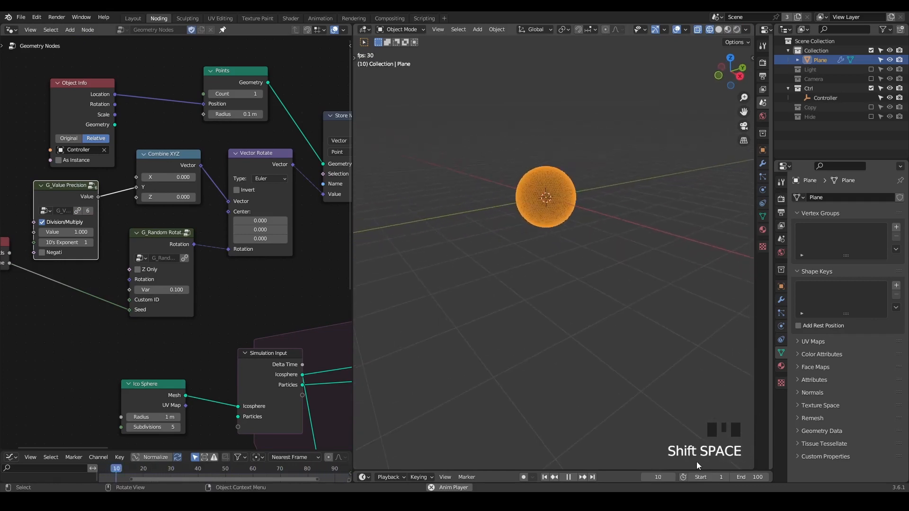
- Set the scene's end frame to 1000
click(754, 476)
text(10)
key(Return)
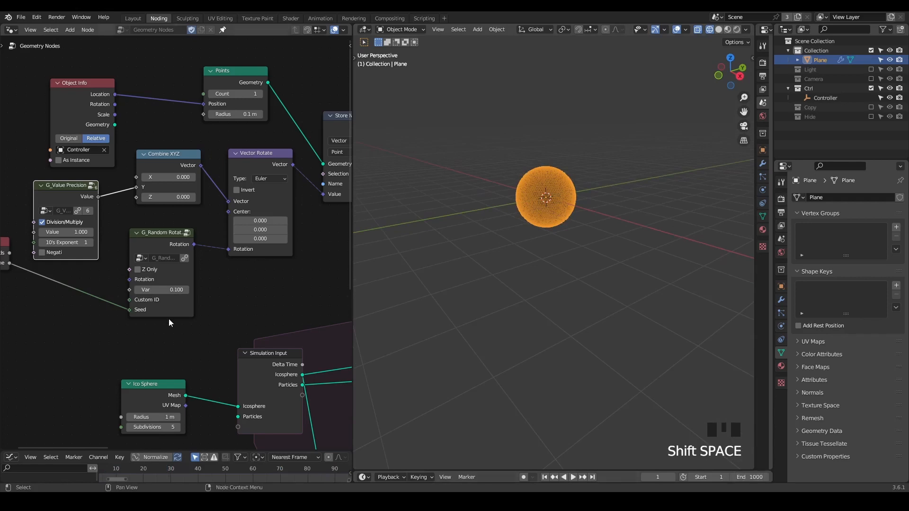
- Set the Value of the G_Value Precision group to 2
double_click(72, 232)
text(2)
click(314, 252)
- Play the simulation and examine from several angles how the particles scatter off the sphere, and rewind it
shift+middle_drag(417, 246, 487, 241)
scroll(491, 240, down, 2)
key(space)
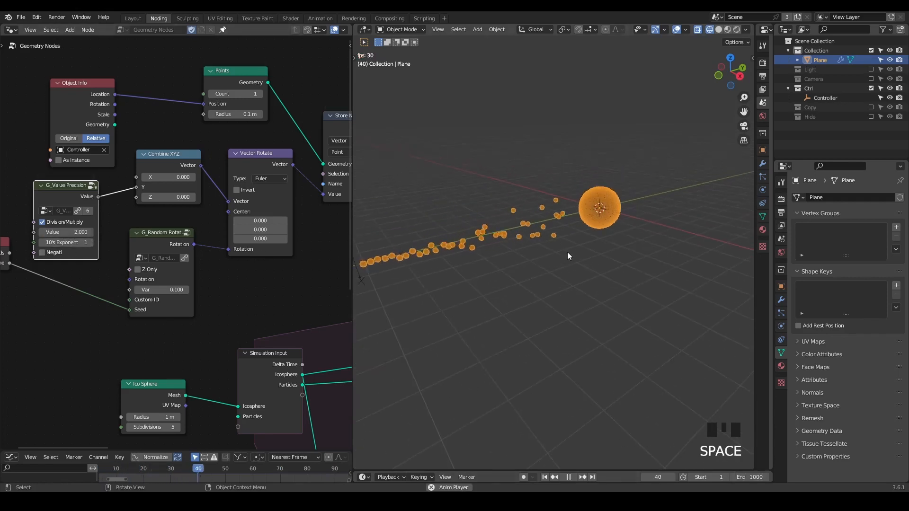
key(space)
scroll(598, 257, up, 2)
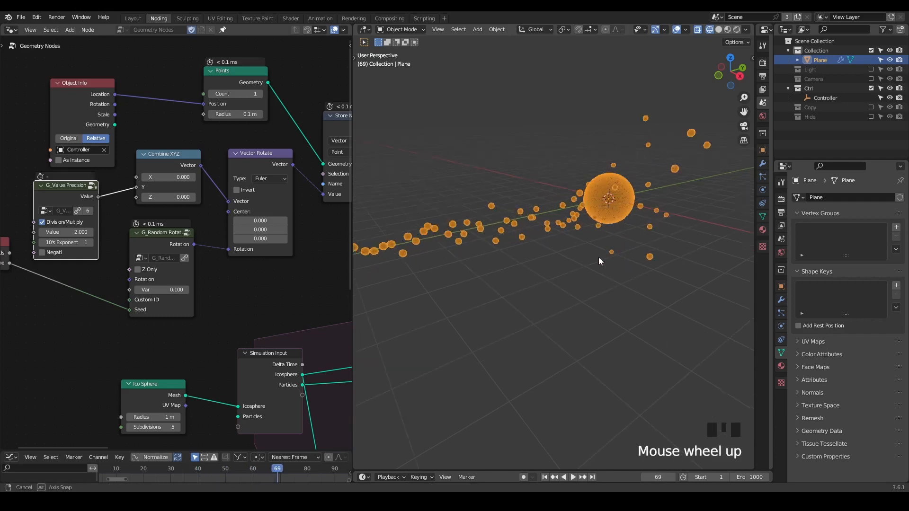
key(space)
middle_drag(618, 257, 554, 216)
key(space)
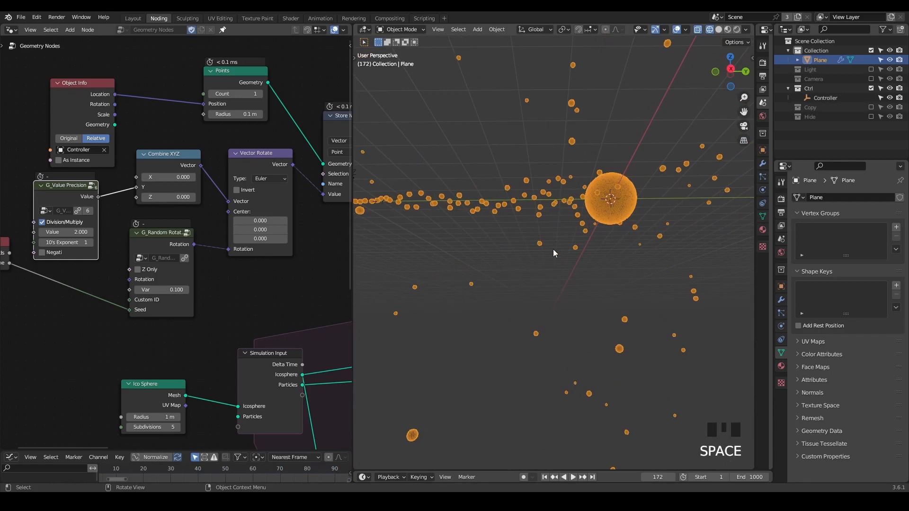
key(shift+space)
key(shift+ctrl+alt+q)
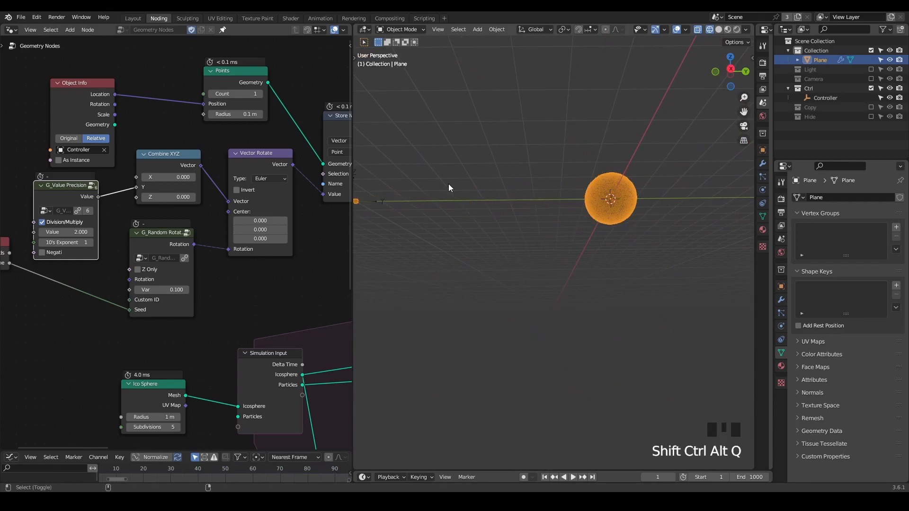
- Enlarge the node editor and move the Ico Sphere, Simulation Input and collision nodes farther away from Join Geometry to make space
middle_drag(326, 256, 256, 248)
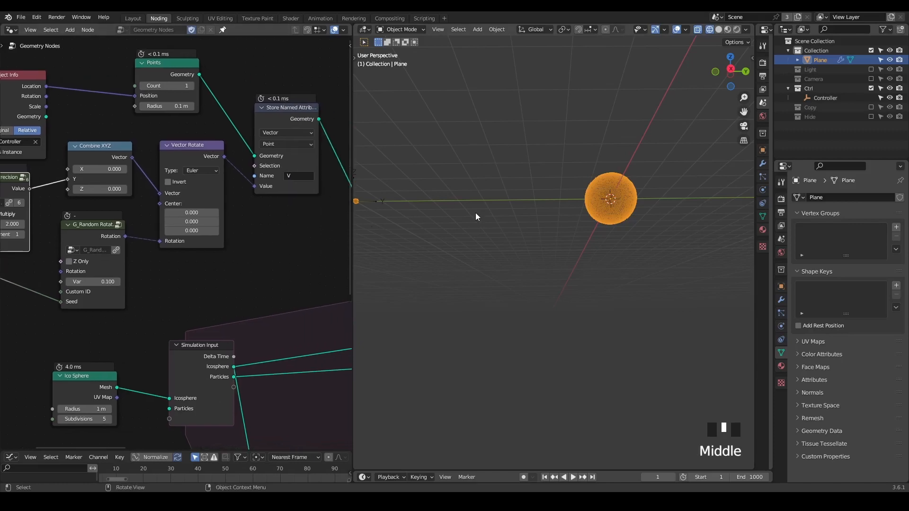
middle_drag(476, 212, 552, 239)
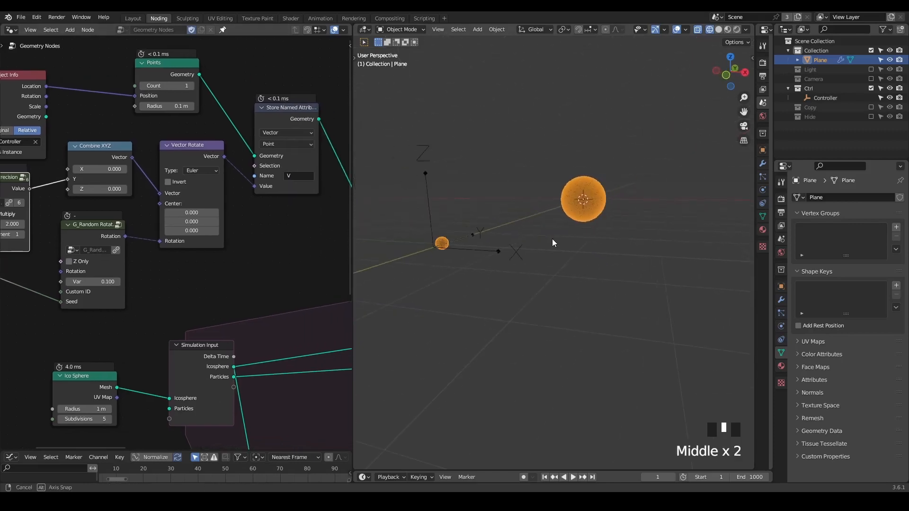
middle_drag(322, 238, 245, 178)
scroll(245, 178, down, 3)
middle_drag(237, 268, 251, 207)
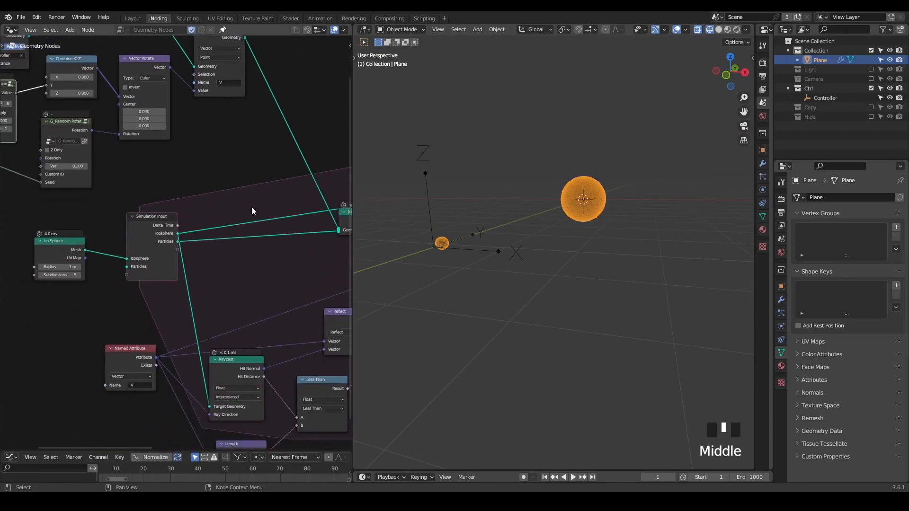
scroll(254, 205, down, 4)
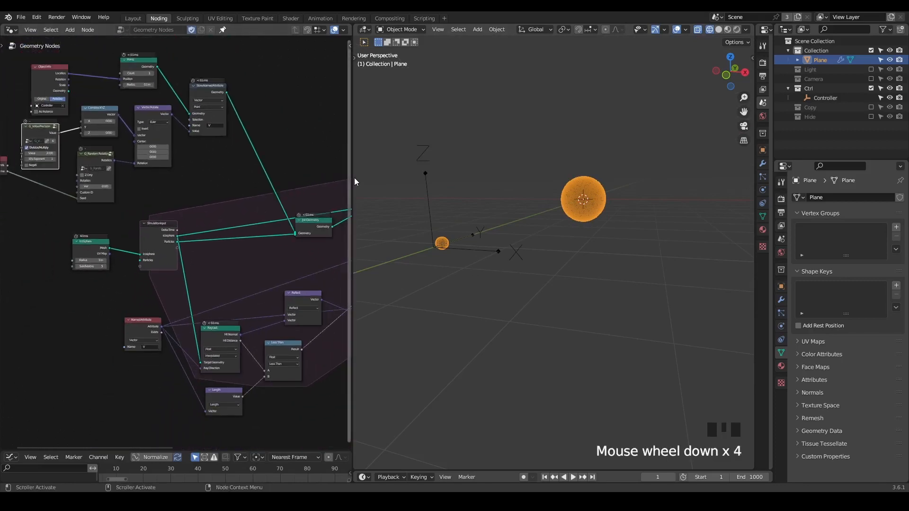
drag(354, 177, 420, 181)
middle_drag(314, 264, 266, 214)
drag(250, 179, 64, 348)
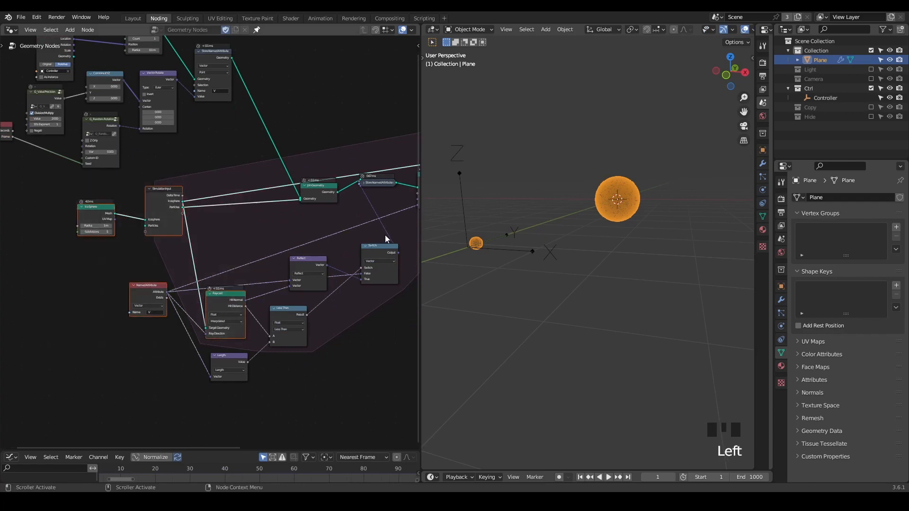
shift+drag(390, 223, 144, 414)
key(g)
click(109, 267)
scroll(200, 232, up, 2)
middle_drag(192, 233, 259, 218)
scroll(259, 219, up, 2)
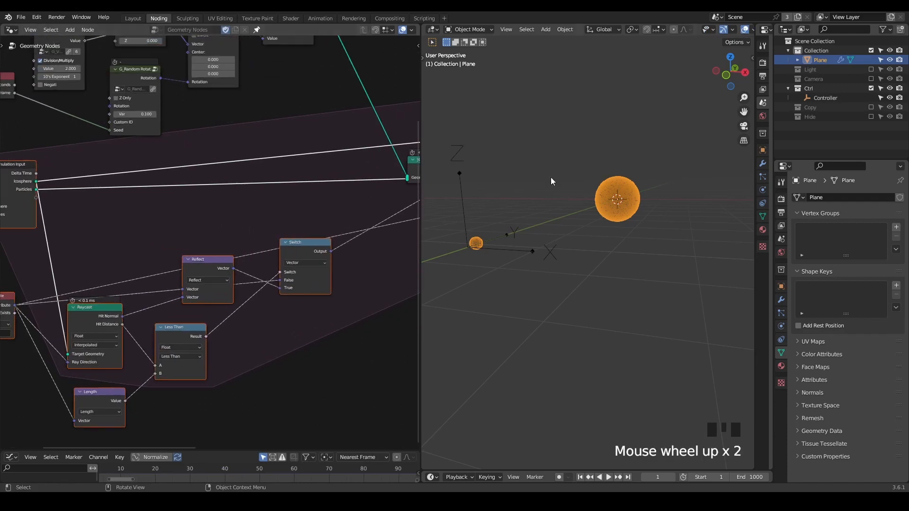
- Play the simulation and examine the particle bounces close to the sphere together with the velocity and raycast nodes
middle_drag(553, 212, 551, 221)
key(space)
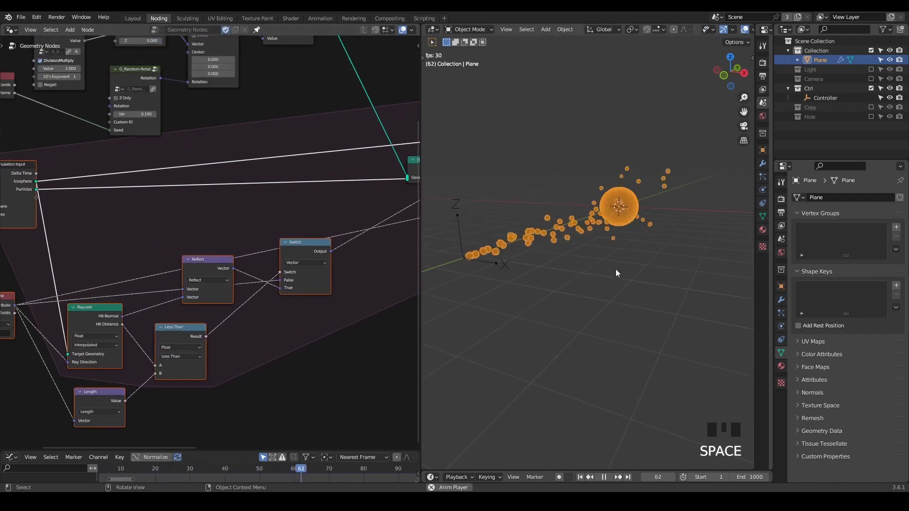
scroll(615, 269, up, 3)
shift+middle_drag(645, 248, 566, 282)
scroll(562, 281, up, 2)
scroll(562, 282, up, 1)
middle_drag(11, 147, 98, 144)
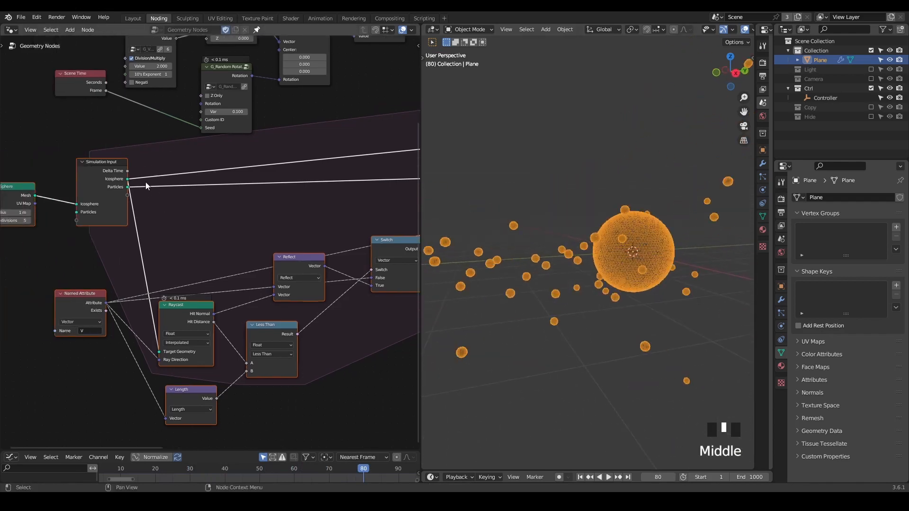
middle_drag(250, 186, 224, 246)
middle_drag(265, 211, 264, 226)
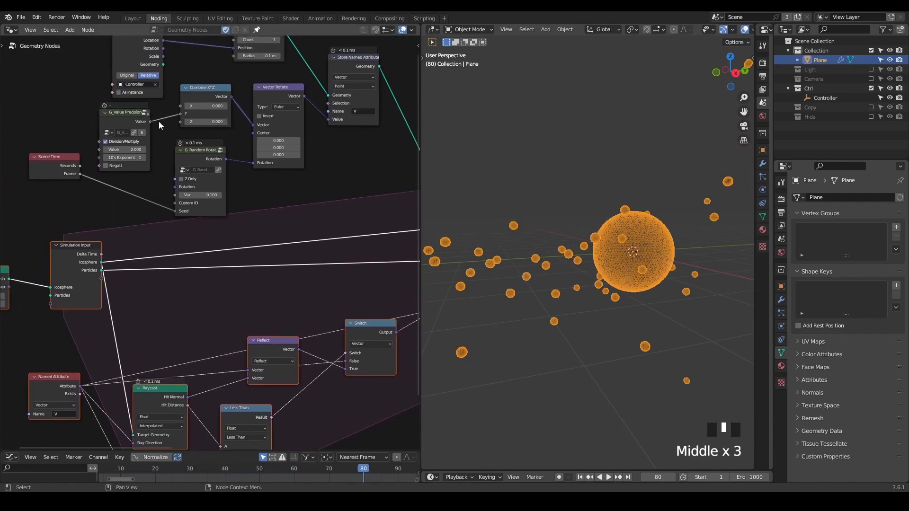
middle_drag(529, 231, 566, 243)
middle_drag(304, 310, 273, 230)
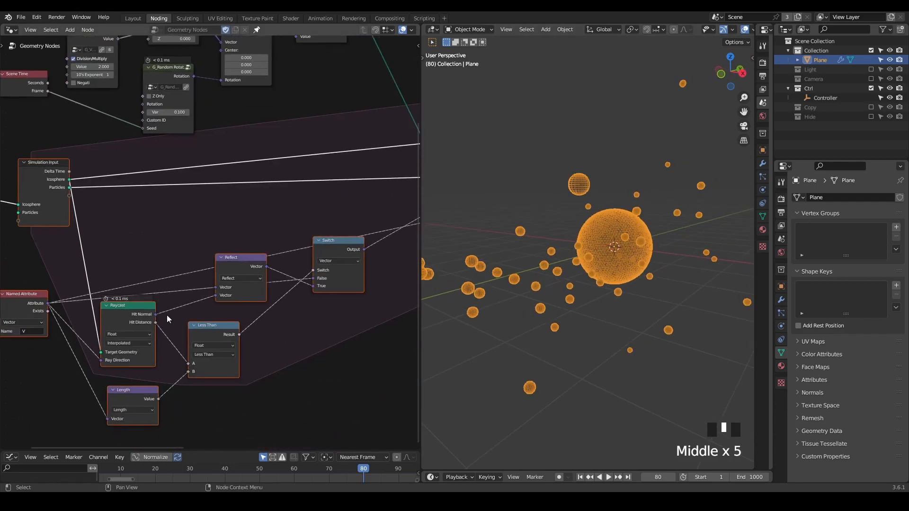
- Shift Less Than away from Raycast, collapse the Reflect node, and place Reflect directly above Less Than
click(242, 315)
drag(216, 326, 244, 330)
click(222, 257)
drag(241, 258, 236, 308)
scroll(585, 250, up, 1)
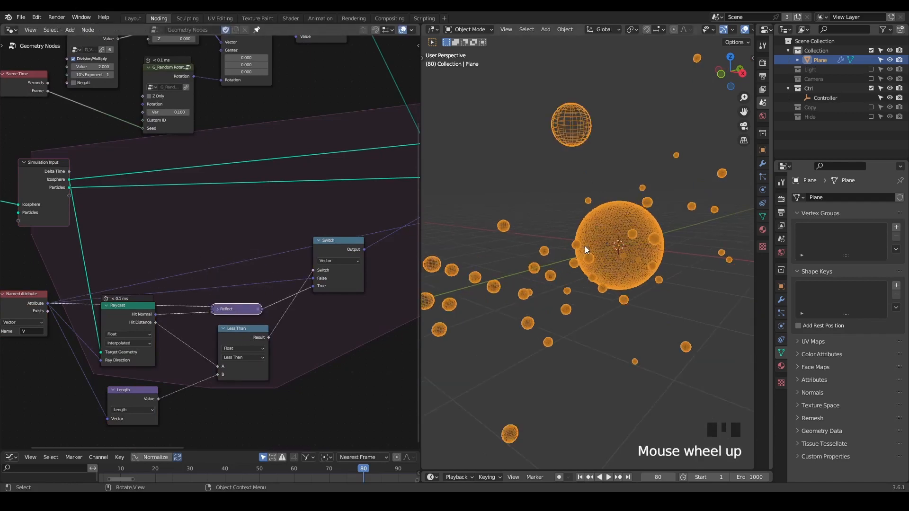
- Step through the simulation frame by frame and scrub further ahead to examine how particles collide with the sphere
middle_drag(193, 127, 194, 174)
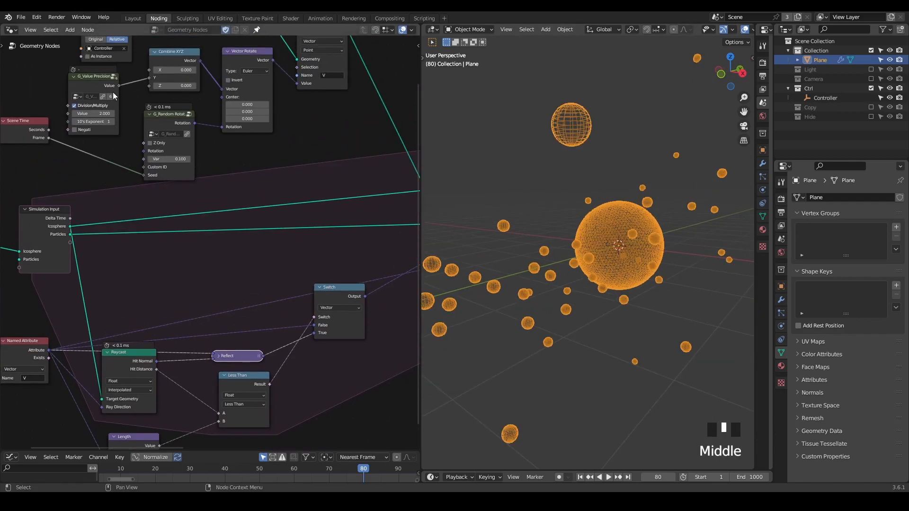
click(676, 475)
click(675, 475)
click(675, 475)
click(675, 475)
click(675, 475)
click(675, 476)
click(676, 475)
click(674, 477)
click(673, 476)
click(673, 476)
click(674, 477)
click(673, 477)
click(673, 476)
click(673, 477)
click(673, 477)
click(673, 477)
click(673, 477)
click(674, 477)
click(673, 477)
click(673, 477)
click(674, 477)
click(673, 477)
click(673, 477)
click(674, 476)
click(674, 476)
click(674, 477)
click(674, 476)
click(675, 476)
click(674, 477)
click(674, 476)
click(674, 476)
click(674, 476)
click(674, 476)
click(674, 476)
click(674, 476)
click(674, 477)
click(674, 476)
click(674, 477)
middle_drag(620, 303, 602, 270)
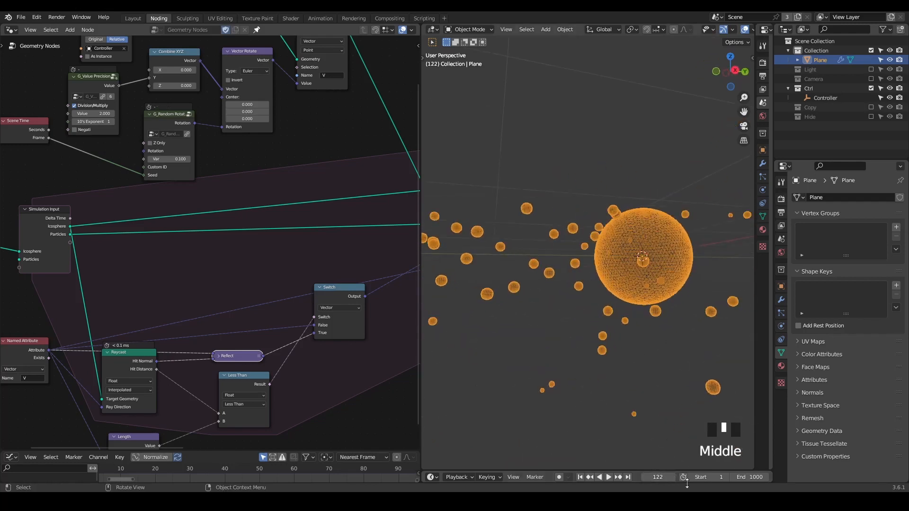
drag(669, 476, 730, 476)
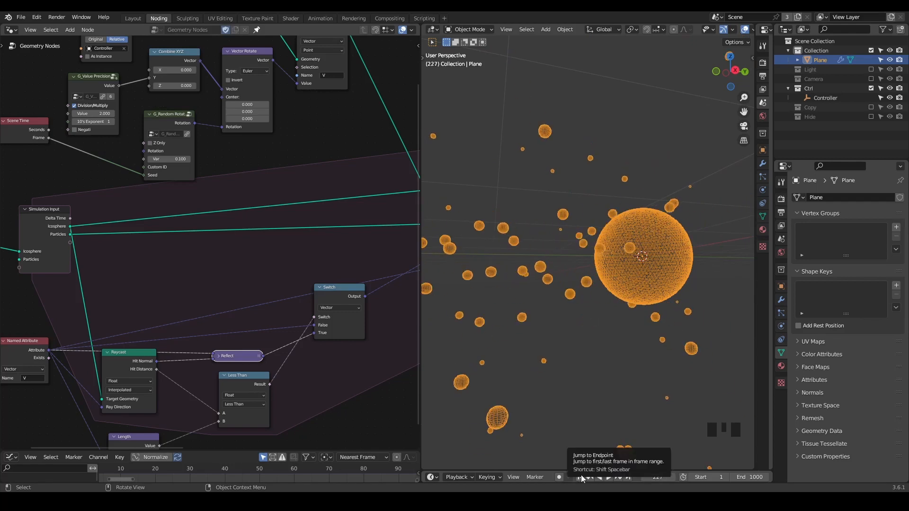
- Review the whole node tree, return the timeline to the first frame, and inspect the sphere's surface
middle_drag(234, 278, 234, 253)
scroll(235, 235, down, 5)
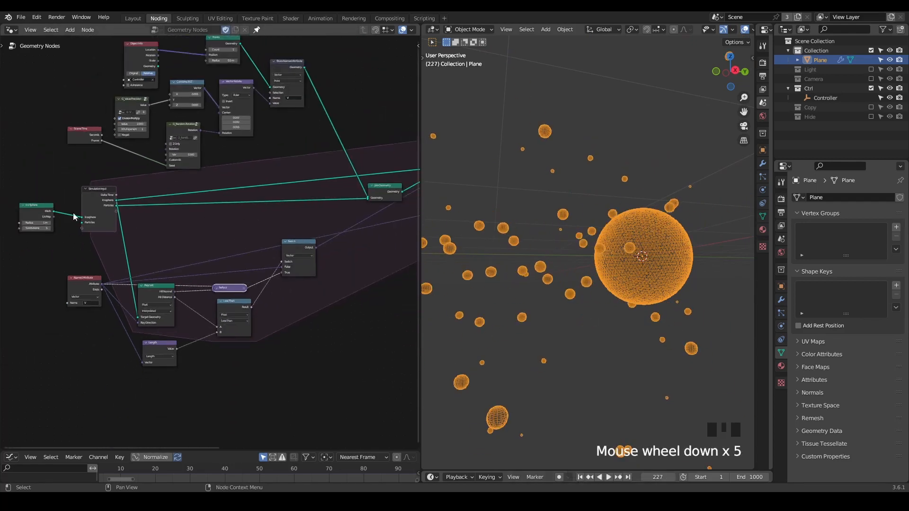
drag(33, 206, 40, 212)
middle_drag(343, 211, 278, 205)
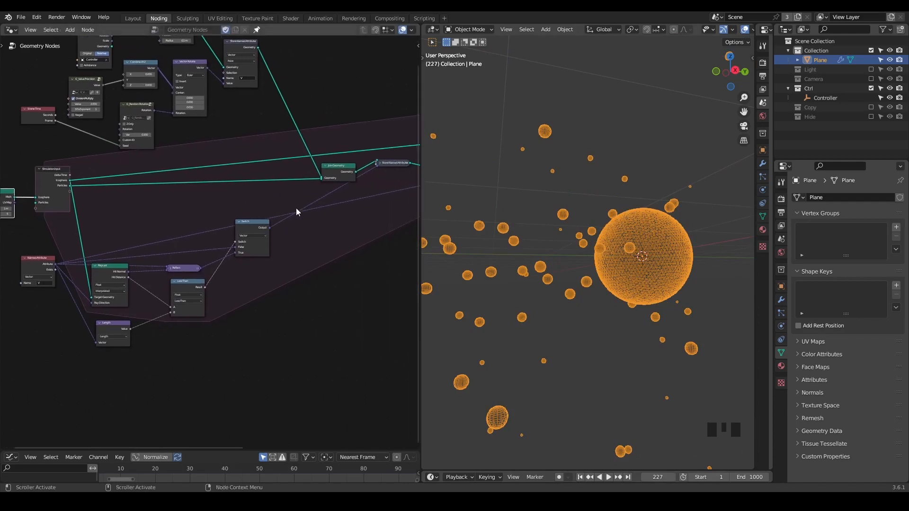
click(580, 478)
middle_drag(590, 424, 595, 297)
scroll(583, 331, down, 2)
scroll(599, 275, up, 1)
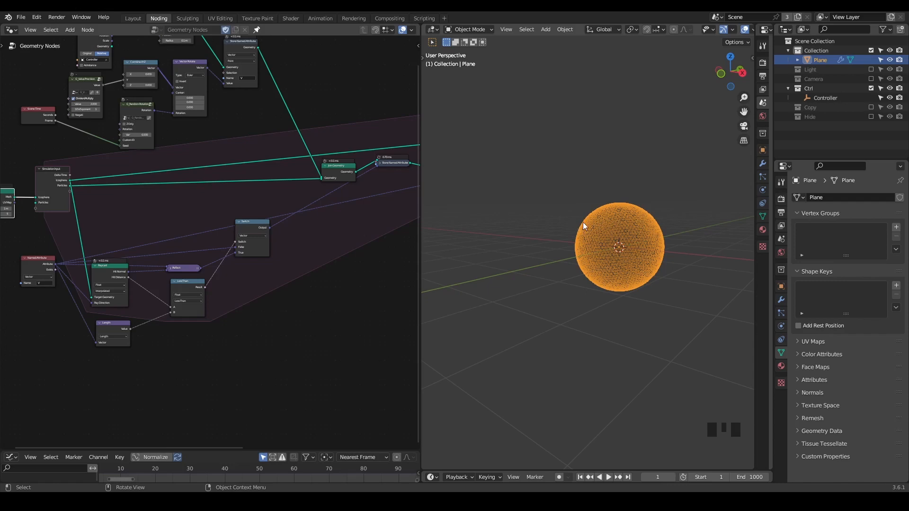
scroll(585, 230, up, 1)
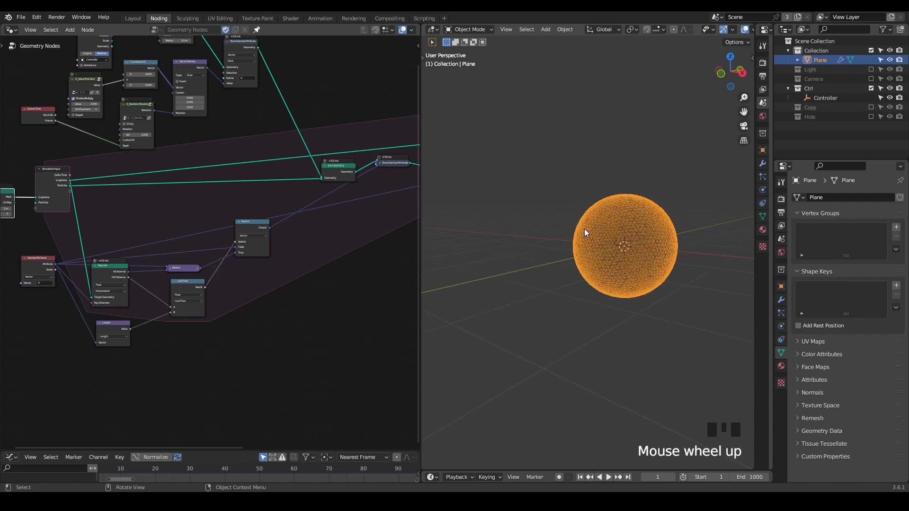
key(shift+ctrl+alt+q)
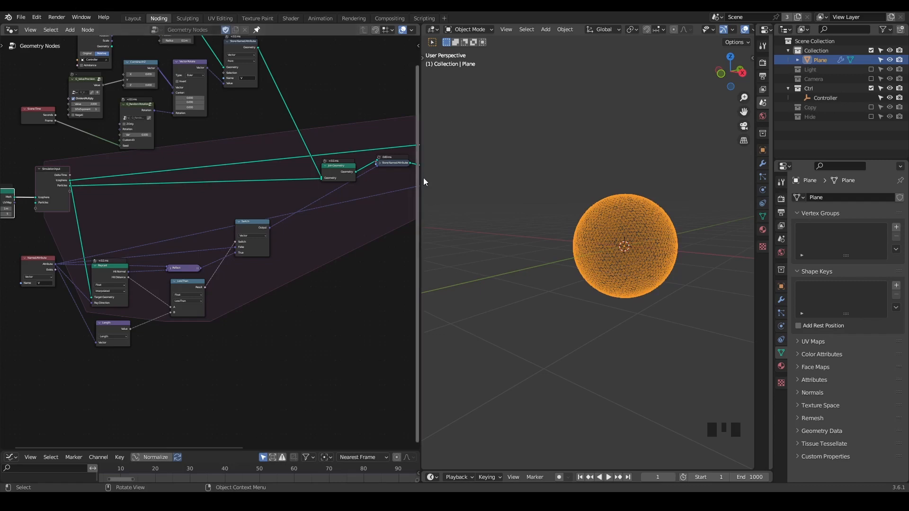
- Enlarge the node editor, expand the collapsed Store Named Attribute node after Join Geometry, and inspect the Less Than result
drag(420, 178, 476, 178)
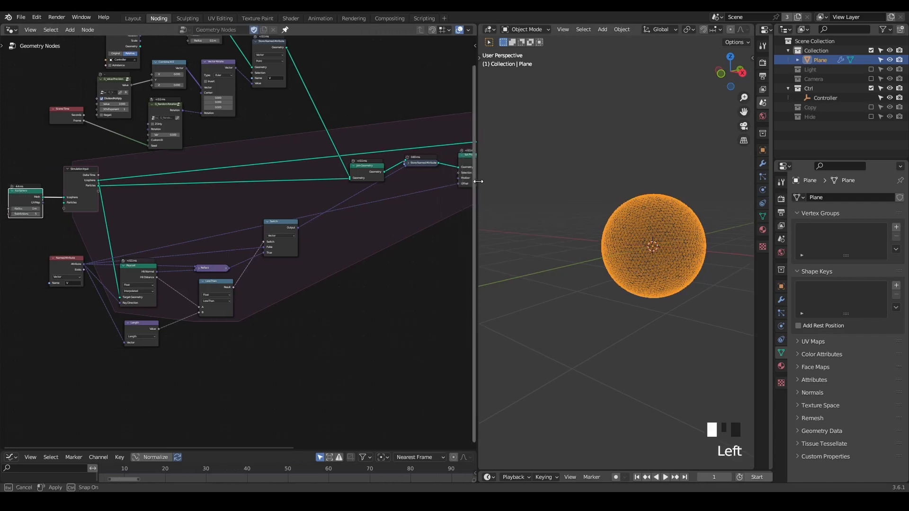
click(408, 163)
middle_drag(408, 163, 306, 231)
scroll(356, 229, up, 3)
scroll(294, 256, up, 3)
middle_drag(257, 272, 290, 256)
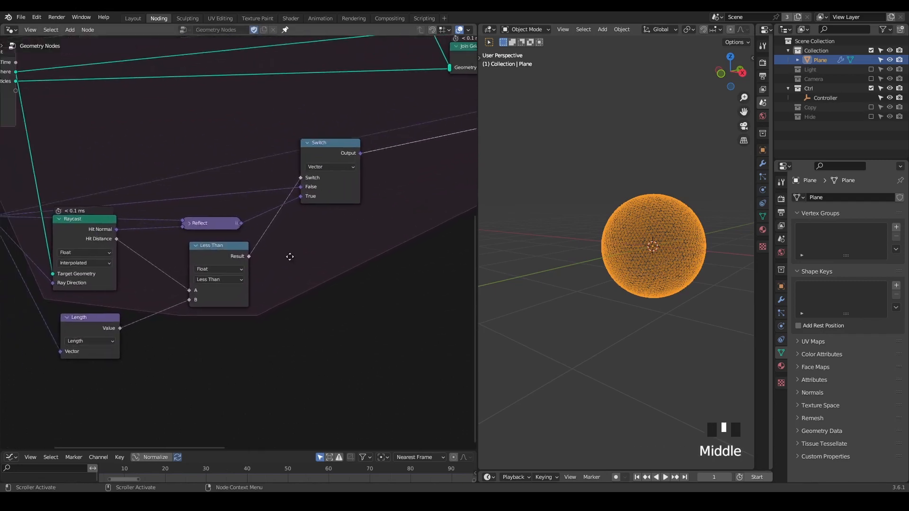
mouse_move(250, 260)
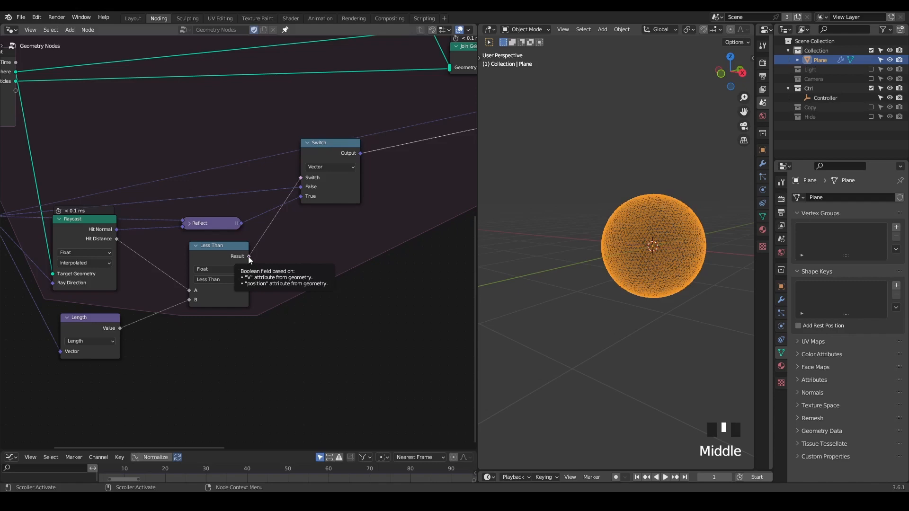
middle_drag(249, 260, 320, 270)
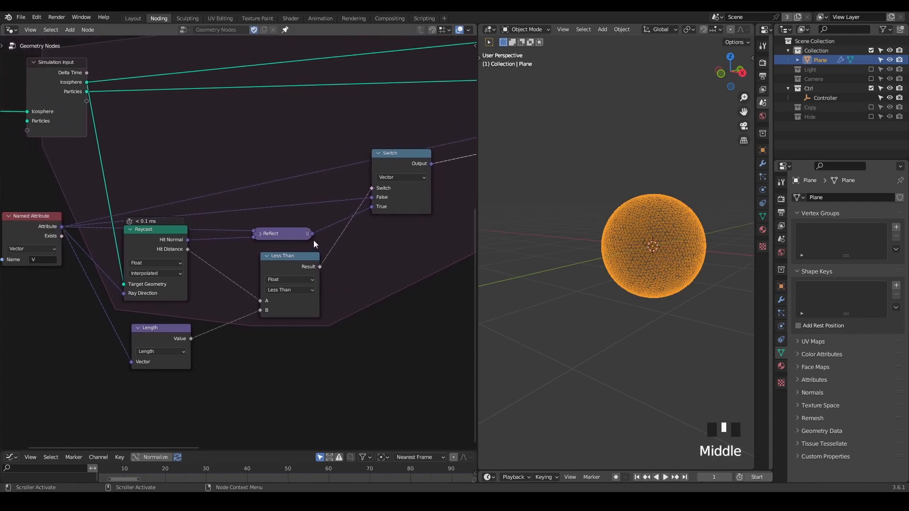
- Add the G_Trigger node group beside Switch and connect the Less Than Result to its Trigger Evaluation input
scroll(301, 263, down, 4)
middle_drag(313, 269, 258, 265)
scroll(260, 265, down, 1)
key(ctrl+a)
text(trigg)
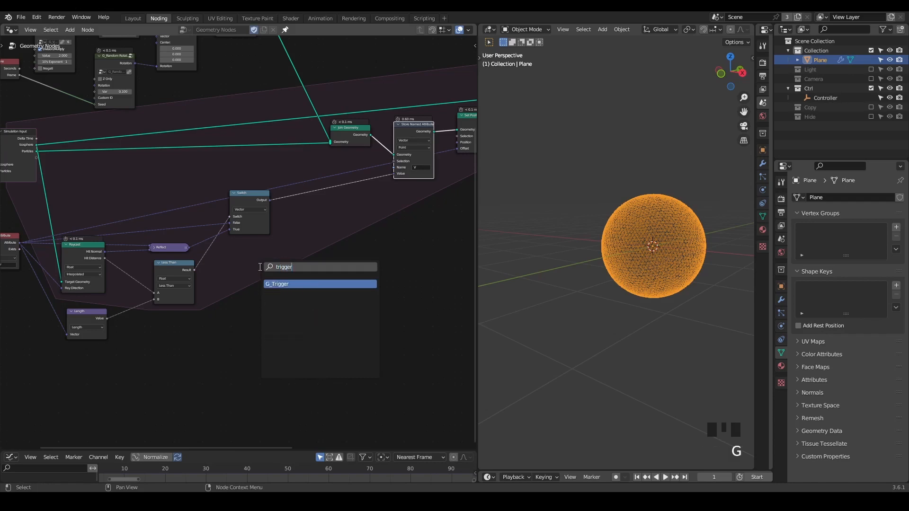
key(Return)
click(309, 210)
scroll(263, 273, up, 1)
scroll(264, 273, up, 1)
middle_drag(263, 272, 286, 263)
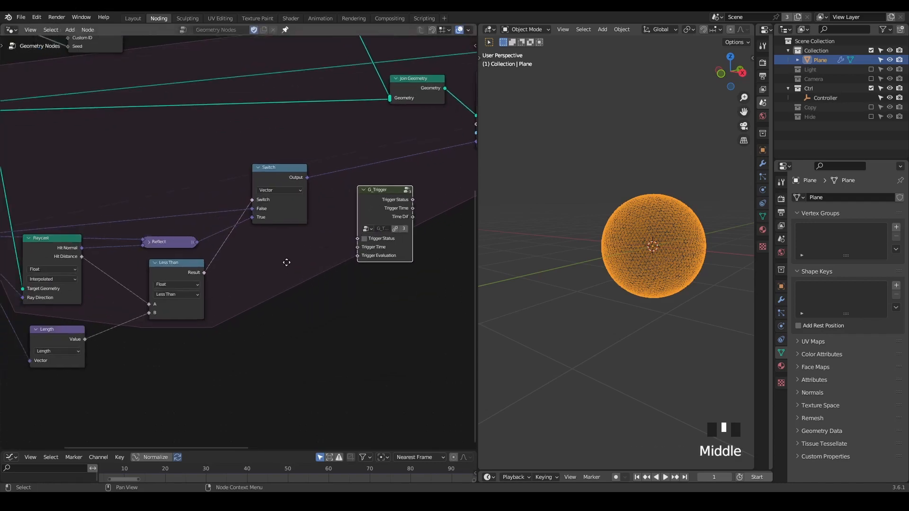
drag(208, 272, 361, 256)
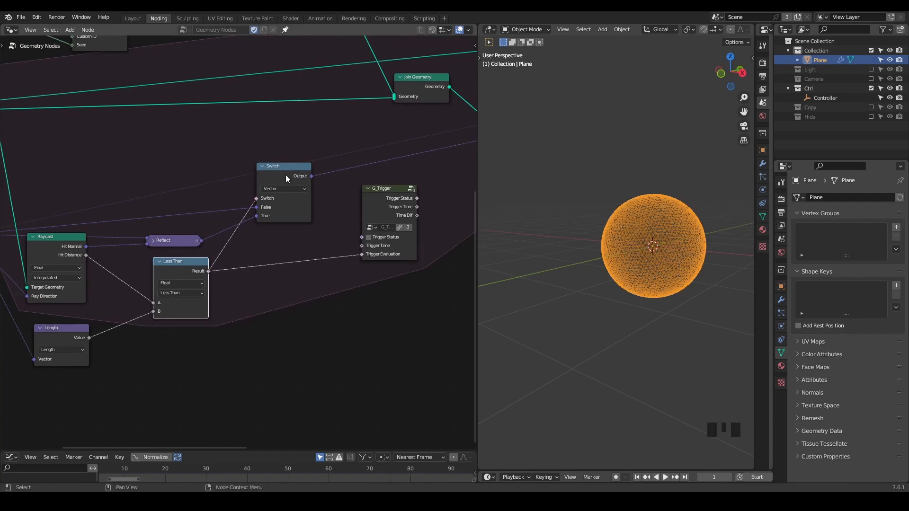
- Connect G_Trigger's Trigger Status and Trigger Time outputs to new sockets on Simulation Output
middle_drag(278, 174, 160, 209)
scroll(310, 199, down, 2)
middle_drag(310, 199, 259, 214)
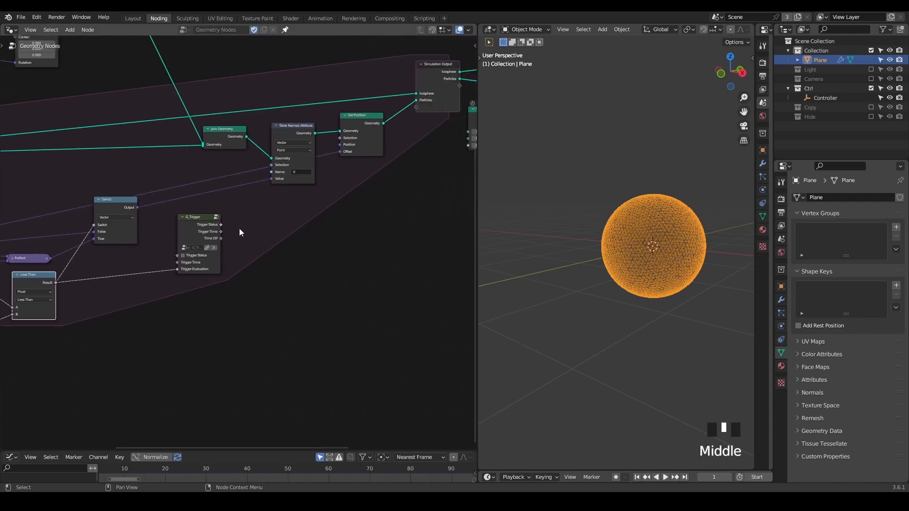
drag(220, 225, 417, 108)
drag(221, 231, 416, 123)
- Connect Simulation Input's Trigger Status and Trigger Time back into the matching G_Trigger inputs, and shift G_Trigger downward
middle_drag(230, 207, 386, 161)
middle_drag(115, 154, 141, 155)
drag(60, 119, 353, 213)
drag(60, 126, 356, 225)
drag(369, 181, 377, 225)
middle_drag(376, 225, 303, 246)
scroll(279, 251, down, 2)
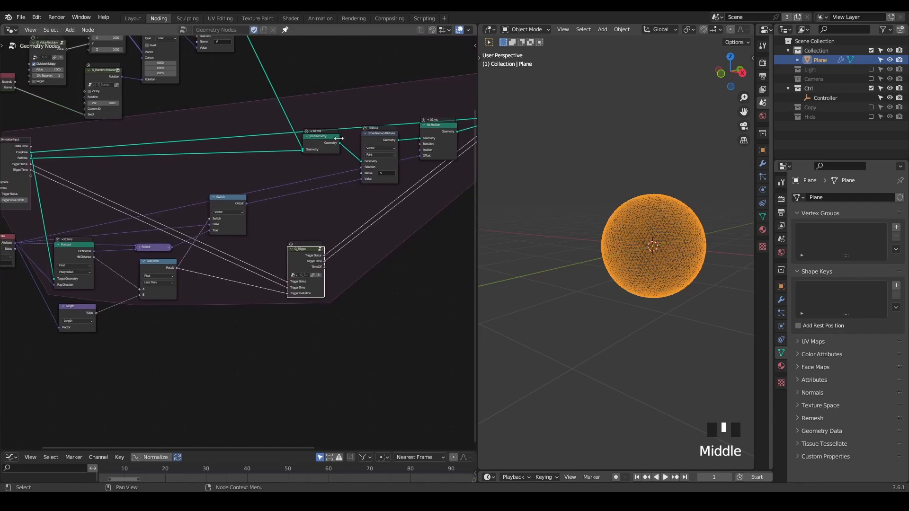
- Collapse the Join Geometry and Store Named Attribute nodes and place them in line with each other
click(307, 137)
drag(315, 139, 296, 150)
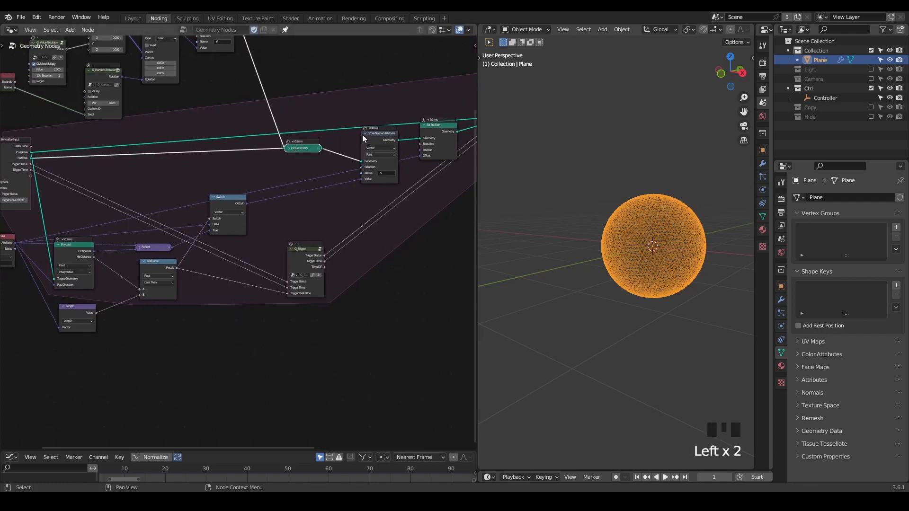
click(365, 133)
drag(378, 135, 360, 152)
scroll(324, 204, up, 1)
middle_drag(325, 204, 328, 200)
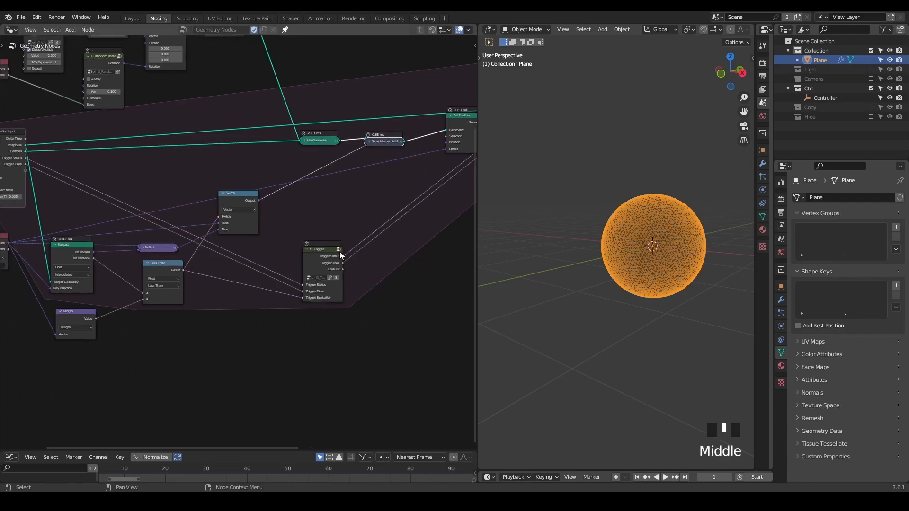
middle_drag(381, 174, 363, 172)
scroll(364, 172, down, 1)
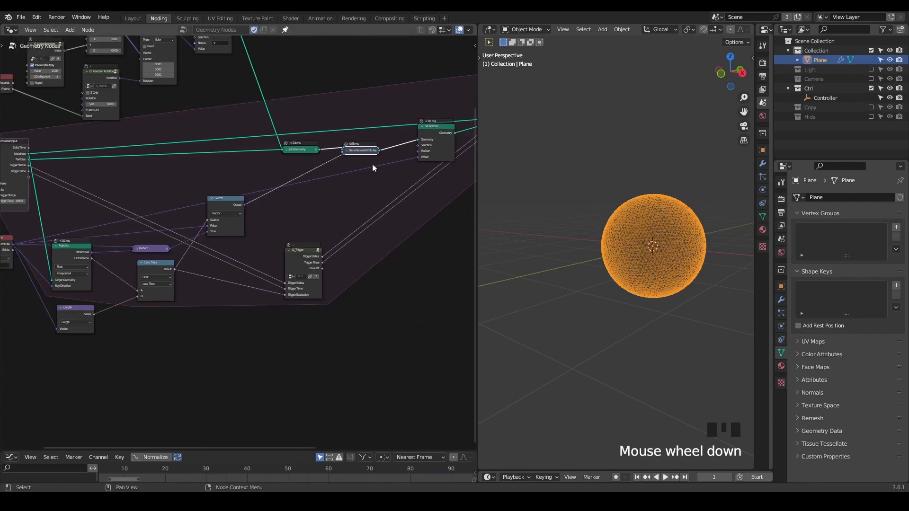
middle_drag(305, 196, 292, 185)
scroll(339, 224, up, 1)
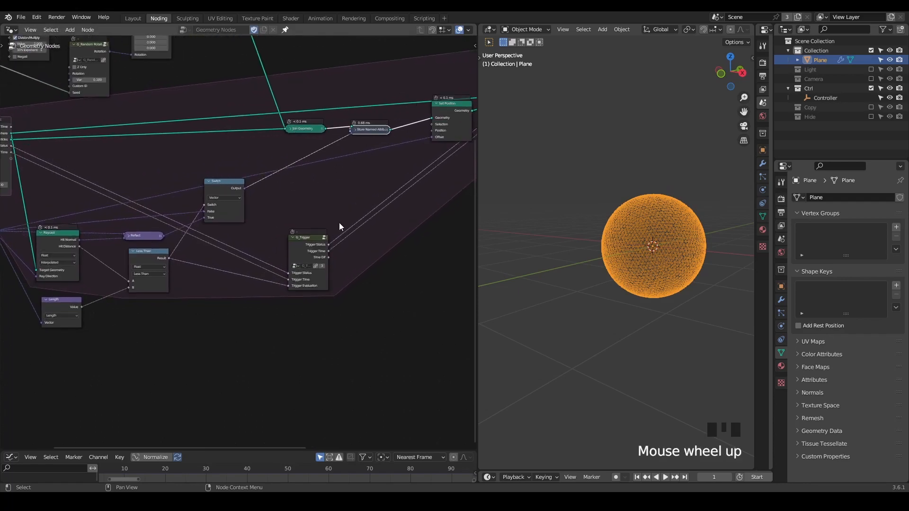
- Collapse the Switch node and tighten the layout around it, G_Trigger and Store Named Attribute
drag(307, 247, 321, 237)
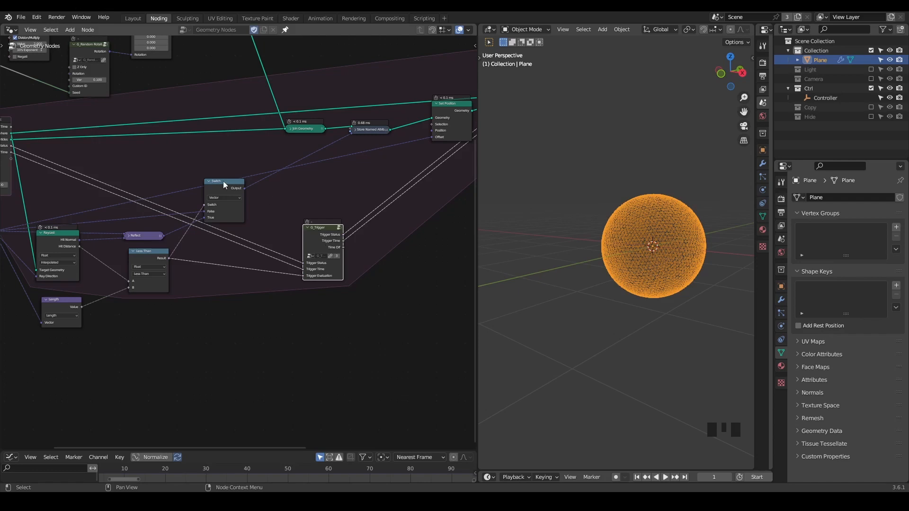
click(208, 182)
drag(221, 184, 237, 199)
middle_drag(305, 182, 241, 194)
drag(371, 115, 377, 121)
drag(263, 239, 255, 228)
drag(306, 141, 295, 142)
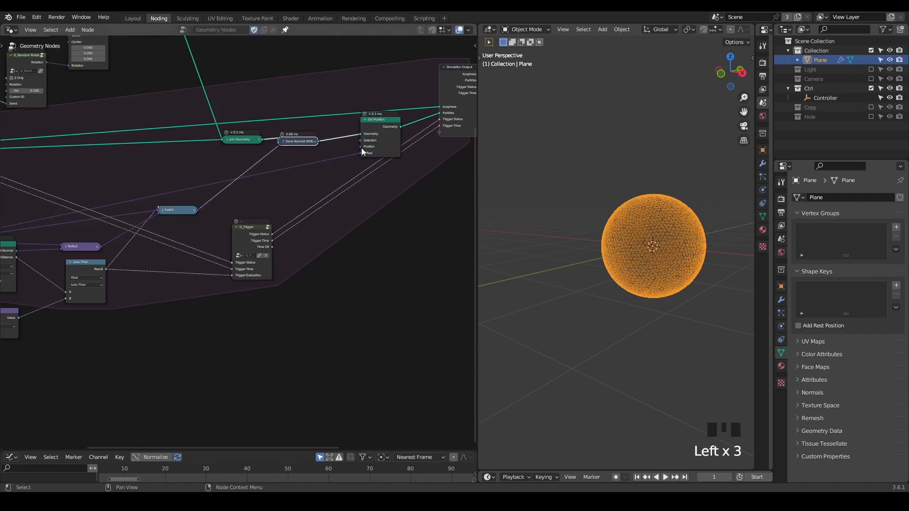
- Collapse the Set Position node inside the simulation zone and align it with Store Named Attribute
middle_drag(353, 193, 374, 190)
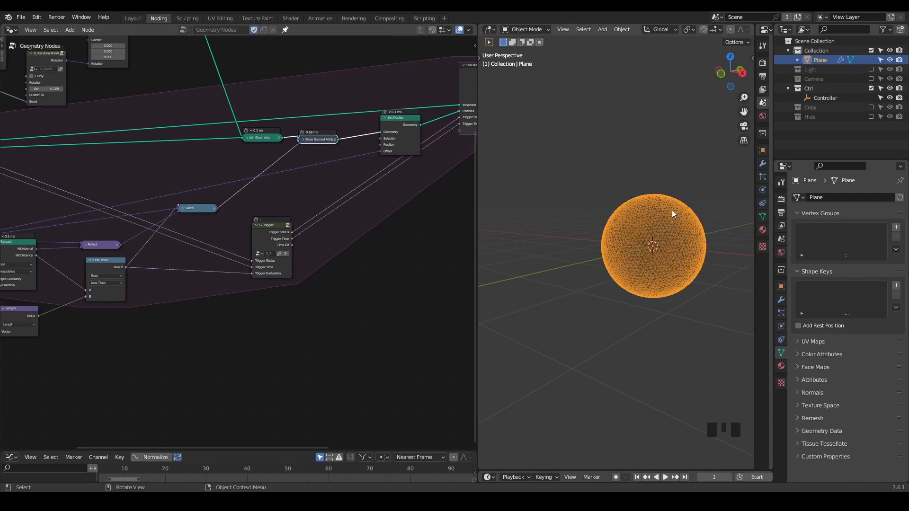
middle_drag(364, 222, 328, 238)
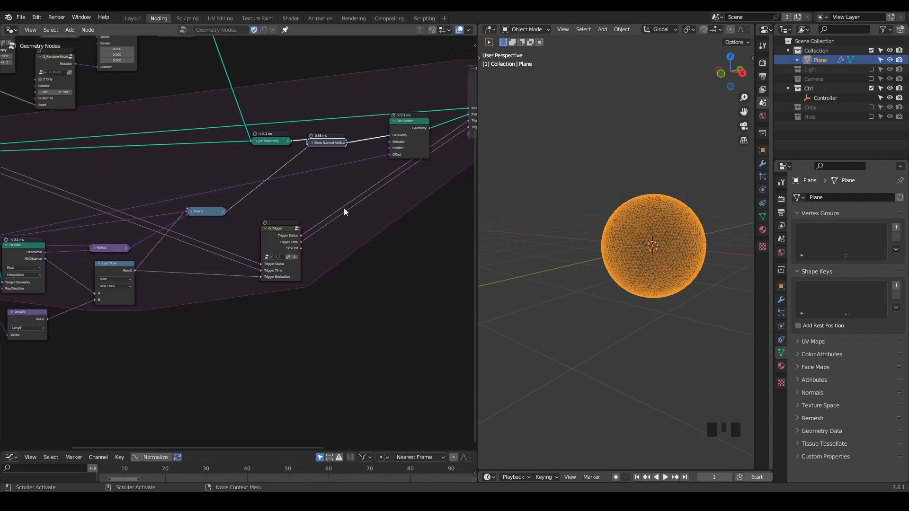
click(395, 120)
drag(401, 122, 393, 146)
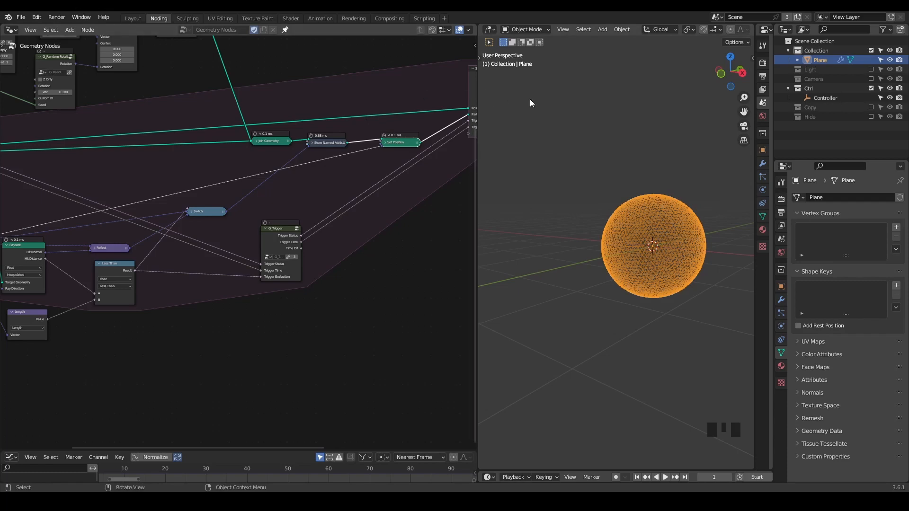
middle_drag(306, 166, 352, 134)
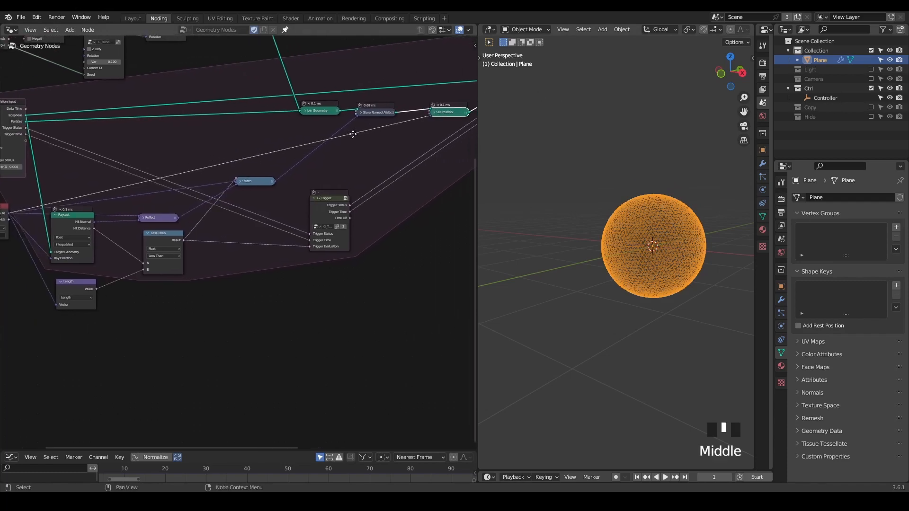
middle_drag(353, 134, 347, 152)
scroll(349, 209, up, 2)
middle_drag(349, 209, 297, 214)
key(ctrl+a)
text(sw)
key(Escape)
- Duplicate the Switch node with its input links kept, place the copy to the right of G_Trigger and expand it
key(ctrl+shift+d)
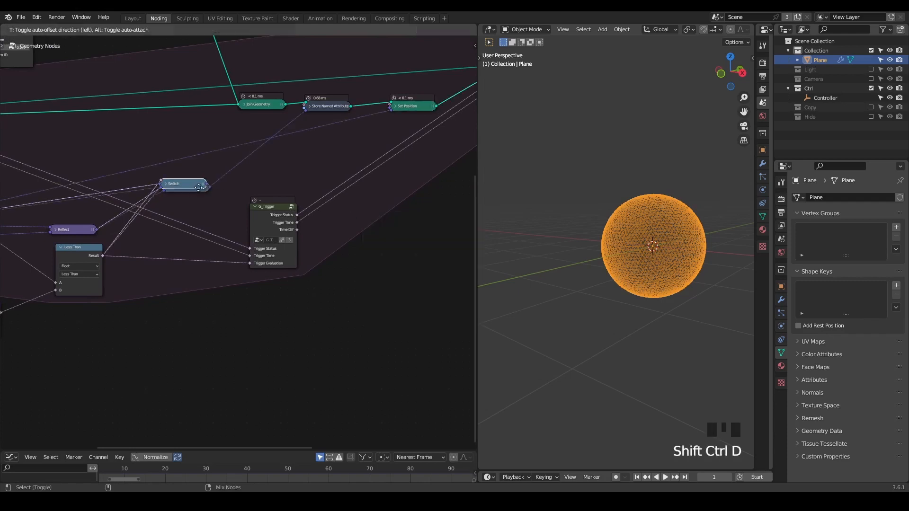
click(382, 223)
drag(382, 226, 382, 204)
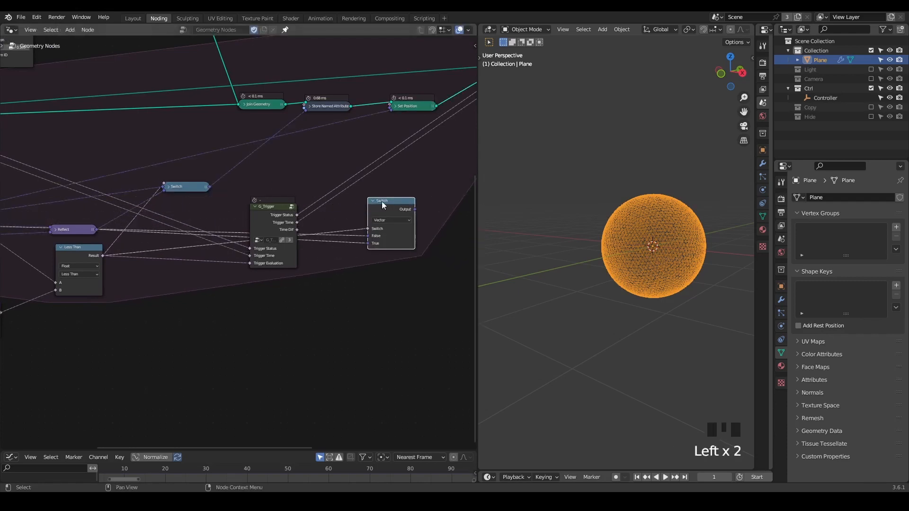
- Reveal Raycast's hidden sockets and connect Hit Position to the False input of the duplicated Switch
middle_drag(53, 268, 105, 217)
click(59, 202)
key(ctrl+h)
drag(79, 209, 453, 202)
- Collapse G_Trigger next to the first Switch and connect its Trigger Status to the duplicated Switch's Switch input
middle_drag(435, 220, 379, 218)
click(281, 169)
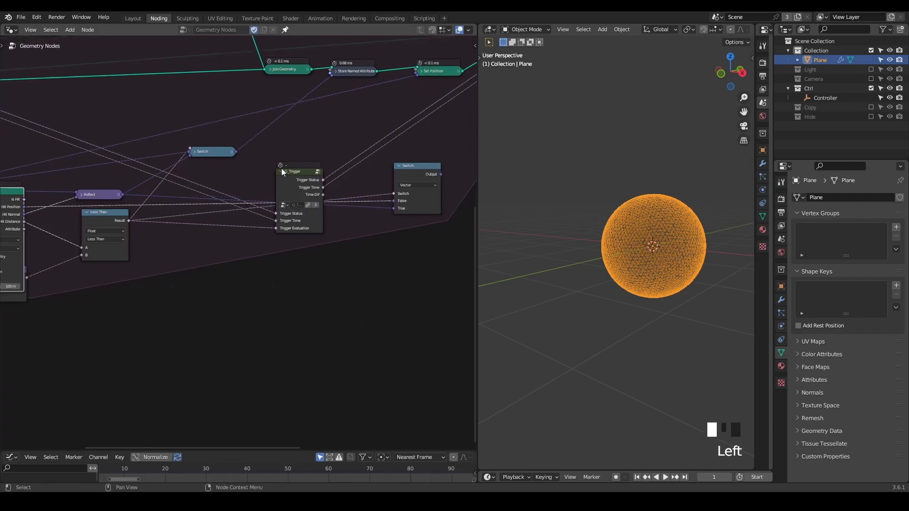
click(283, 171)
drag(283, 171, 271, 160)
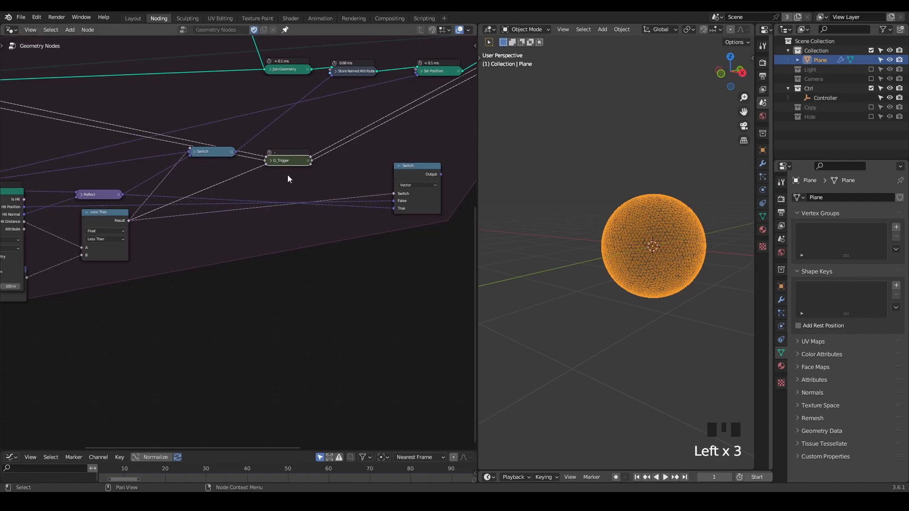
drag(310, 161, 393, 194)
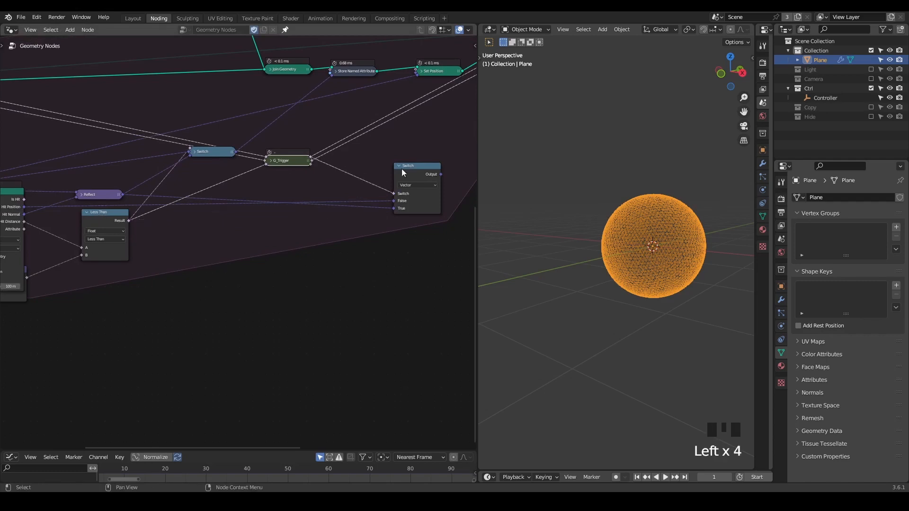
- Connect the duplicated Switch's Output to a new socket on Simulation Output
middle_drag(351, 210, 323, 206)
scroll(331, 218, down, 2)
scroll(377, 186, up, 1)
drag(362, 191, 435, 84)
- Connect Simulation Input's Output socket to the True input of the duplicated Switch
middle_drag(146, 229, 246, 201)
scroll(254, 197, down, 1)
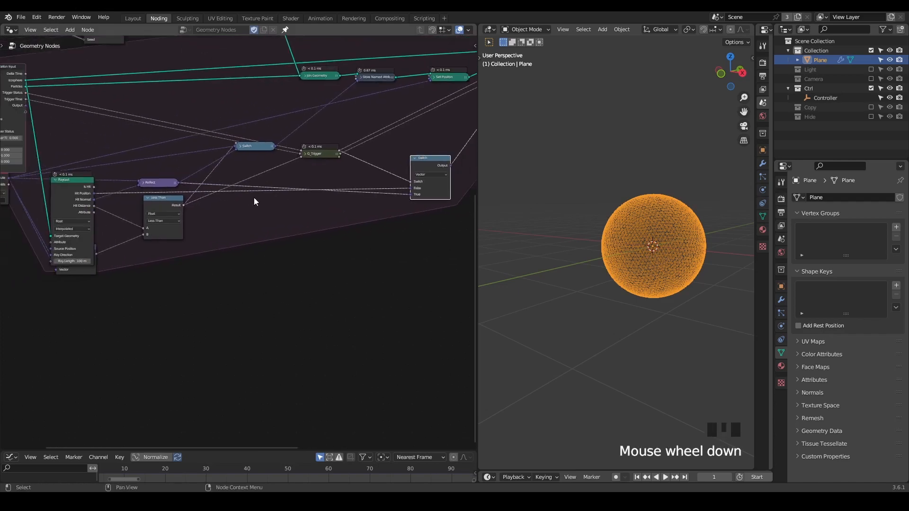
middle_drag(190, 180, 243, 196)
drag(75, 121, 432, 212)
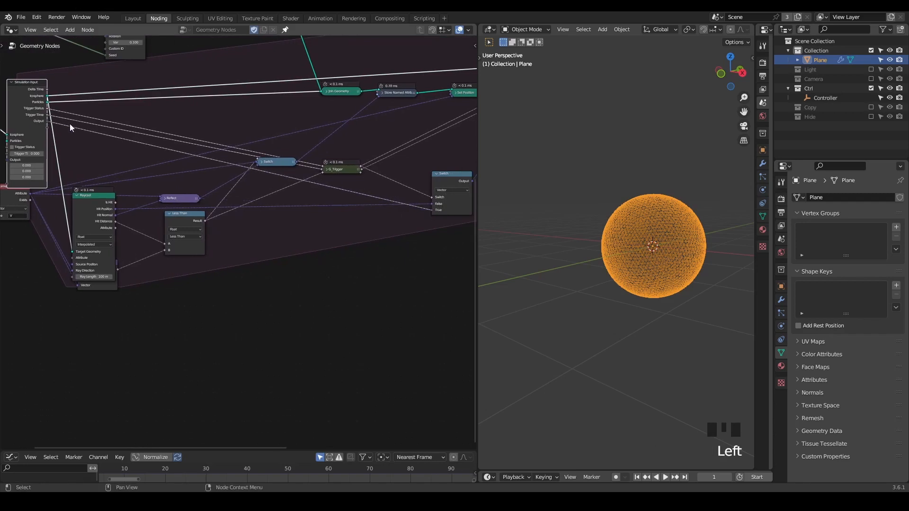
- Collapse the Raycast node and hide its unused sockets
click(76, 196)
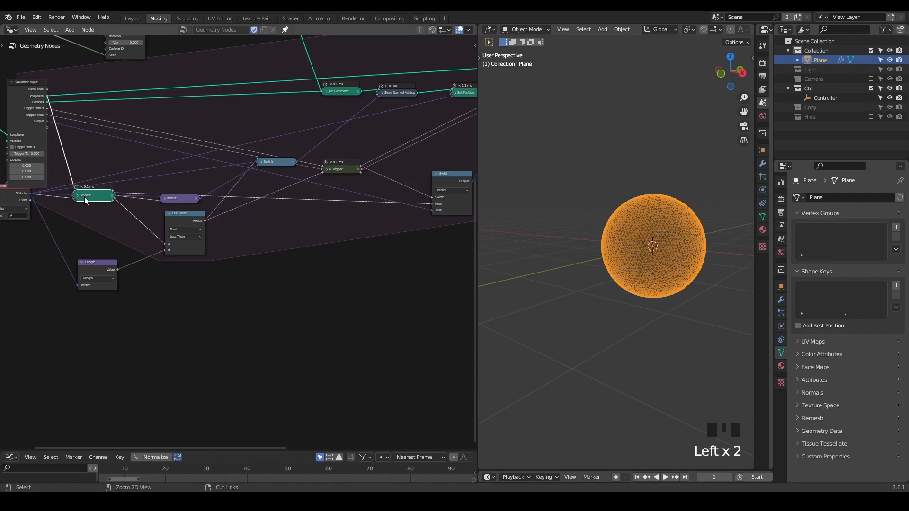
key(ctrl+h)
middle_drag(391, 151, 49, 237)
middle_drag(251, 209, 223, 209)
- Add a Set Position node after the simulation zone, fed by Simulation Output's Particles
drag(435, 69, 207, 219)
drag(214, 152, 382, 151)
middle_drag(300, 174, 379, 183)
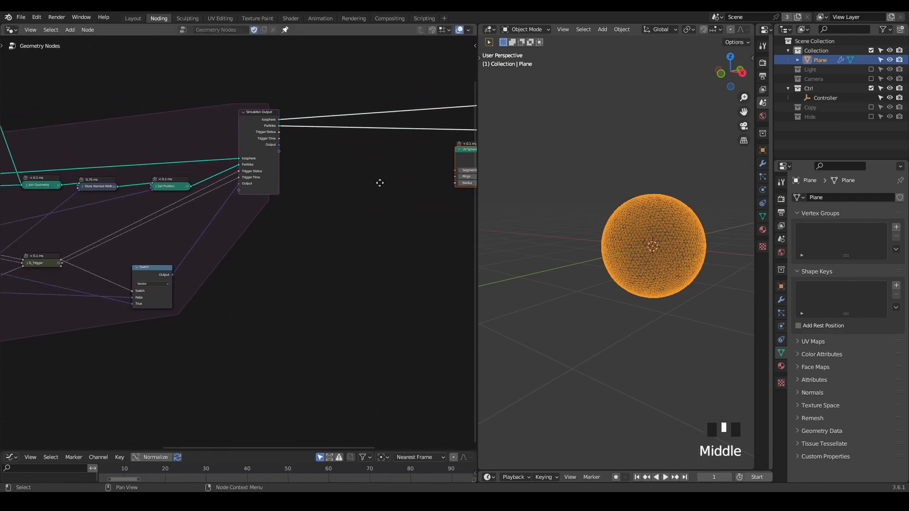
scroll(370, 184, up, 2)
drag(285, 106, 361, 162)
text(set posi)
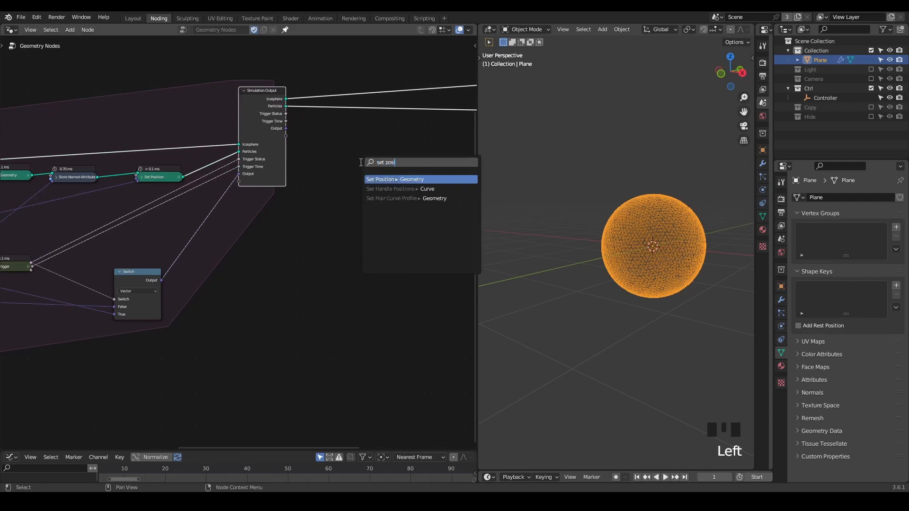
key(Return)
click(387, 153)
- Move the expanded Switch toward G_Trigger and Set Position toward Store Named Attribute, and shift Simulation Output farther right to make room
middle_drag(177, 236, 346, 185)
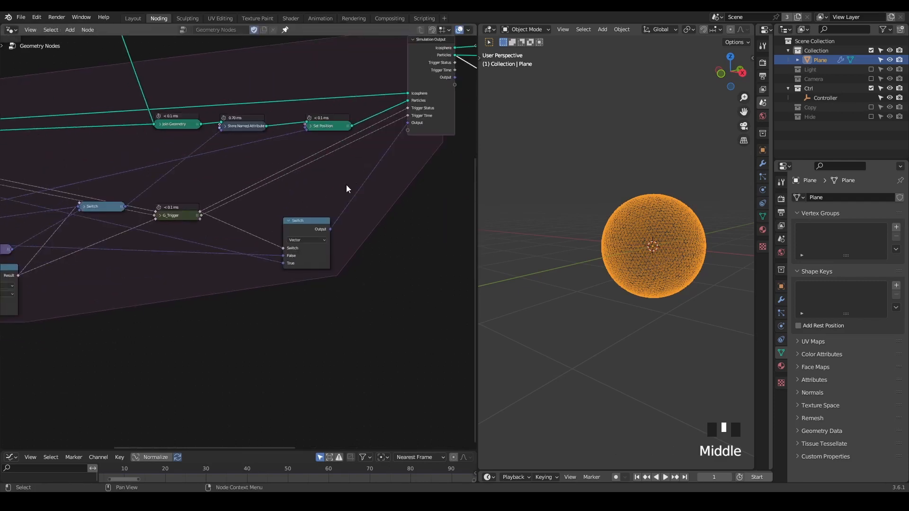
drag(307, 222, 276, 203)
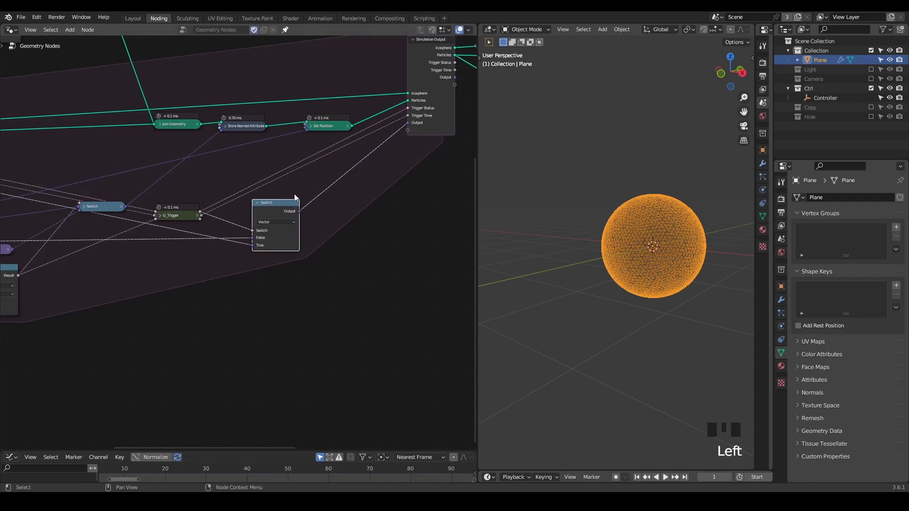
middle_drag(294, 194, 303, 223)
drag(321, 163, 302, 165)
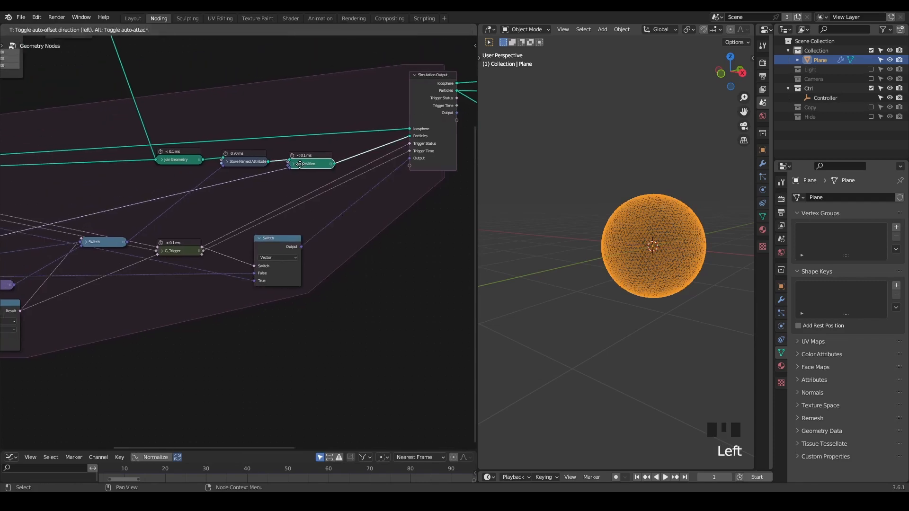
middle_drag(331, 180, 266, 180)
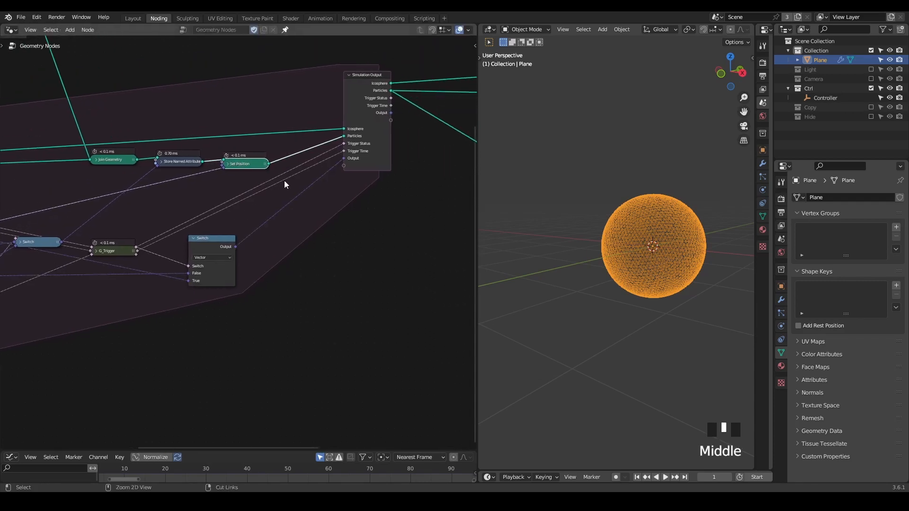
key(ctrl+a)
drag(207, 250, 206, 259)
middle_drag(207, 259, 266, 232)
scroll(275, 219, down, 2)
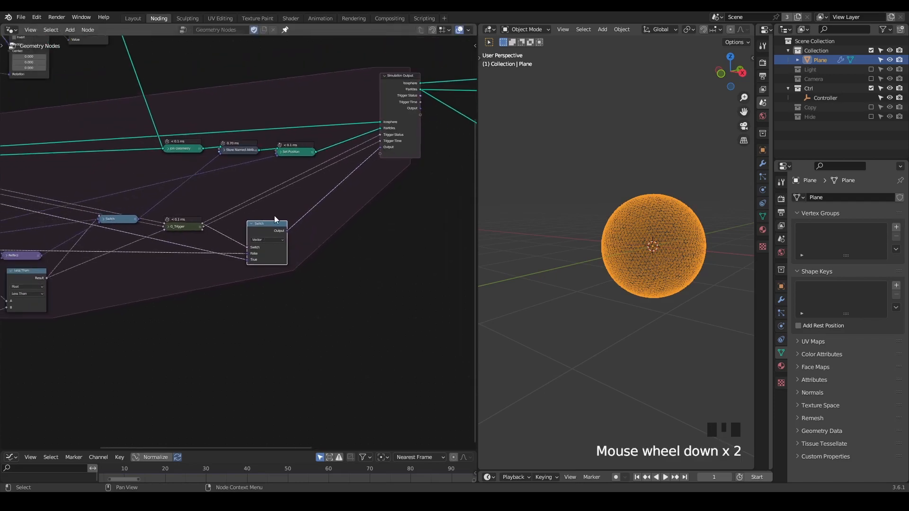
middle_drag(300, 188, 216, 196)
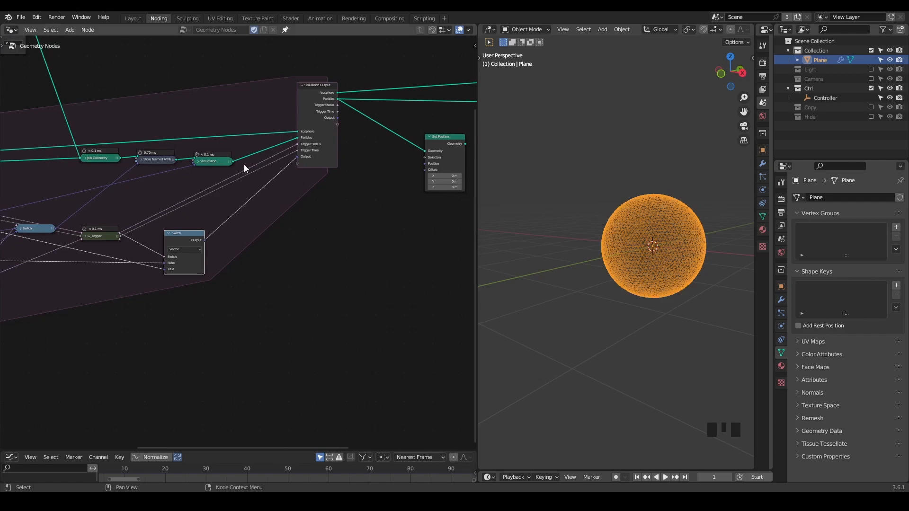
drag(306, 121, 322, 122)
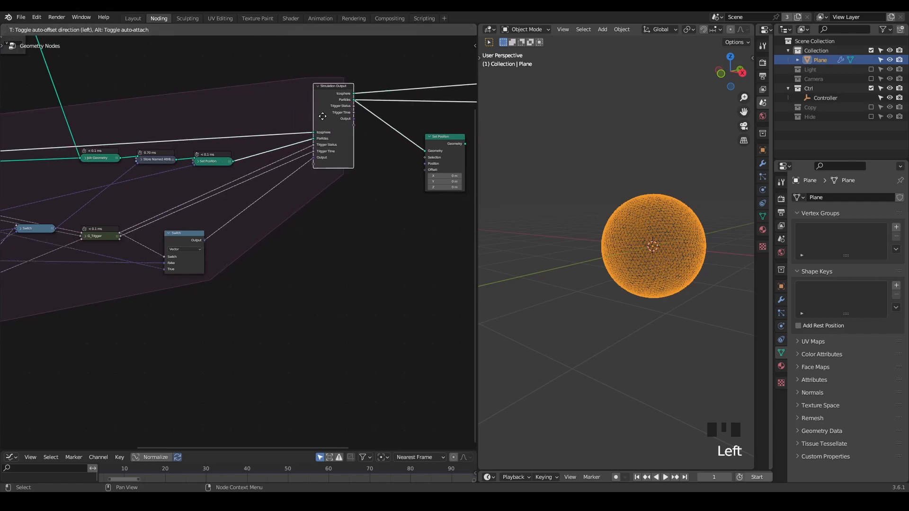
scroll(279, 174, up, 2)
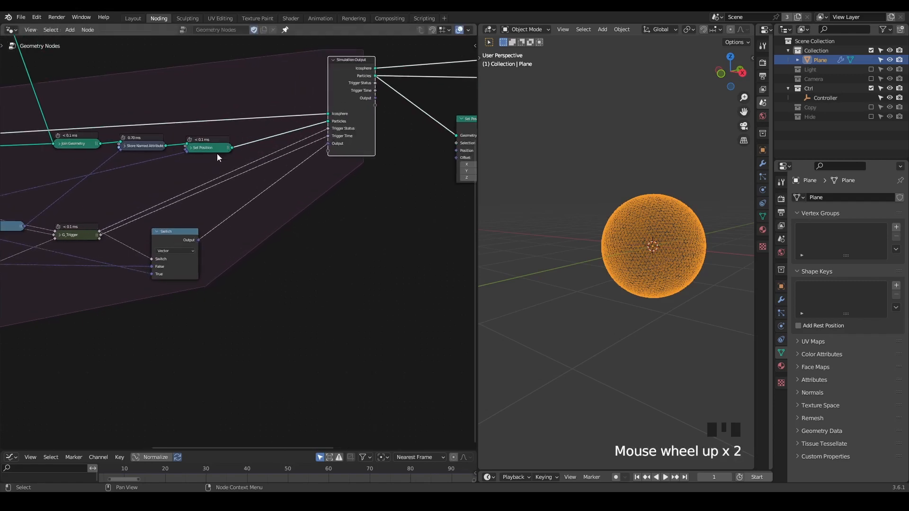
- Insert a Capture Attribute node on the link between Set Position and Simulation Output's Particles input
key(ctrl+a)
text(captu)
key(Return)
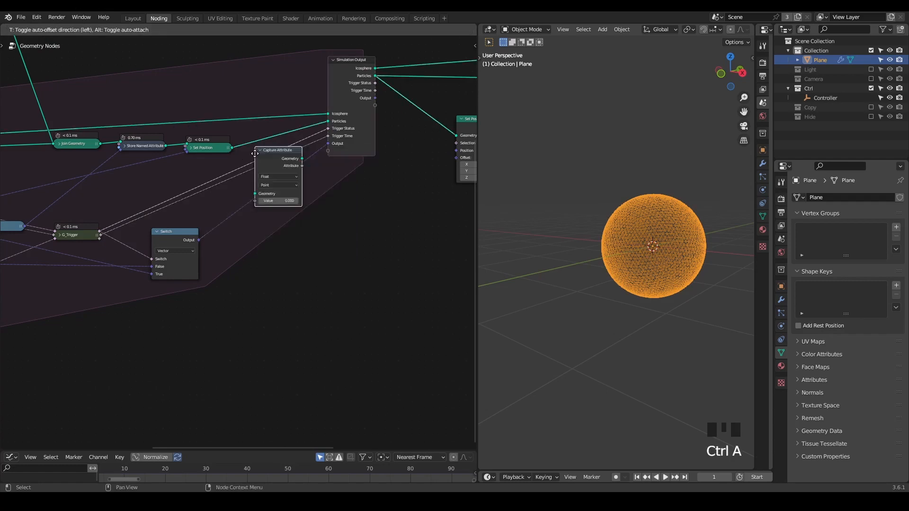
click(268, 141)
- Set Capture Attribute to Vector, feed the Switch Output into its Value, and connect its Attribute to Simulation Output's Output socket
scroll(268, 147, up, 2)
click(267, 149)
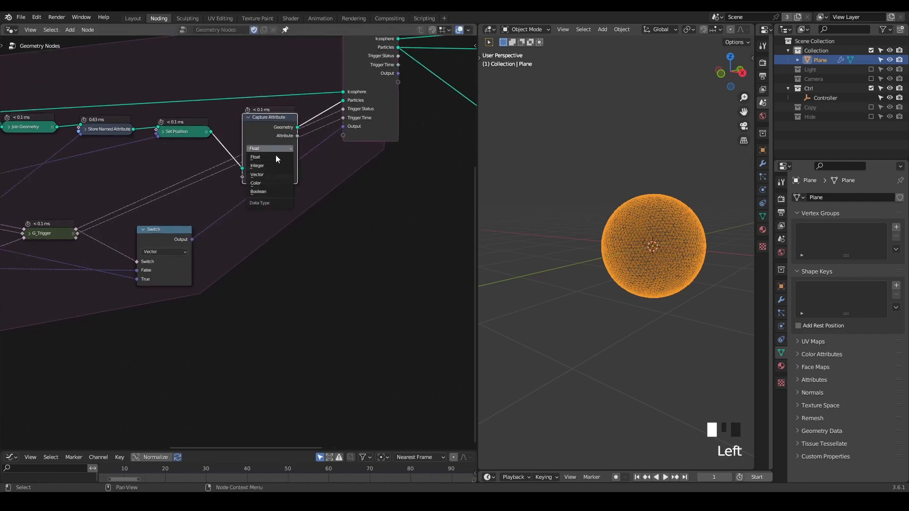
click(275, 169)
drag(146, 234, 241, 176)
drag(270, 117, 345, 126)
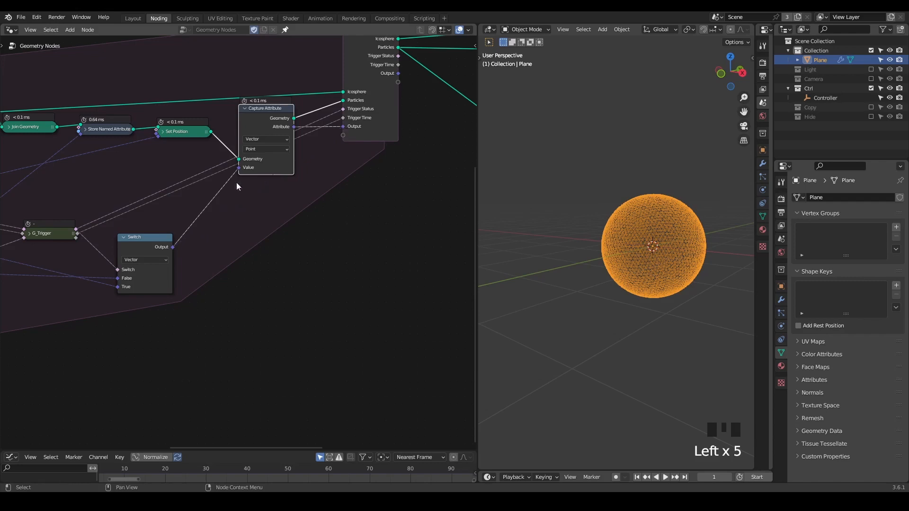
- Move the Named Attribute and Raycast nodes lower, below Simulation Input and above Length
middle_drag(238, 182, 355, 168)
scroll(240, 210, down, 4)
middle_drag(240, 209, 274, 167)
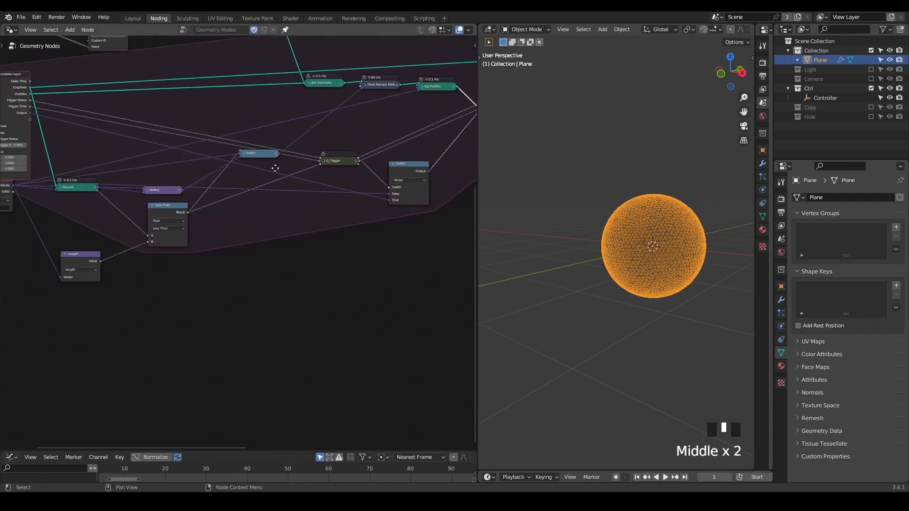
scroll(250, 182, down, 1)
drag(47, 188, 58, 211)
drag(123, 182, 127, 215)
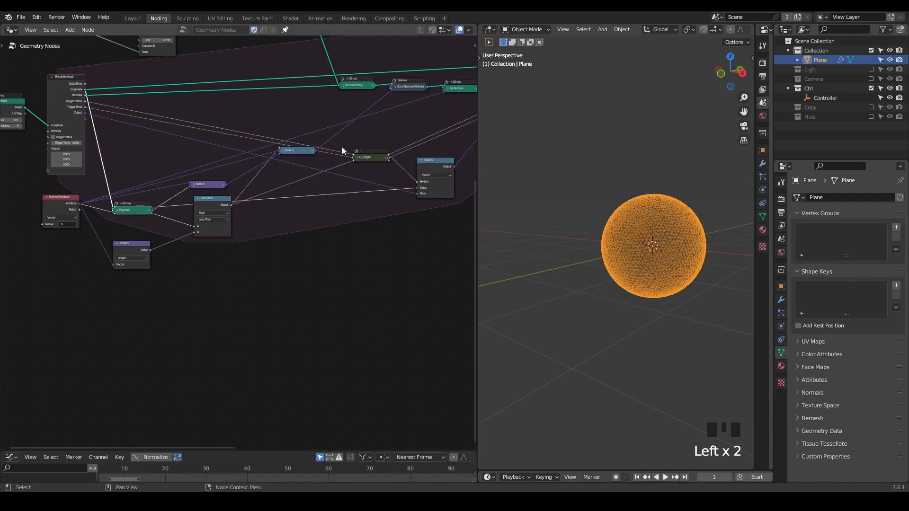
- Collapse the Capture Attribute node and position it just before Simulation Output
middle_drag(342, 151, 72, 256)
scroll(188, 209, up, 3)
click(233, 164)
drag(235, 163, 238, 171)
middle_drag(345, 216, 145, 234)
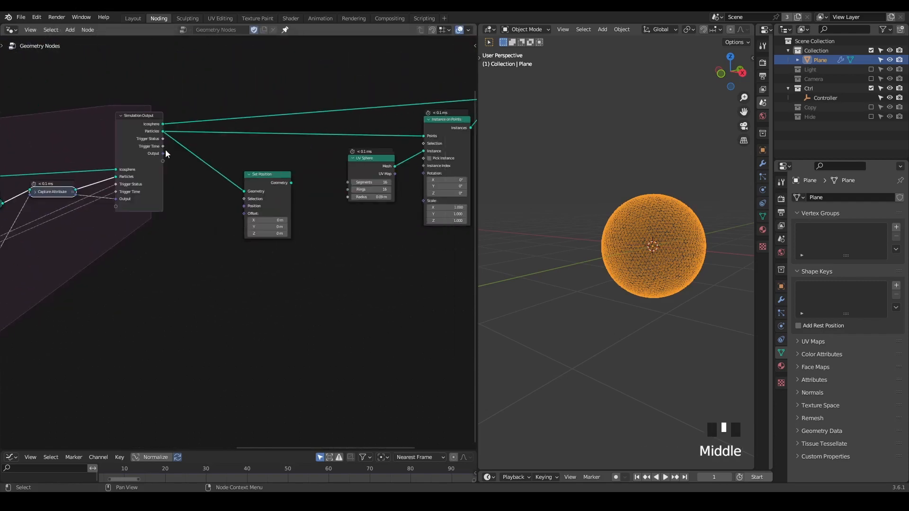
- Connect the Simulation Output's Output to Set Position's Position and feed the repositioned geometry into Instance on Points' Points
drag(163, 154, 243, 207)
middle_drag(310, 185, 222, 192)
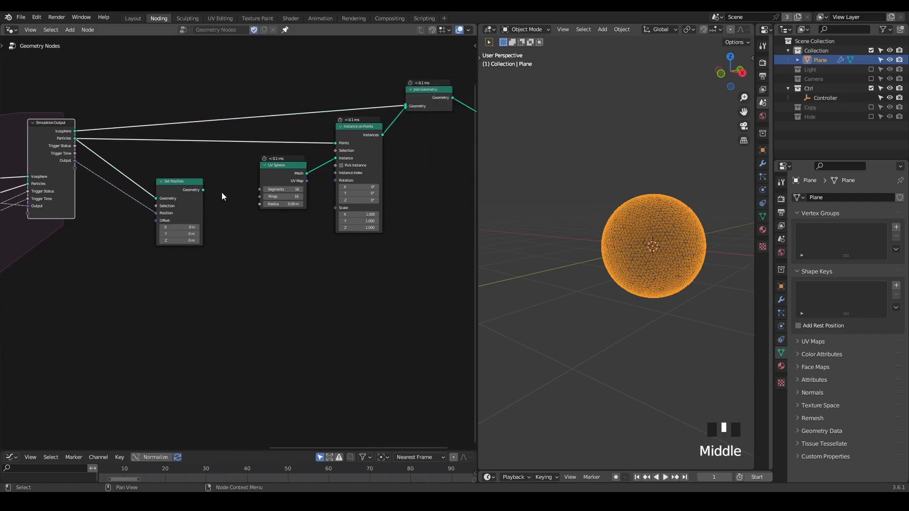
drag(203, 190, 334, 143)
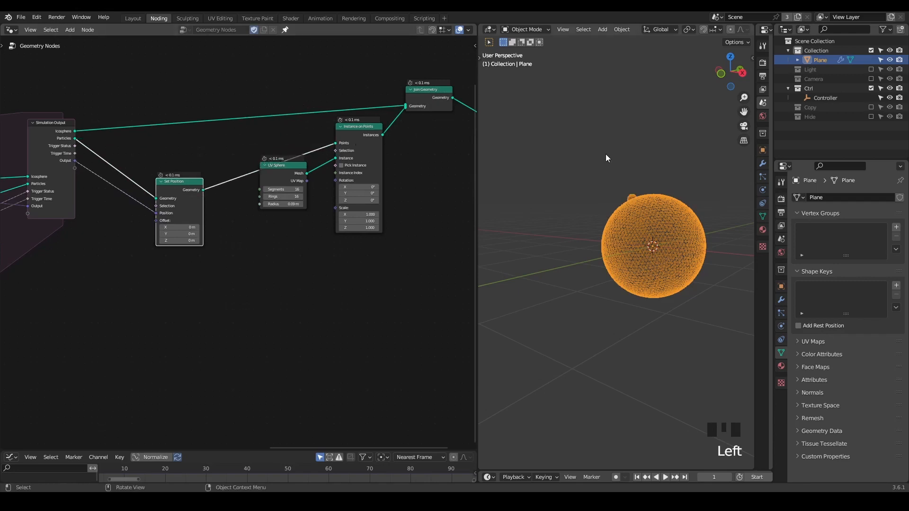
- Play the simulation from the first frame to examine where the sphere instances land on the icosphere
key(shift+space)
scroll(618, 189, down, 4)
key(space)
mouse_move(612, 191)
middle_down()
mouse_move(648, 211)
mouse_move(595, 209)
mouse_move(634, 221)
mouse_move(618, 219)
mouse_move(625, 194)
mouse_move(609, 194)
middle_up()
scroll(651, 211, up, 1)
key(space)
scroll(609, 217, up, 2)
scroll(598, 210, up, 1)
key(shift+space)
key(space)
key(shift+space)
key(space)
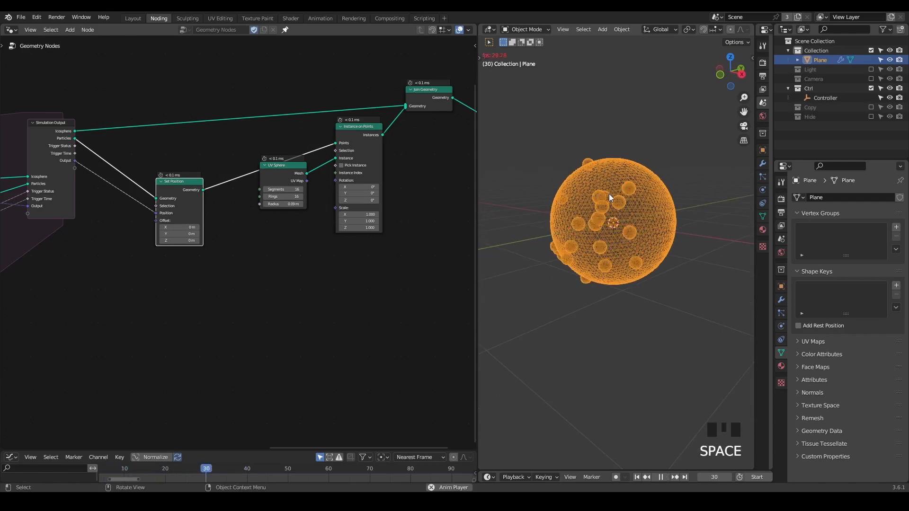
key(space)
- Connect the Simulation Output's Trigger Status to the Selection input of Instance on Points
middle_drag(610, 192, 523, 203)
middle_drag(115, 170, 439, 145)
scroll(175, 152, up, 2)
scroll(313, 182, down, 3)
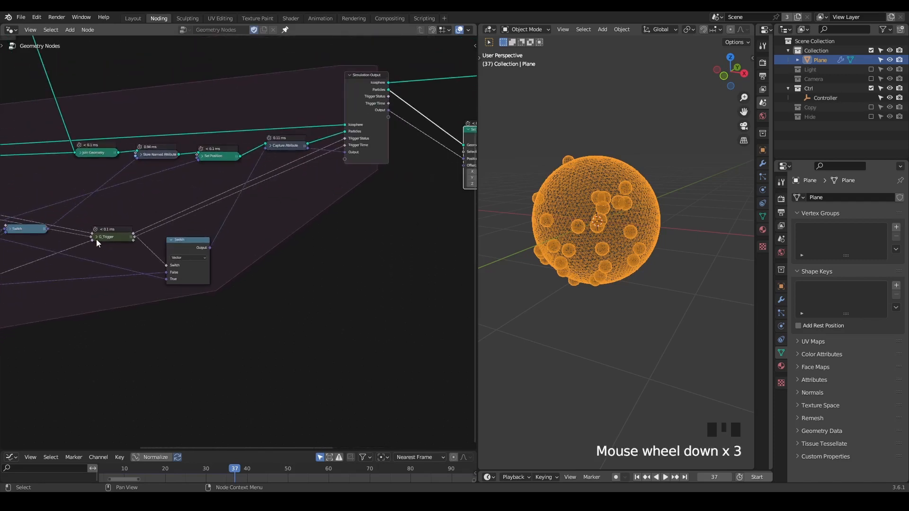
middle_drag(330, 157, 151, 175)
drag(151, 158, 392, 162)
- Replay the simulation from the first frame to examine when the triggered instances appear on the icosphere's surface
key(shift+space)
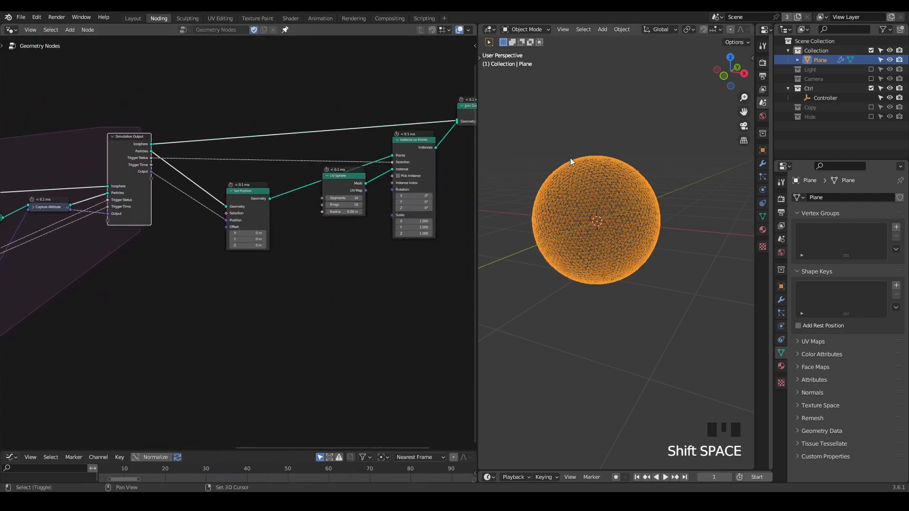
key(space)
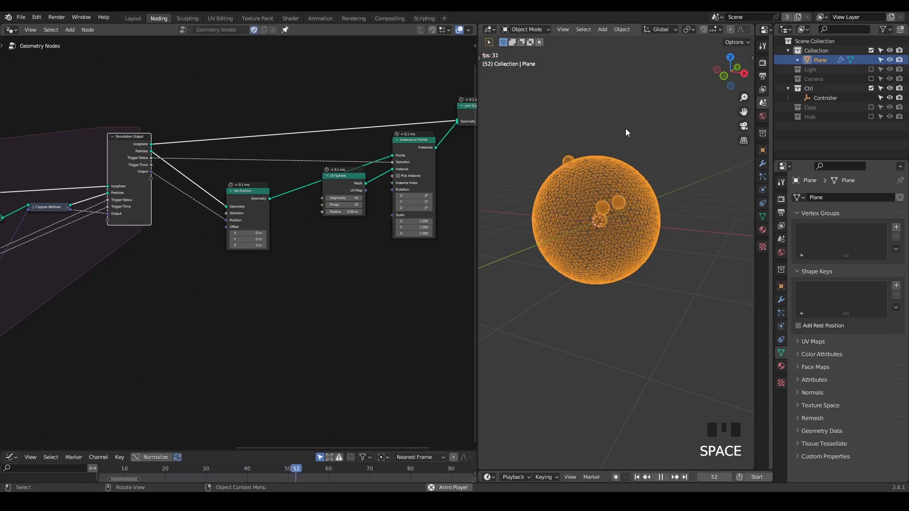
key(space)
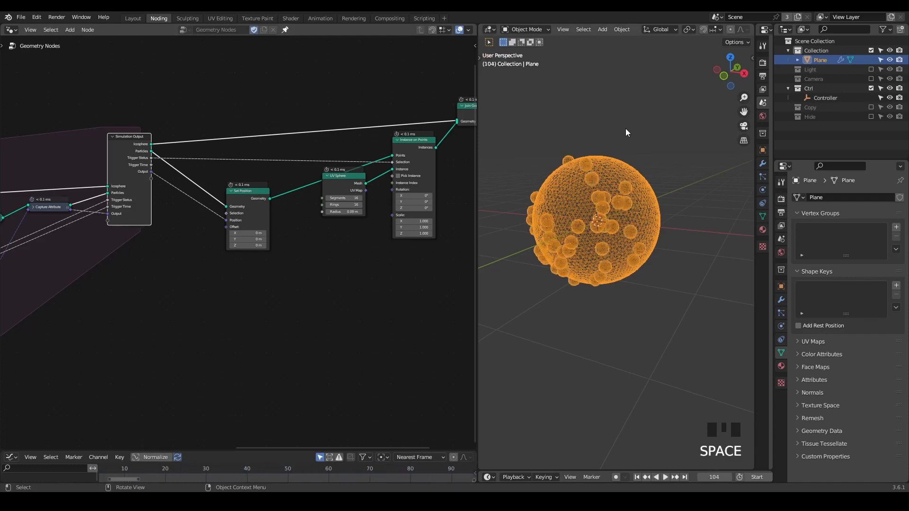
key(space)
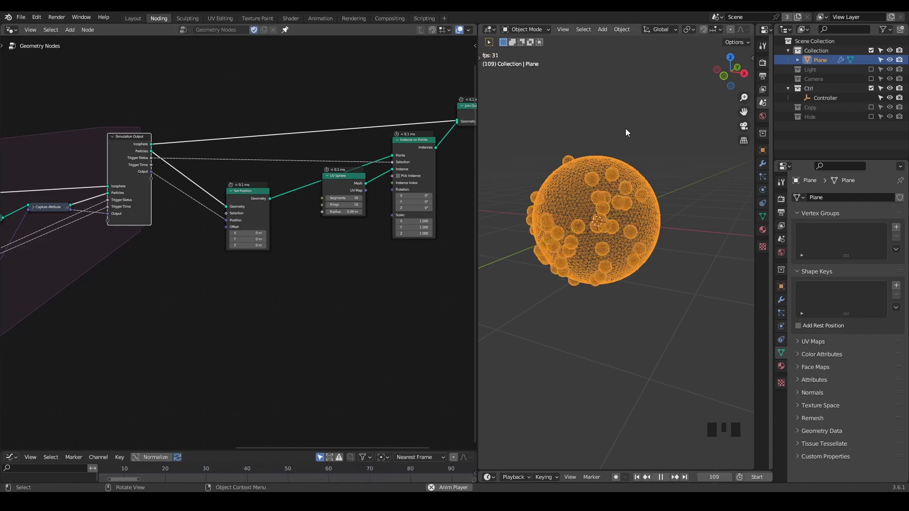
key(space)
middle_drag(626, 128, 616, 126)
scroll(245, 180, up, 5)
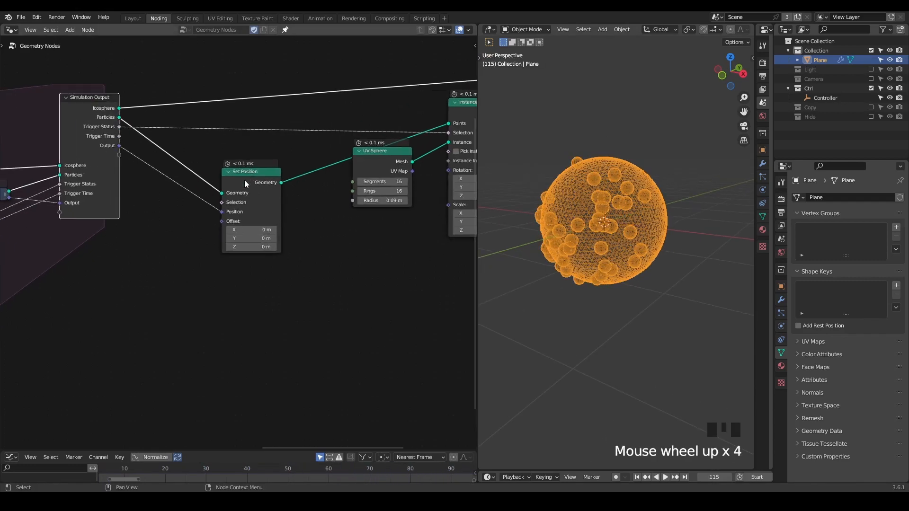
middle_drag(240, 155, 194, 149)
key(shift+space)
key(space)
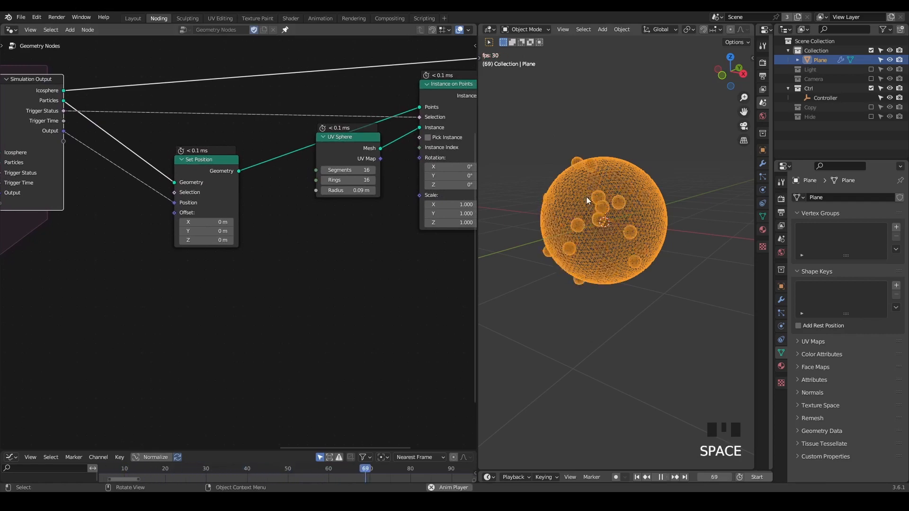
key(space)
- Rearrange the Set Position, UV Sphere and Instance on Points nodes lower in the node tree to free space above them
scroll(355, 191, down, 2)
drag(399, 125, 397, 171)
drag(333, 166, 329, 251)
drag(423, 172, 415, 212)
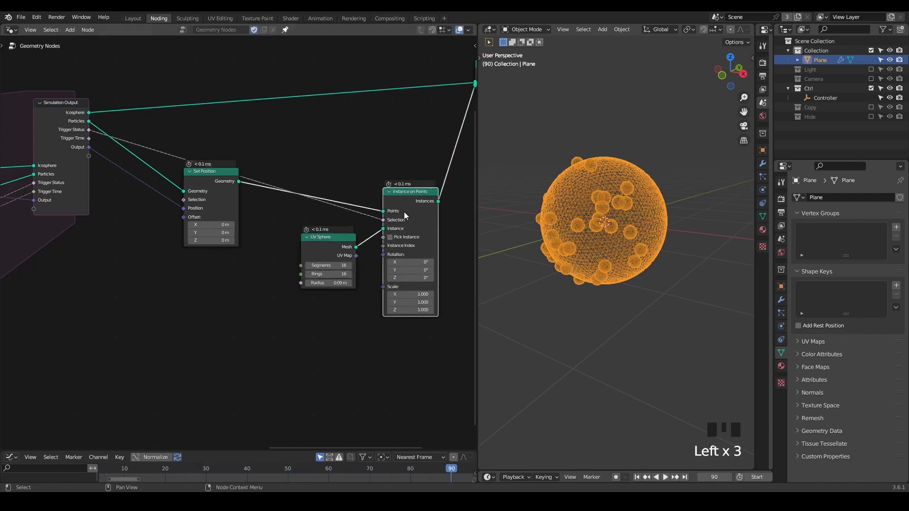
middle_drag(365, 235, 321, 235)
click(346, 203)
drag(345, 203, 353, 222)
drag(292, 248, 281, 280)
drag(164, 180, 133, 271)
drag(348, 222, 347, 251)
- Duplicate Instance on Points with its links, feed the copy directly from Particles, and connect its instances to Join Geometry
key(ctrl+shift+d)
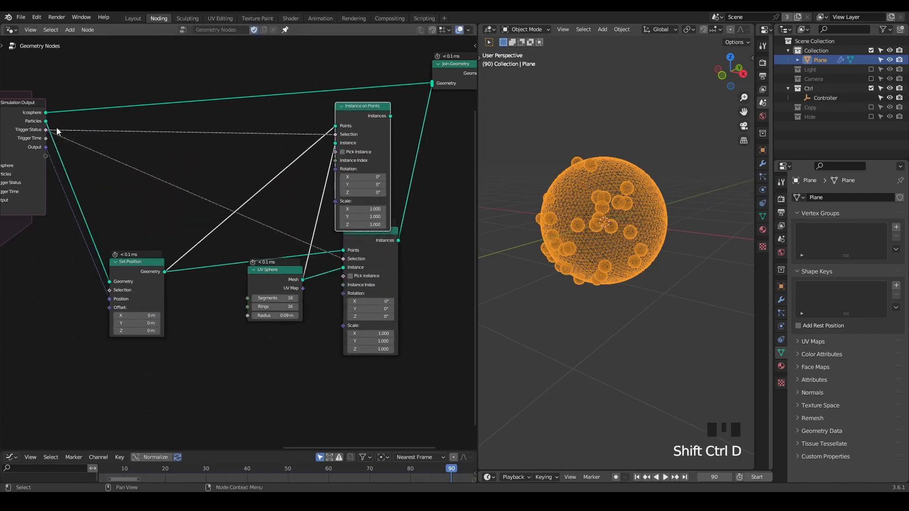
drag(46, 121, 432, 85)
scroll(585, 208, down, 3)
shift+middle_drag(586, 247, 602, 226)
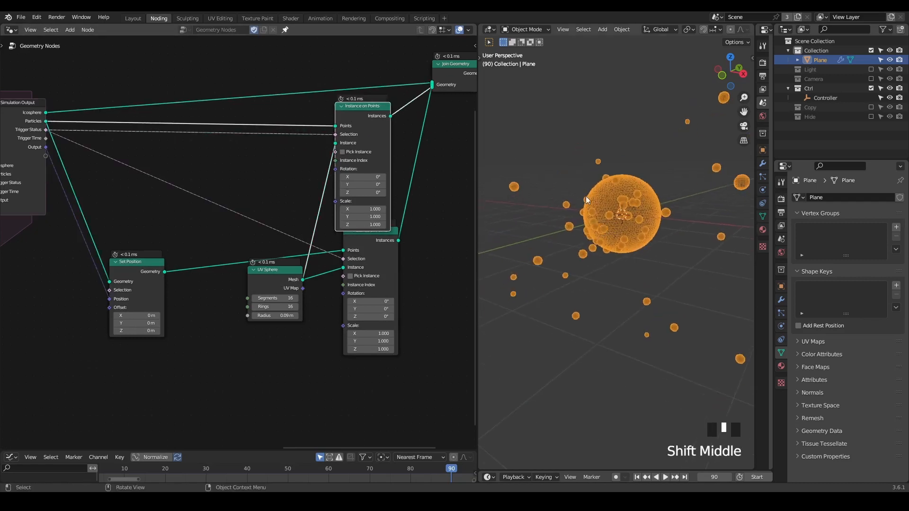
- Switch the viewport to solid shading and play the simulation from the first frame
key(z)
click(663, 159)
key(shift+space)
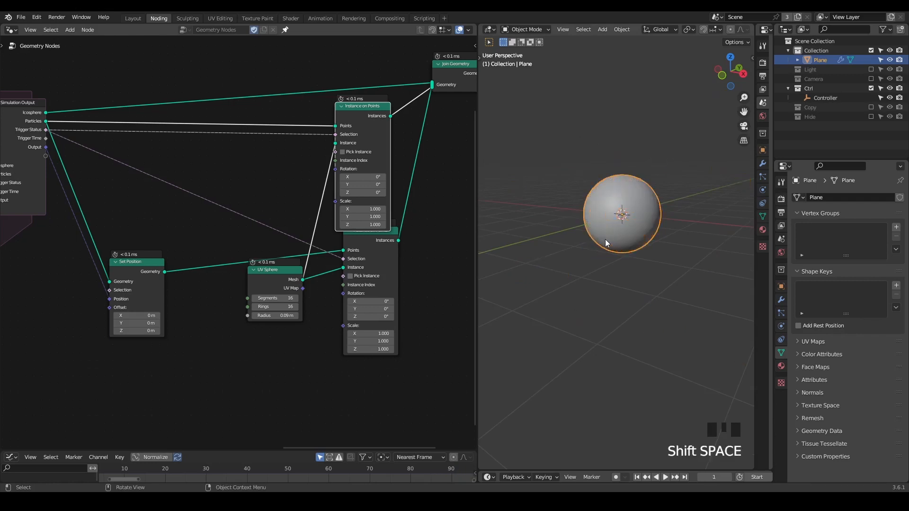
shift+middle_drag(609, 239, 634, 217)
scroll(629, 219, down, 3)
key(space)
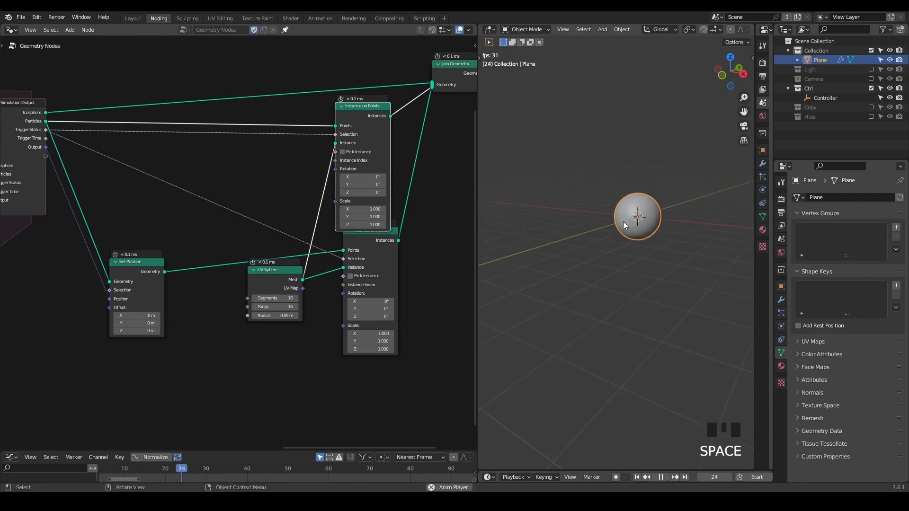
key(space)
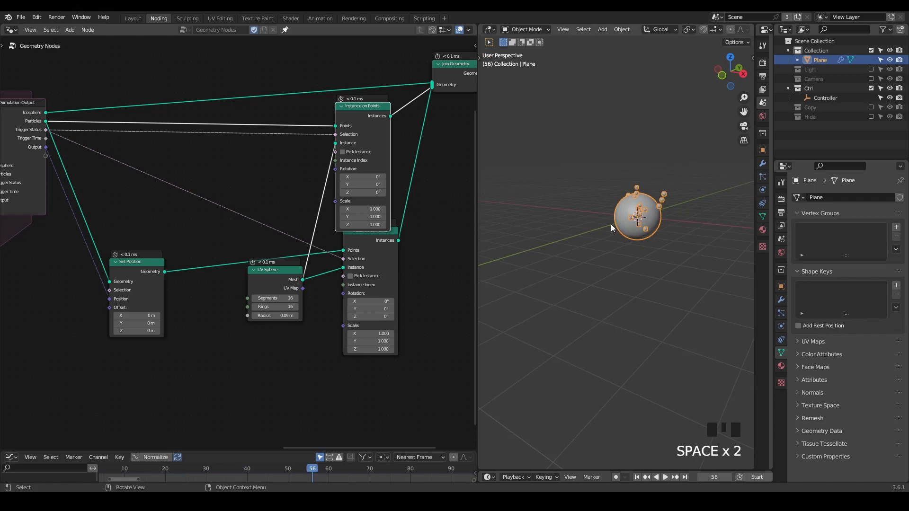
- Cut the Trigger Status link to the duplicated Instance on Points' Selection and replay the simulation from the first frame
key(ctrl+Right)
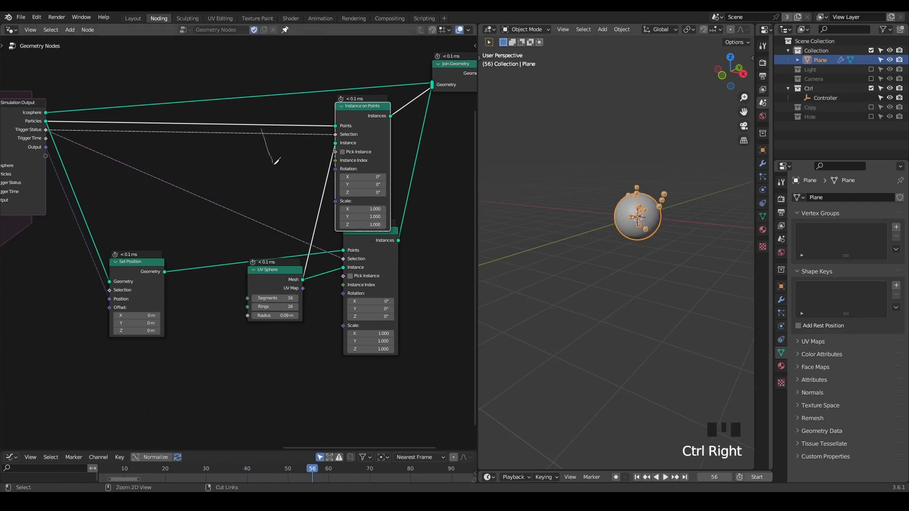
key(shift+space)
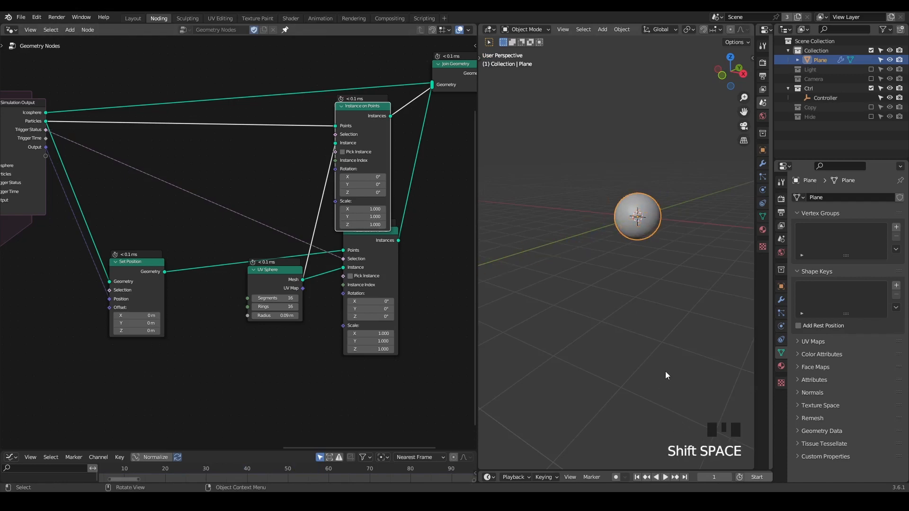
key(space)
middle_drag(657, 274, 615, 266)
scroll(620, 249, up, 3)
scroll(585, 262, up, 1)
- Step through the simulation frame by frame up to frame 87, examining how the particles meet the sphere's surface
click(727, 479)
click(727, 479)
click(727, 479)
click(728, 479)
click(727, 479)
click(727, 479)
click(727, 479)
click(728, 479)
click(728, 478)
middle_drag(615, 303, 591, 283)
scroll(624, 298, up, 2)
click(729, 477)
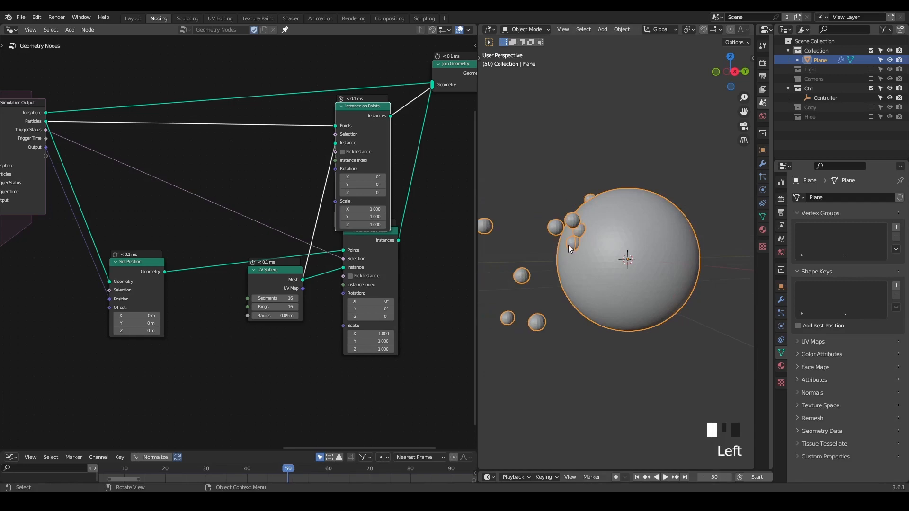
click(729, 477)
click(729, 477)
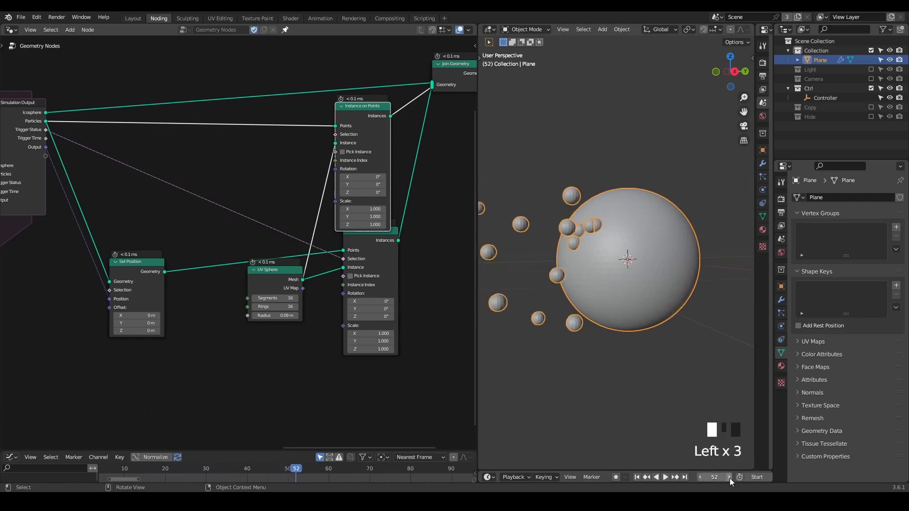
click(729, 477)
click(729, 477)
click(729, 477)
click(729, 477)
click(729, 477)
click(729, 477)
click(729, 477)
click(729, 478)
click(729, 478)
double_click(729, 478)
triple_click(729, 477)
triple_click(730, 477)
double_click(729, 477)
double_click(729, 477)
triple_click(729, 477)
double_click(729, 477)
triple_click(729, 477)
double_click(729, 477)
triple_click(729, 477)
double_click(729, 477)
triple_click(729, 477)
double_click(729, 477)
triple_click(729, 477)
click(729, 478)
middle_drag(593, 294, 696, 368)
scroll(658, 316, down, 3)
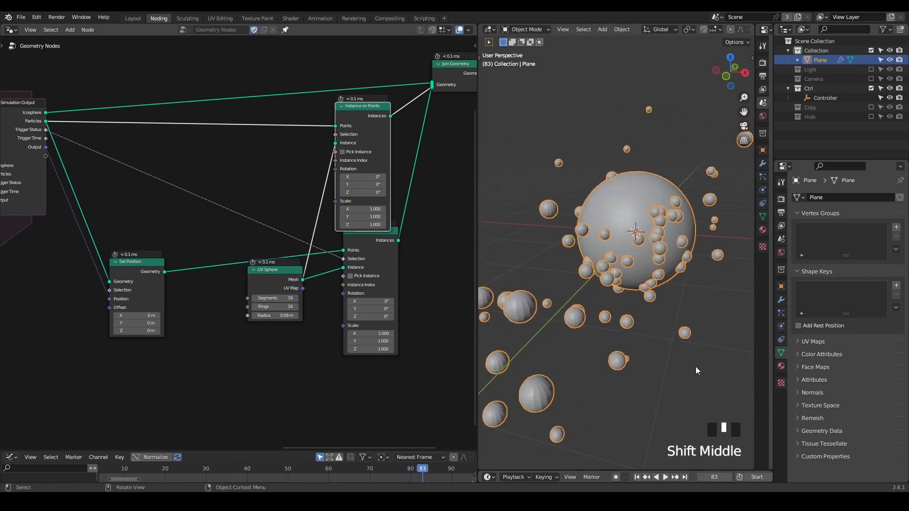
click(729, 477)
click(729, 477)
triple_click(729, 477)
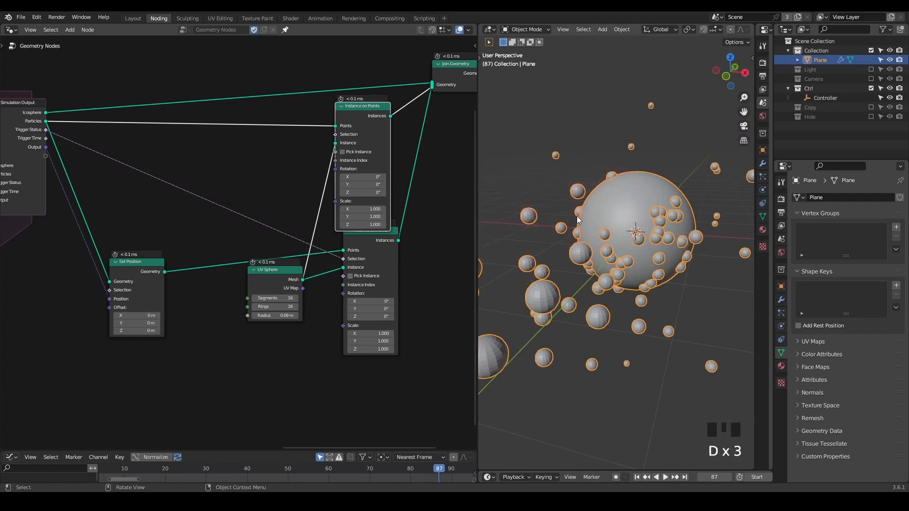
- Continue playing the simulation to examine the particles around the sphere, and return to the first frame
scroll(617, 235, down, 2)
middle_drag(627, 248, 641, 266)
key(space)
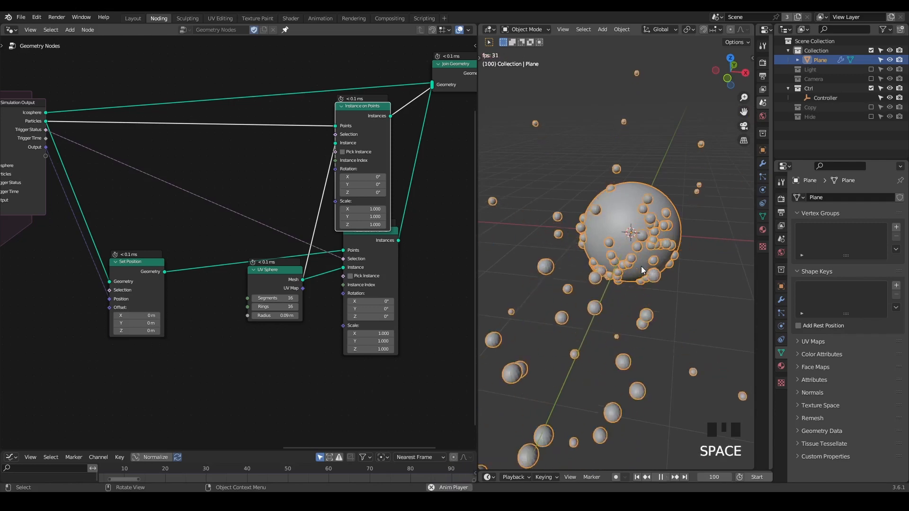
key(space)
middle_drag(641, 266, 618, 259)
key(shift+space)
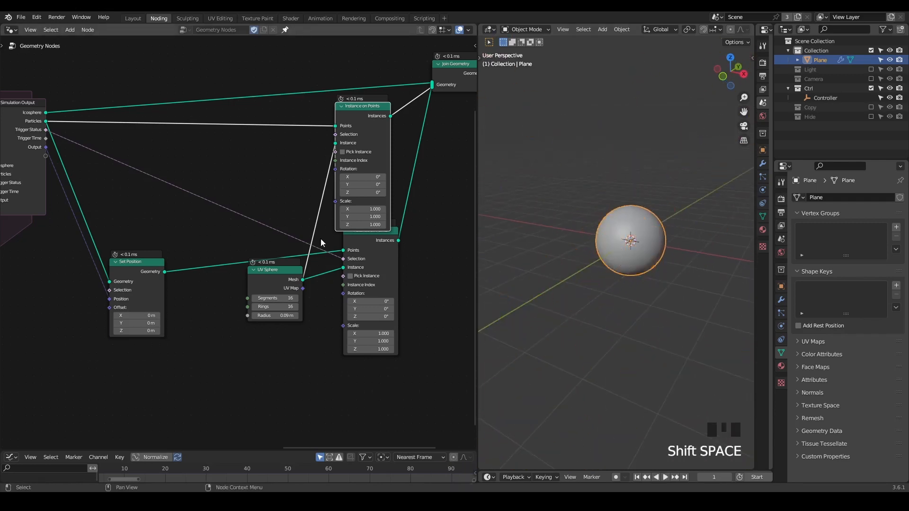
- Widen the node editor and bring the nodes leading into the Simulation Output into view
key(shift+ctrl+alt+q)
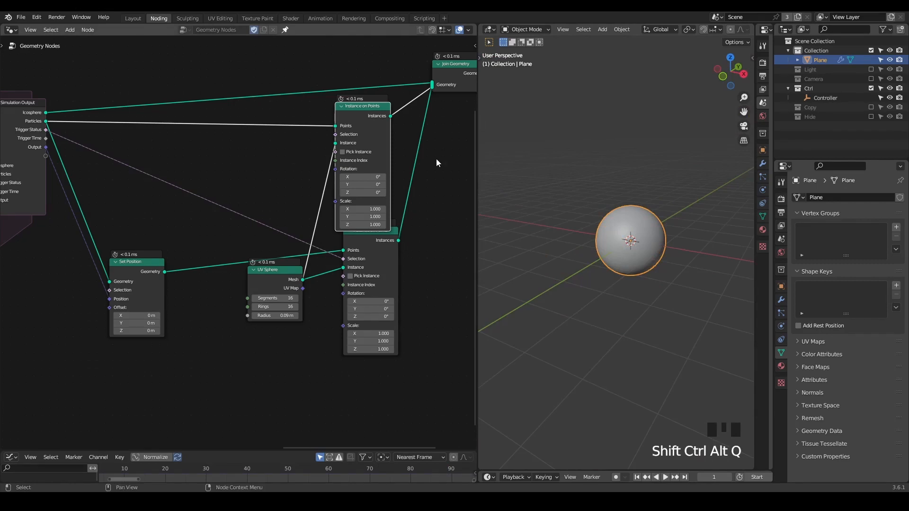
drag(479, 156, 567, 154)
middle_drag(204, 243, 388, 185)
drag(365, 213, 395, 192)
middle_drag(105, 310, 334, 277)
scroll(336, 288, down, 3)
middle_drag(238, 268, 262, 245)
scroll(263, 245, up, 1)
middle_drag(282, 212, 259, 208)
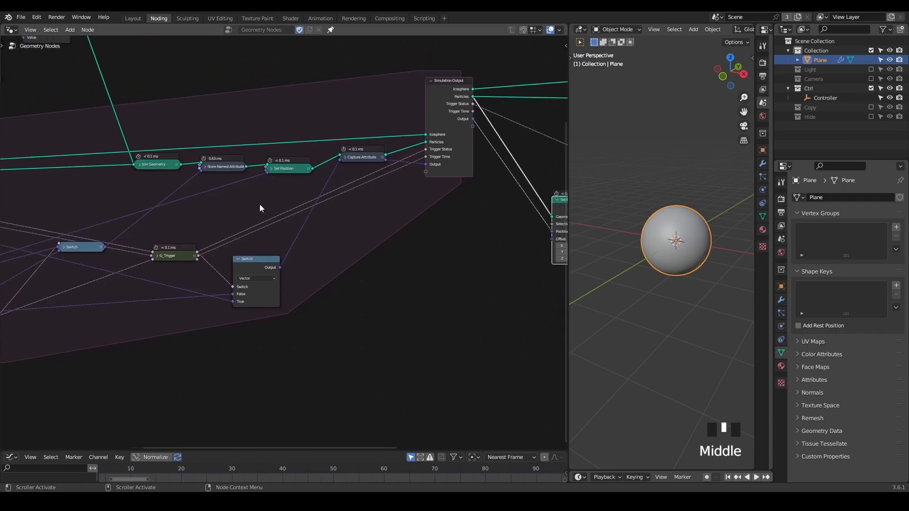
scroll(265, 204, up, 2)
- Shift the node chain from Join Geometry to Capture Attribute away from the Simulation Output to make room
drag(388, 87, 115, 169)
key(g)
click(166, 154)
click(241, 128)
- Add a Set Position node fed by Capture Attribute's geometry and connect the captured attribute to its Position
drag(313, 141, 386, 254)
text(set pos)
key(Return)
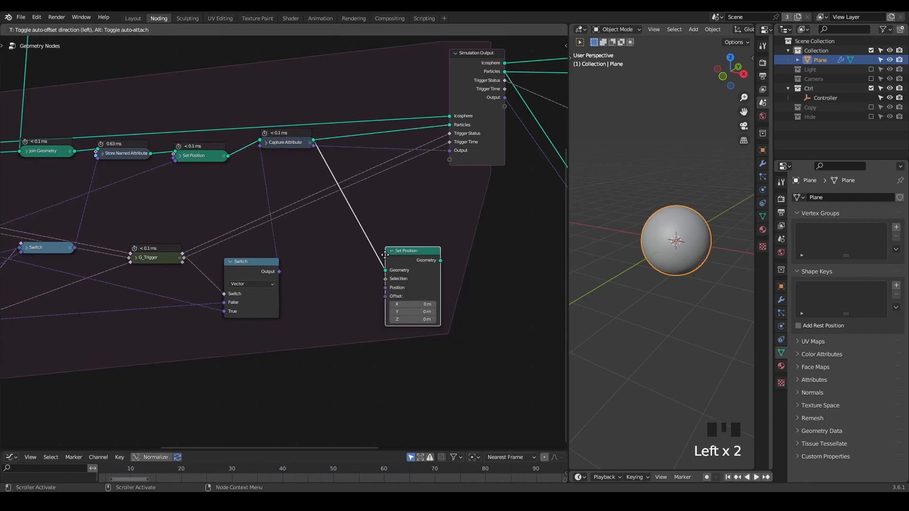
click(375, 229)
drag(259, 262, 223, 286)
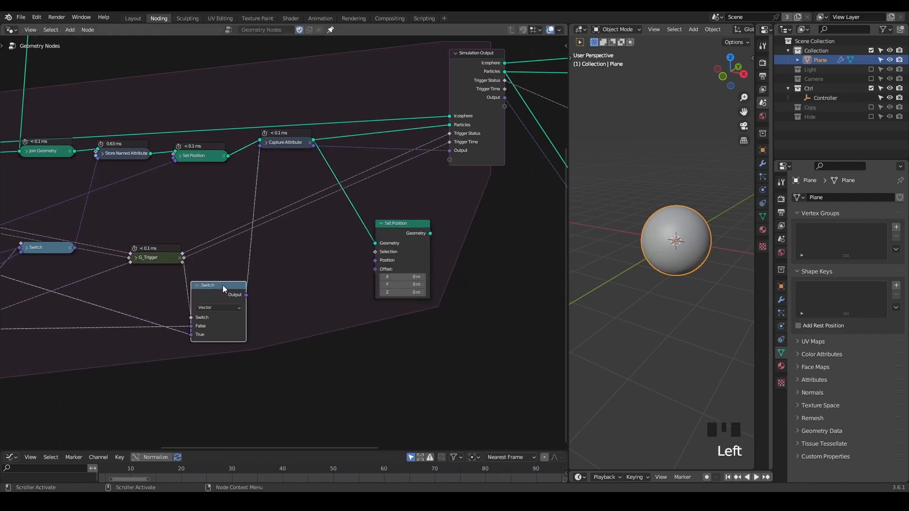
drag(313, 146, 376, 261)
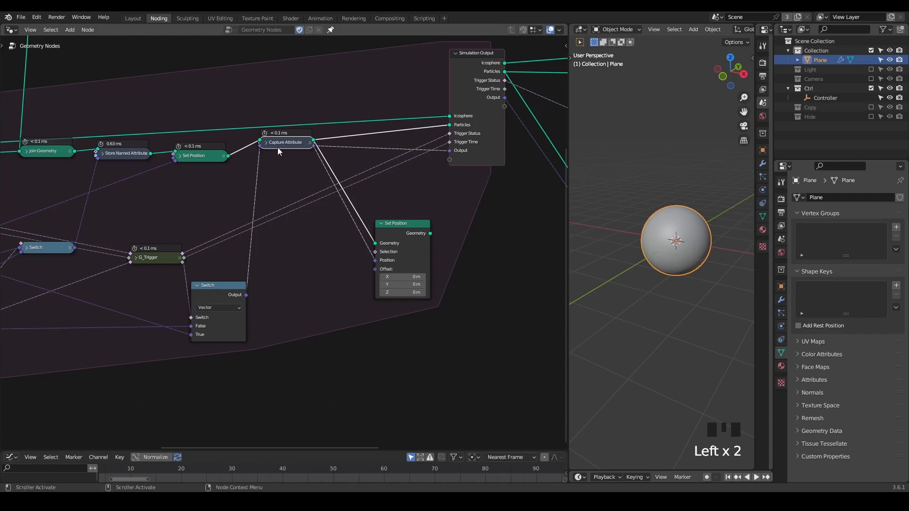
- Connect G_Trigger's status output to the new Set Position's Selection and tidy the placement of Capture Attribute and Set Position
drag(277, 147, 278, 169)
middle_drag(192, 217, 230, 204)
drag(220, 241, 413, 239)
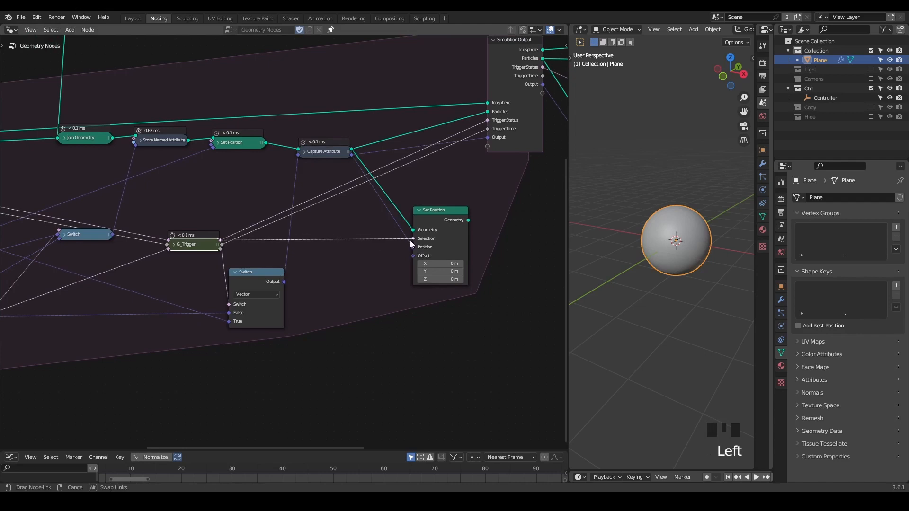
drag(453, 215, 403, 205)
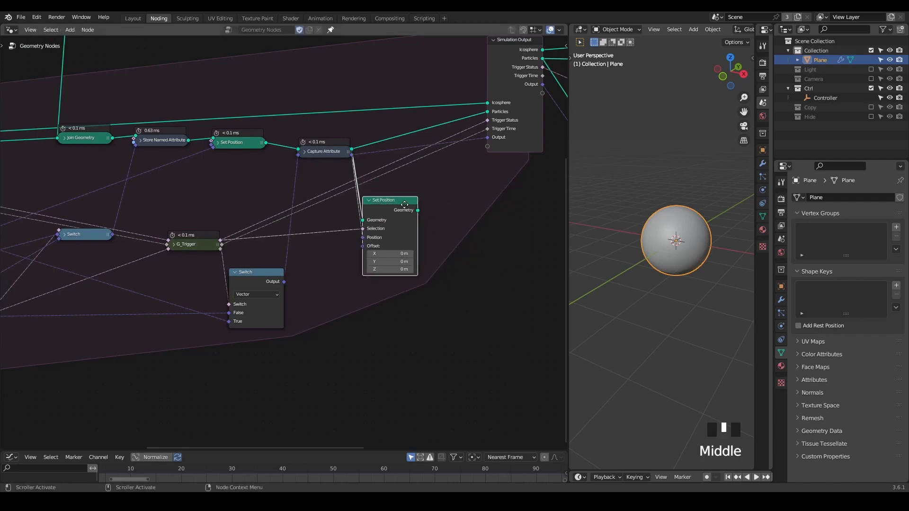
- Delete the Capture Attribute node while keeping the links that pass through it connected
middle_drag(405, 205, 330, 263)
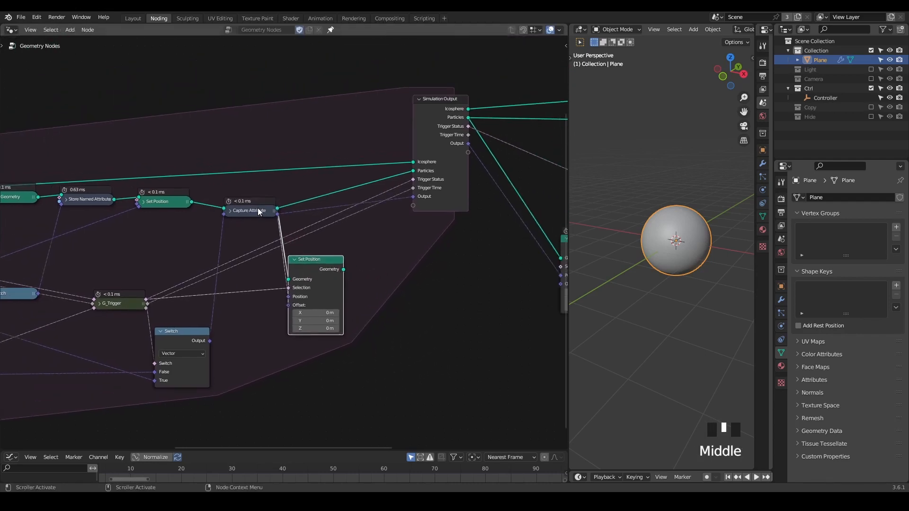
middle_drag(389, 202, 167, 168)
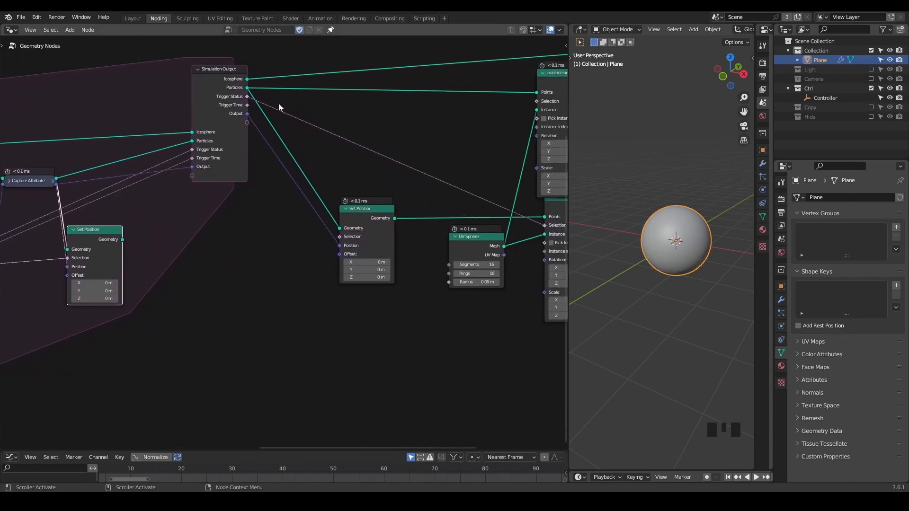
middle_drag(298, 189, 294, 160)
click(282, 157)
key(ctrl+x)
- Add a G_Proximity Falloff node beside the expanded Set Position and connect Set Position's geometry to its Mesh input
drag(345, 207, 436, 208)
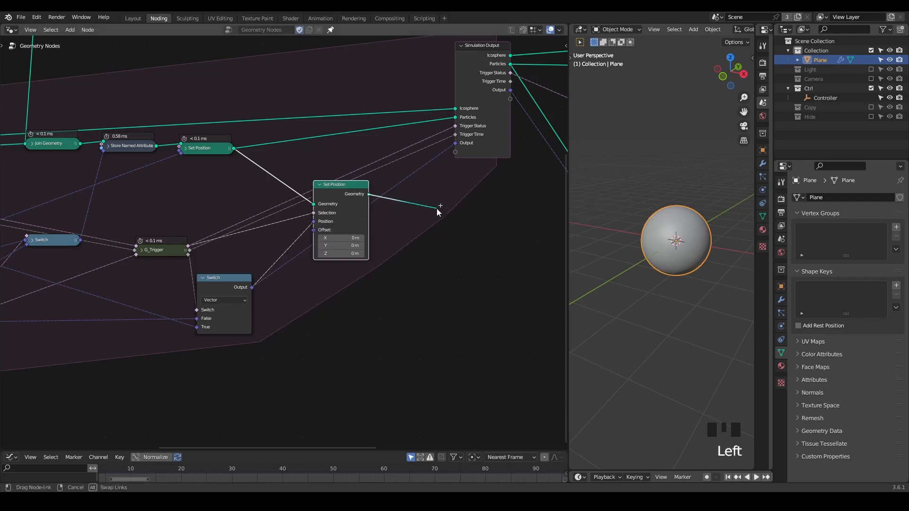
key(ctrl+a)
text(proxi)
key(Down)
key(Down)
key(Return)
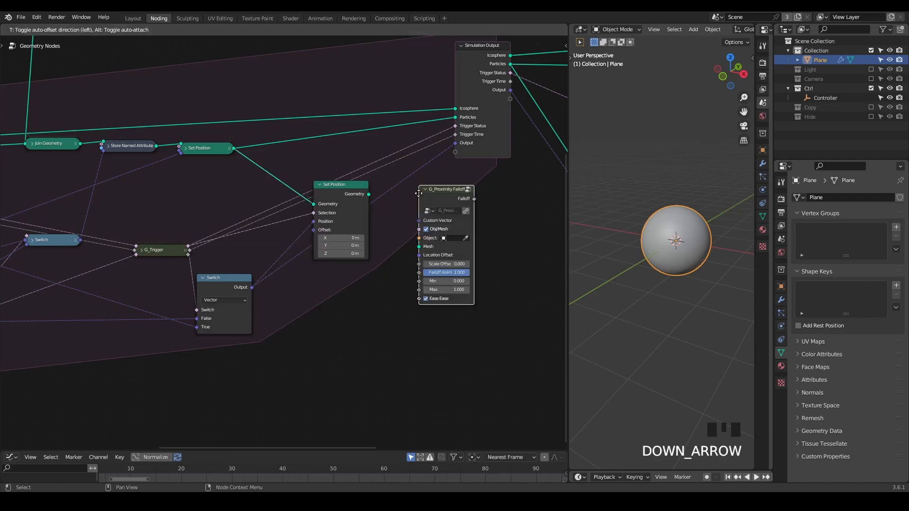
click(426, 205)
middle_drag(384, 206, 313, 203)
drag(270, 196, 356, 257)
scroll(349, 257, up, 2)
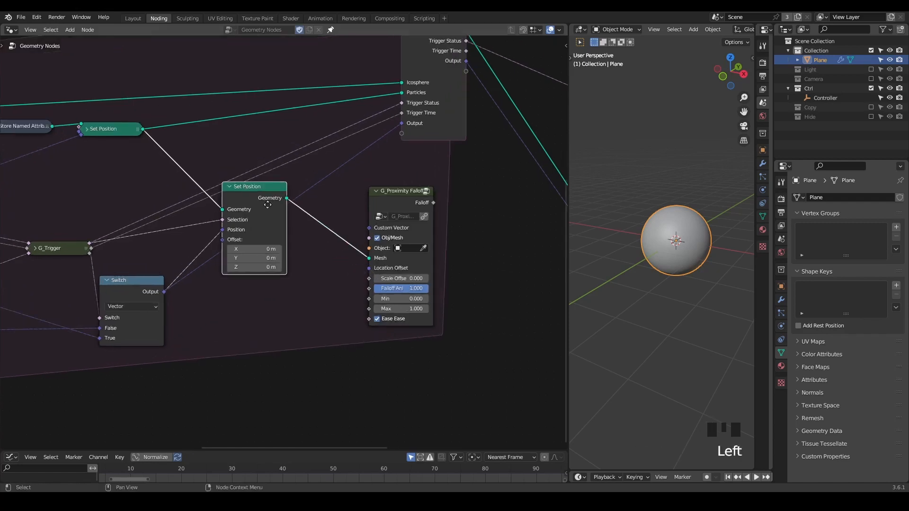
drag(264, 202, 288, 255)
middle_drag(332, 246, 348, 277)
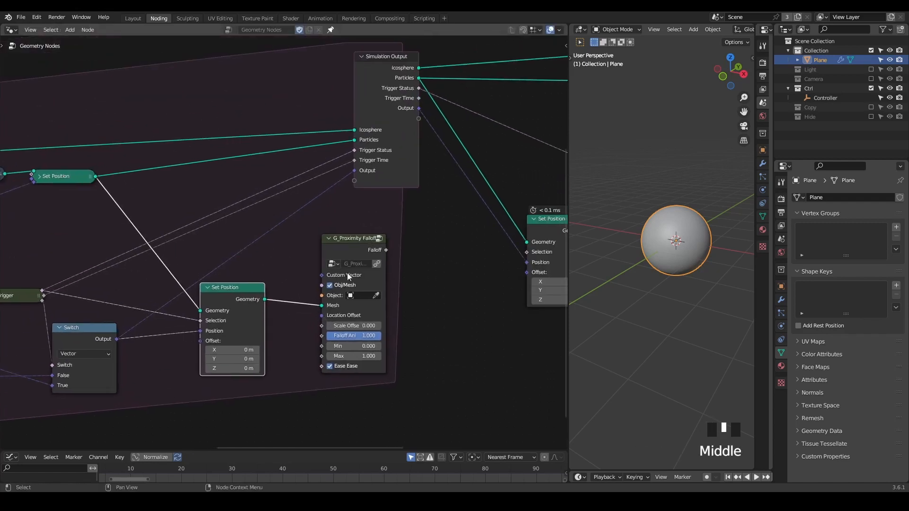
- Disable Obj/Mesh on G_Proximity Falloff and shift the simulation zone's nodes away from Simulation Output to make room
scroll(280, 260, down, 6)
middle_drag(280, 260, 392, 219)
scroll(404, 219, down, 5)
drag(383, 90, 61, 337)
shift+drag(424, 217, 366, 272)
key(g)
click(355, 216)
ctrl+middle_drag(391, 280, 188, 214)
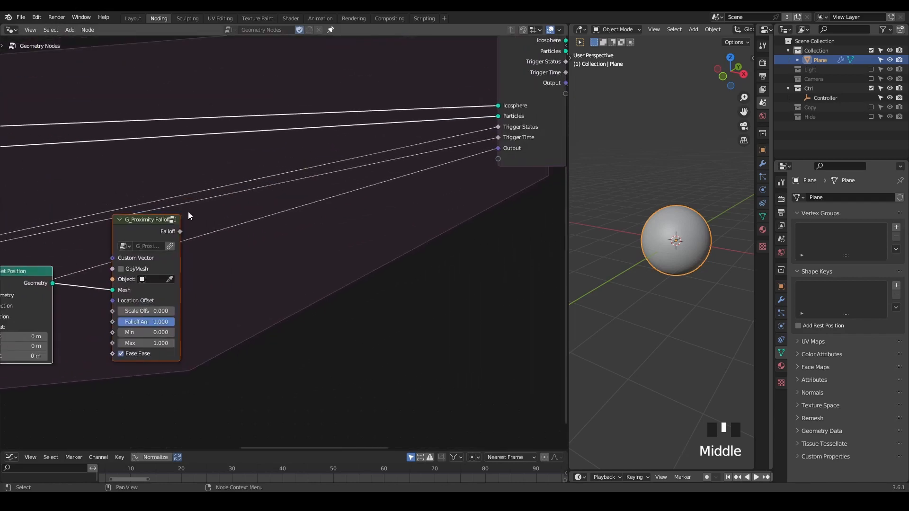
- Insert a Store Named Attribute node on the icosphere geometry link just before Simulation Output
scroll(250, 141, down, 2)
key(ctrl+a)
text(store nam)
key(Return)
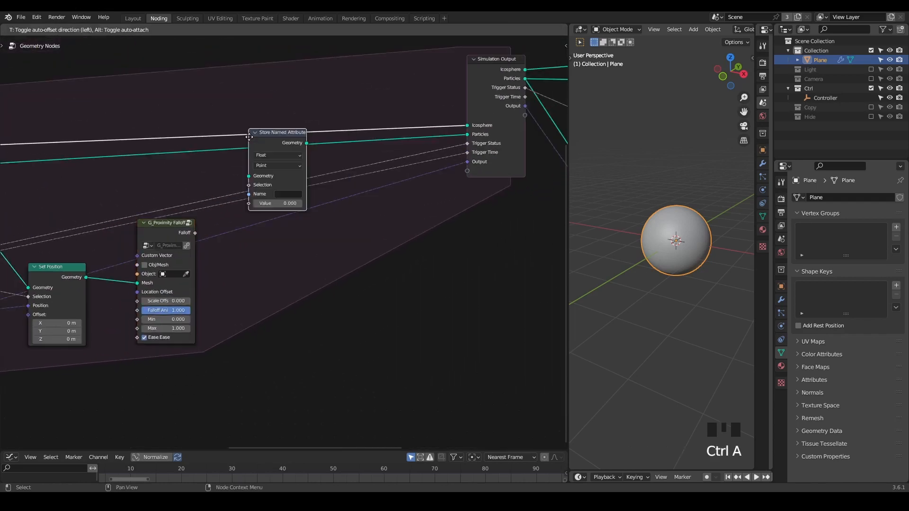
click(307, 66)
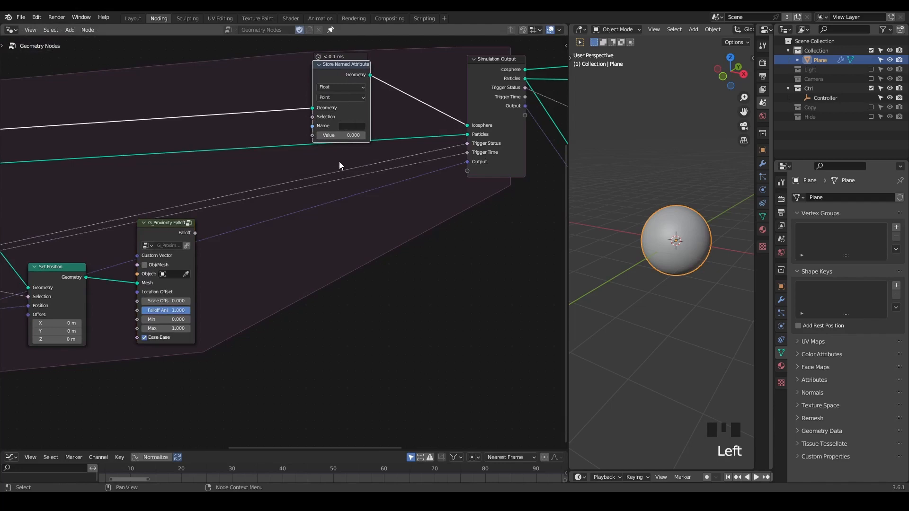
middle_drag(338, 140, 246, 219)
scroll(245, 220, down, 3)
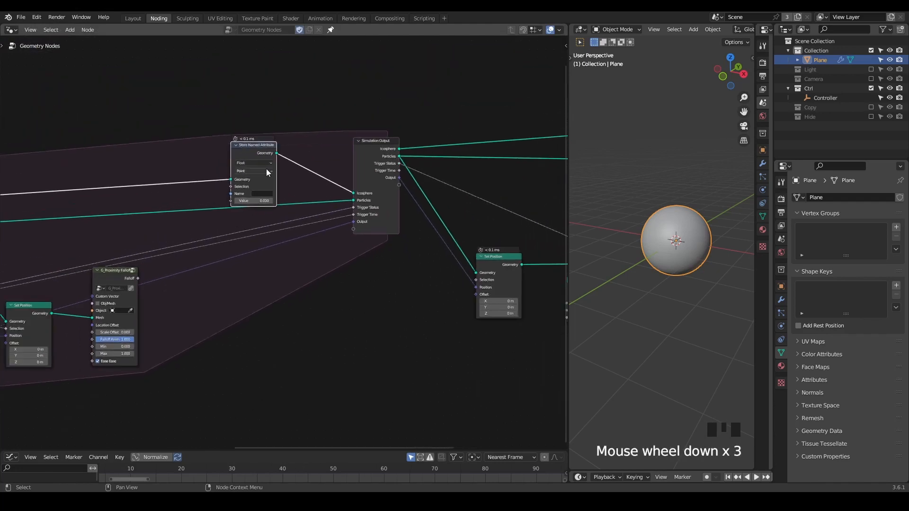
- Add a Named Attribute node above the simulation zone, ahead of the new Store Named Attribute
key(ctrl+a)
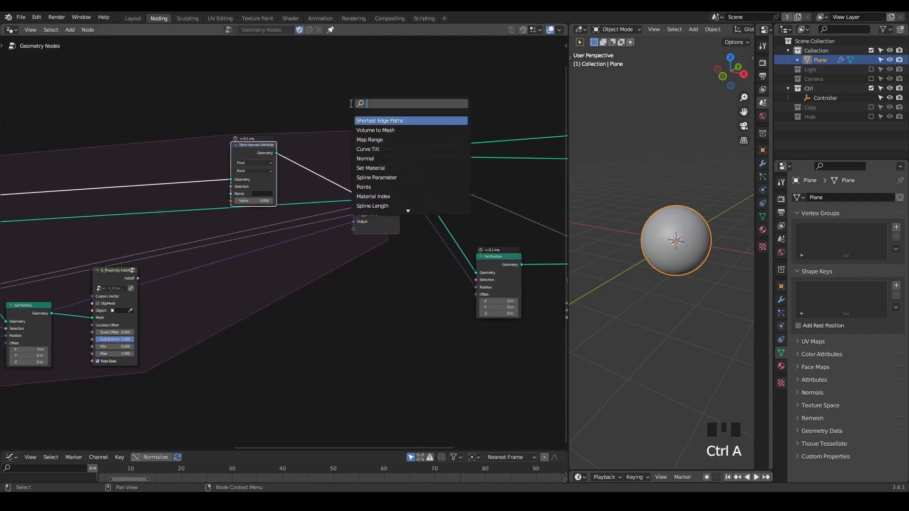
text(named)
key(Return)
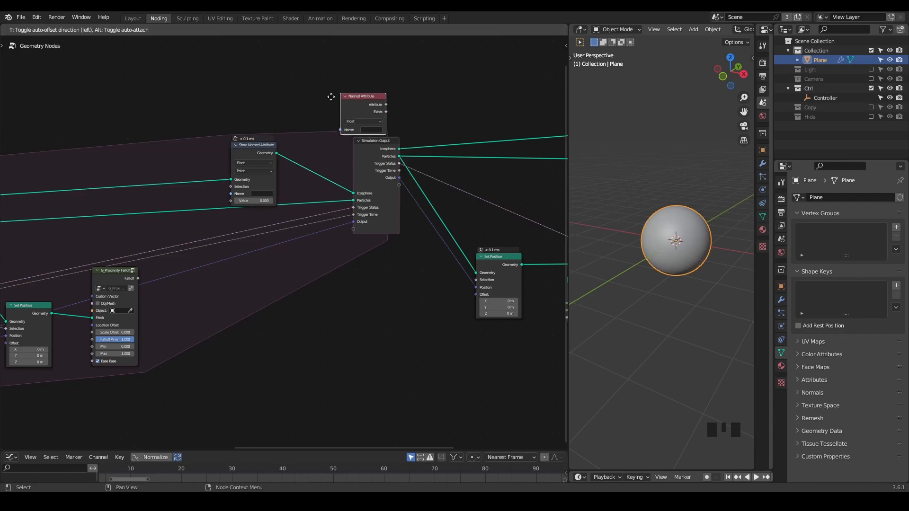
click(139, 106)
scroll(337, 166, up, 3)
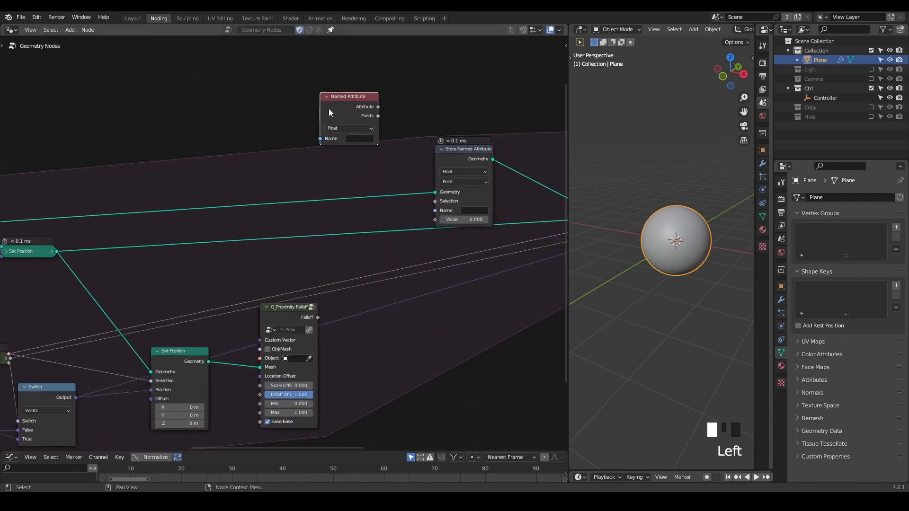
- Set the attribute name to F on both the new Store Named Attribute and the Named Attribute node
scroll(355, 199, up, 2)
middle_drag(355, 199, 292, 193)
click(455, 193)
text(F)
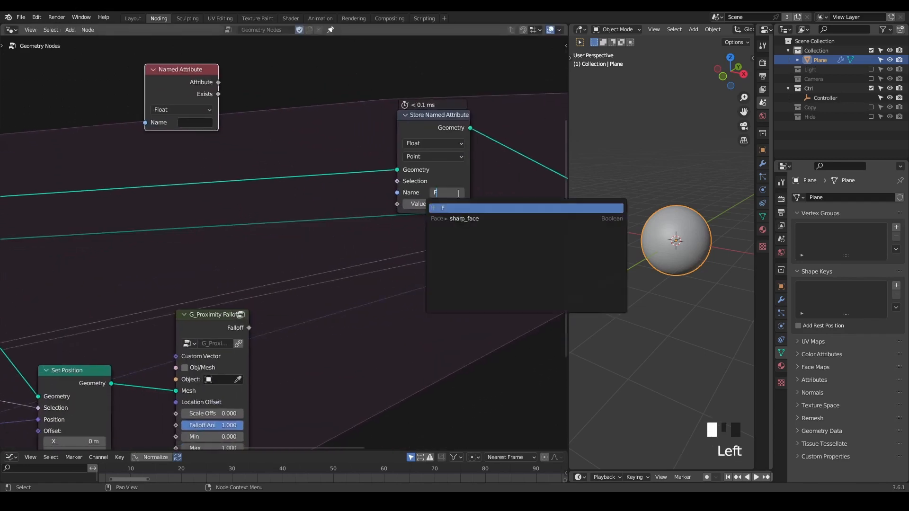
click(463, 208)
click(196, 123)
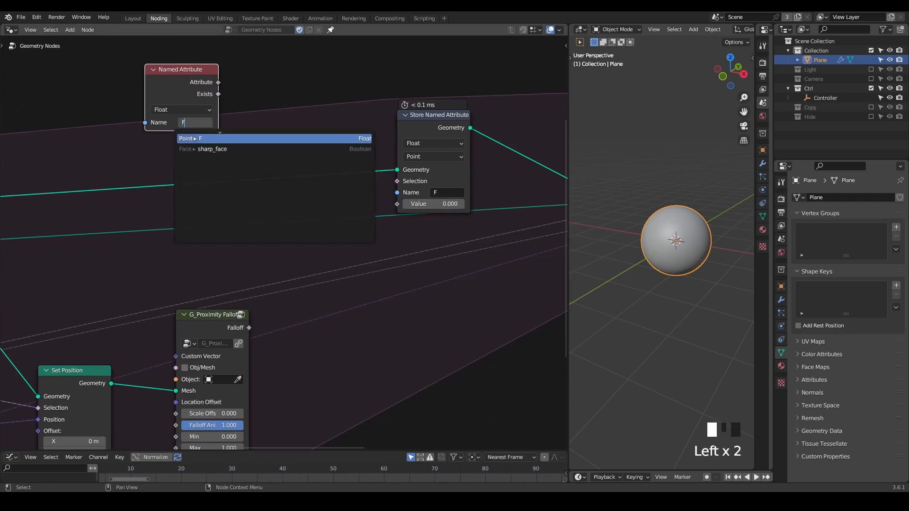
text(F)
key(Return)
- Sum the F attribute and G_Proximity Falloff's output with an Add math node and connect the result to Store Named Attribute's Value
click(234, 118)
key(shift+a)
text(ad)
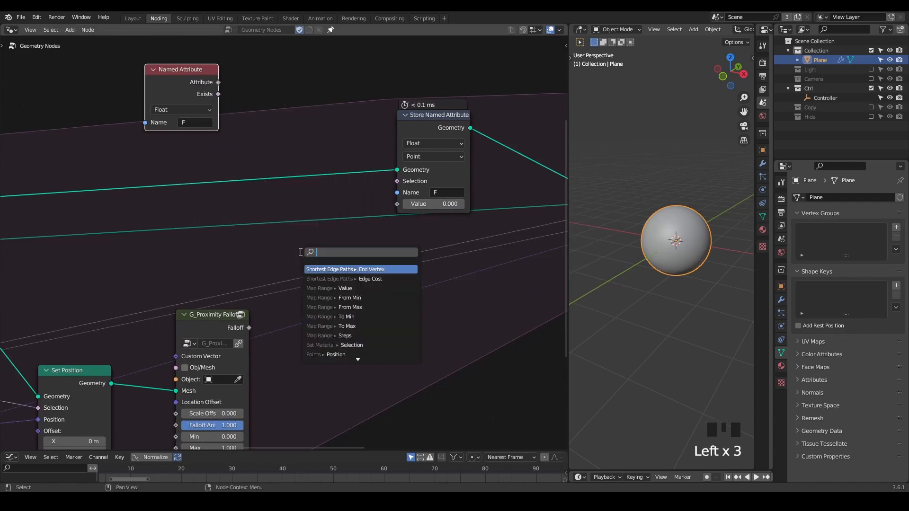
text(d)
key(Return)
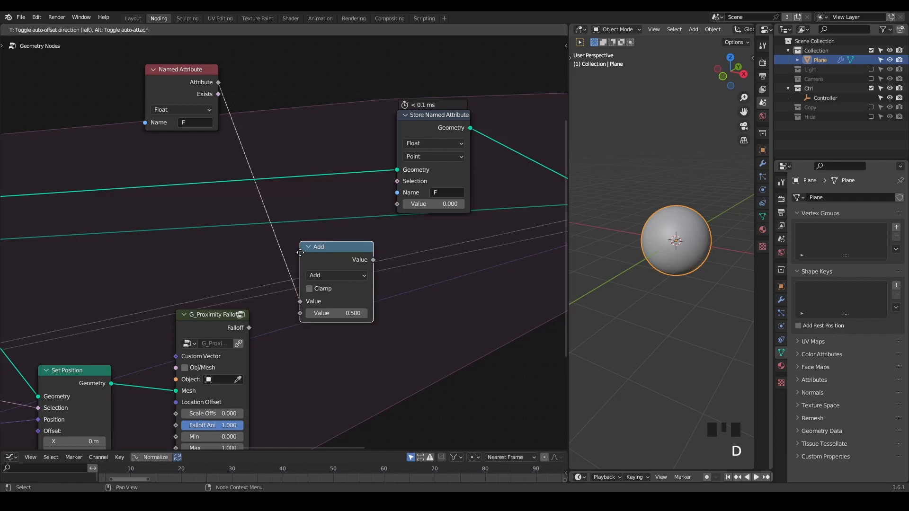
click(292, 235)
drag(213, 322, 291, 295)
drag(337, 245, 408, 202)
middle_drag(178, 327, 180, 283)
middle_drag(269, 322, 248, 356)
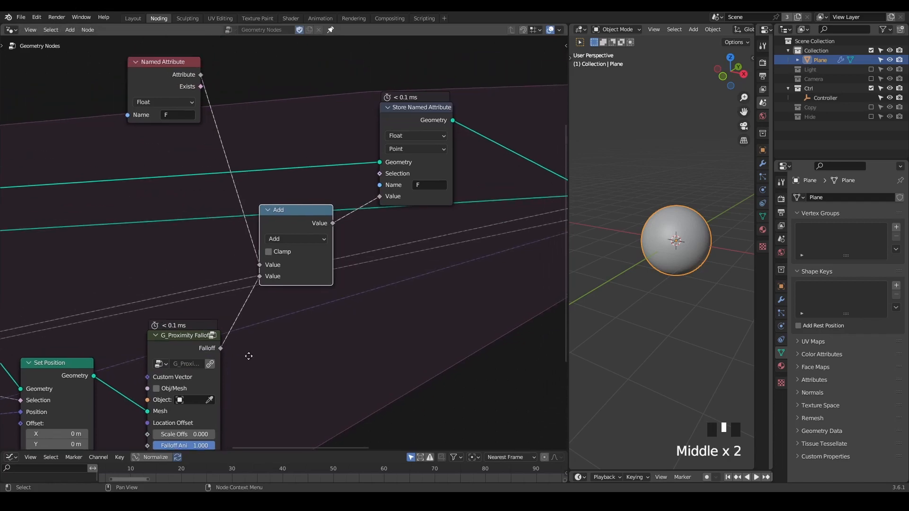
- Circle Store Named Attribute's name and value and the Named Attribute node with annotation strokes, and erase the marks
scroll(247, 356, down, 1)
key(d)
drag(352, 180, 380, 230)
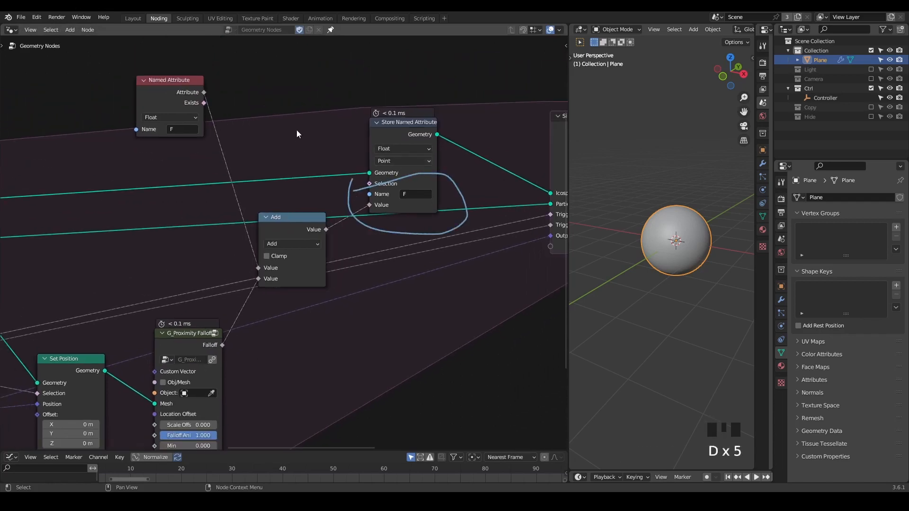
drag(182, 56, 131, 67)
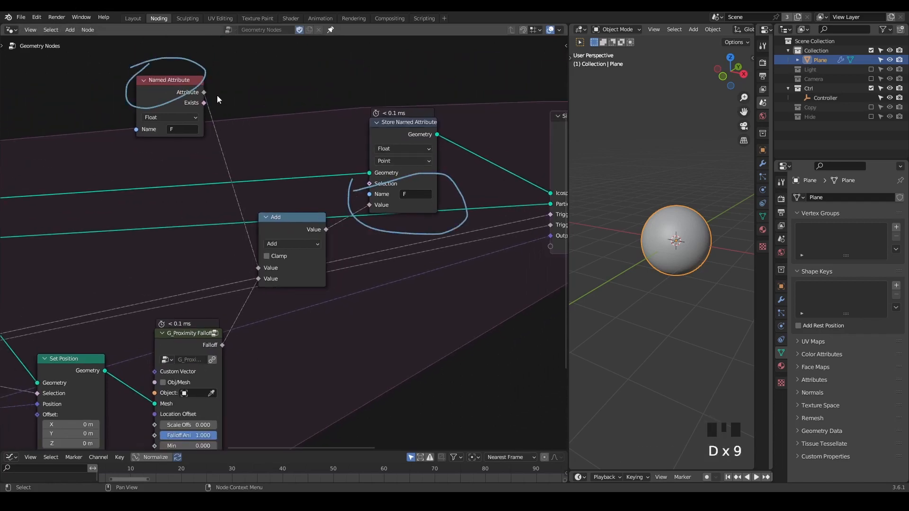
mouse_move(236, 175)
right_down()
mouse_move(46, 142)
mouse_move(172, 264)
mouse_move(352, 280)
right_up()
- Reposition the Add, Set Position and G_Proximity Falloff nodes, leaving a gap between Set Position and the falloff node
drag(288, 226, 305, 204)
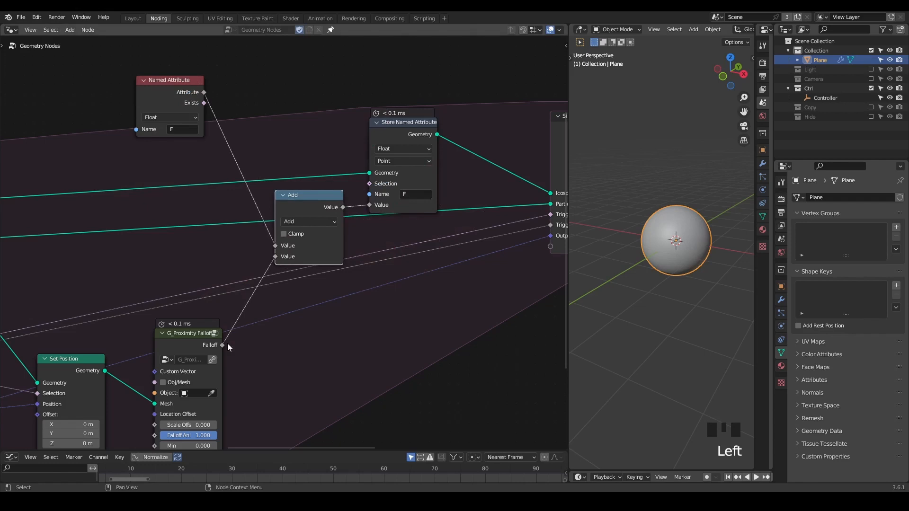
middle_drag(228, 347, 406, 203)
drag(265, 226, 239, 240)
scroll(239, 240, down, 2)
drag(357, 208, 432, 202)
middle_drag(256, 246, 304, 232)
- Insert a Delete Geometry node between Set Position and G_Proximity Falloff
click(303, 233)
key(shift+a)
text(delet)
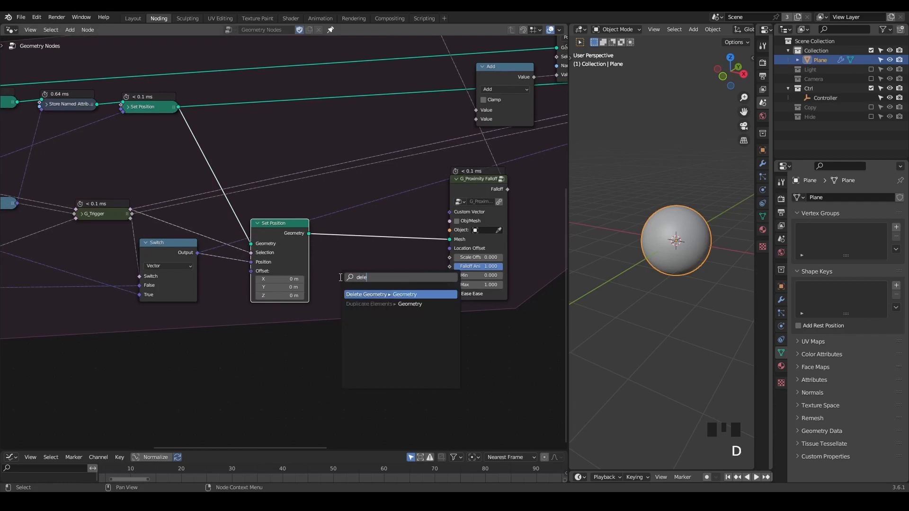
key(Return)
click(340, 277)
alt+drag(339, 277, 346, 222)
- Expand the collapsed G_Trigger node and move it away from the vector Switch node
middle_drag(195, 329, 374, 249)
scroll(374, 249, down, 1)
middle_drag(184, 249, 202, 252)
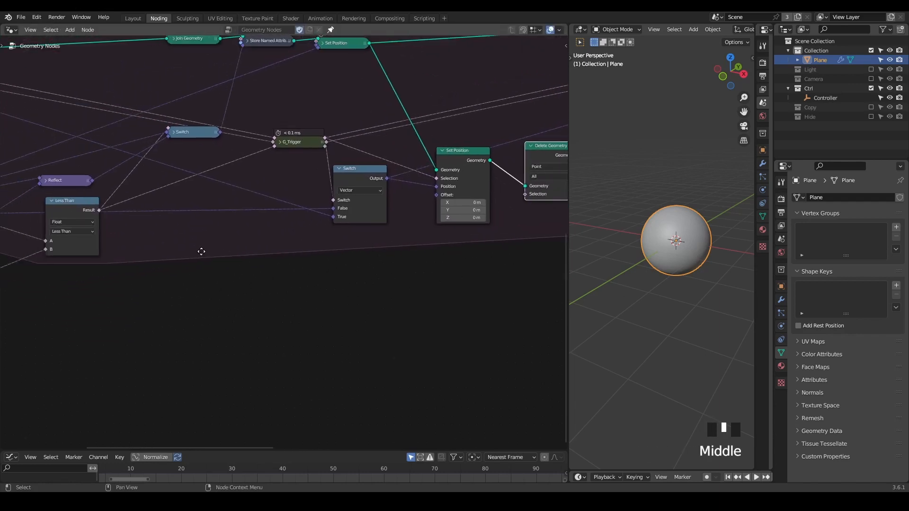
click(280, 140)
drag(286, 141, 242, 146)
middle_drag(558, 201, 272, 297)
scroll(342, 301, up, 2)
middle_drag(219, 272, 459, 193)
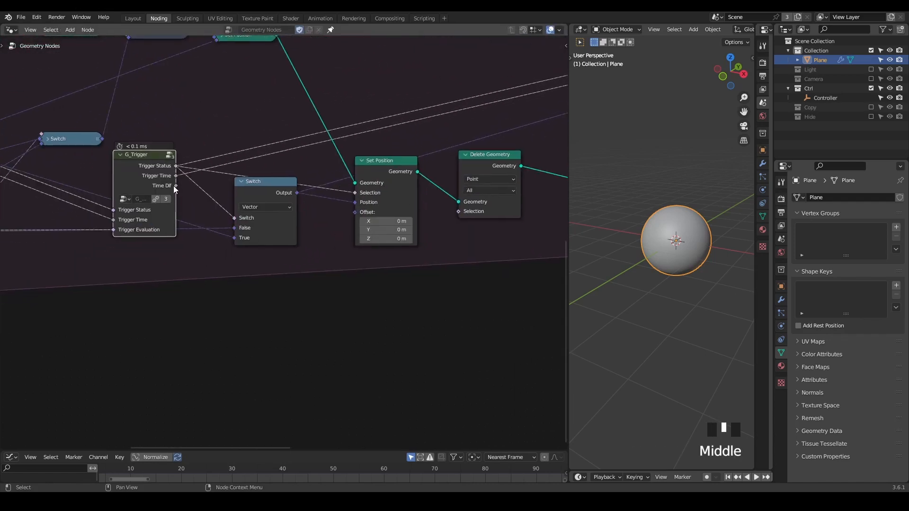
scroll(173, 186, up, 2)
drag(157, 164, 205, 300)
text(scene)
key(Escape)
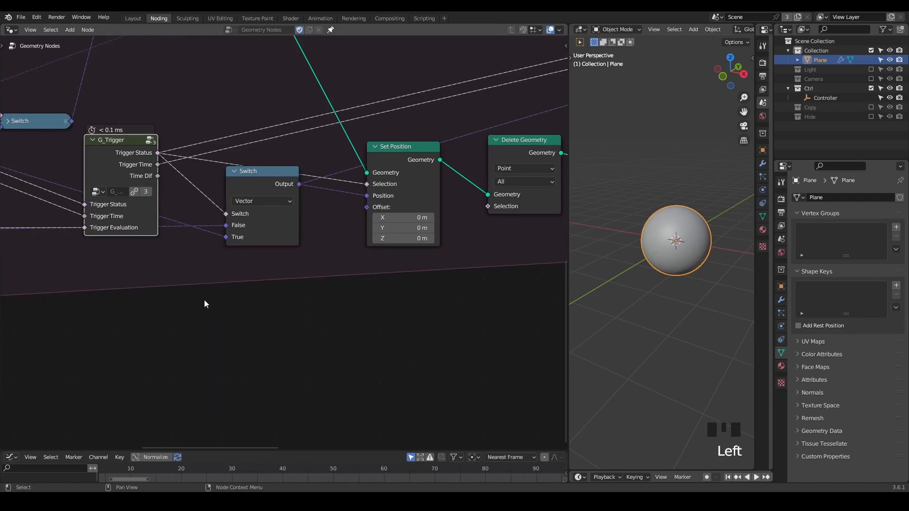
key(ctrl+a)
text(scene)
key(Return)
click(72, 258)
drag(118, 174, 187, 170)
right_drag(220, 155, 14, 219)
click(124, 277)
key(x)
- Add a Greater Than compare node fed by G_Trigger's Time Dif, set B to 1, and connect its result to Delete Geometry's Selection
middle_drag(186, 268, 76, 293)
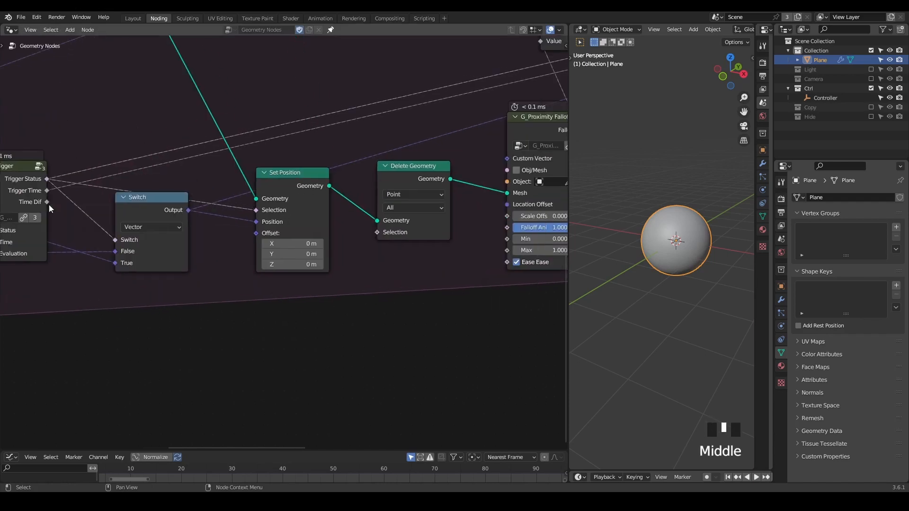
middle_drag(49, 205, 73, 195)
click(192, 357)
key(shift+a)
text(greater)
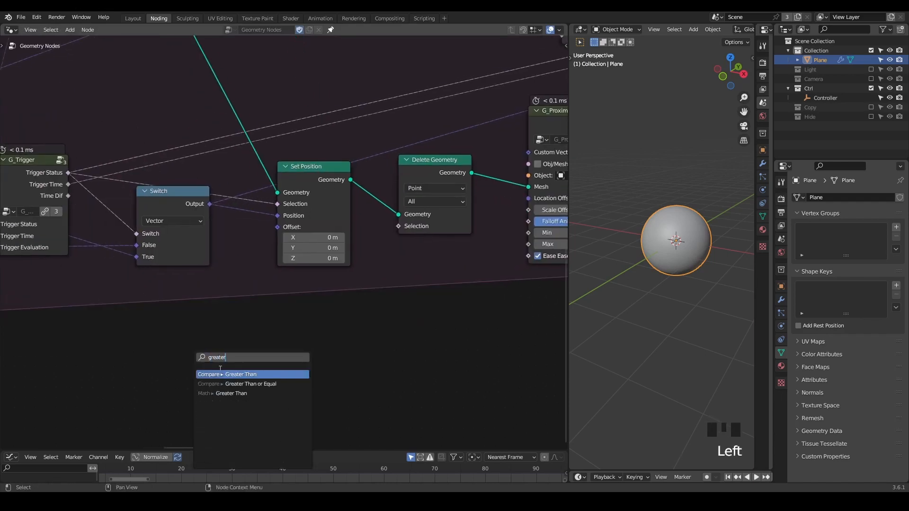
key(Return)
click(231, 360)
double_click(223, 372)
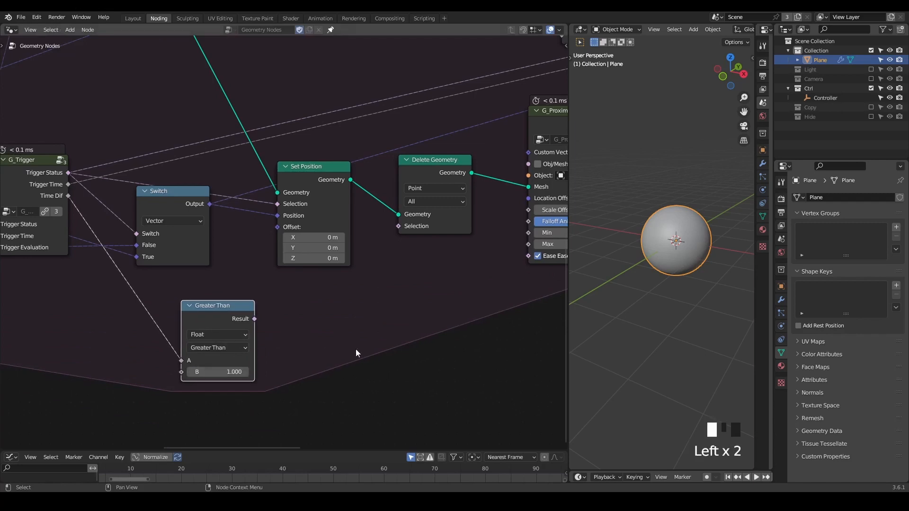
drag(255, 319, 400, 226)
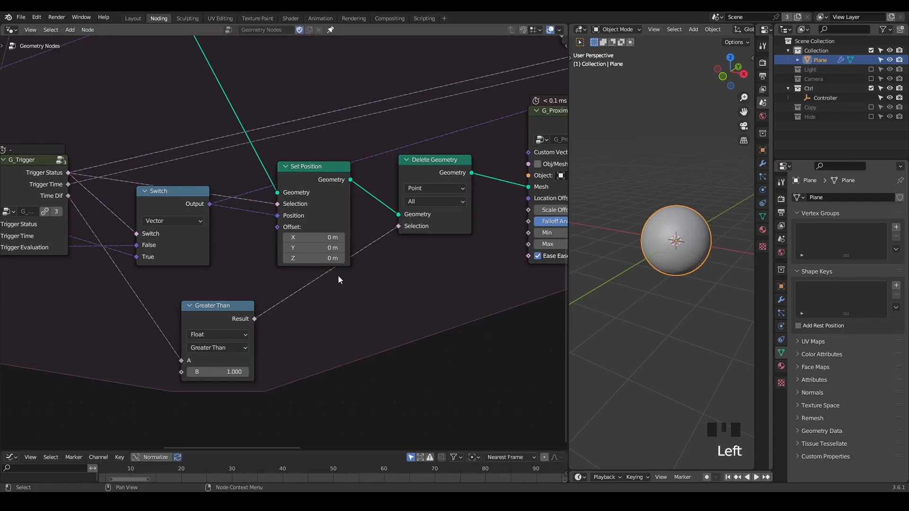
- Preview Simulation Output's Icosphere through a Viewer node placed above it, with the named attribute F as the viewed value
middle_drag(418, 139, 322, 223)
click(322, 224)
scroll(366, 181, down, 7)
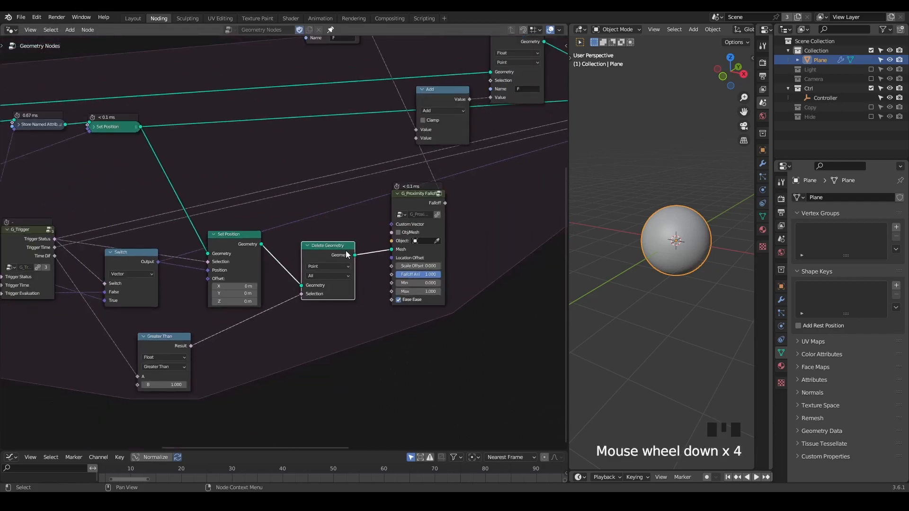
middle_drag(365, 181, 268, 237)
scroll(270, 239, up, 5)
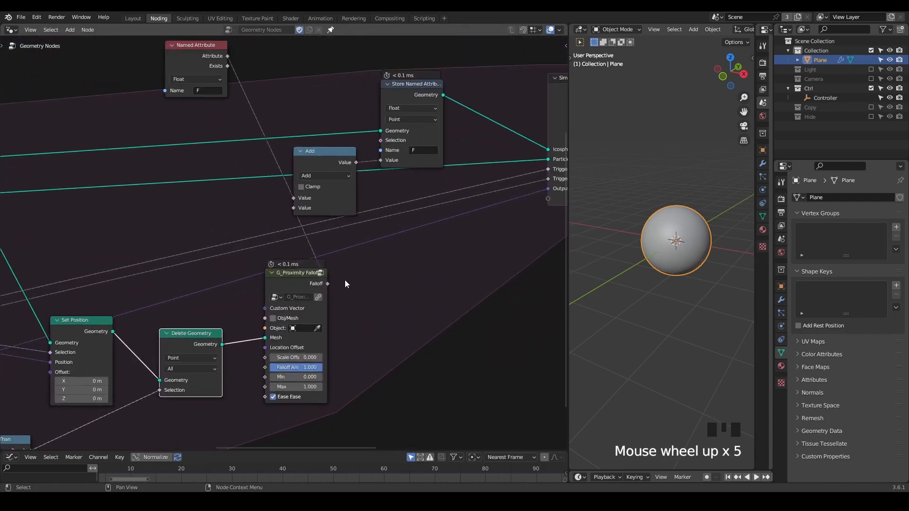
middle_drag(329, 280, 225, 294)
scroll(346, 238, down, 2)
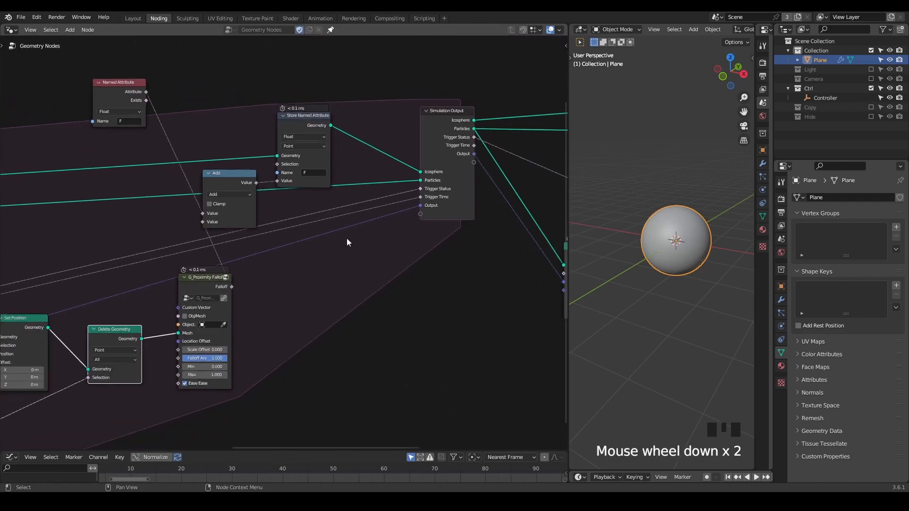
middle_drag(347, 238, 181, 282)
scroll(283, 241, down, 3)
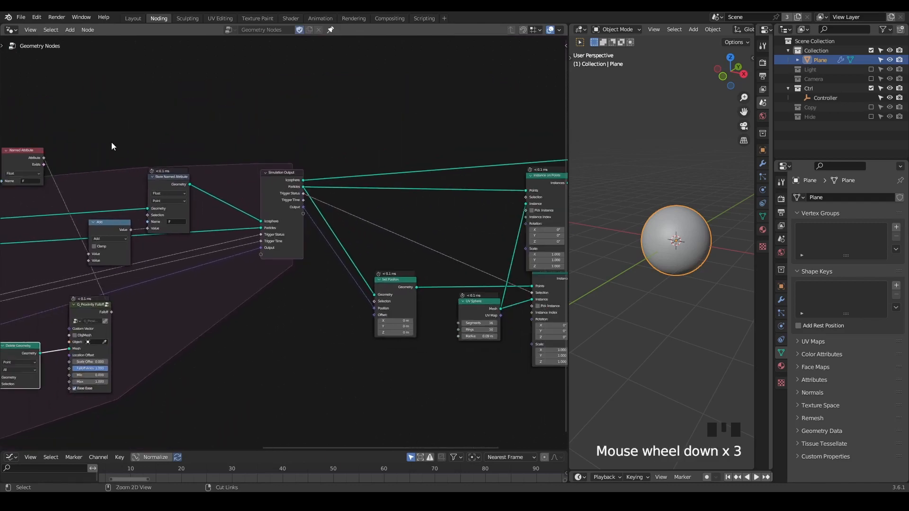
ctrl+shift+click(294, 185)
drag(344, 180, 366, 104)
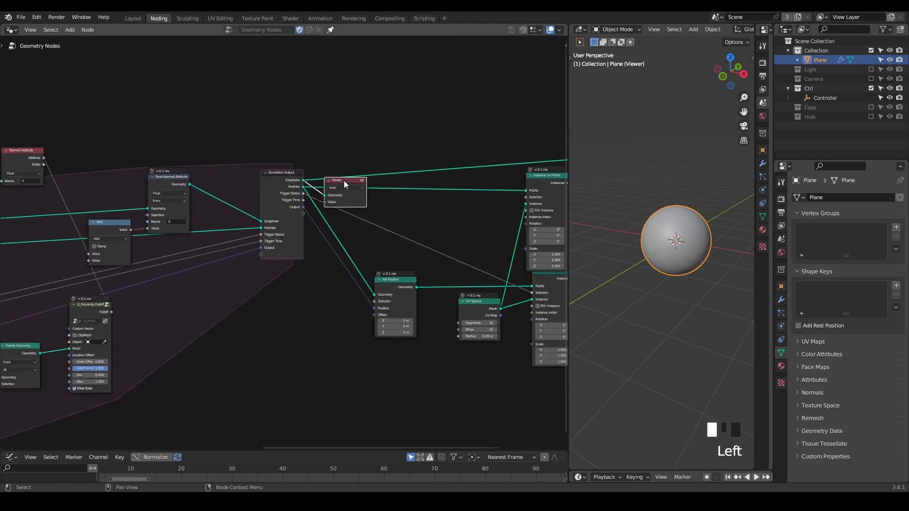
middle_drag(11, 145, 69, 126)
ctrl+shift+click(79, 141)
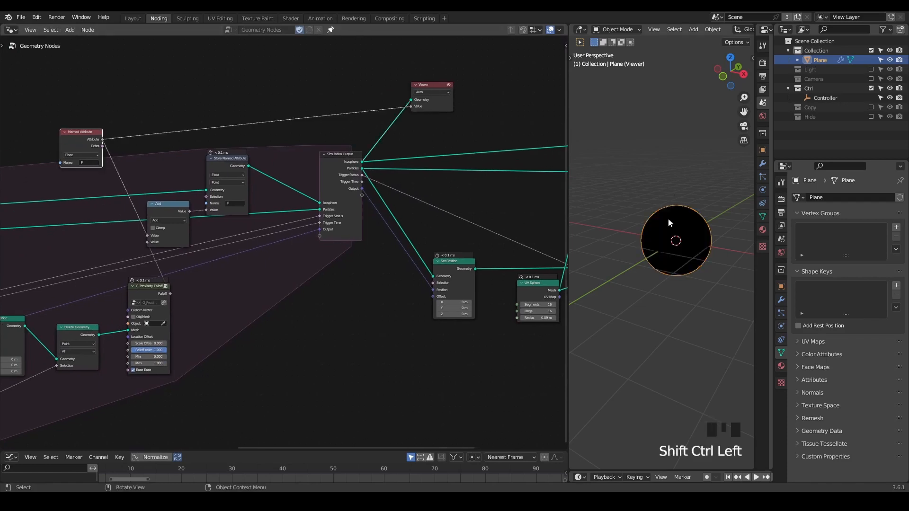
- Return the animation to the first frame and set G_Proximity Falloff's Scale Offset to 0.150
key(shift+space)
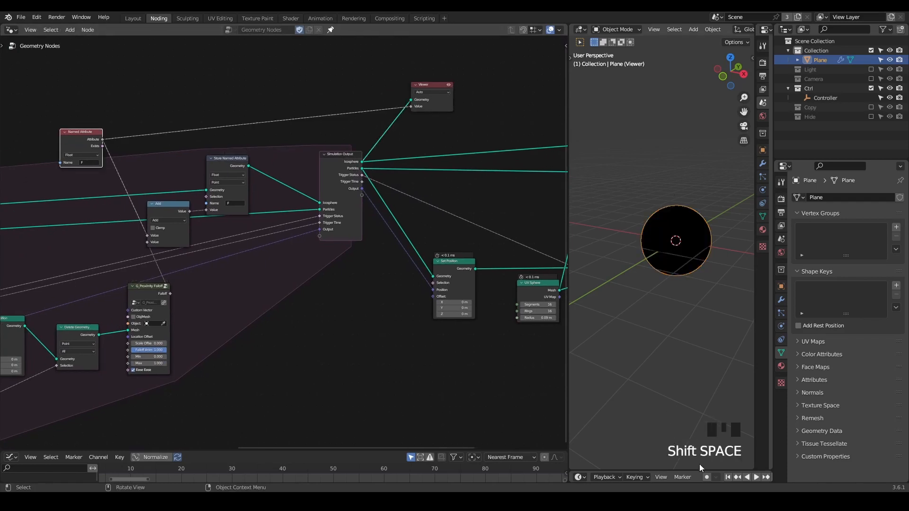
middle_drag(714, 478, 587, 477)
scroll(178, 328, up, 2)
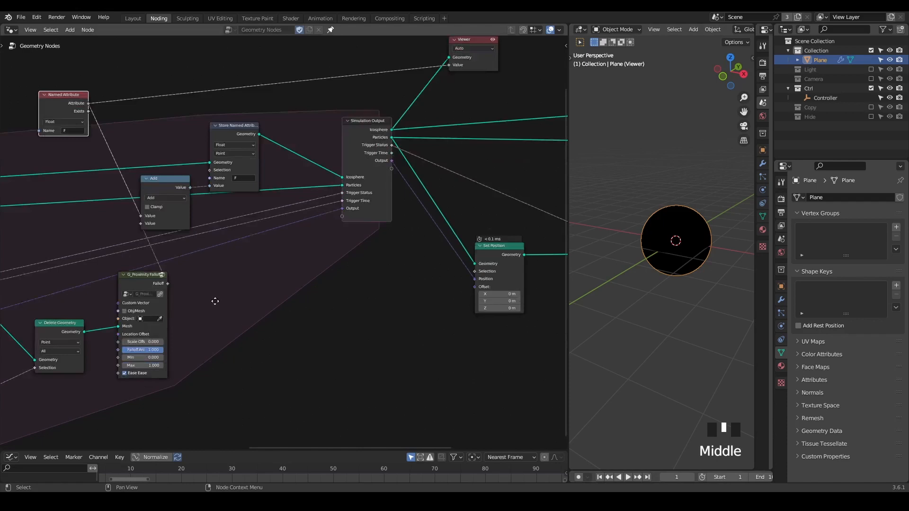
scroll(264, 264, up, 3)
scroll(264, 264, up, 3)
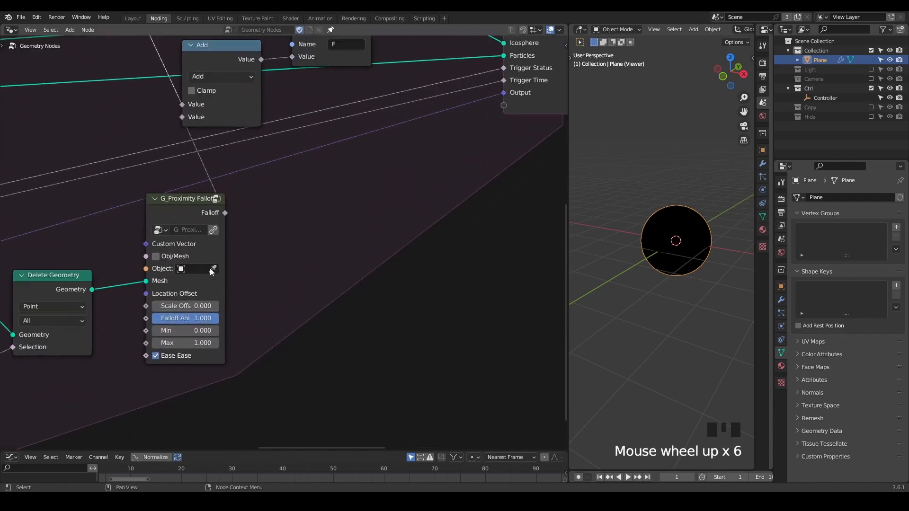
shift+click(155, 311)
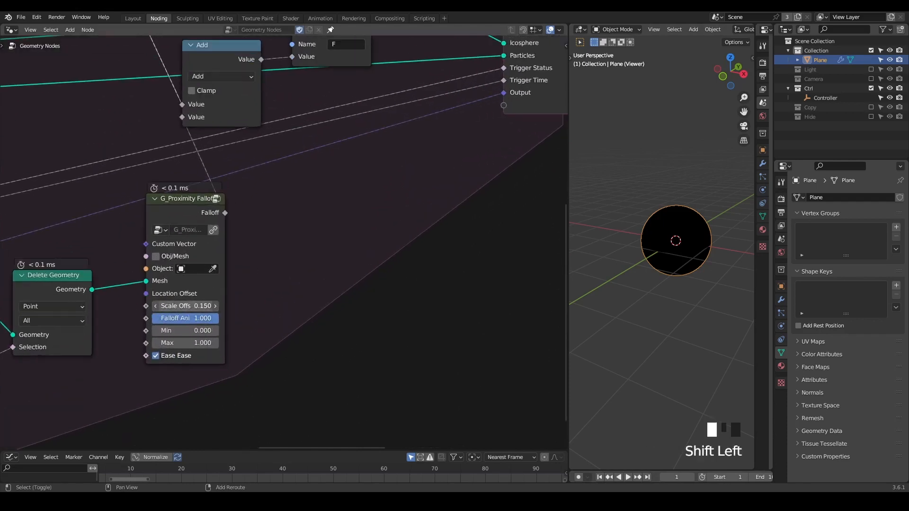
- Play the simulation and inspect how particle hits build up falloff on the icosphere, then rewind to the first frame
key(space)
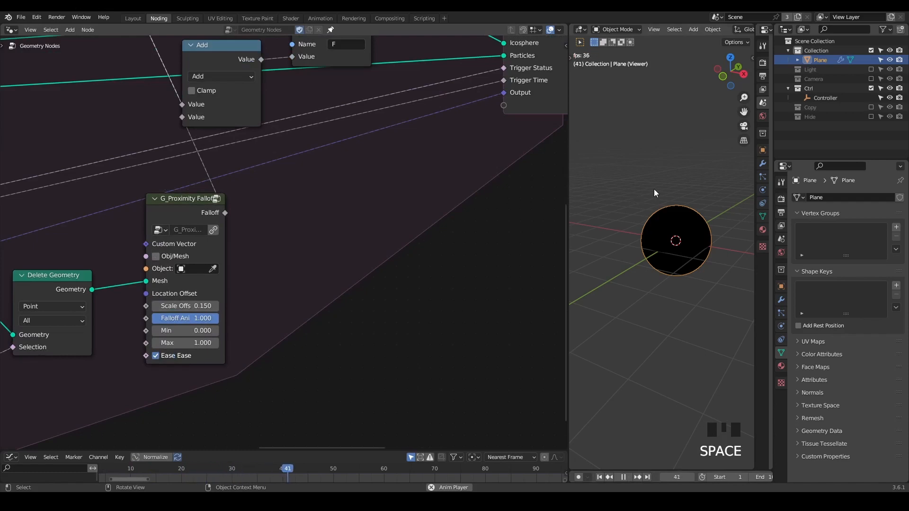
key(space)
key(space)
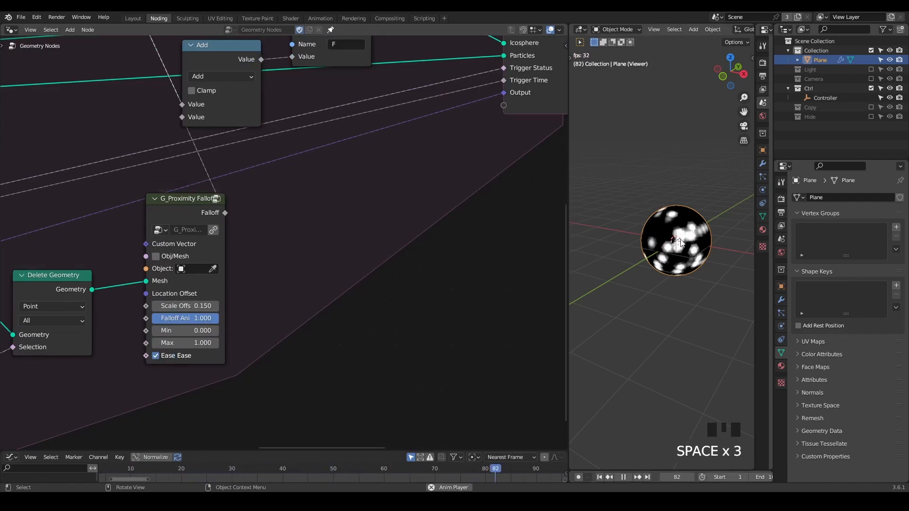
key(space)
scroll(678, 239, up, 3)
shift+middle_drag(677, 239, 668, 235)
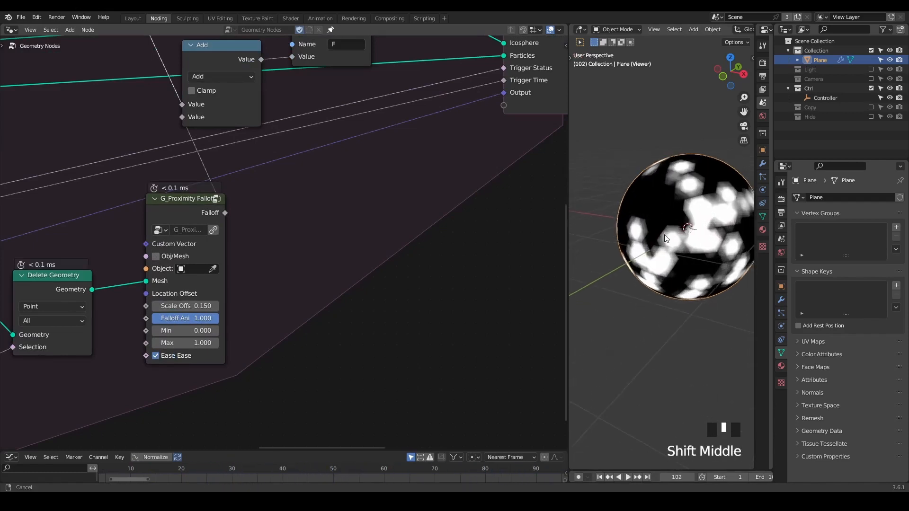
key(space)
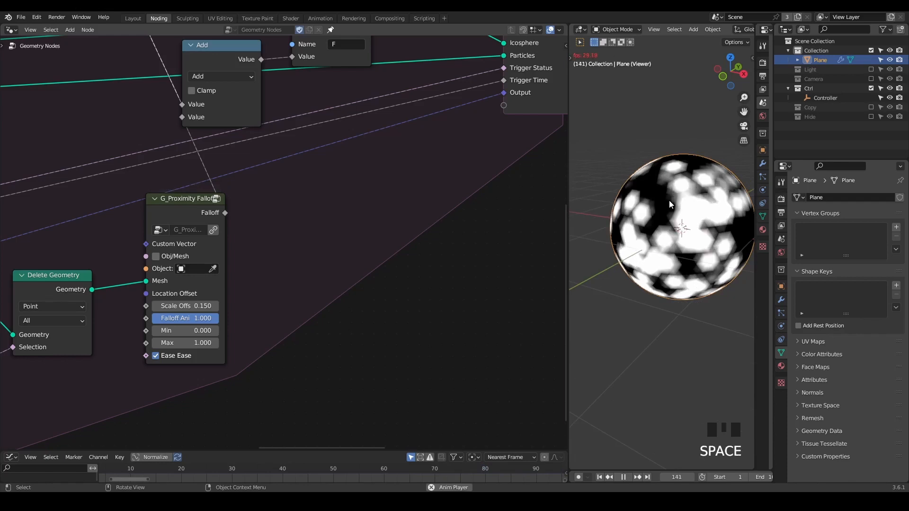
key(space)
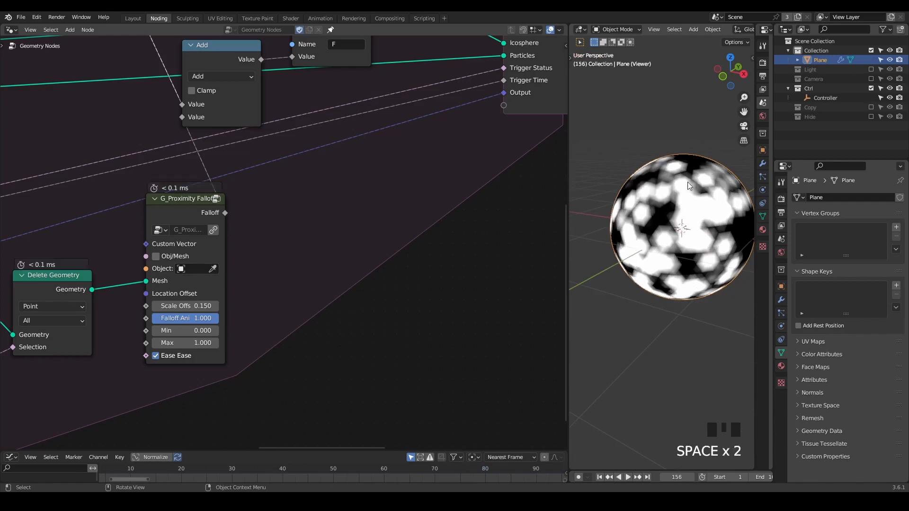
key(shift+space)
- Shift the Add node and the nodes after it away from Named Attribute to make room in the chain
middle_drag(544, 200, 368, 253)
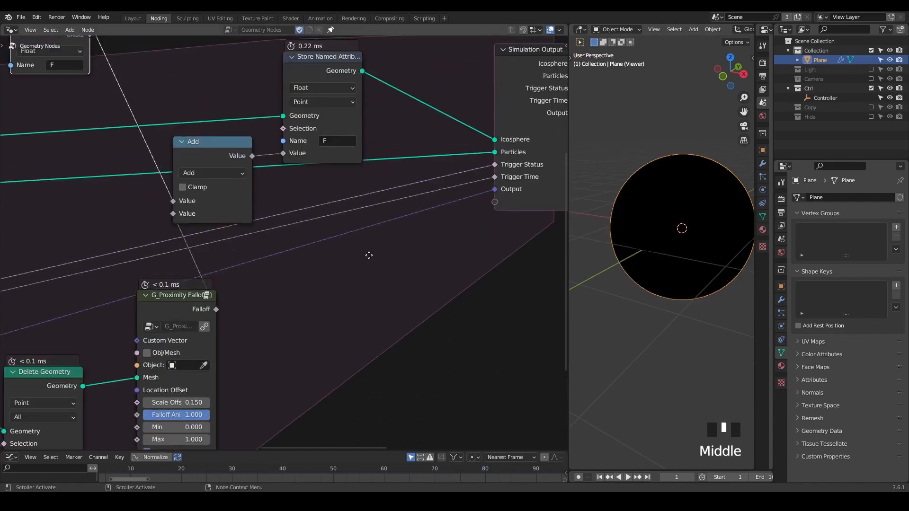
scroll(347, 165, down, 3)
scroll(362, 138, down, 2)
drag(469, 78, 205, 230)
key(g)
click(261, 249)
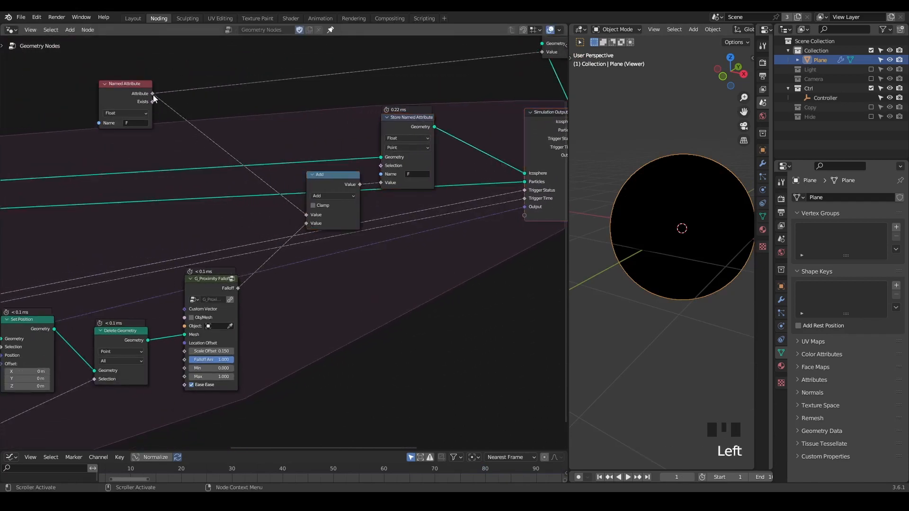
- Insert a Multiply math node with value 0.9 between Named Attribute F and Add's first input
drag(153, 94, 207, 193)
text(mul)
key(Return)
click(207, 194)
alt+drag(231, 196, 230, 123)
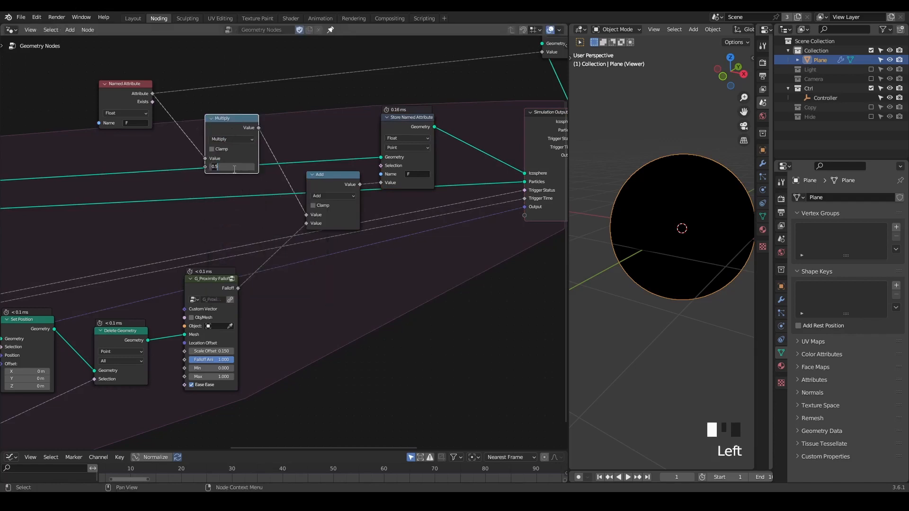
key(Return)
- Enlarge the 3D viewport, sketch annotations from Named Attribute to Store Named Attribute, and erase the strokes
drag(568, 124, 421, 124)
middle_drag(235, 152, 247, 165)
scroll(256, 171, up, 2)
mouse_move(41, 88)
mouse_down()
mouse_move(219, 150)
mouse_move(363, 177)
mouse_up()
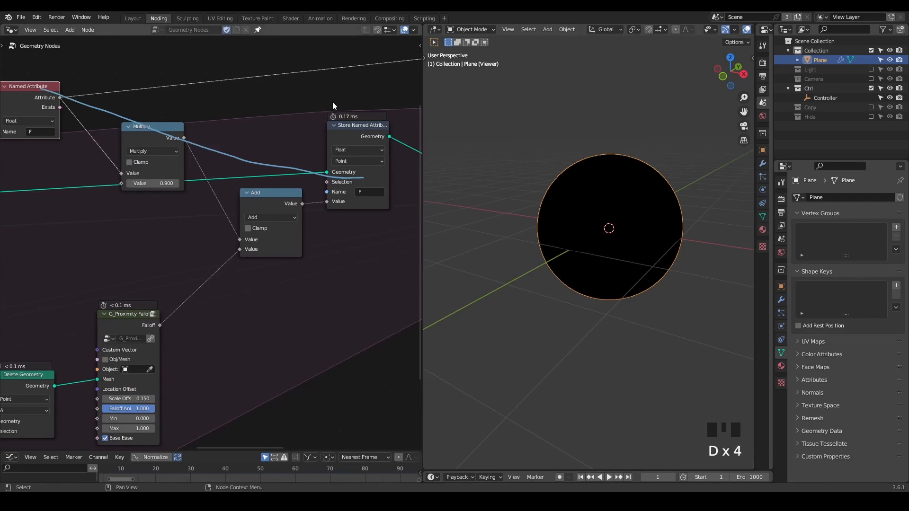
middle_drag(333, 104, 333, 117)
drag(327, 95, 328, 114)
key(d)
key(d)
key(d)
key(d)
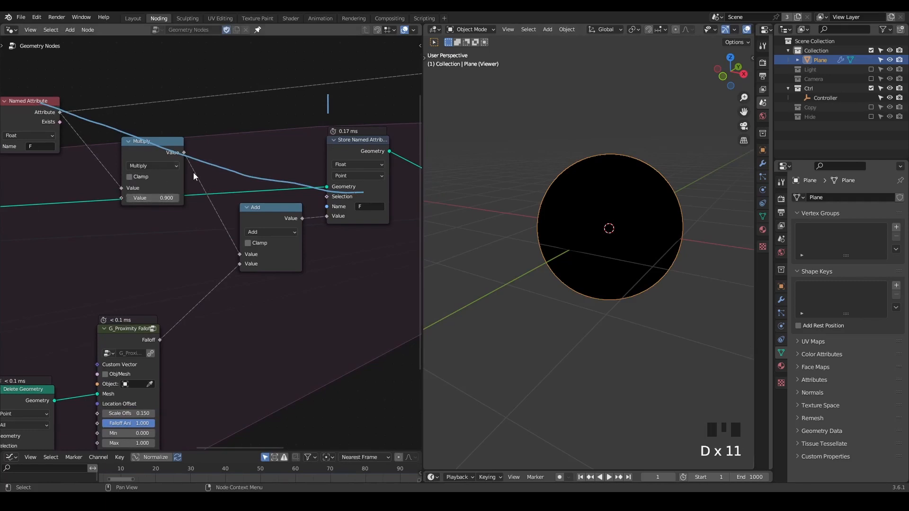
mouse_move(315, 57)
mouse_down()
mouse_move(325, 67)
mouse_move(316, 65)
mouse_up()
mouse_move(329, 78)
mouse_down()
mouse_move(349, 66)
mouse_move(342, 96)
mouse_up()
middle_drag(343, 101, 294, 181)
mouse_move(269, 97)
mouse_down()
mouse_move(271, 105)
mouse_move(277, 90)
mouse_move(317, 113)
mouse_move(350, 104)
mouse_up()
click(307, 116)
mouse_move(350, 104)
right_down()
mouse_move(355, 75)
mouse_move(254, 152)
right_up()
middle_drag(250, 183, 292, 155)
scroll(293, 155, down, 1)
mouse_move(106, 152)
right_down()
mouse_move(250, 251)
mouse_move(271, 244)
right_up()
- Replay the simulation from the first frame to check how the stored falloff decays on the icosphere, and rewind
key(shift+space)
key(space)
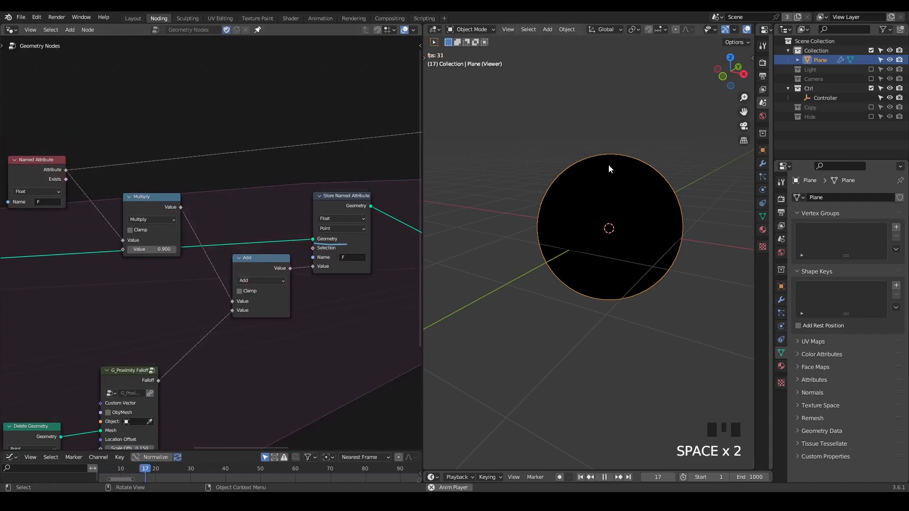
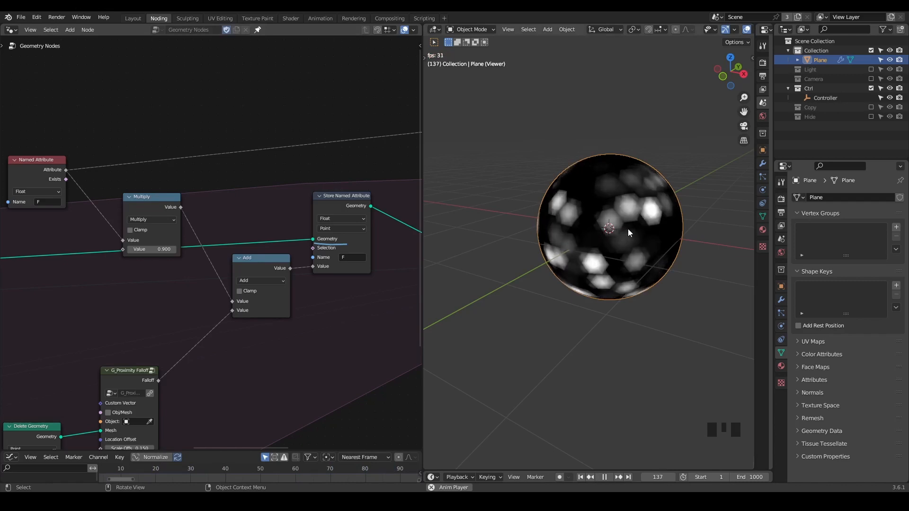
key(space)
key(shift+space)
- Erase the leftover annotation stroke on Store Named Attribute and move G_Proximity Falloff closer to the Add node
middle_drag(378, 148, 212, 113)
mouse_move(213, 208)
right_down()
mouse_move(222, 216)
mouse_move(156, 209)
right_up()
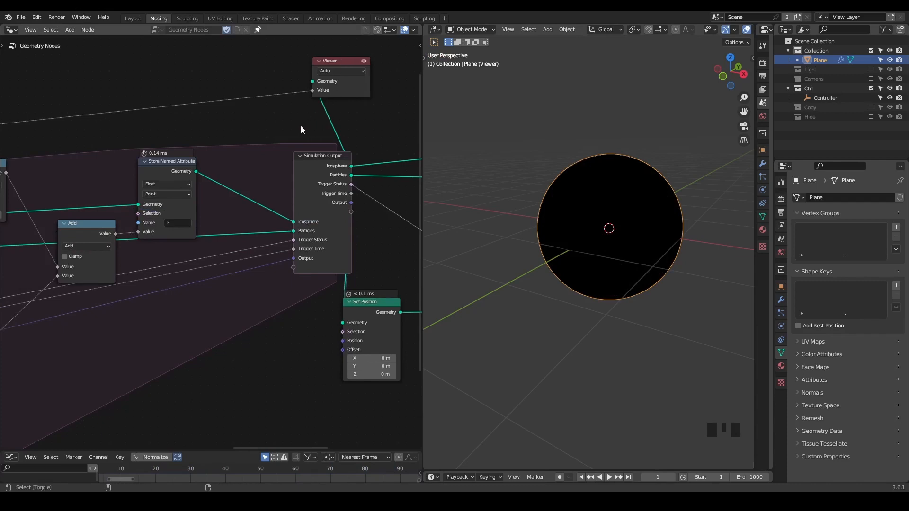
key(ctrl+alt+shift+q)
middle_drag(203, 152, 318, 162)
drag(102, 284, 147, 279)
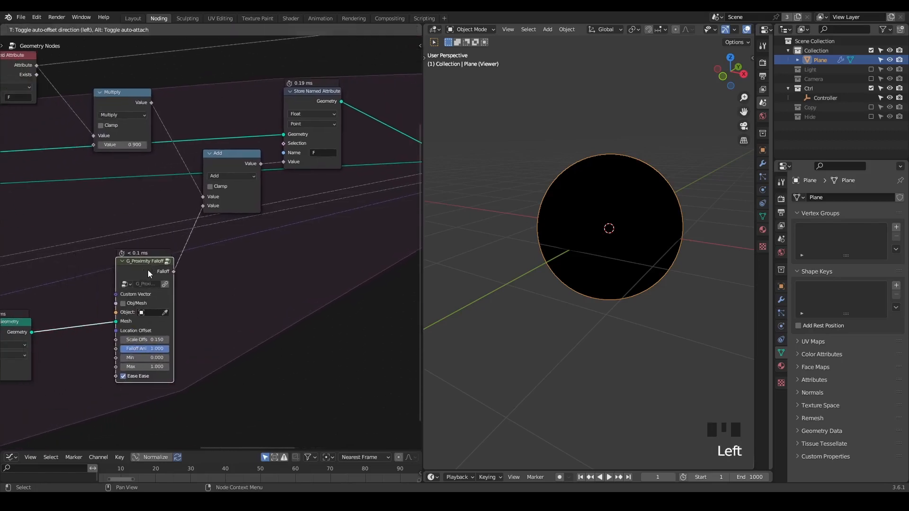
- Sketch falloff zone annotations on the icosphere in the viewport and erase them
middle_drag(614, 194, 608, 193)
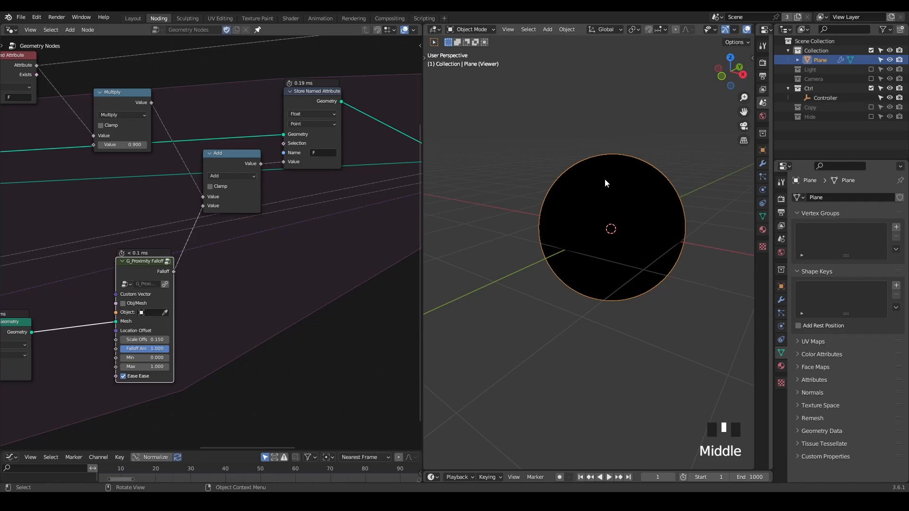
key(d)
mouse_move(595, 166)
mouse_down()
mouse_move(601, 192)
mouse_move(610, 150)
mouse_move(585, 196)
mouse_move(625, 146)
mouse_move(596, 147)
mouse_up()
key(d)
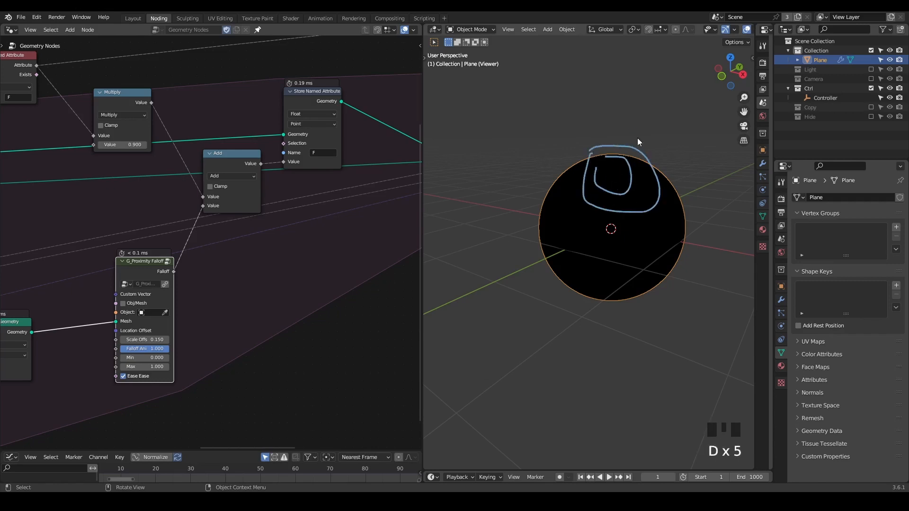
key(d)
mouse_move(620, 130)
right_down()
mouse_move(649, 203)
mouse_move(597, 205)
right_up()
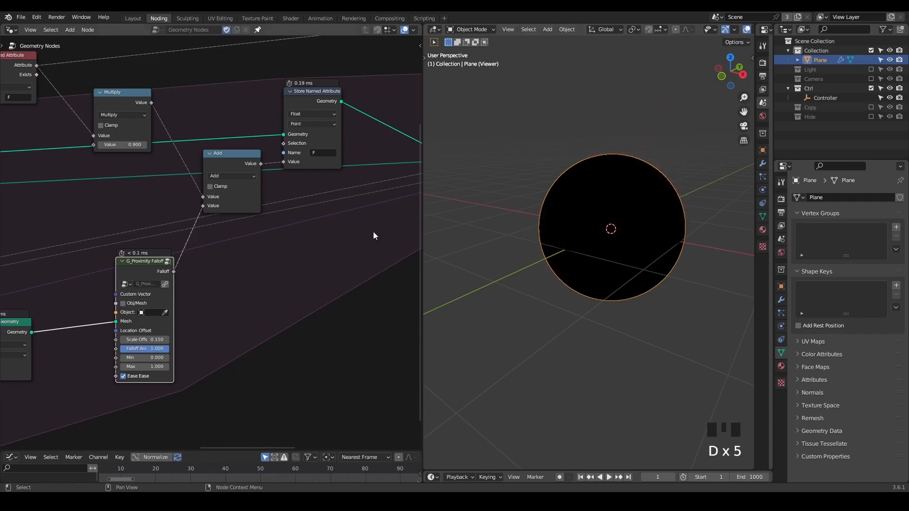
- Widen the node editor and delete the Viewer node above Simulation Output
middle_drag(348, 225, 259, 251)
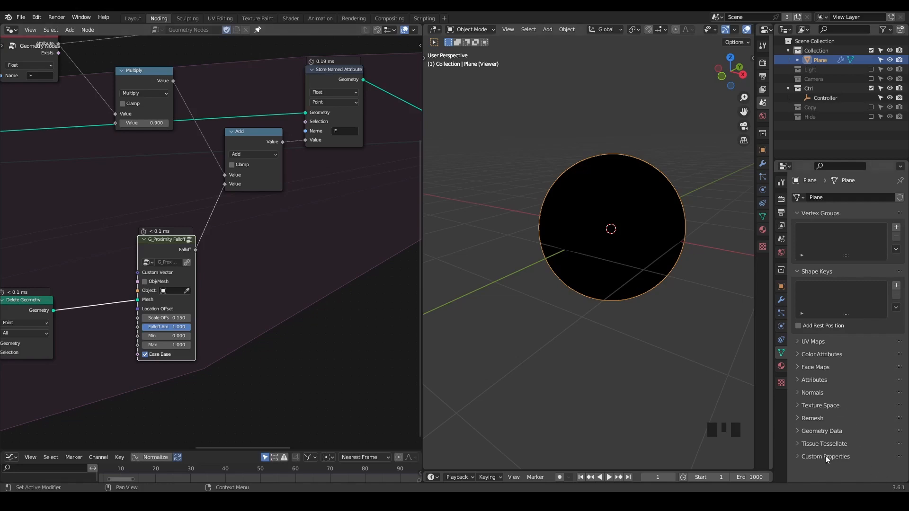
middle_drag(350, 196, 291, 257)
scroll(292, 257, down, 3)
middle_drag(304, 211, 257, 161)
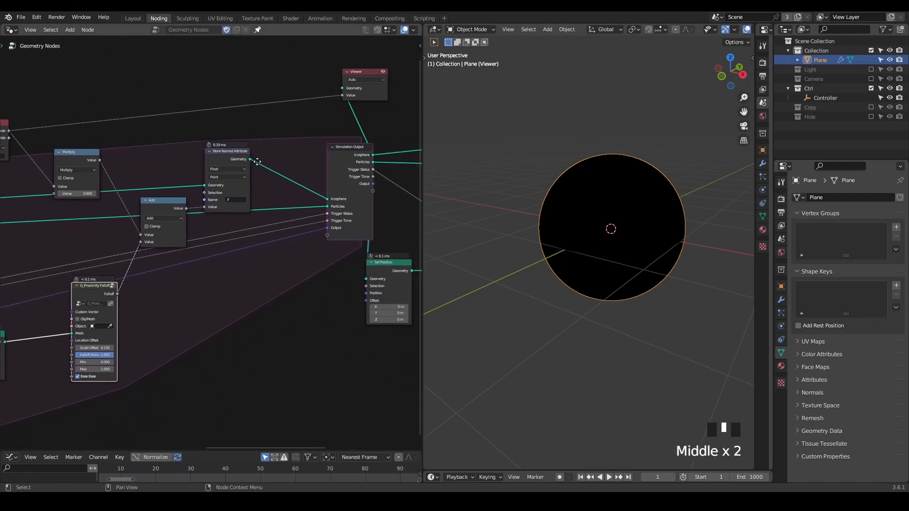
click(365, 70)
drag(424, 98, 538, 104)
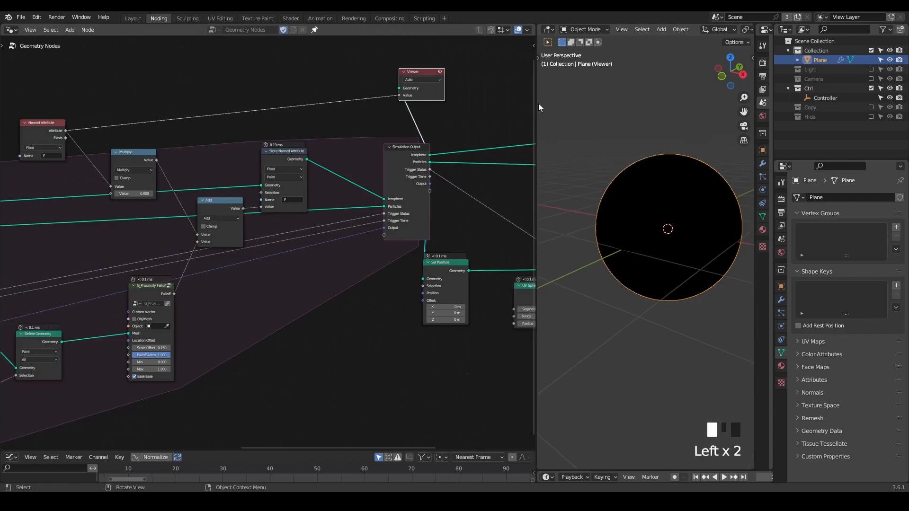
click(421, 70)
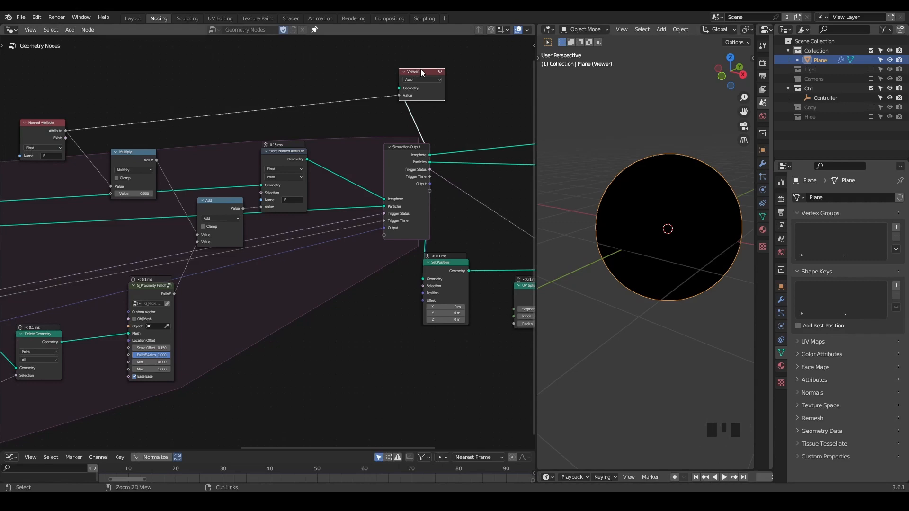
key(ctrl+x)
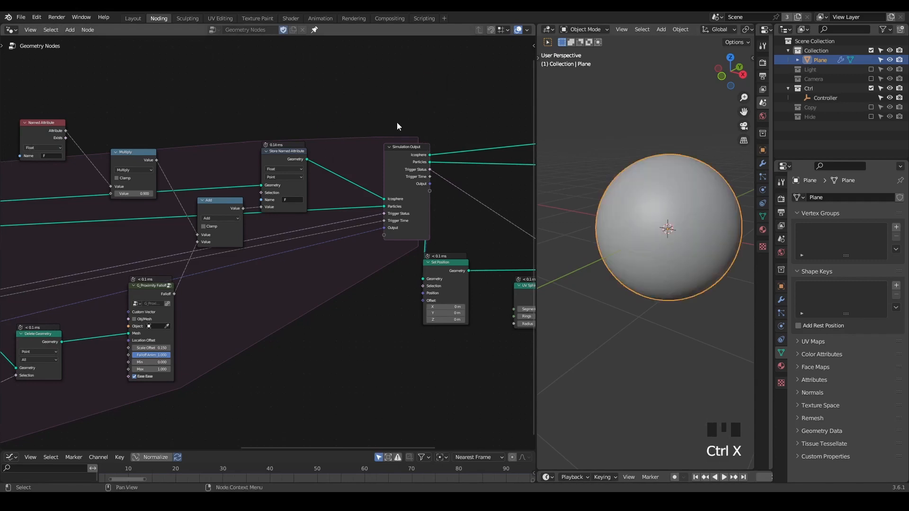
- Insert a G_Normal Displacement group between Store Named Attribute and Simulation Output's Icosphere input
key(ctrl+a)
text(n)
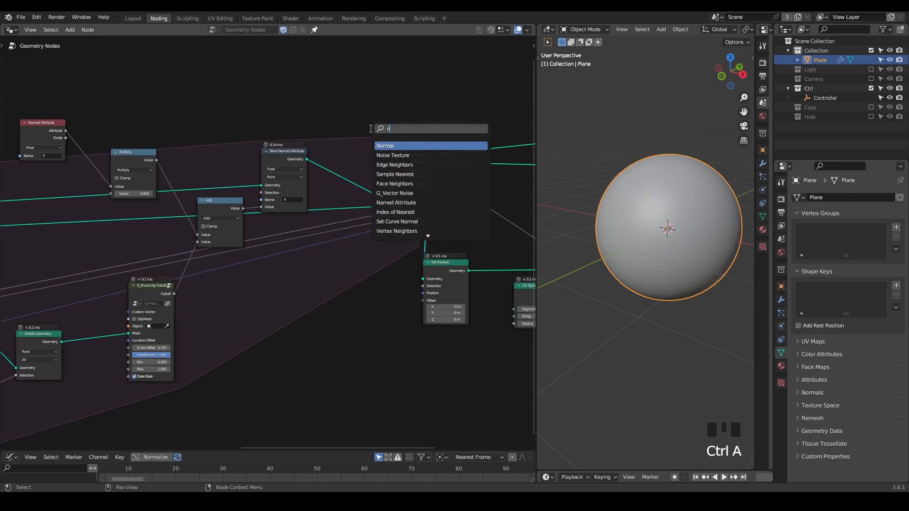
text(ormal dis)
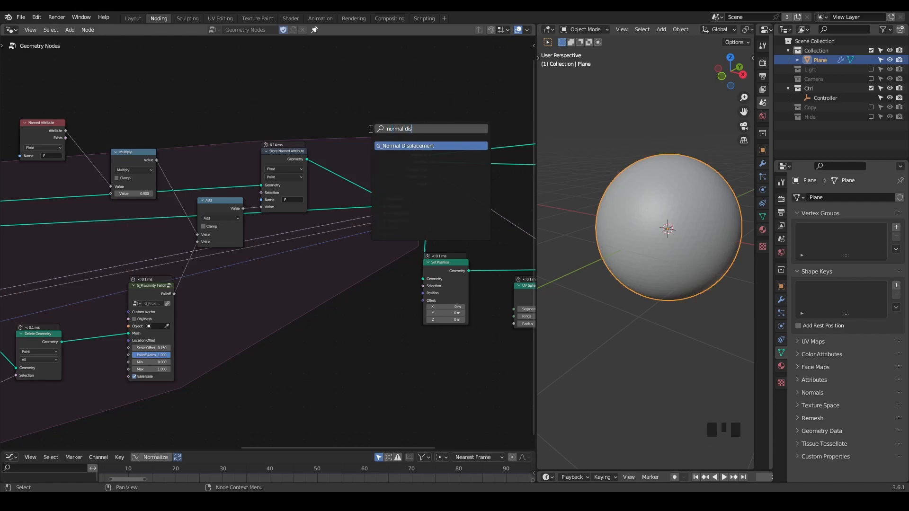
key(Return)
click(296, 143)
- Reposition G_Proximity Falloff slightly and connect its Falloff output to G_Normal Displacement's Displacement input
scroll(291, 226, up, 3)
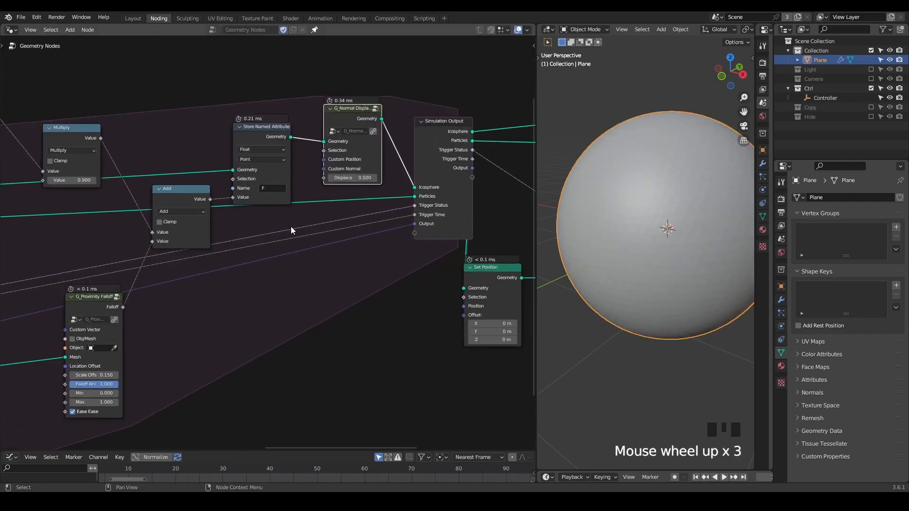
middle_drag(291, 226, 315, 235)
drag(123, 312, 109, 323)
drag(156, 299, 374, 159)
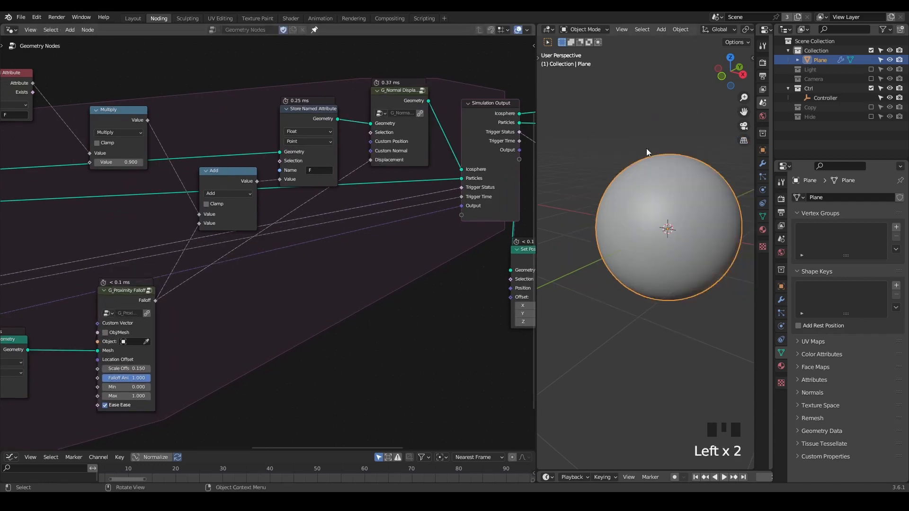
- Play the simulation from the first frame and examine the displaced icosphere from another angle
key(shift+space)
key(space)
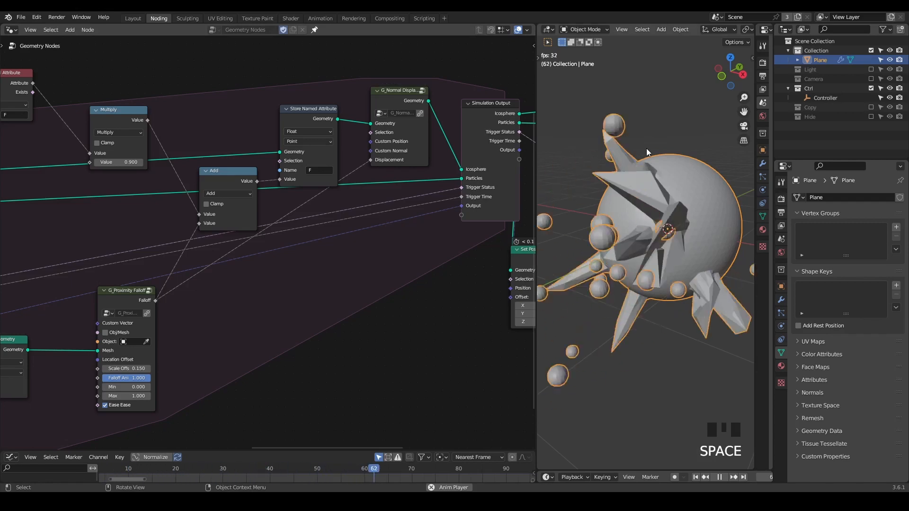
key(space)
middle_drag(647, 149, 677, 184)
- Move G_Proximity Falloff further from the Add node and set its Scale Offset to 0.100
middle_drag(214, 305, 295, 244)
drag(221, 239, 212, 270)
middle_drag(638, 212, 657, 234)
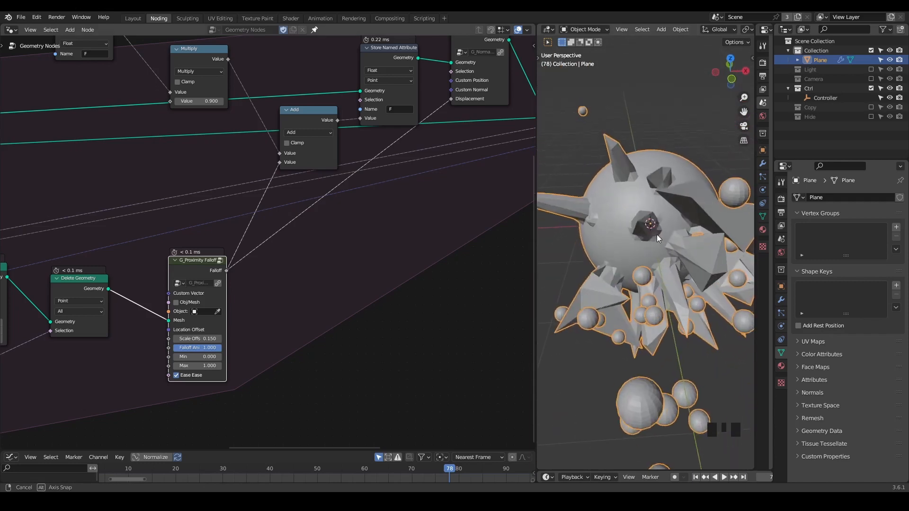
scroll(229, 266, up, 2)
mouse_move(184, 354)
mouse_down()
mouse_move(175, 355)
mouse_move(184, 355)
mouse_up()
- Insert a G_Negati group between G_Proximity Falloff and G_Normal Displacement, using its Negative output for the Displacement
key(ctrl+a)
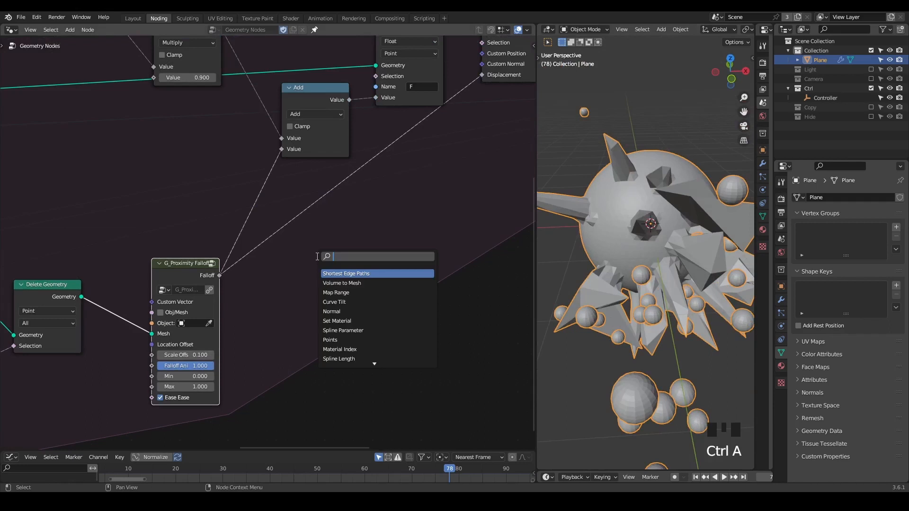
text(negati)
key(Return)
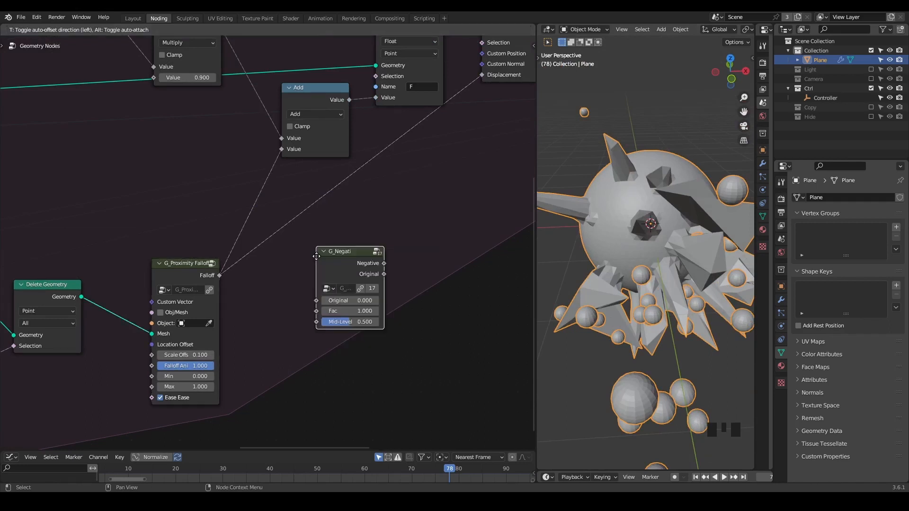
click(277, 216)
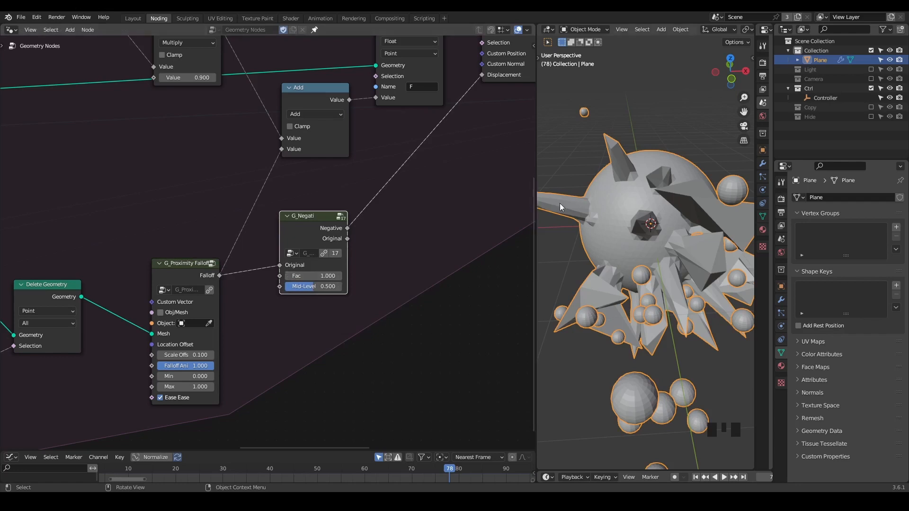
- Enlarge the 3D viewport and replay the simulation from the first frame to check the negated displacement
drag(536, 198, 423, 197)
key(shift+space)
key(space)
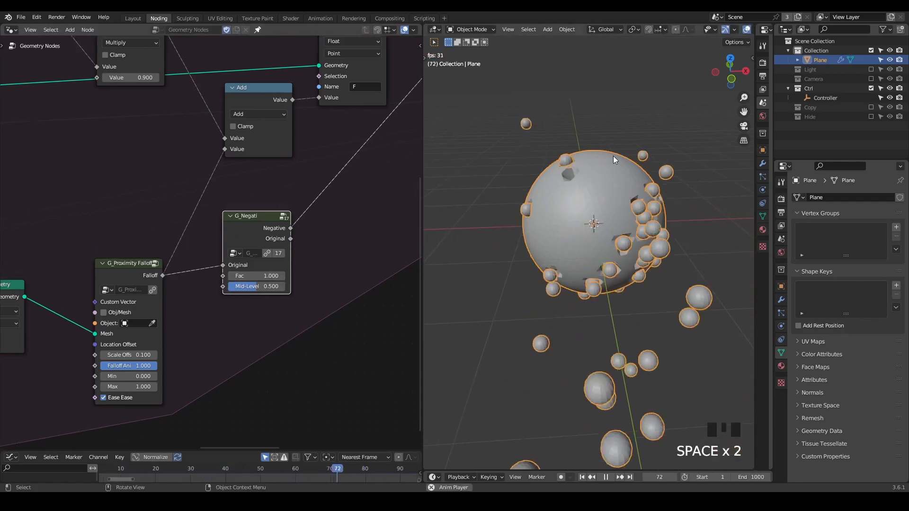
key(space)
- Mute the link from the lower Instance on Points node into the Join Geometry node after Simulation Output
middle_drag(418, 229, 287, 223)
ctrl+middle_drag(253, 182, 269, 242)
middle_drag(269, 242, 227, 240)
ctrl+alt+right_drag(266, 159, 293, 159)
- Reposition the output nodes after Simulation Output, moving the lower Set Position, UV Sphere and Instance on Points nodes closer in
drag(365, 88, 189, 205)
key(g)
click(282, 206)
drag(284, 208, 137, 260)
key(g)
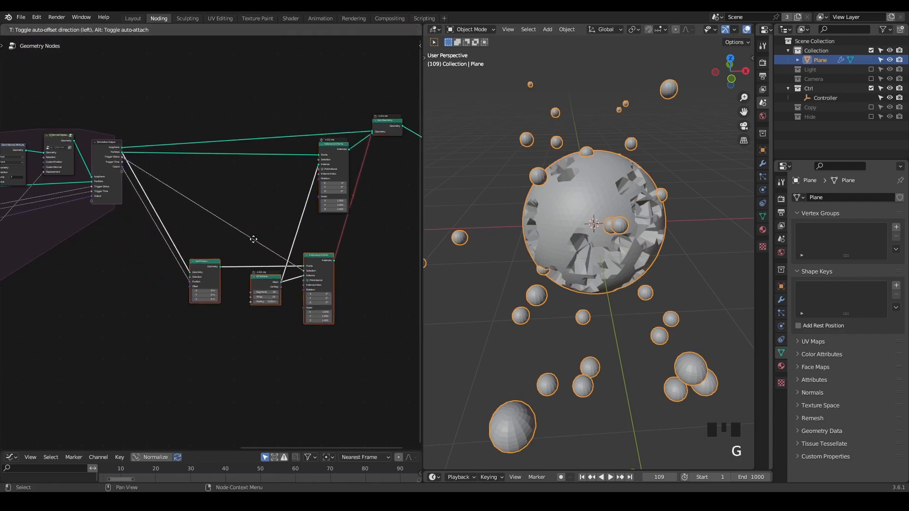
click(241, 230)
click(240, 231)
- Examine the dented icosphere surface up close from several angles, shifting G_Negati slightly away from G_Proximity Falloff
scroll(646, 212, up, 2)
middle_drag(646, 212, 592, 237)
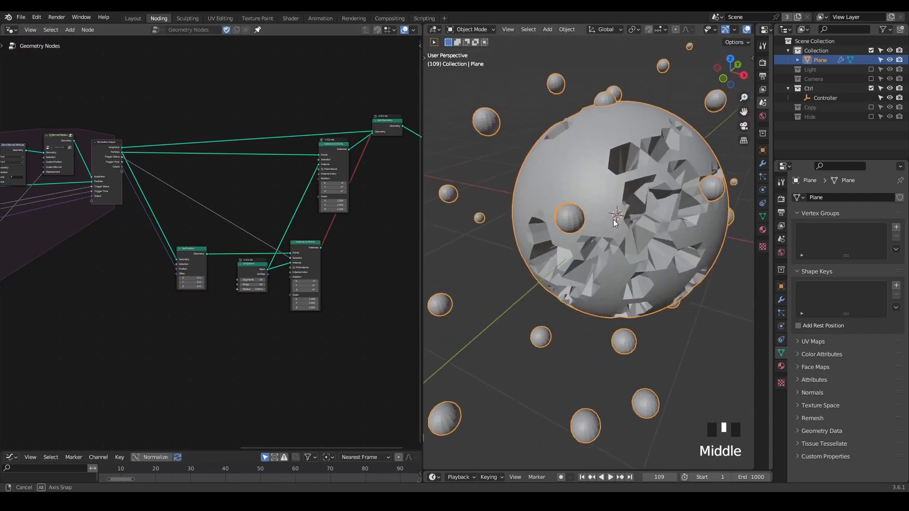
middle_drag(147, 220, 196, 210)
scroll(354, 216, up, 7)
drag(182, 223, 220, 225)
middle_drag(568, 210, 627, 196)
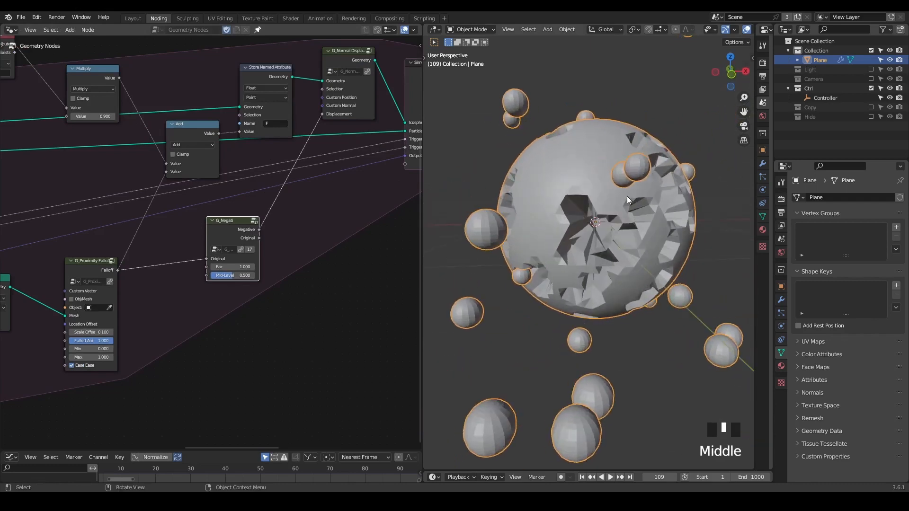
scroll(613, 229, up, 2)
middle_drag(614, 228, 632, 208)
scroll(183, 255, up, 4)
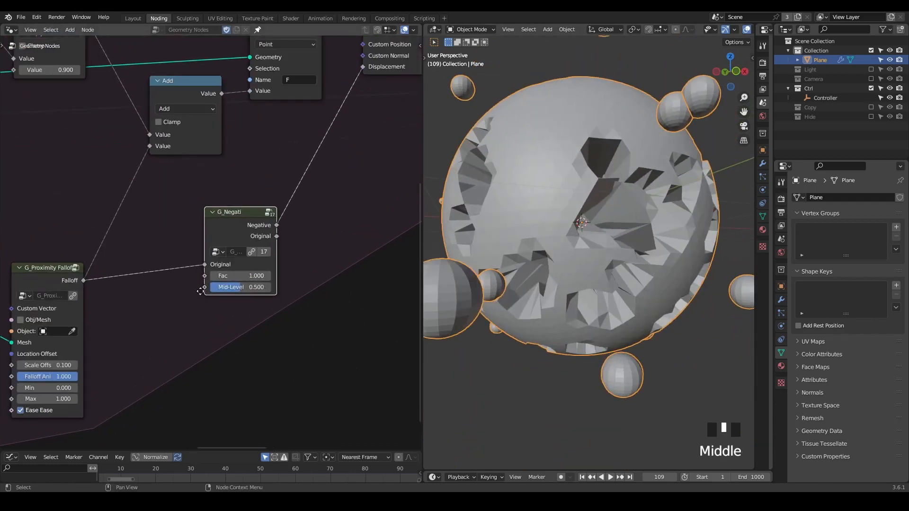
- Add a G_Value Precision group, connecting Falloff to its Value input and its Value output to G_Negati's Fac
middle_drag(200, 291, 224, 272)
drag(255, 210, 287, 209)
key(ctrl+a)
text(value pr)
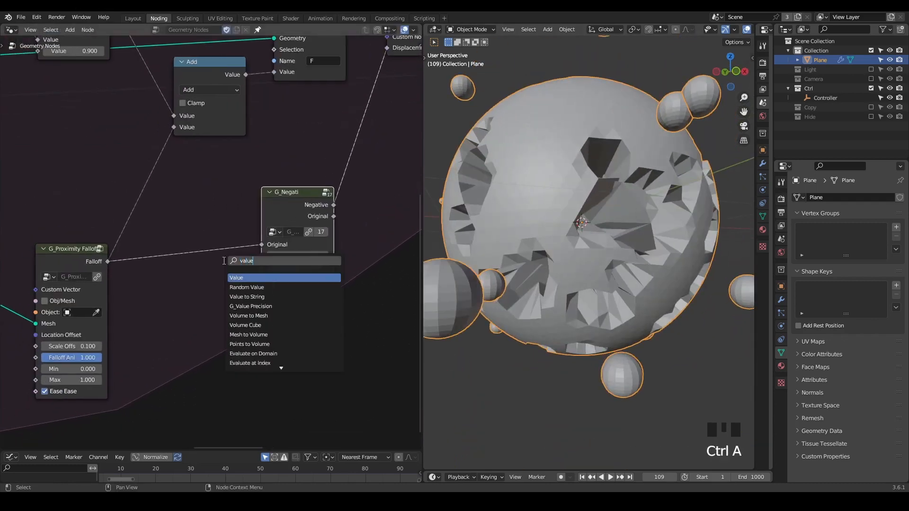
key(Return)
click(143, 291)
drag(219, 298, 264, 258)
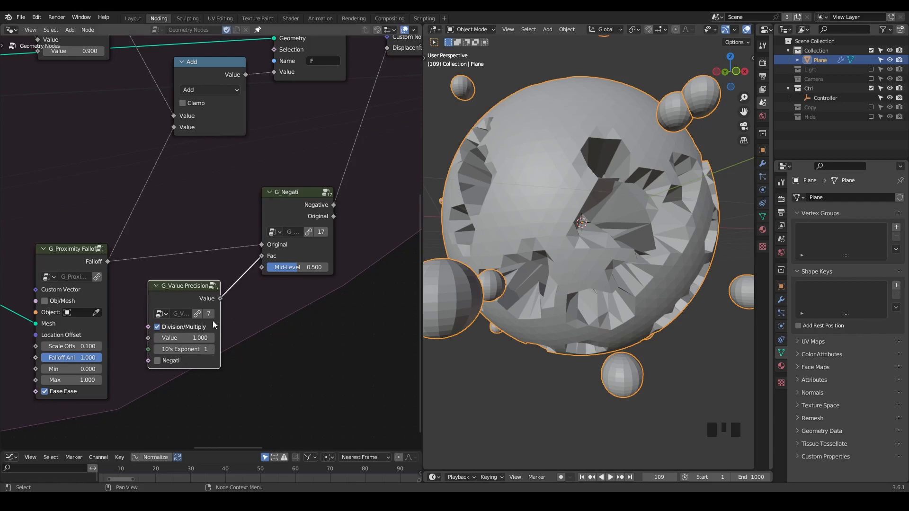
drag(106, 262, 150, 338)
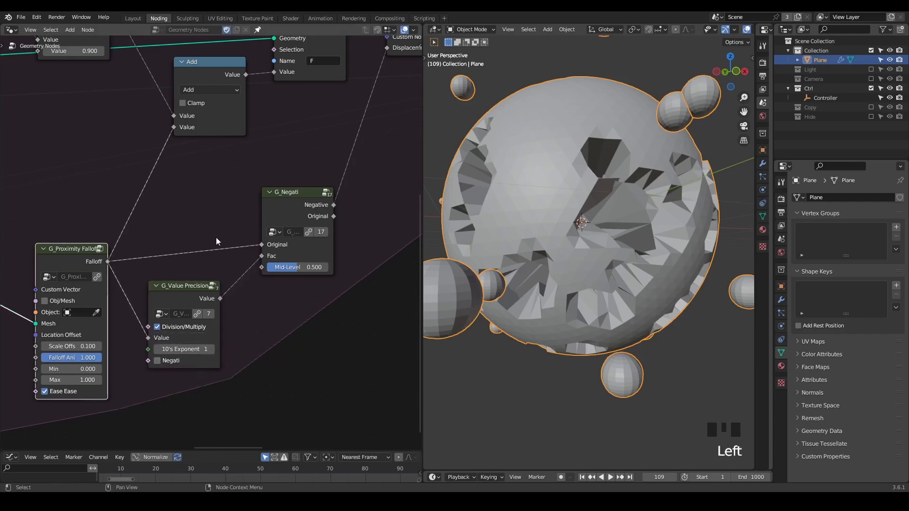
- Replace G_Negati with G_Value Precision as the source of G_Normal Displacement's Displacement, and enable its Negati option
drag(262, 256, 390, 81)
click(301, 247)
key(x)
drag(191, 316, 293, 209)
click(260, 284)
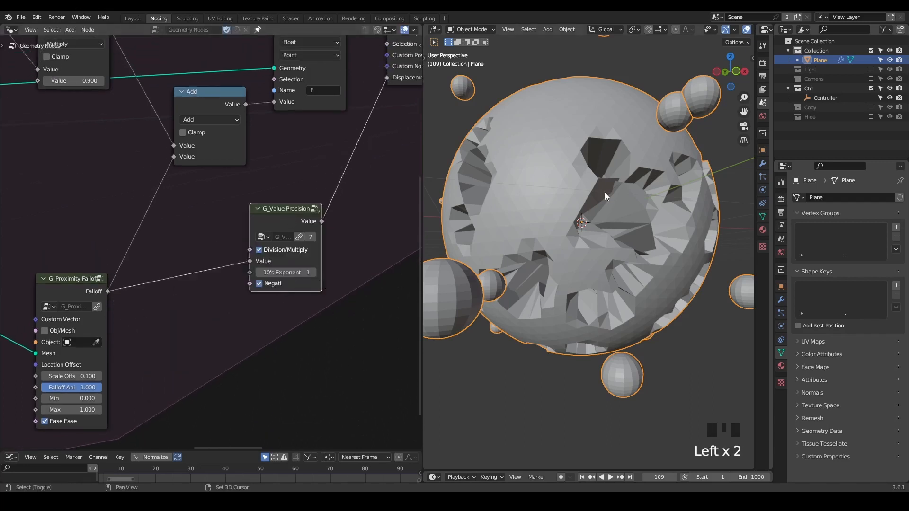
- Play the simulation from the first frame, check the shallower dents on the icosphere, and return to the start
key(shift+space)
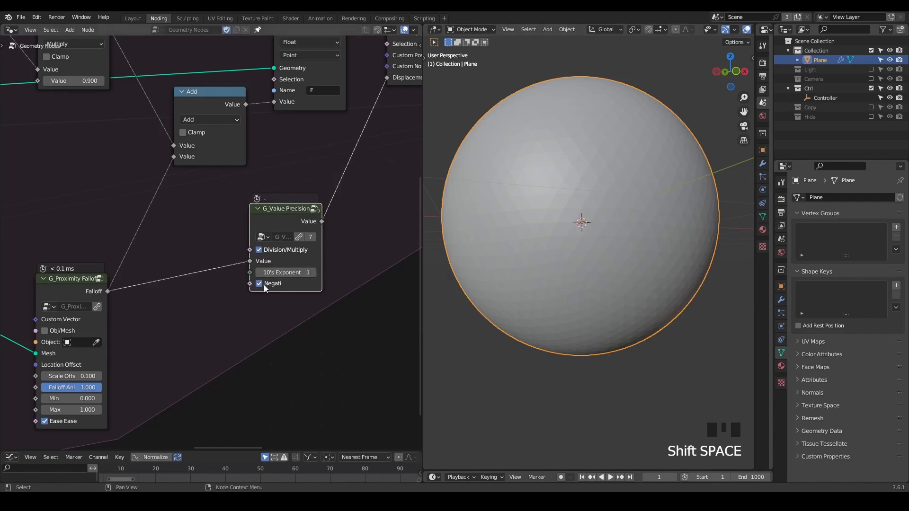
key(space)
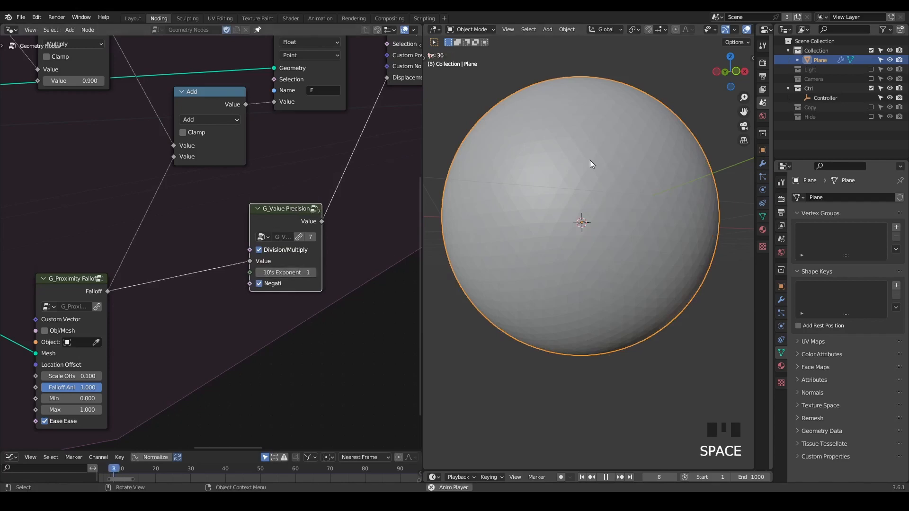
middle_drag(599, 179, 600, 221)
scroll(585, 193, down, 3)
key(space)
key(shift+space)
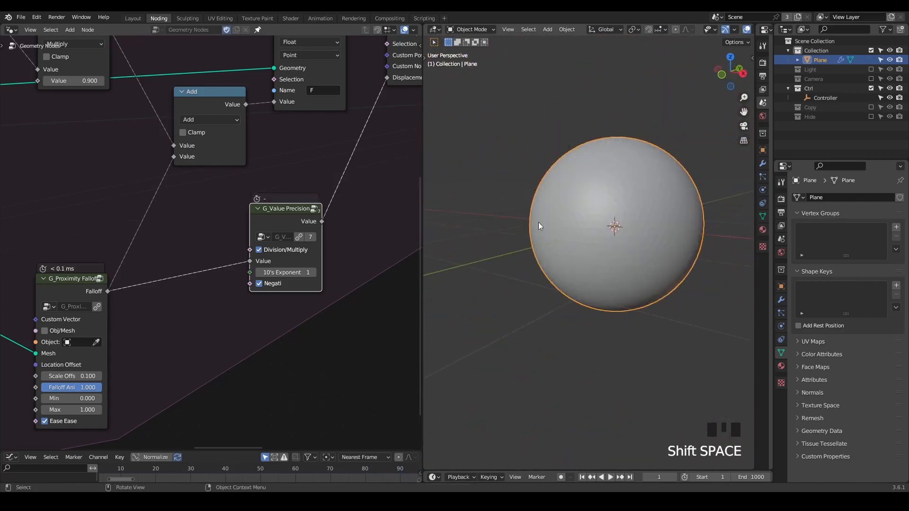
- Reposition G_Value Precision and collapse the Store Named Attribute and Add nodes of the falloff branch
mouse_move(350, 180)
middle_down()
mouse_move(319, 195)
mouse_move(358, 177)
middle_up()
scroll(319, 195, down, 4)
drag(305, 207, 286, 224)
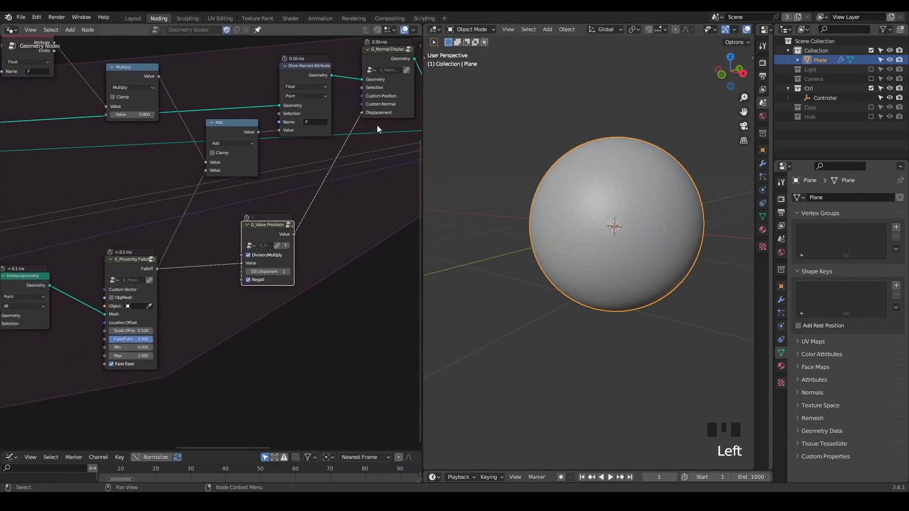
middle_drag(640, 197, 637, 189)
click(285, 66)
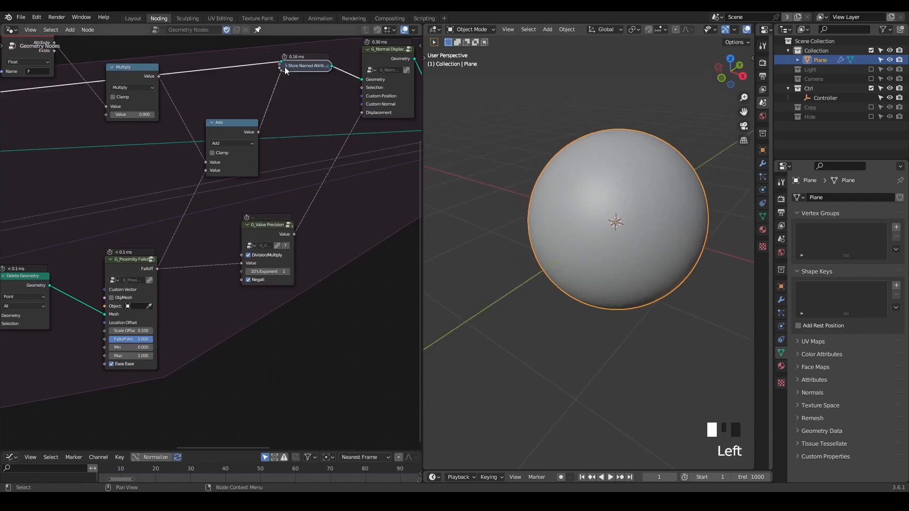
click(220, 124)
click(212, 123)
click(220, 118)
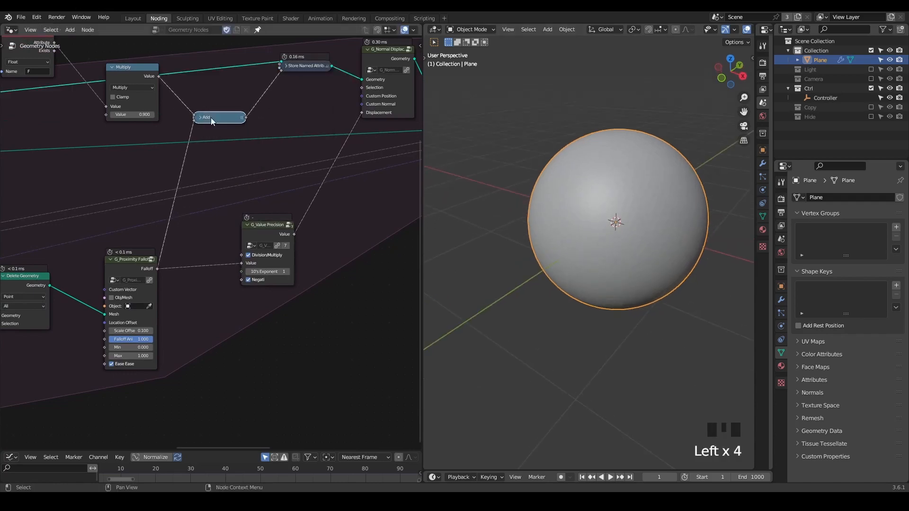
- Annotate the icosphere in the viewport with arrows for a particle's incoming, normal and continuing directions
mouse_move(665, 237)
middle_down()
mouse_move(665, 283)
mouse_move(617, 305)
middle_up()
mouse_move(535, 319)
mouse_down()
mouse_move(620, 279)
mouse_move(624, 247)
mouse_up()
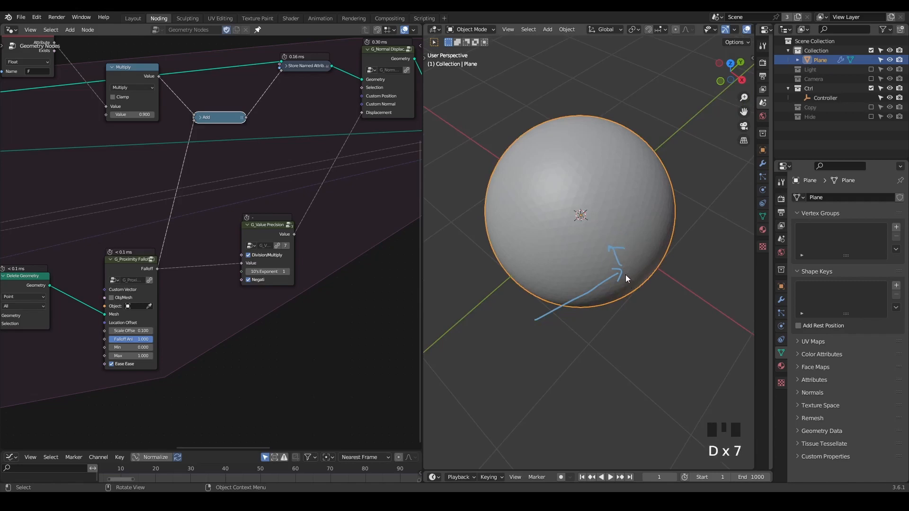
drag(620, 270, 649, 250)
- Widen the node editor and add a Sample Index node below G_Proximity Falloff, fed by Delete Geometry's Geometry output
drag(425, 220, 547, 220)
middle_drag(147, 322, 272, 245)
drag(252, 210, 308, 346)
text(sample i)
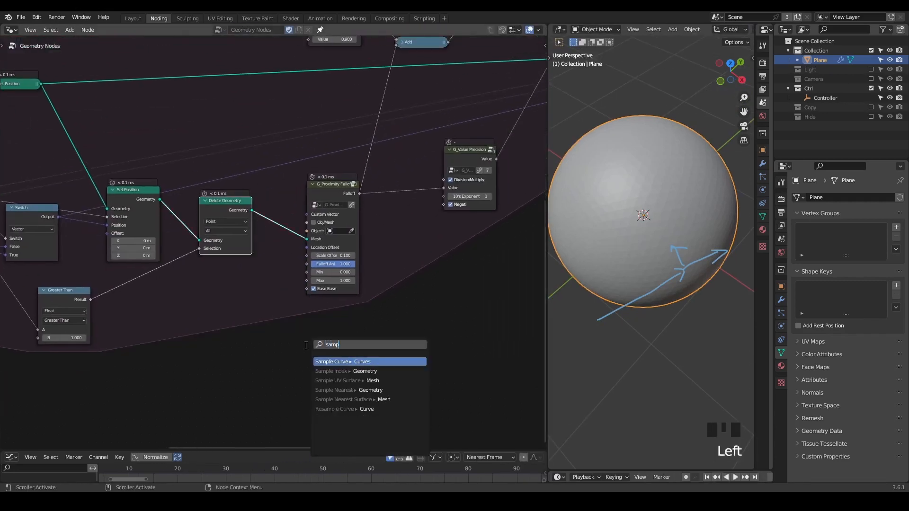
key(Return)
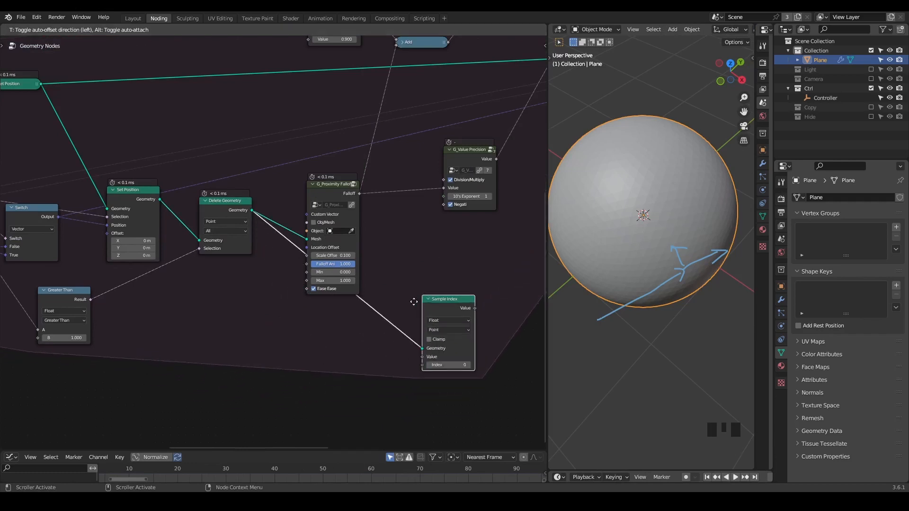
click(404, 308)
- Examine the velocity Named Attribute node and the Store Named Attribute node between Join Geometry and Set Position
scroll(376, 312, down, 4)
scroll(273, 186, down, 5)
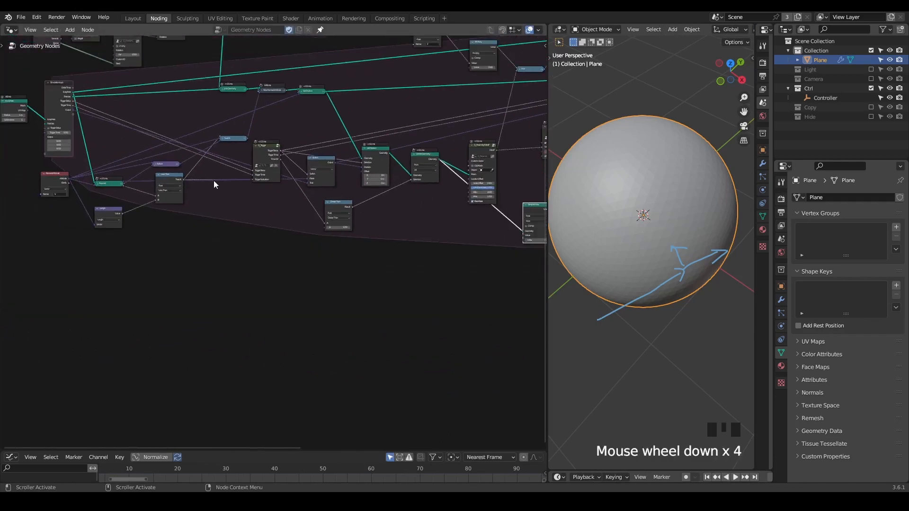
click(76, 184)
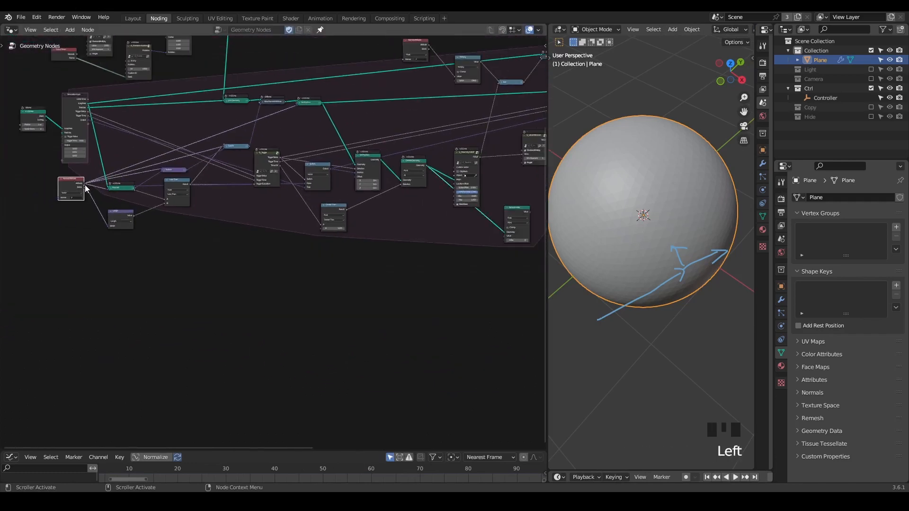
click(264, 104)
click(262, 104)
click(262, 103)
click(261, 102)
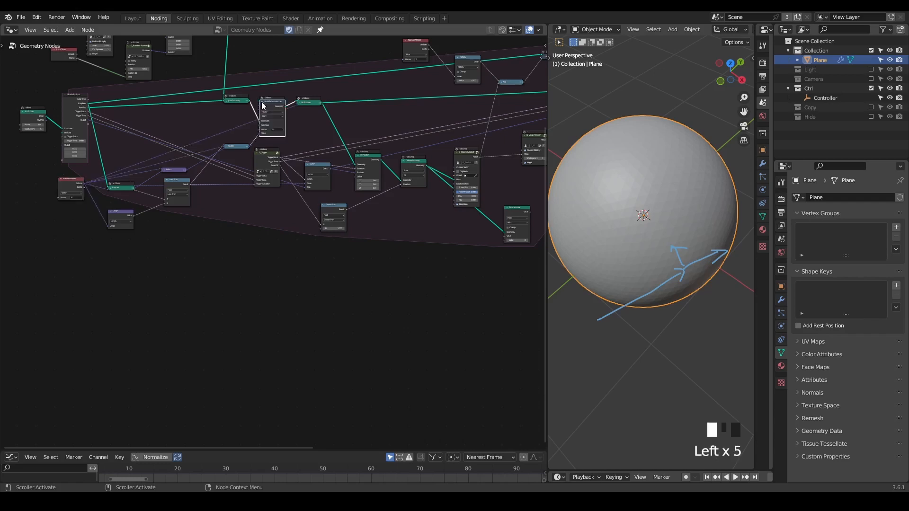
click(263, 105)
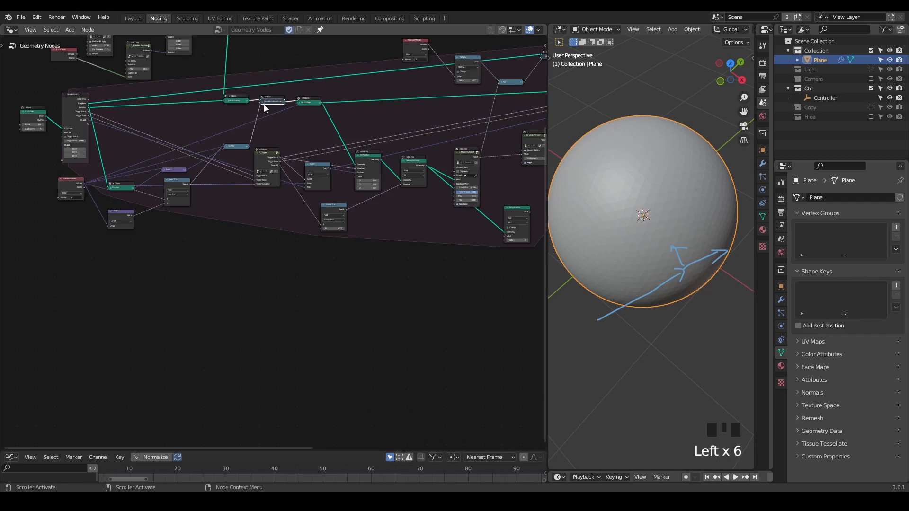
- Shift the particle emitter node group away from Join Geometry to open space after its Store Named Attribute node
middle_drag(153, 157, 232, 326)
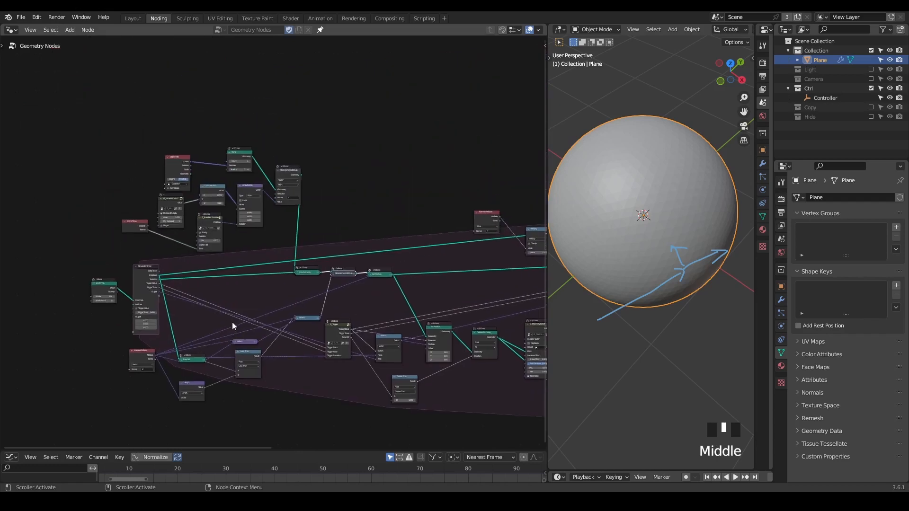
scroll(233, 326, up, 3)
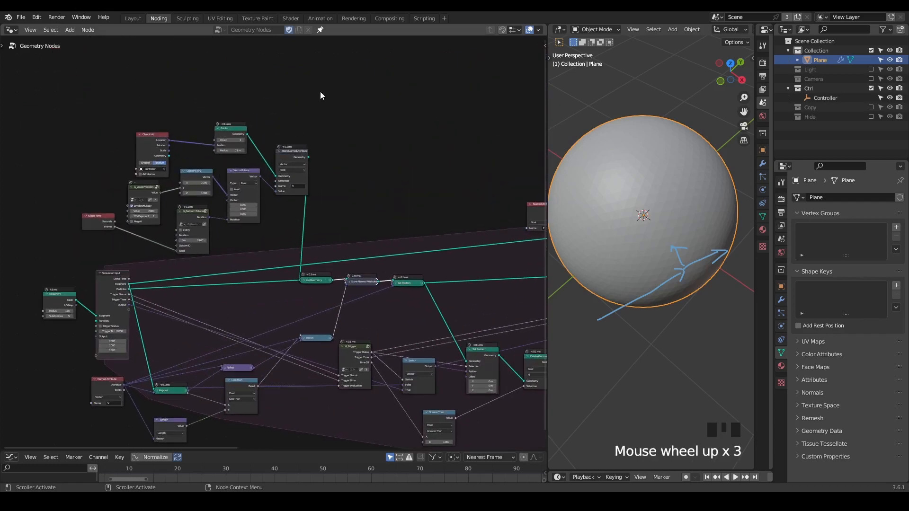
drag(323, 96, 71, 253)
key(g)
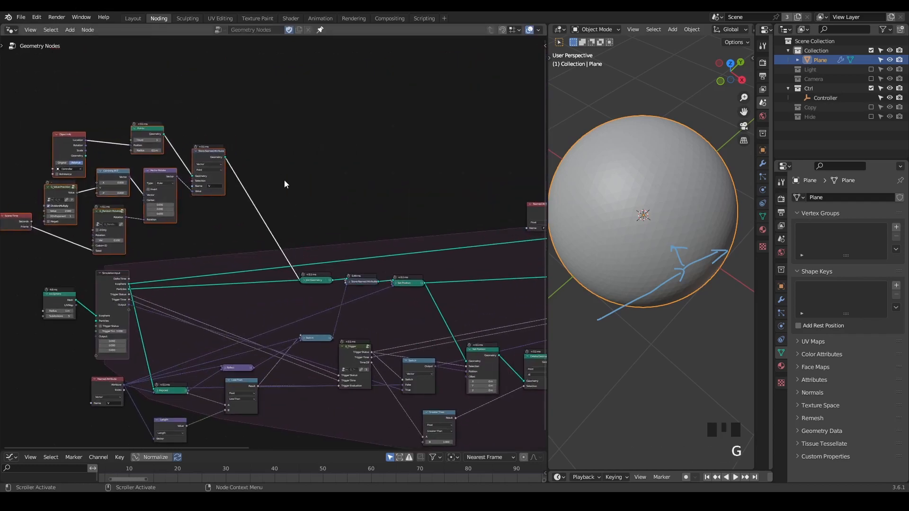
scroll(284, 184, up, 4)
click(290, 159)
- Duplicate the emitter's Store Named Attribute node before Join Geometry, storing the Vector Rotate result under the name OV
click(247, 147)
key(shift+d)
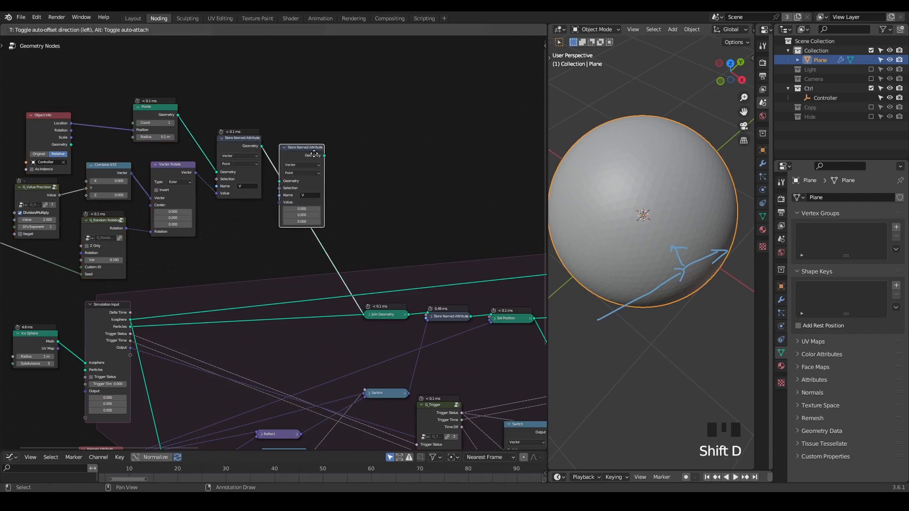
click(322, 154)
scroll(272, 240, up, 3)
drag(176, 154, 292, 192)
click(336, 187)
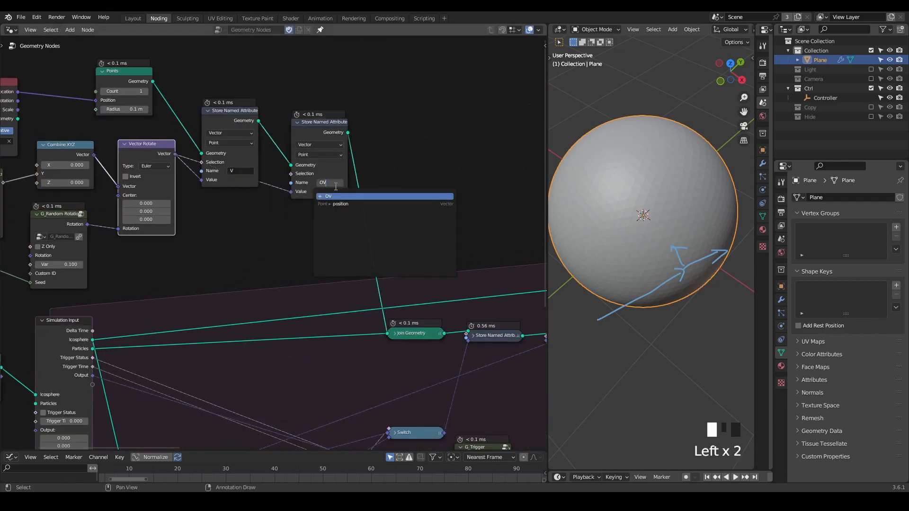
- Duplicate the velocity Named Attribute node and place the copy beside the Sample Index node
middle_drag(333, 217, 217, 182)
scroll(232, 284, down, 4)
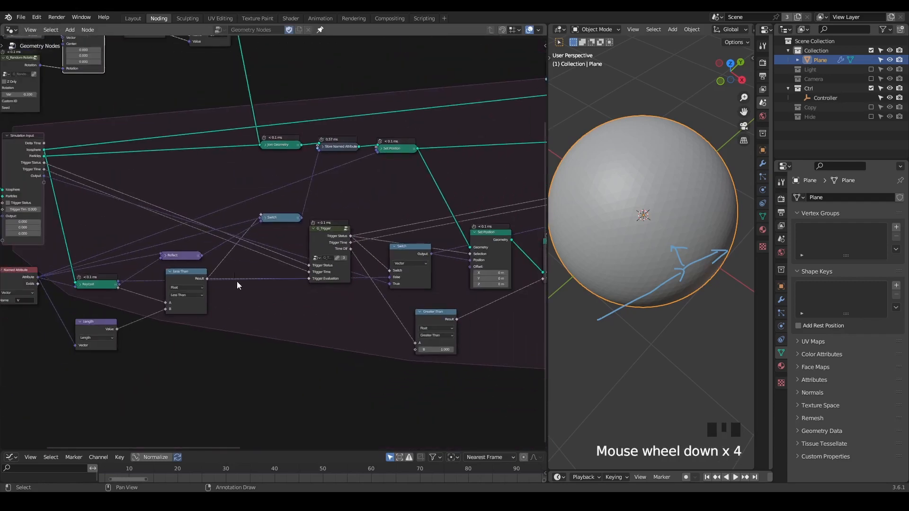
middle_drag(232, 284, 159, 243)
scroll(159, 243, down, 4)
click(39, 241)
key(shift+d)
click(463, 309)
middle_drag(455, 304, 224, 276)
key(g)
click(334, 279)
ctrl+middle_drag(331, 336, 336, 257)
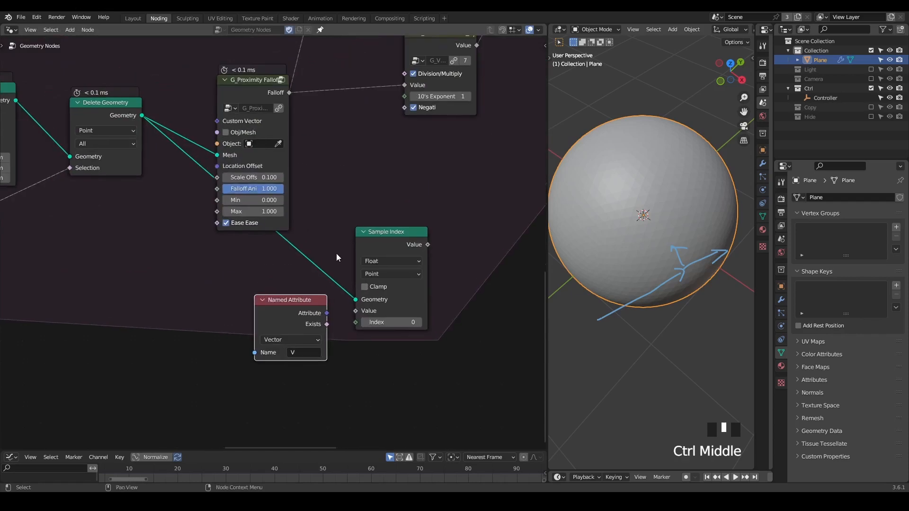
- Set Sample Index to Vector and feed its Value from the duplicated Named Attribute, set to read OV
drag(327, 314, 356, 312)
drag(376, 266, 386, 288)
drag(324, 317, 273, 319)
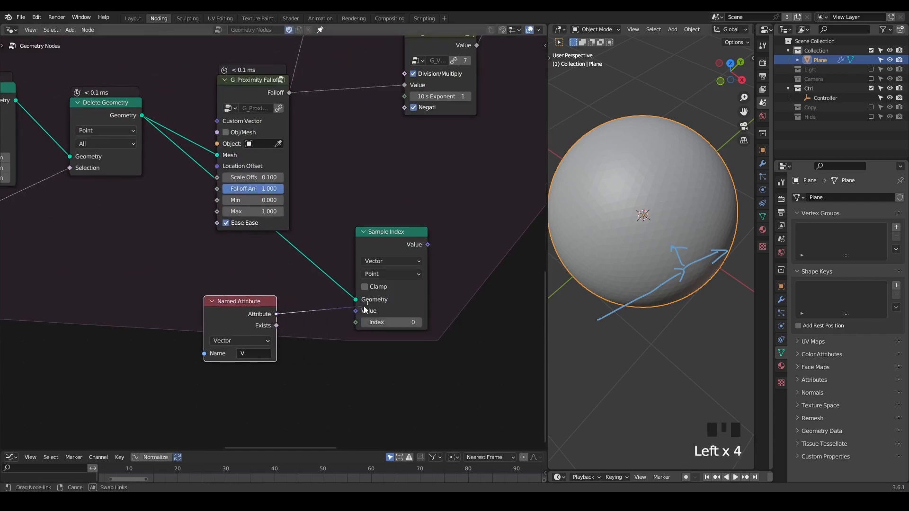
click(259, 353)
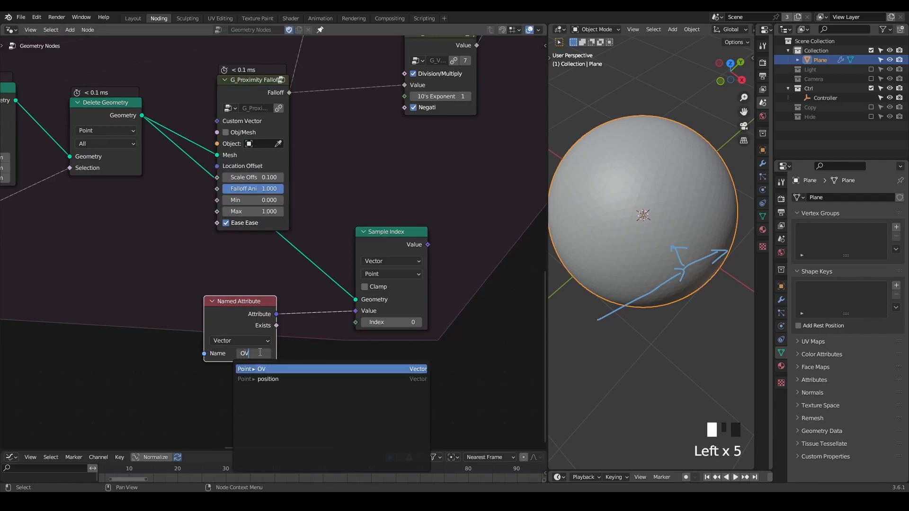
key(Return)
- Move Sample Index aside and add a Sample Nearest node fed by Delete Geometry's Geometry output
drag(370, 241, 427, 222)
drag(142, 115, 369, 403)
text(sample n)
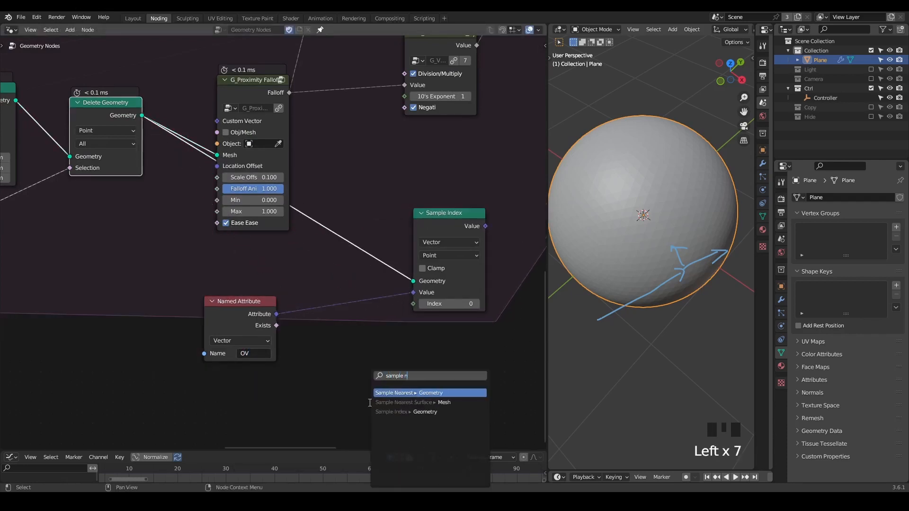
text(ear)
key(Return)
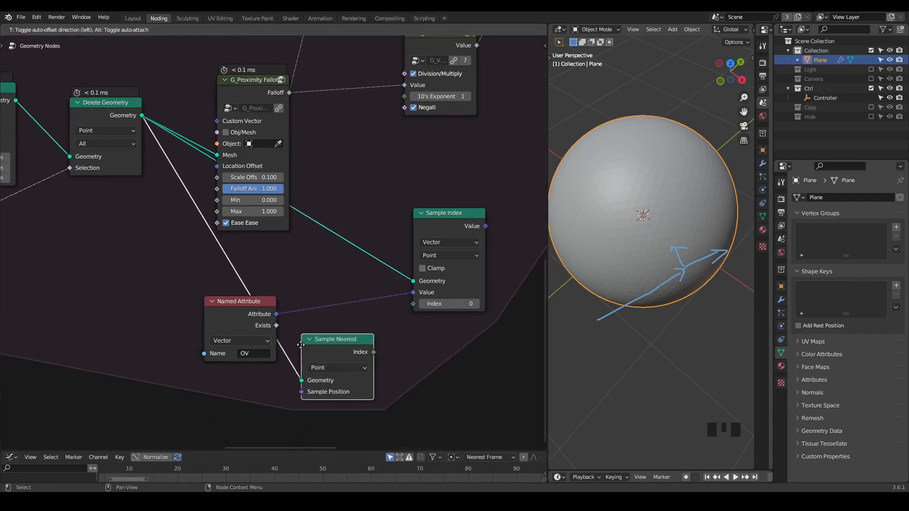
click(305, 342)
- Collapse the OV Named Attribute node beside Sample Index and connect Sample Nearest's Index to Sample Index's Index input
click(216, 302)
drag(217, 303, 298, 290)
drag(372, 354, 309, 335)
drag(420, 309, 414, 304)
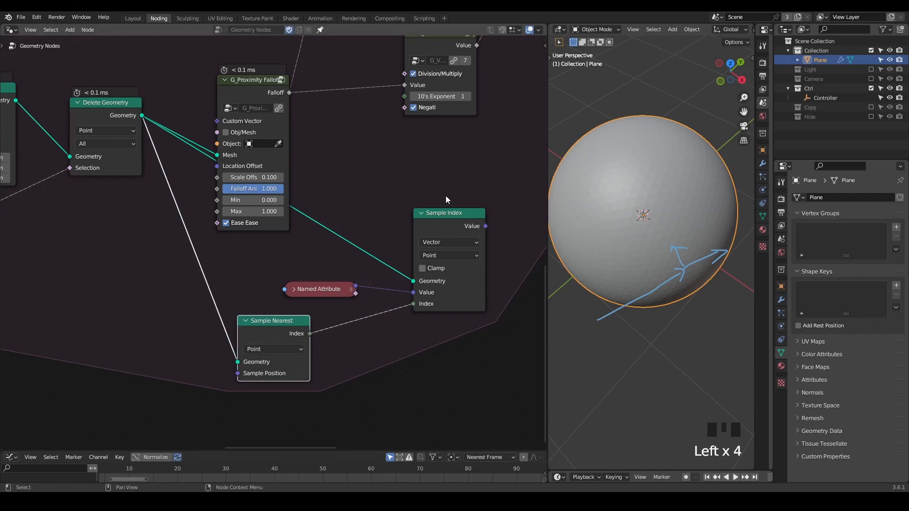
- Connect Sample Index's Value output to G_Normal Displacement's Custom Normal input
middle_drag(414, 304, 348, 337)
scroll(348, 337, down, 6)
drag(346, 319, 399, 98)
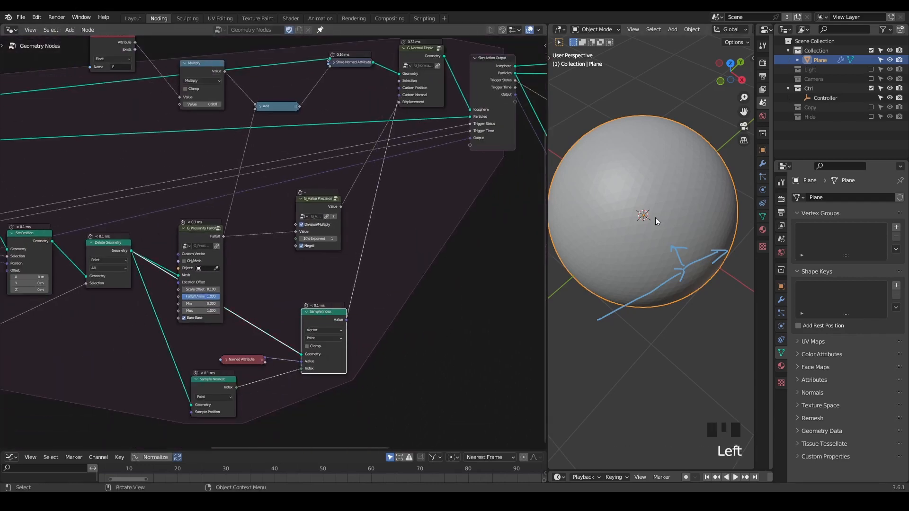
- Widen the 3D viewport and play the simulation from the first frame to inspect the dents on the icosphere
right_drag(681, 257, 704, 246)
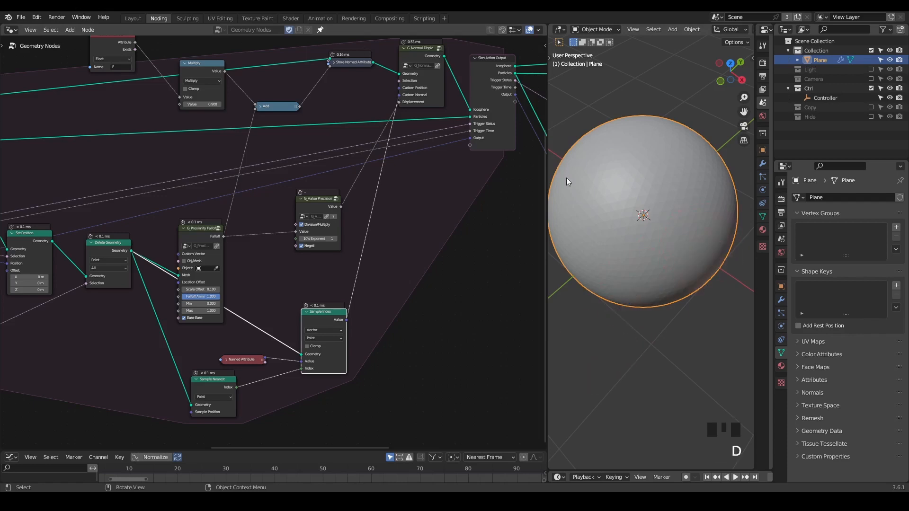
drag(548, 172, 416, 172)
key(shift+space)
key(space)
mouse_move(582, 235)
middle_down()
mouse_move(589, 236)
mouse_move(569, 231)
mouse_move(580, 243)
mouse_move(568, 238)
middle_up()
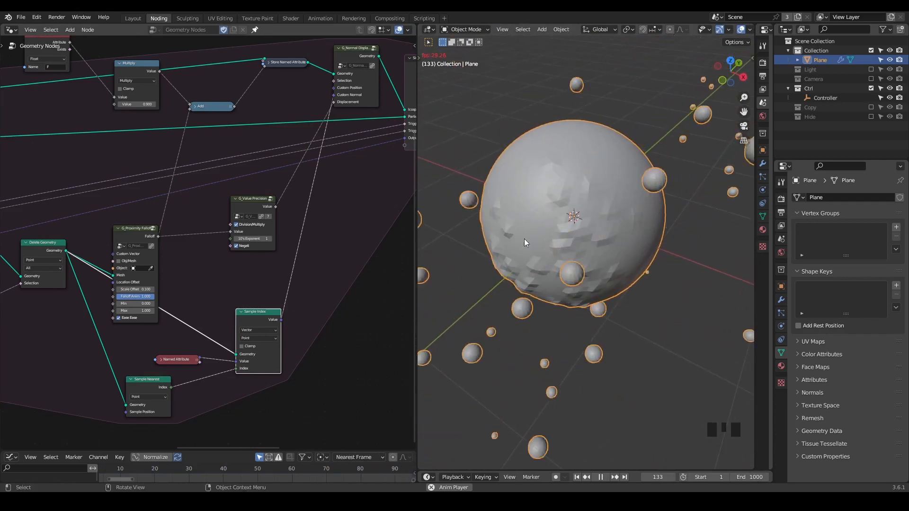
- Expand the OV Named Attribute node beside Sample Index and pause the playback
click(163, 360)
click(162, 360)
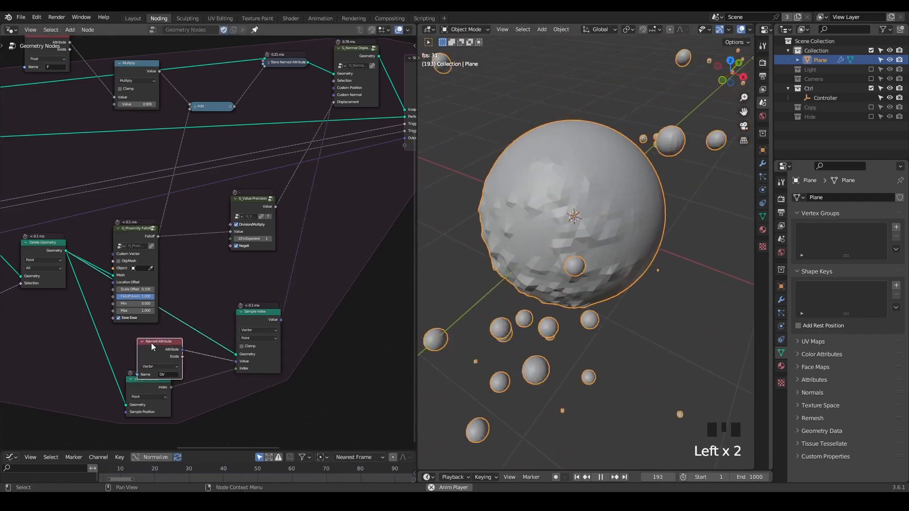
key(space)
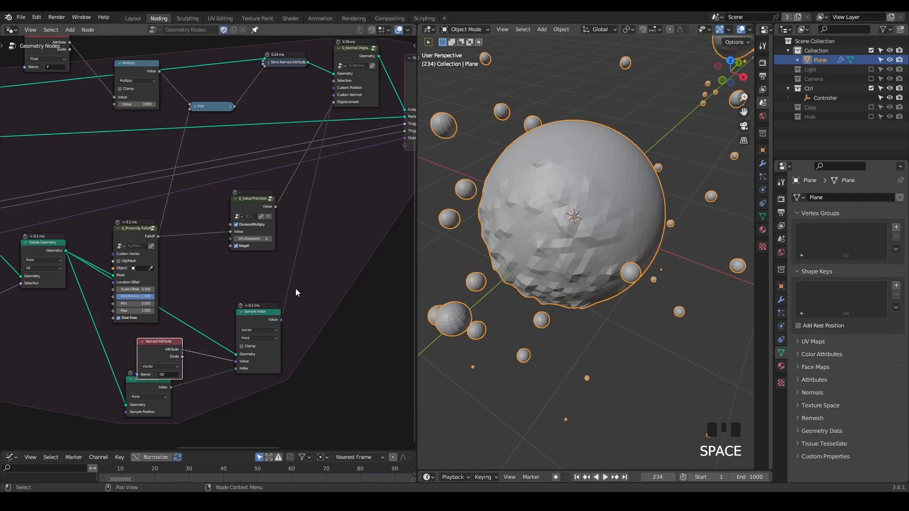
- Remove the G_Value Precision node while keeping the falloff linked to G_Normal Displacement's Displacement input
scroll(257, 265, up, 3)
click(246, 203)
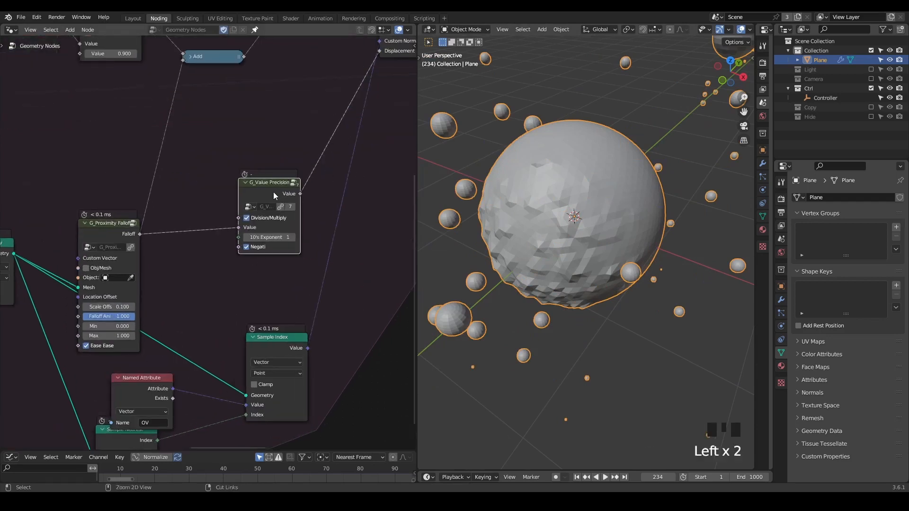
key(ctrl+x)
- Play the simulation, pause it to examine the dents on the icosphere up close, and return to the first frame
key(space)
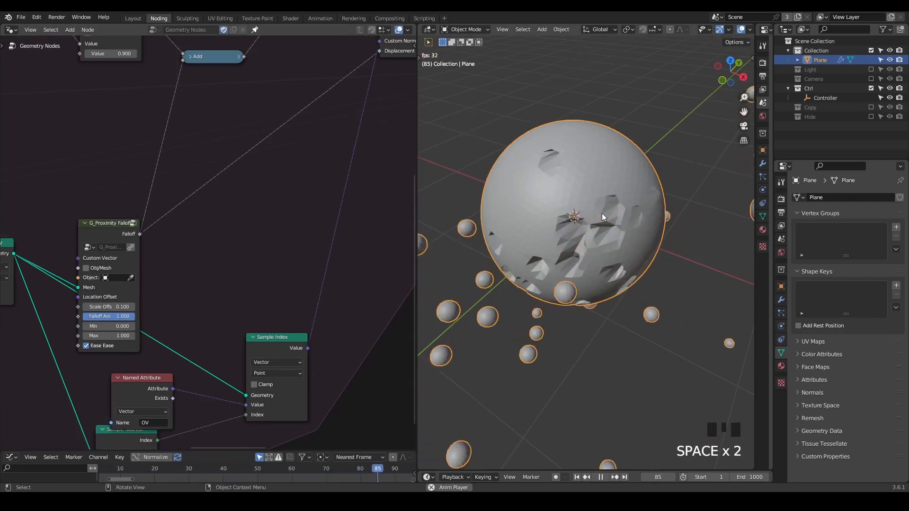
key(space)
mouse_move(618, 217)
middle_down()
mouse_move(631, 240)
mouse_move(595, 231)
mouse_move(609, 220)
middle_up()
scroll(601, 236, up, 2)
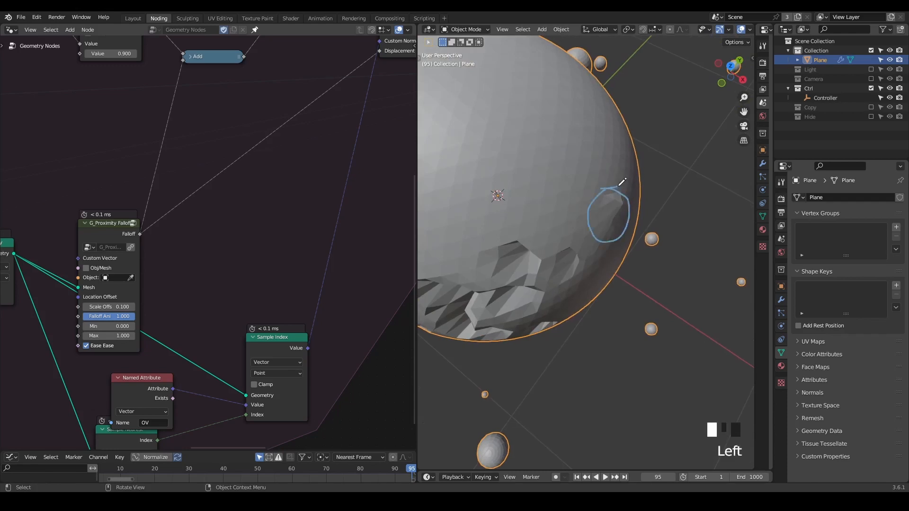
right_drag(640, 179, 592, 268)
scroll(595, 279, down, 4)
mouse_move(595, 279)
middle_down()
mouse_move(634, 229)
mouse_move(624, 235)
middle_up()
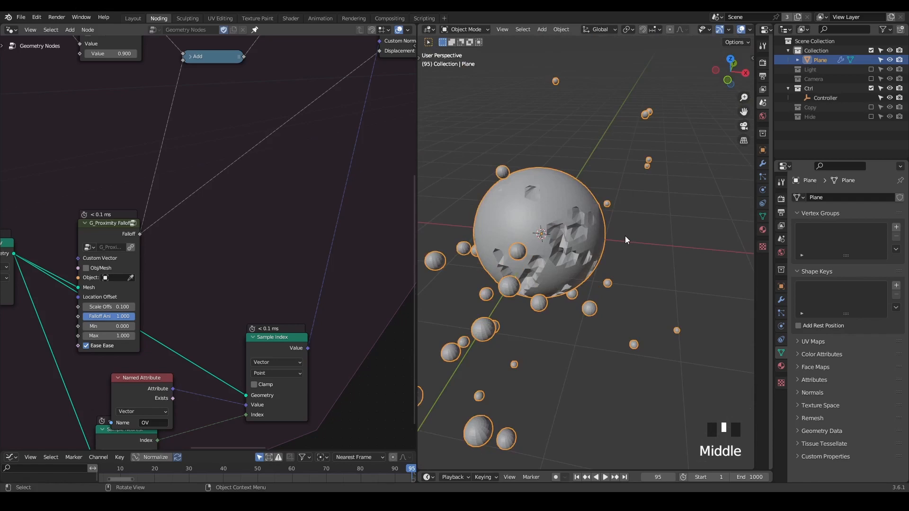
key(shift+space)
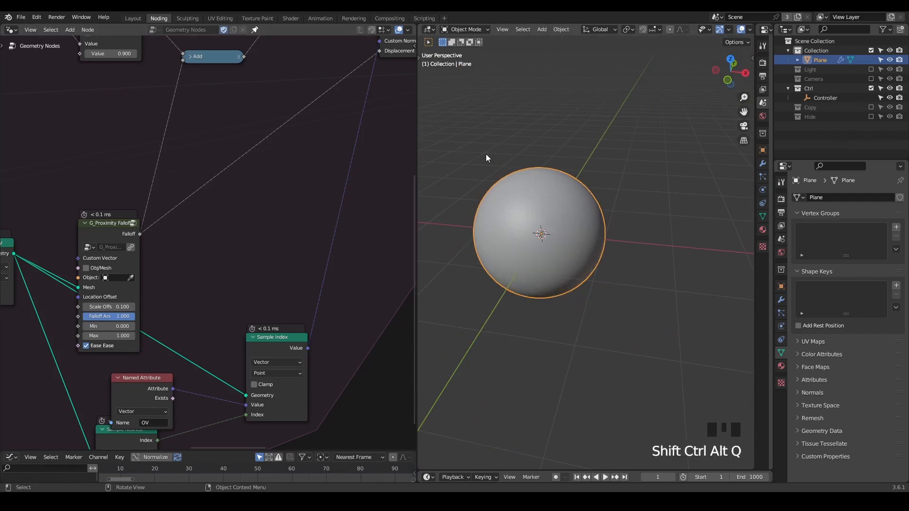
- Move the Join Geometry and Group Output nodes farther away from the Instance on Points nodes
middle_drag(342, 177, 216, 195)
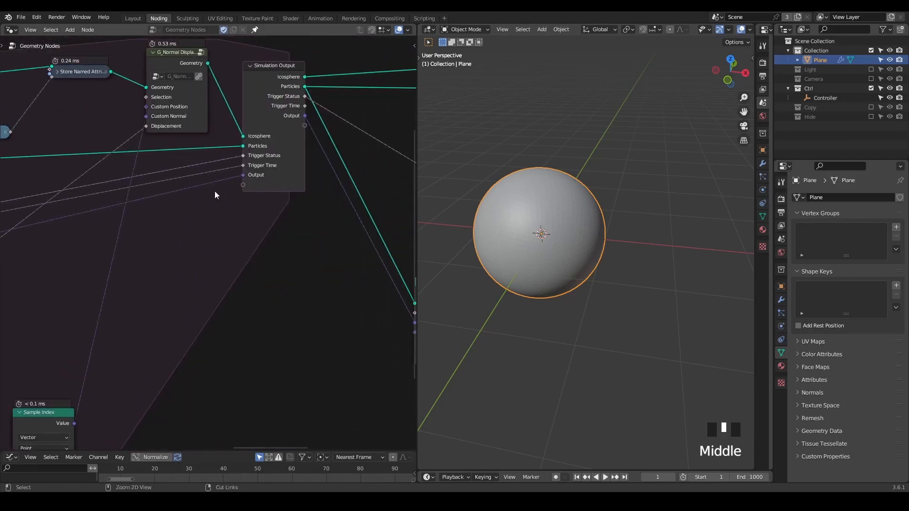
ctrl+middle_drag(237, 152, 106, 223)
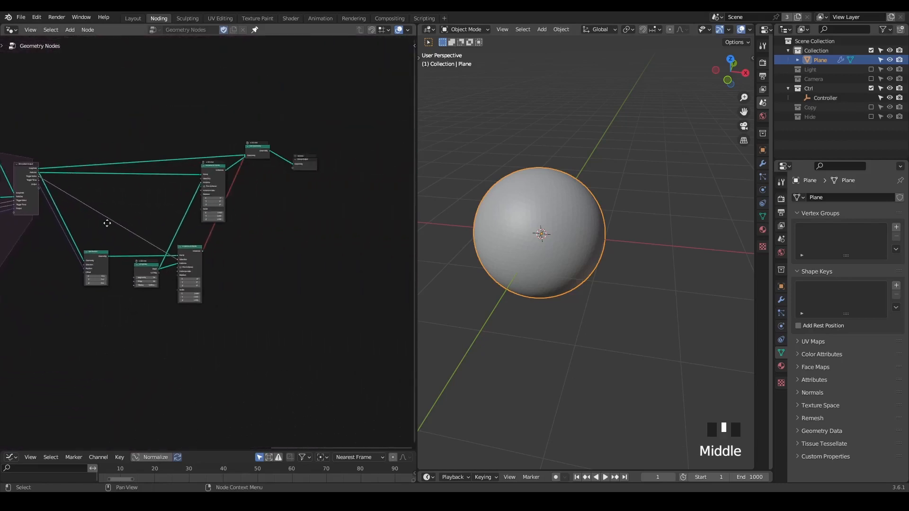
scroll(294, 156, up, 2)
drag(339, 89, 258, 172)
key(g)
click(310, 173)
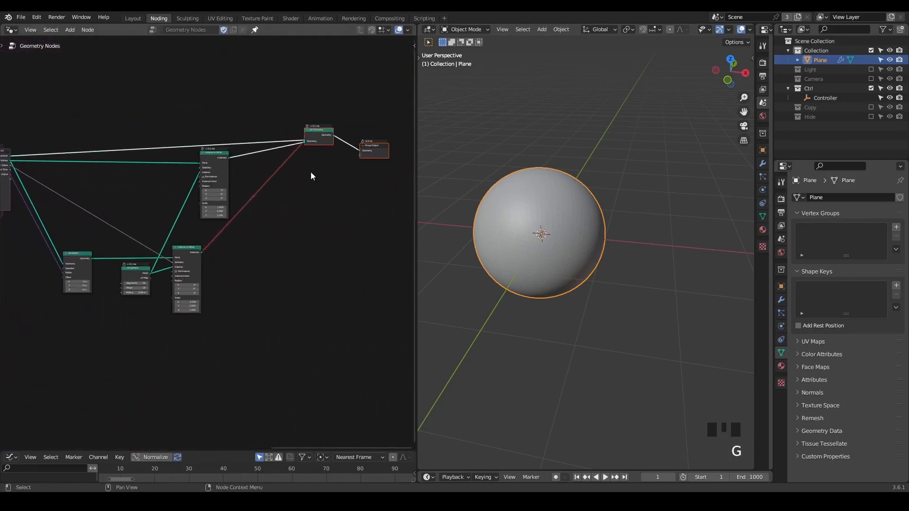
- Play the simulation, pause it at frame 73, and inspect the impacts on the icosphere
middle_drag(240, 238, 295, 233)
scroll(295, 233, up, 2)
key(space)
key(space)
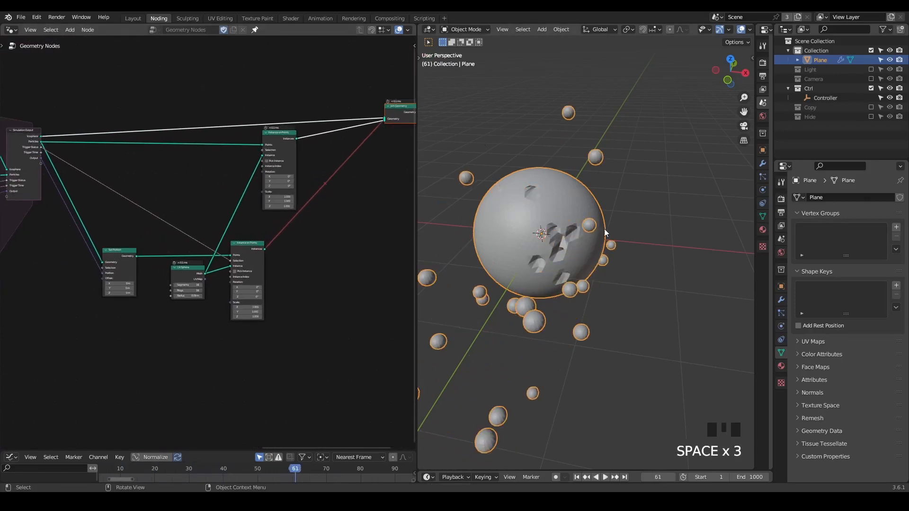
key(space)
key(space)
mouse_move(608, 231)
middle_down()
mouse_move(626, 220)
mouse_move(614, 224)
middle_up()
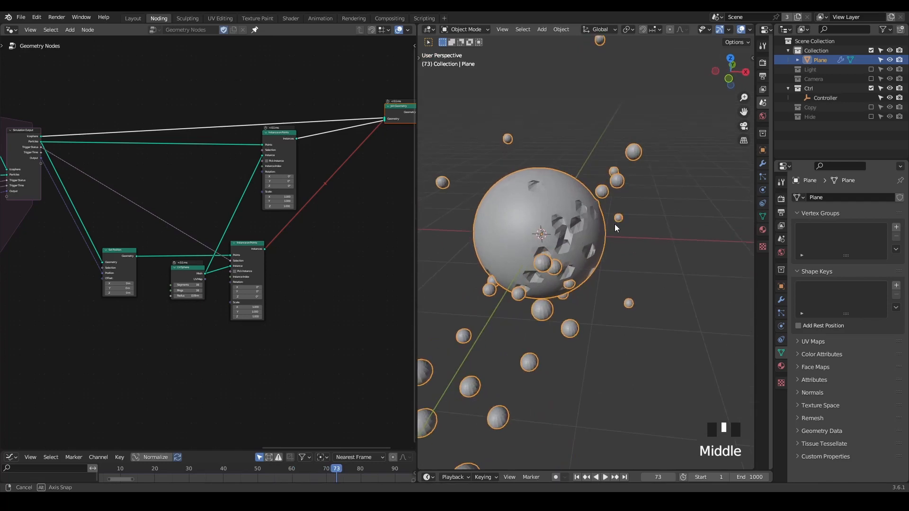
- Set the UV Sphere's radius to 0.05 m and space it apart from the lower Instance on Points node
scroll(348, 224, up, 7)
drag(152, 297, 171, 221)
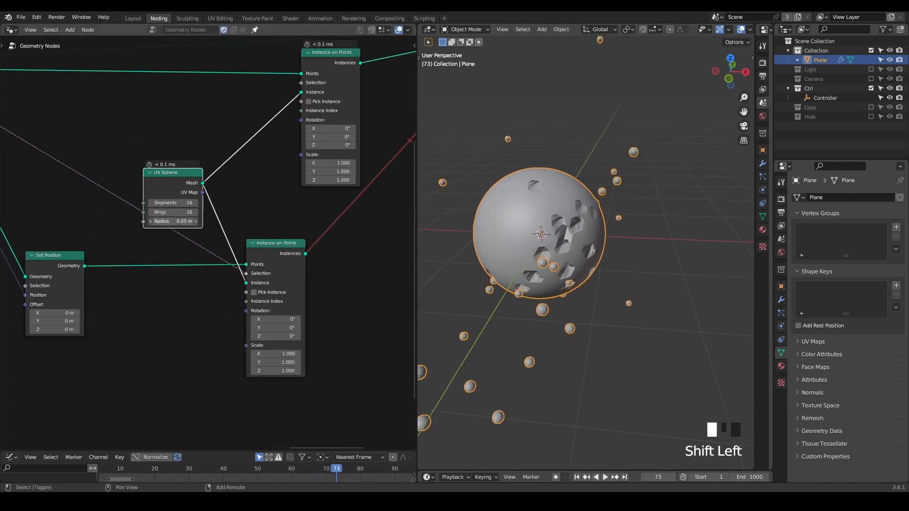
drag(274, 252, 336, 250)
- Add a reroute to the link feeding the lower Instance on Points' Selection and place it beside Set Position
scroll(336, 250, down, 2)
middle_drag(245, 256, 301, 250)
shift+right_drag(95, 97, 87, 131)
key(g)
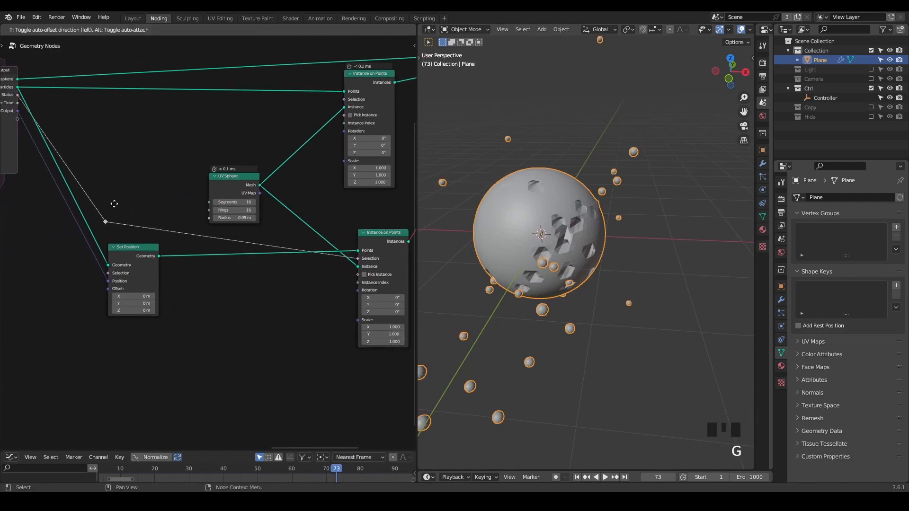
click(85, 256)
drag(131, 251, 127, 241)
- Unmute the link from the lower Instance on Points node to Join Geometry and inspect the impact points
middle_drag(220, 251, 142, 237)
ctrl+alt+right_drag(366, 132, 385, 192)
middle_drag(558, 212, 584, 228)
scroll(583, 228, up, 2)
- Duplicate Set Position and insert the copy before the lower Instance on Points node
drag(311, 243, 351, 242)
middle_drag(188, 254, 215, 246)
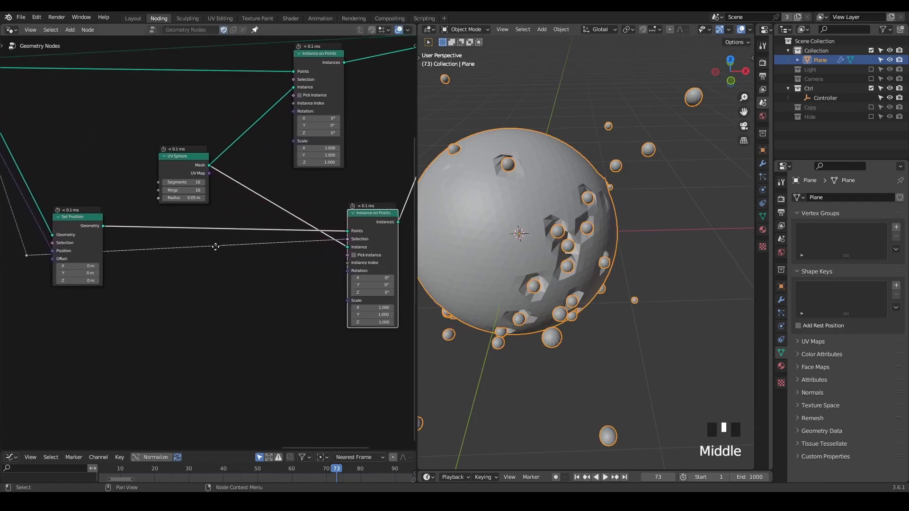
click(73, 229)
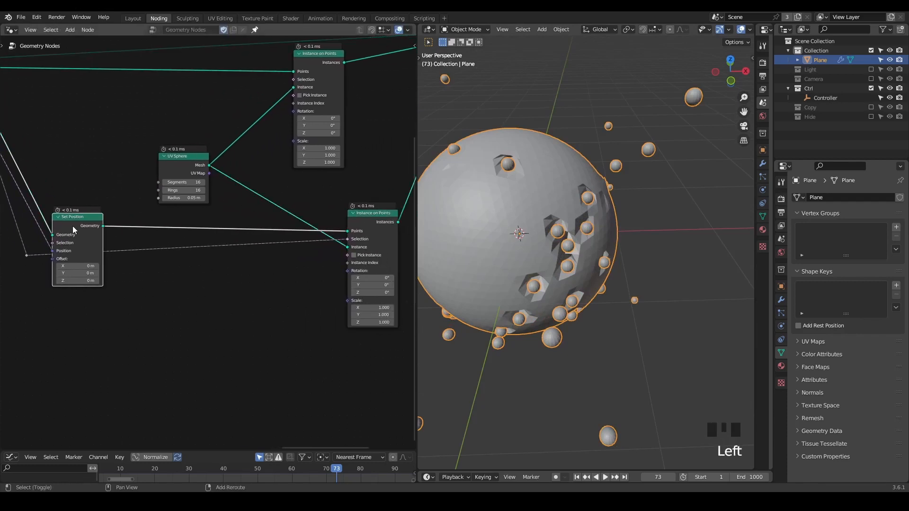
key(shift+d)
click(242, 225)
middle_drag(170, 236, 228, 232)
- Insert a Duplicate Elements node between the two Set Position nodes, using Point and an Amount of 2
key(ctrl+a)
text(dupl)
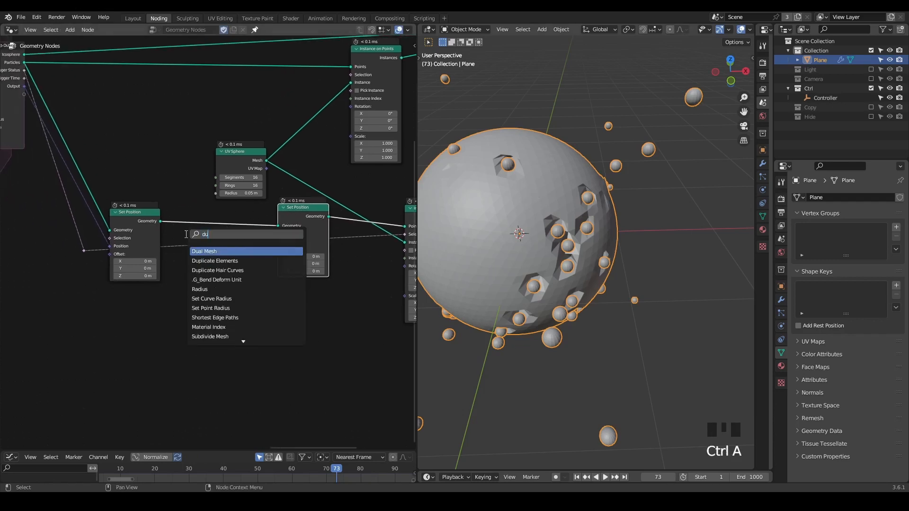
key(Return)
click(187, 225)
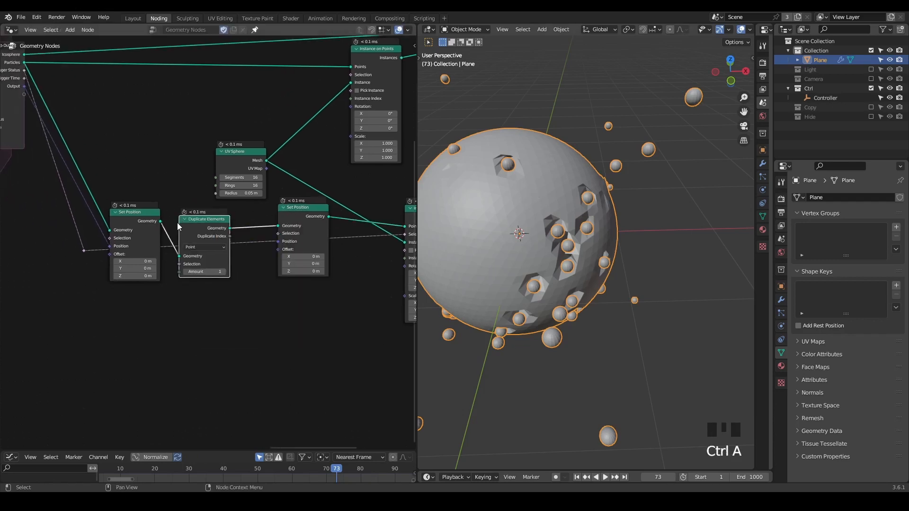
scroll(199, 256, up, 2)
click(239, 278)
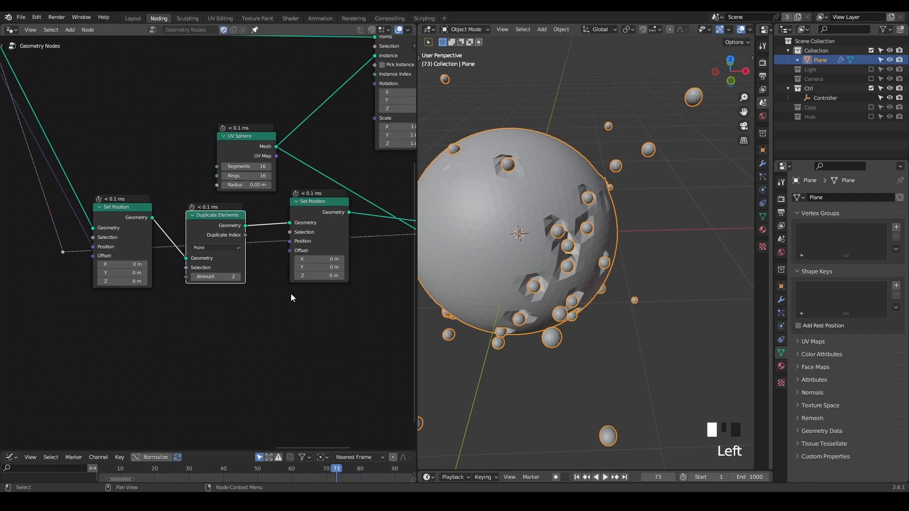
- Move the second Set Position and the instancing and output nodes away from Duplicate Elements to free up space
middle_drag(291, 298, 198, 327)
scroll(142, 351, down, 4)
middle_drag(142, 351, 71, 352)
drag(391, 78, 79, 239)
shift+drag(177, 241, 137, 284)
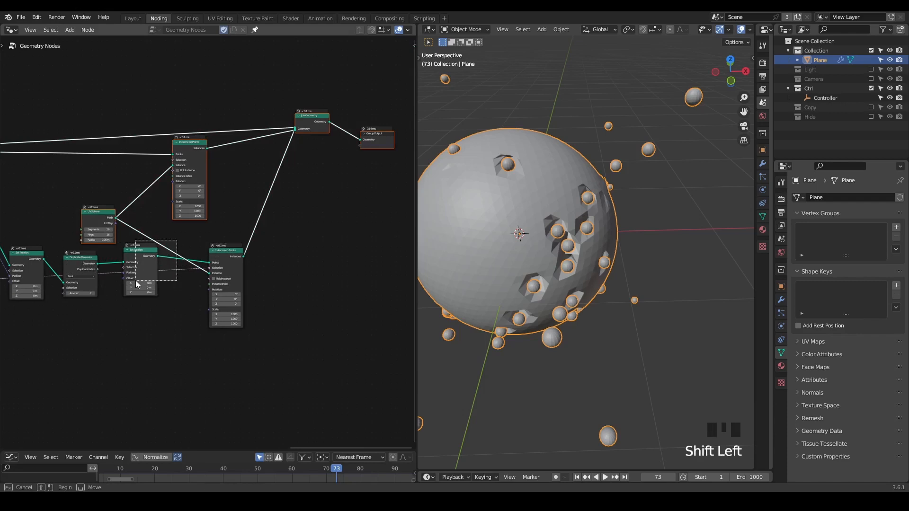
key(g)
click(150, 283)
shift+drag(286, 236, 161, 286)
key(g)
click(262, 223)
- Add a Named Attribute node below Duplicate Elements, set to Vector with the name V
middle_drag(170, 275, 250, 221)
scroll(247, 228, up, 4)
click(238, 240)
key(ctrl+a)
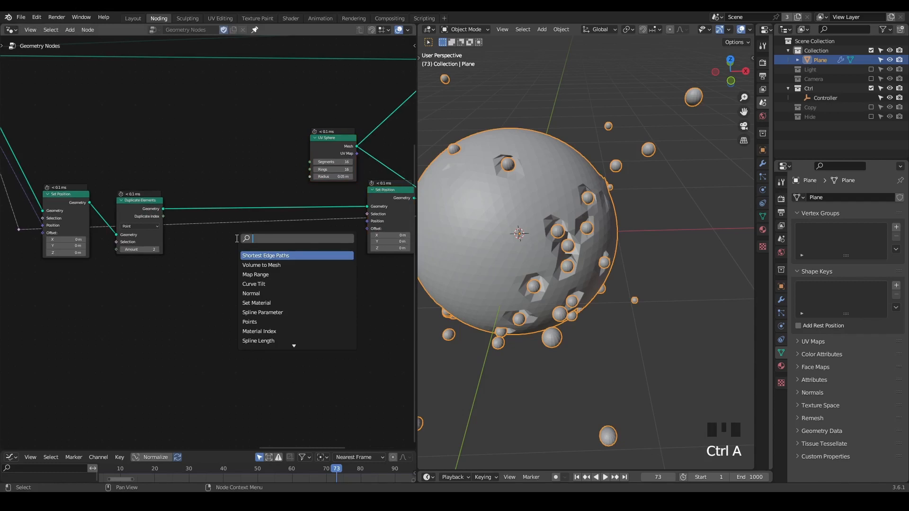
text(named)
key(Return)
click(207, 254)
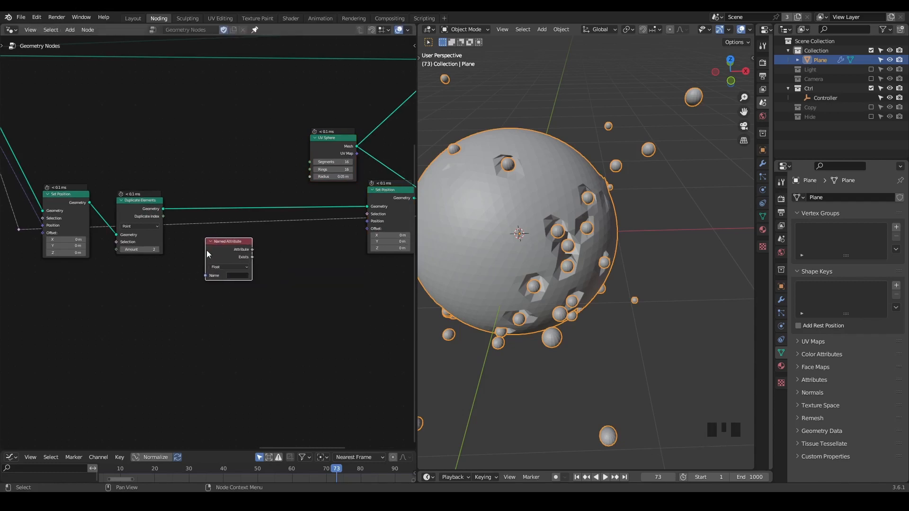
click(244, 276)
scroll(264, 291, up, 3)
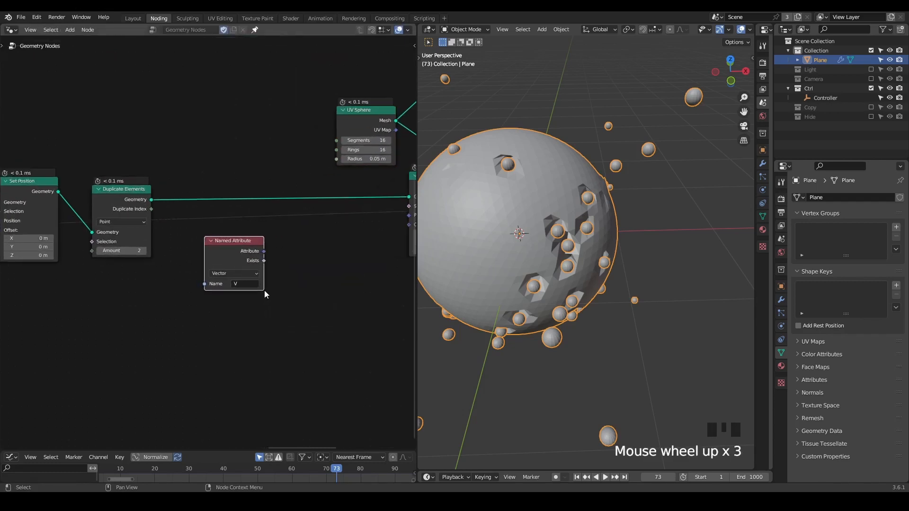
- Connect the V Named Attribute to the second Set Position's Offset and place the node clear of Duplicate Elements
middle_drag(264, 290, 166, 253)
drag(162, 232, 182, 228)
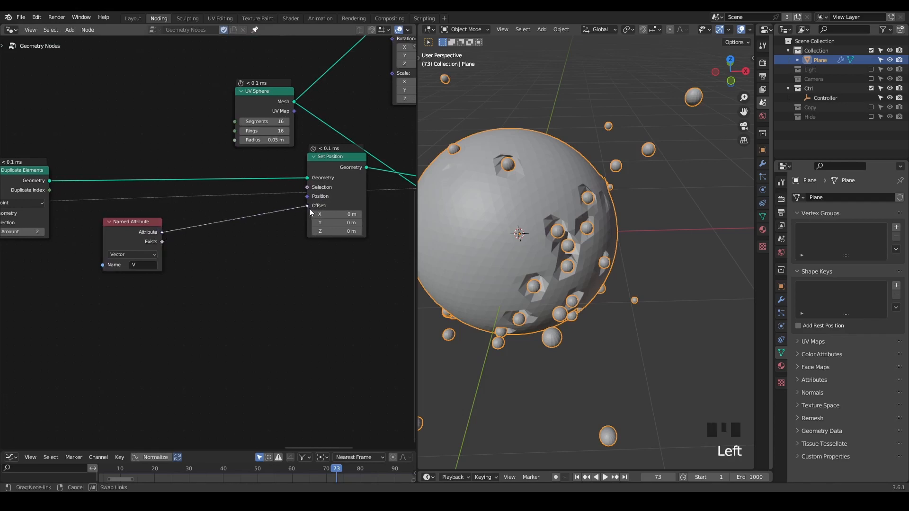
drag(311, 209, 309, 208)
middle_drag(229, 251, 316, 213)
drag(209, 204, 153, 209)
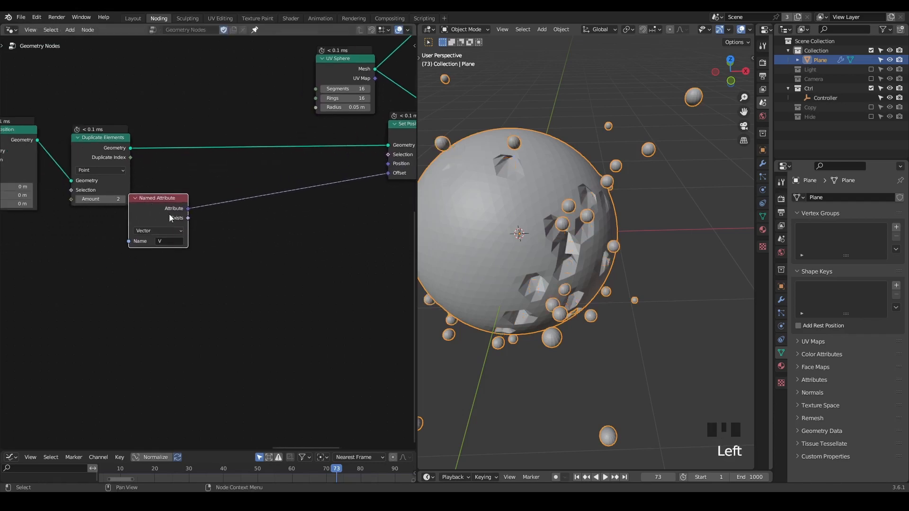
scroll(152, 212, down, 3)
middle_drag(157, 231, 273, 228)
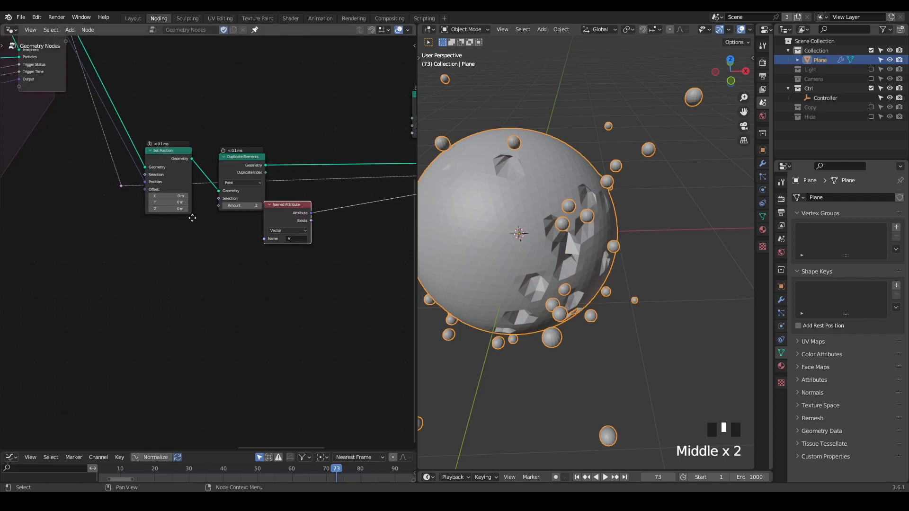
middle_drag(185, 218, 175, 170)
middle_drag(251, 271, 19, 249)
scroll(189, 204, up, 2)
drag(138, 208, 156, 221)
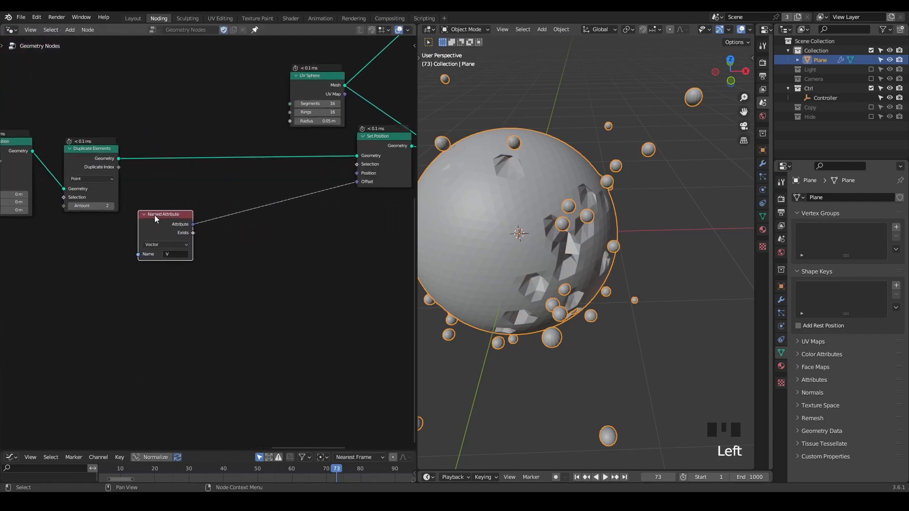
- Insert a Vector Math Scale node between the V Named Attribute and the second Set Position's Offset
middle_drag(529, 220, 620, 232)
middle_drag(259, 212, 308, 244)
scroll(184, 164, down, 3)
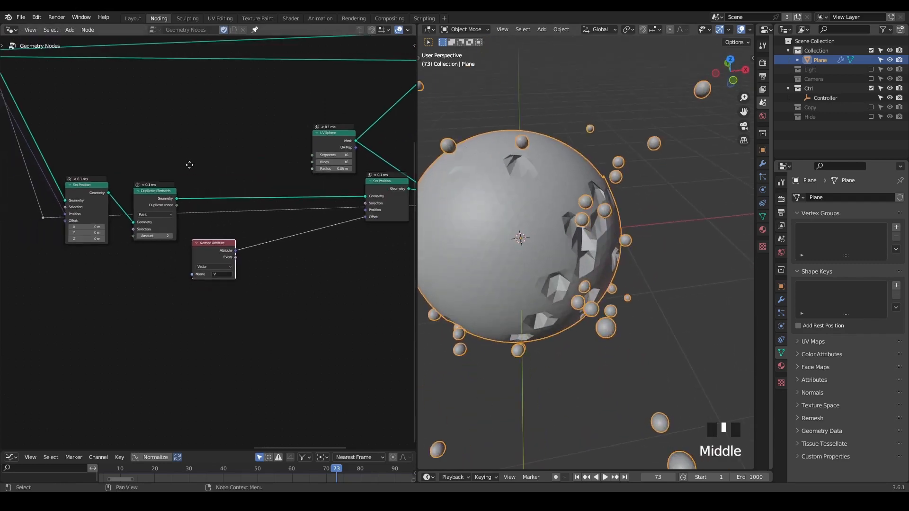
middle_drag(167, 168, 247, 232)
scroll(170, 190, up, 3)
middle_drag(170, 189, 122, 168)
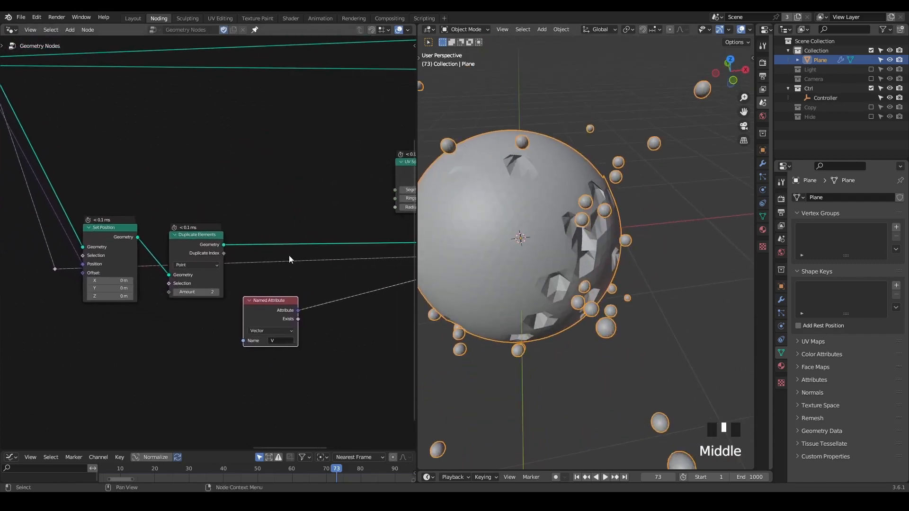
key(ctrl+a)
key(Escape)
drag(295, 313, 336, 327)
text(sca)
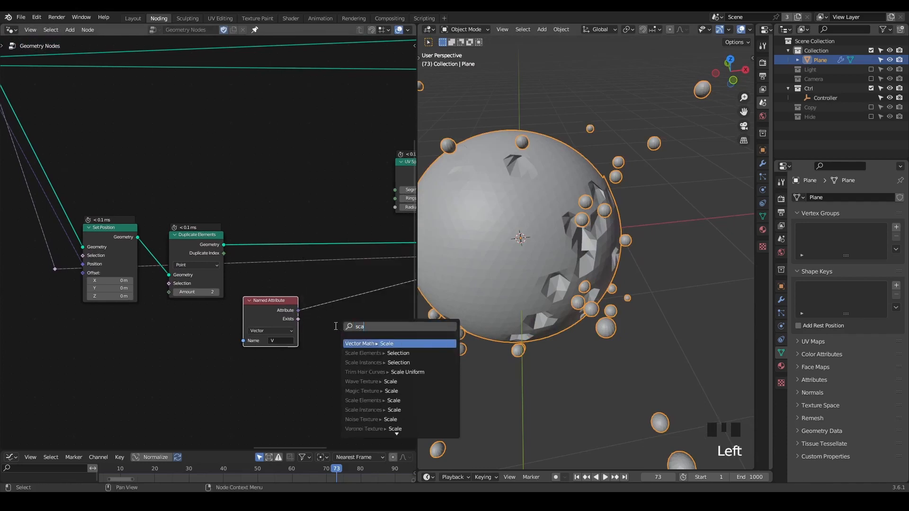
text(l)
key(Return)
click(335, 326)
alt+drag(345, 330, 358, 293)
- Set the Scale node's Scale value to 2.730
middle_drag(355, 341, 278, 319)
shift+drag(283, 307, 329, 308)
middle_drag(283, 307, 200, 277)
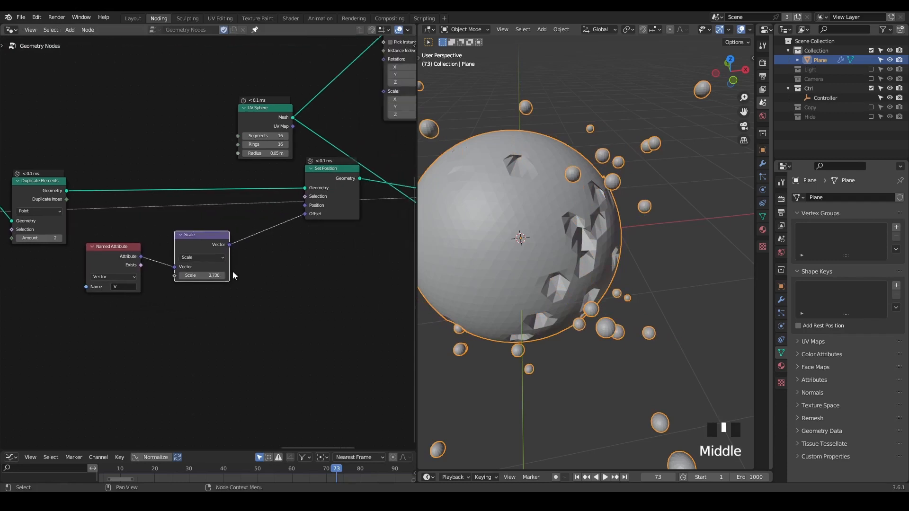
- Widen the node editor and examine the trigger nodes in the simulation zone and the Simulation Output's trigger outputs
scroll(415, 205, down, 2)
drag(414, 205, 549, 205)
middle_drag(272, 207, 248, 189)
scroll(284, 248, up, 2)
middle_drag(284, 247, 347, 171)
ctrl+middle_drag(193, 241, 189, 305)
middle_drag(201, 302, 454, 227)
scroll(265, 247, up, 3)
scroll(66, 183, up, 2)
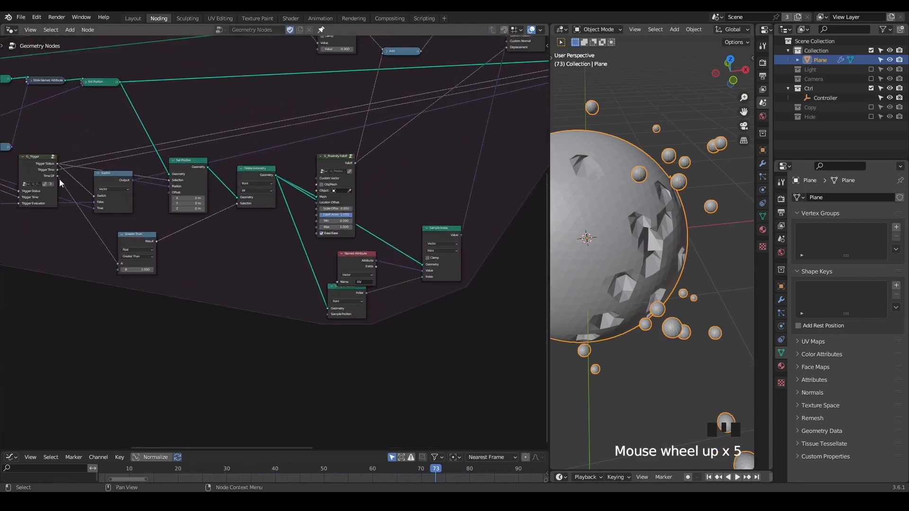
middle_drag(399, 89, 341, 246)
scroll(365, 240, up, 2)
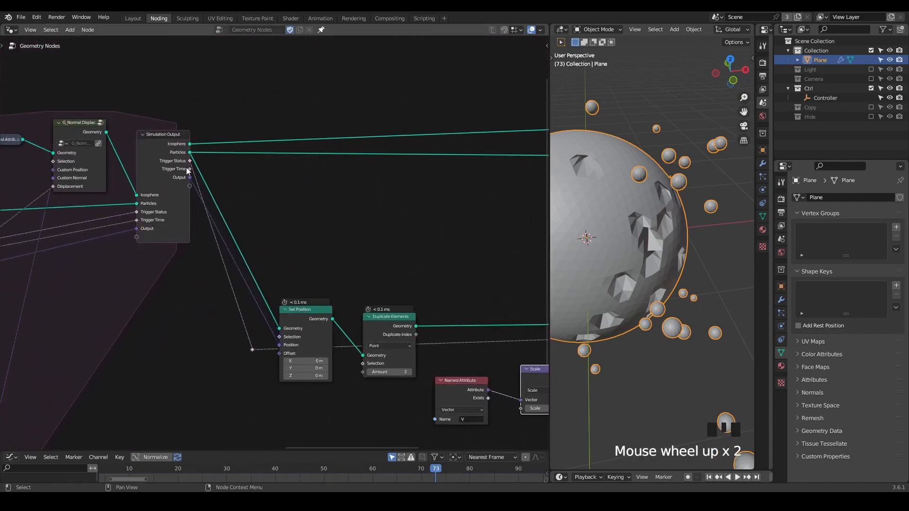
- Add a Subtract math node after the simulation zone and feed the Simulation Output's Trigger Time into its second Value
drag(189, 169, 277, 183)
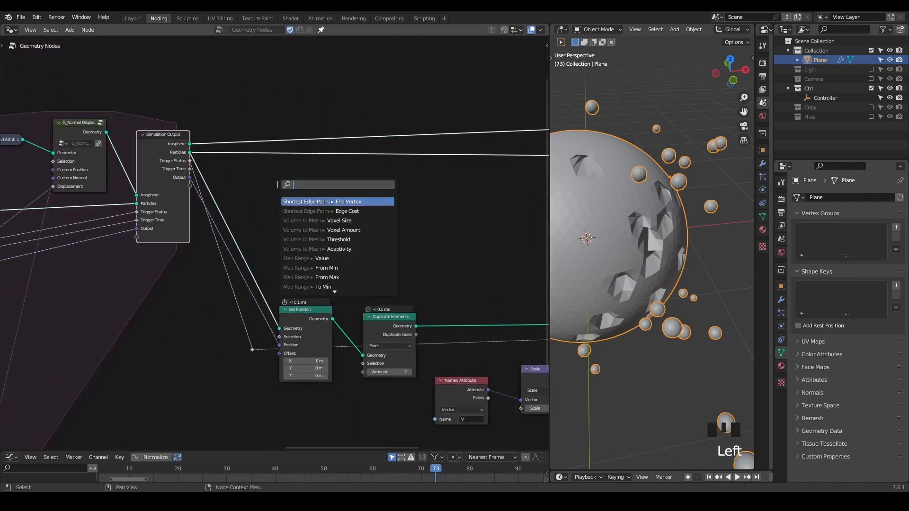
text(subt)
key(Return)
click(334, 216)
- Add a Scene Time node and connect its Frame output to the Subtract node's first Value
drag(333, 256, 284, 193)
text(scene)
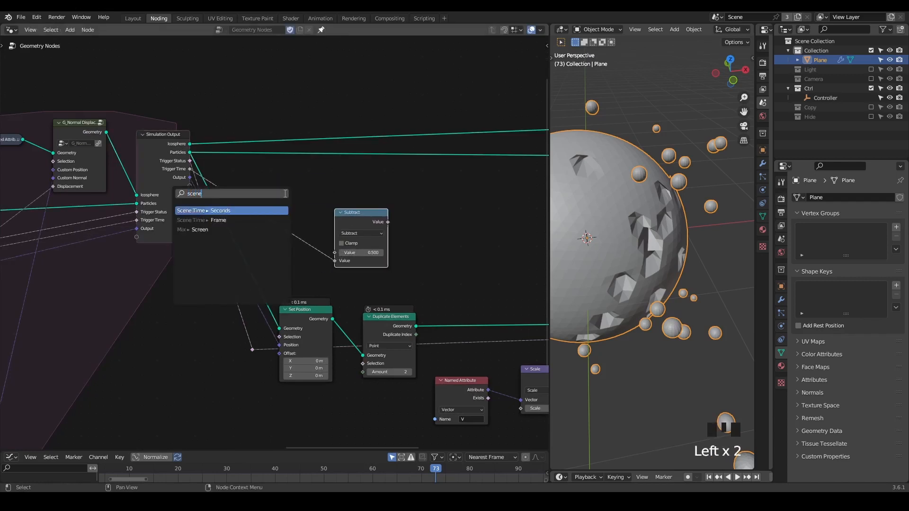
key(Return)
click(276, 184)
scroll(344, 237, up, 3)
drag(276, 187, 354, 257)
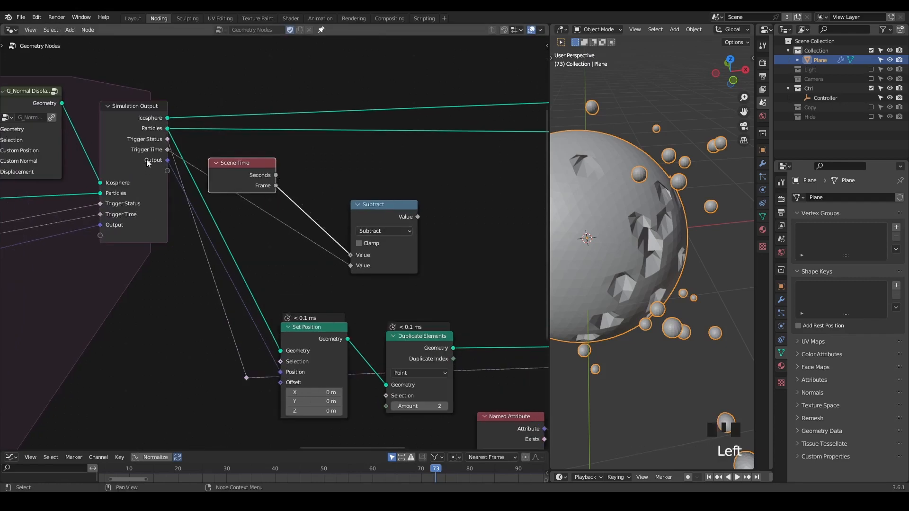
- Feed the Subtract result into a new Map Range node and set its From Max to 15
middle_drag(374, 276, 204, 193)
scroll(273, 217, down, 3)
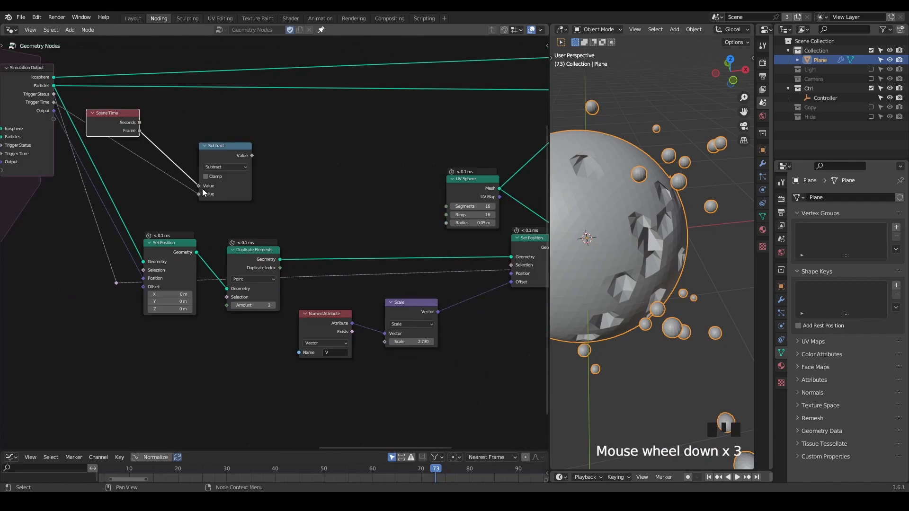
middle_drag(274, 216, 217, 198)
drag(195, 138, 259, 135)
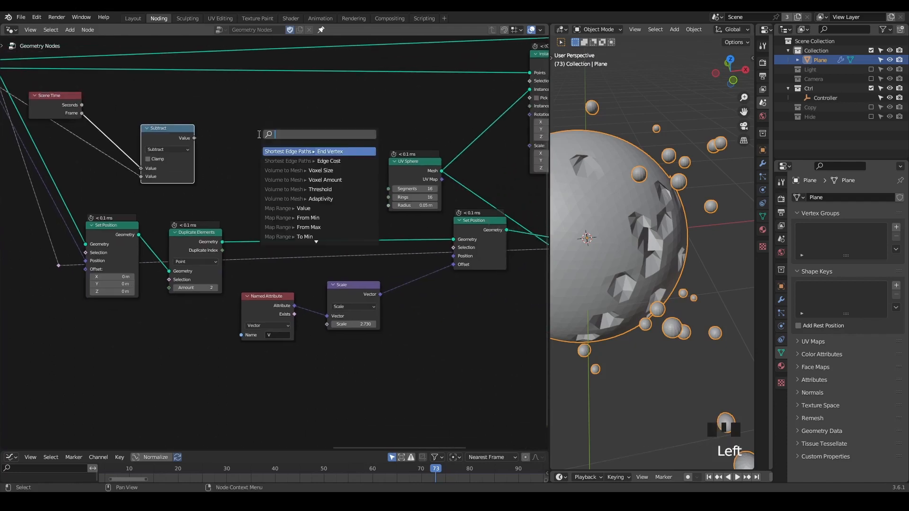
text(map ra)
key(Return)
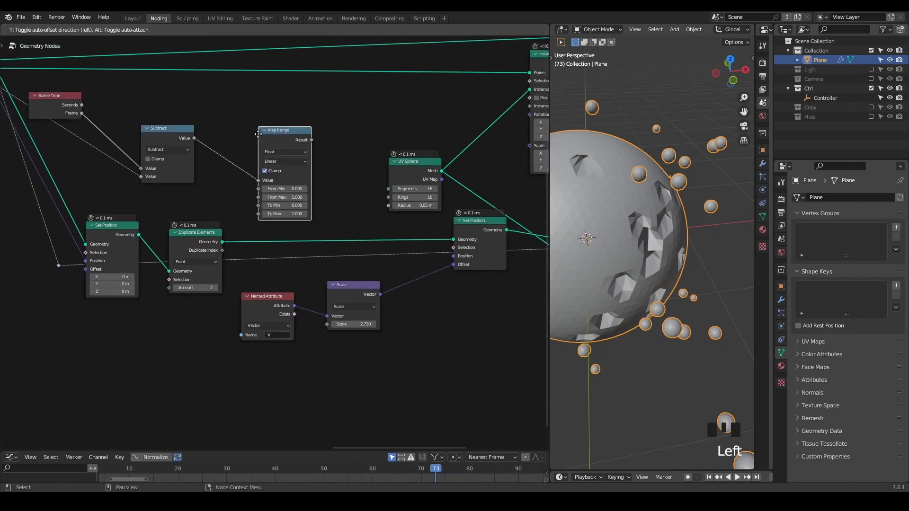
click(226, 124)
middle_drag(196, 169, 279, 170)
drag(254, 131, 233, 126)
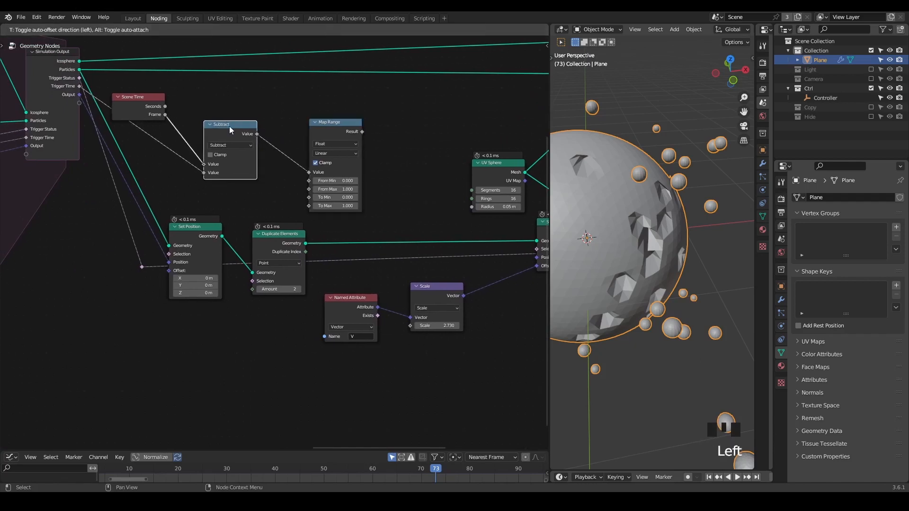
scroll(372, 178, up, 2)
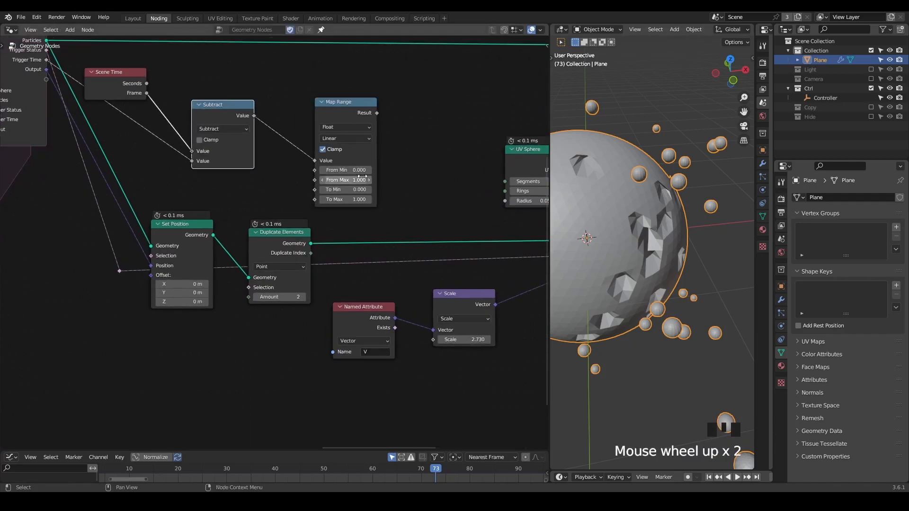
click(355, 179)
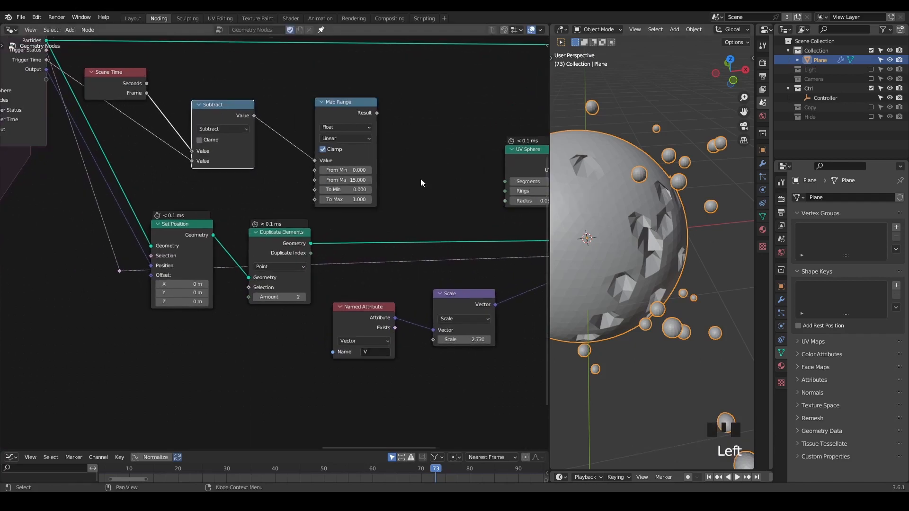
- Connect the Map Range Result to the Scale input of the vector Scale node, shifting that node away from Named Attribute
middle_drag(423, 183, 362, 226)
drag(390, 308, 421, 296)
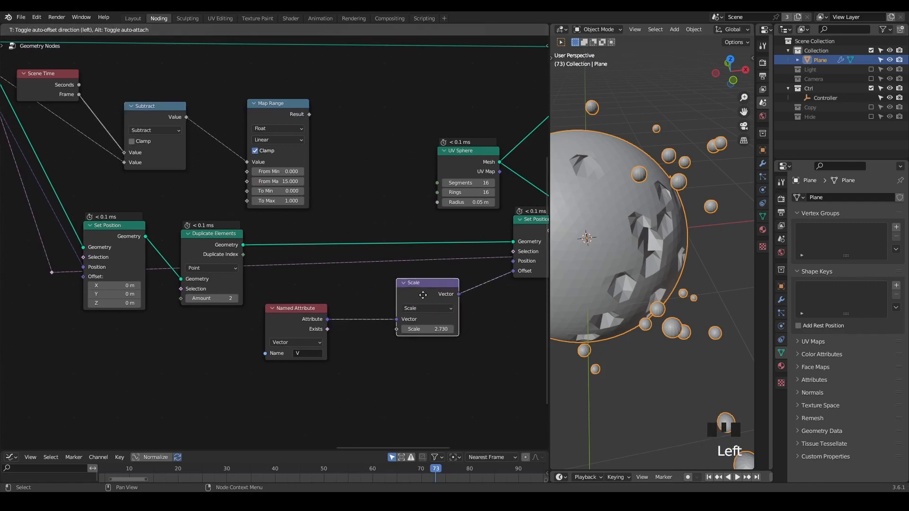
drag(273, 121, 399, 330)
- Widen the 3D viewport and advance the simulation frame by frame to 82 to check how the duplicated points travel
drag(549, 197, 451, 197)
middle_drag(587, 234, 569, 232)
double_click(703, 479)
double_click(702, 478)
triple_click(702, 479)
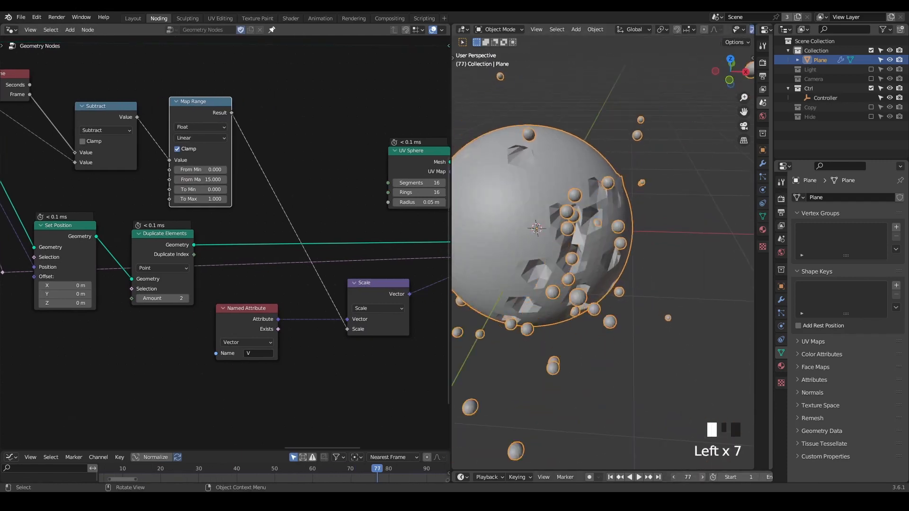
triple_click(702, 479)
triple_click(702, 478)
- Add a G_Remap 0-1 node driven by the Map Range Result and connect it to the duplicated points' Instance on Points Scale
middle_drag(329, 247, 281, 232)
scroll(314, 240, down, 2)
scroll(255, 232, down, 2)
key(ctrl+a)
text(re)
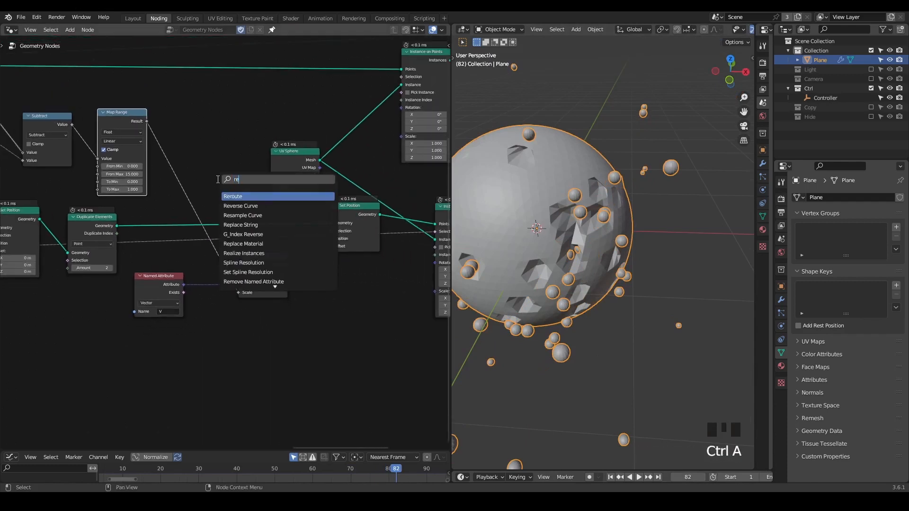
text(map)
key(Return)
click(192, 129)
alt+right_drag(137, 121, 203, 137)
middle_drag(203, 138, 112, 130)
drag(151, 126, 343, 288)
- Enable Reverse 0-1 on the G_Remap 0-1 node and place it below the vector Scale node
scroll(255, 286, up, 3)
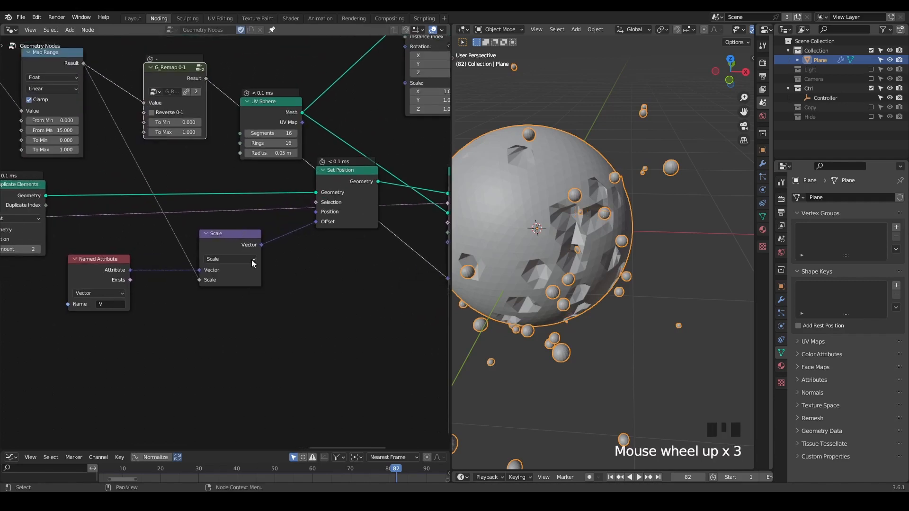
click(171, 113)
drag(175, 78, 231, 350)
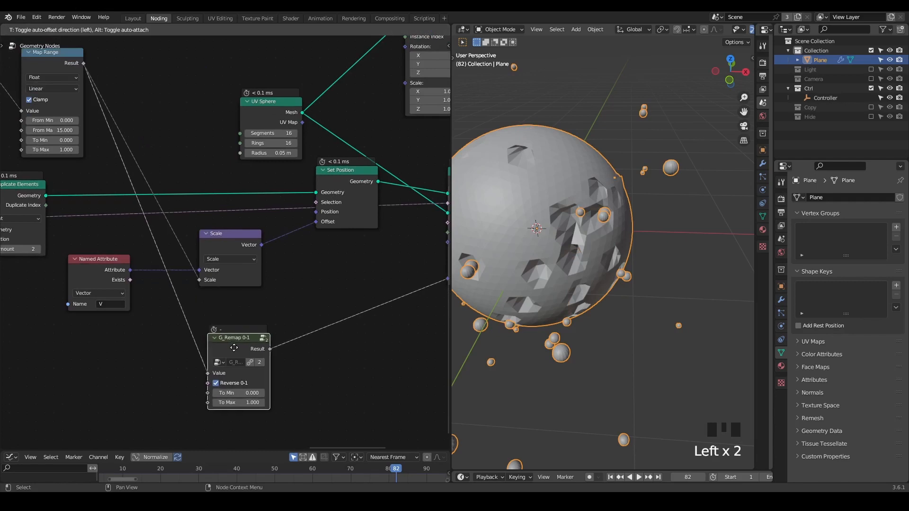
- Replay the simulation from the start and advance frame by frame to 81 to check the spawned points shrinking over time
key(shift+space)
drag(704, 479, 725, 480)
key(space)
key(space)
key(shift+space)
key(space)
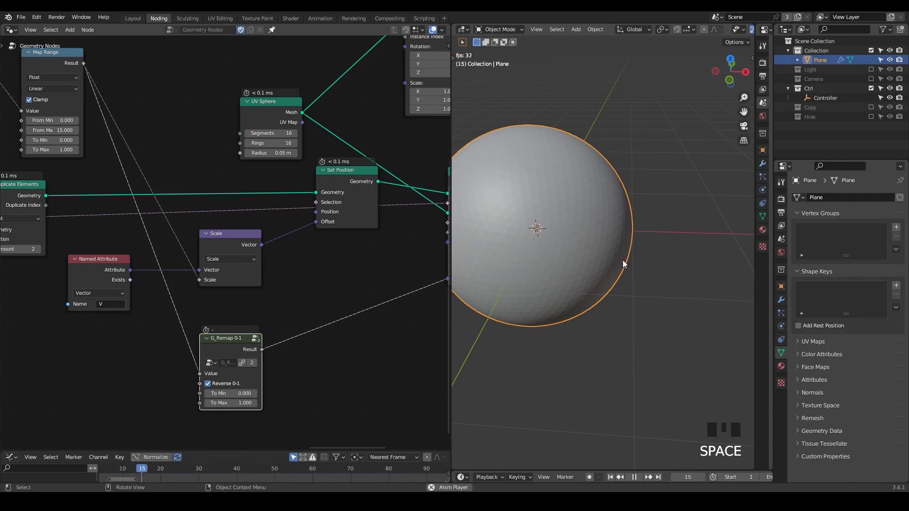
key(space)
middle_drag(566, 235, 594, 205)
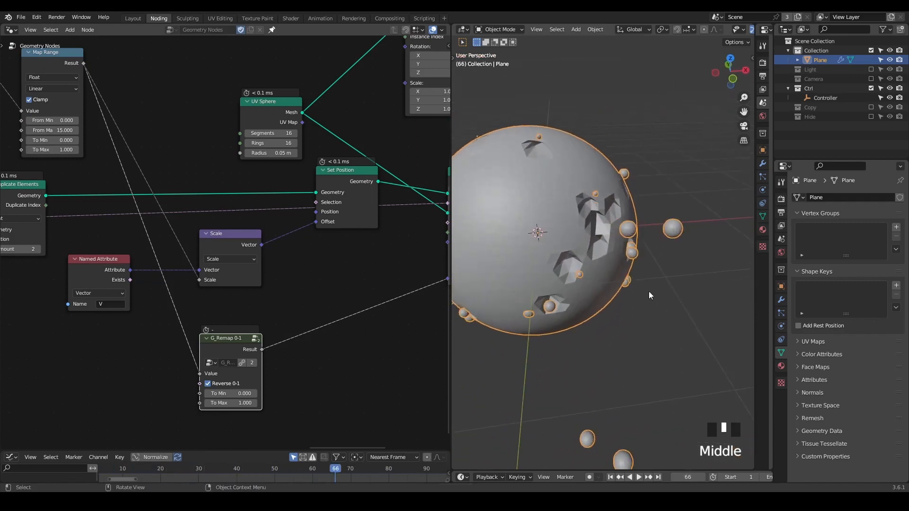
click(702, 476)
click(702, 476)
click(702, 477)
click(702, 477)
click(702, 477)
click(702, 477)
click(702, 477)
click(702, 477)
click(703, 477)
click(702, 477)
click(702, 476)
click(702, 477)
click(702, 476)
click(702, 476)
click(702, 476)
click(702, 477)
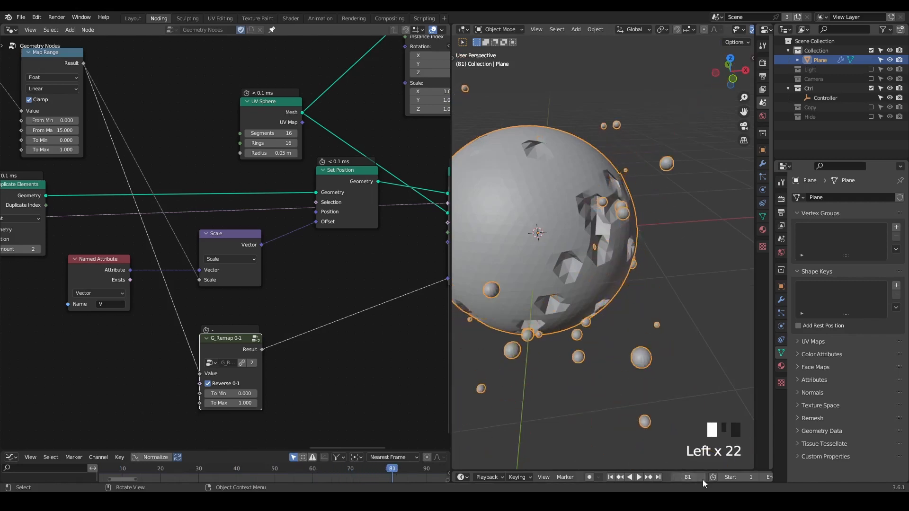
- Move the UV Sphere, second Set Position and instancing nodes farther from the Scale node, and play the simulation to frame 93
middle_click(256, 243)
scroll(255, 243, down, 5)
middle_drag(256, 243, 206, 224)
scroll(206, 224, down, 2)
drag(428, 55, 172, 226)
key(g)
scroll(303, 248, up, 4)
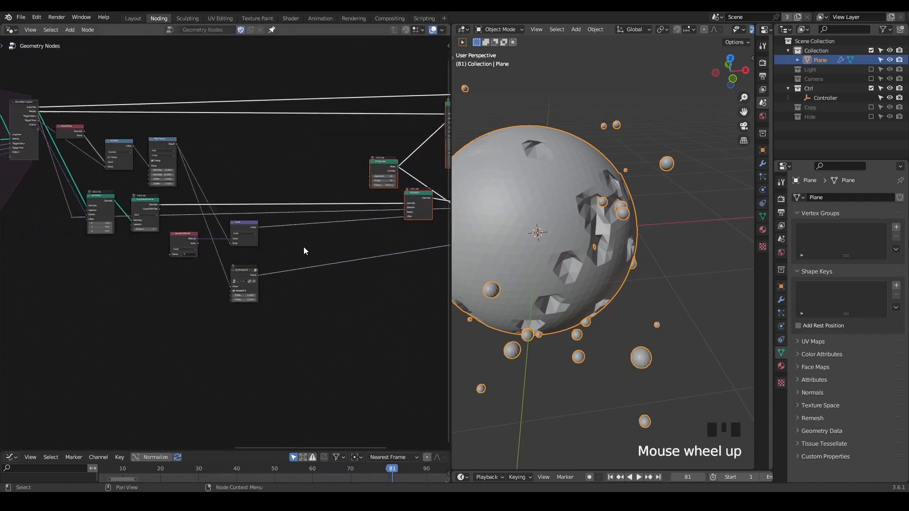
scroll(616, 208, up, 2)
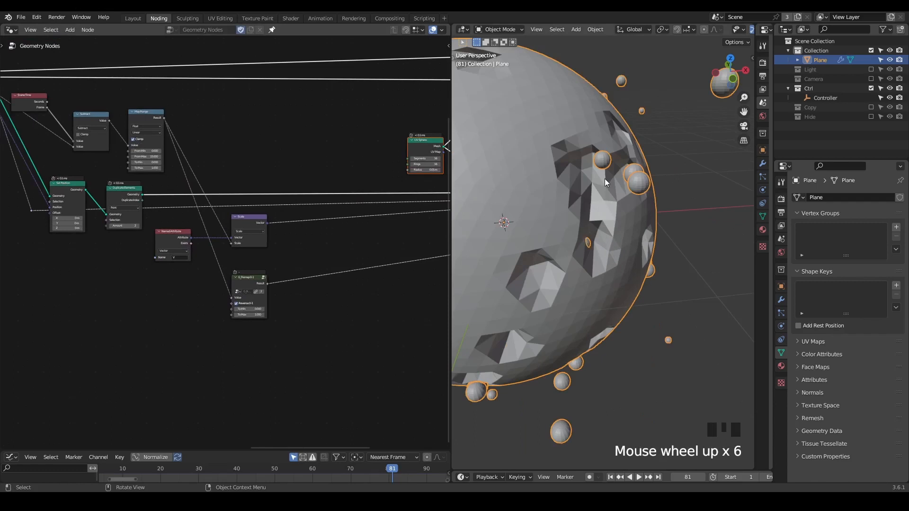
key(space)
key(space)
- Spread the Scale and G_Remap 0-1 nodes away from the V Named Attribute to open a gap between them
scroll(232, 229, up, 5)
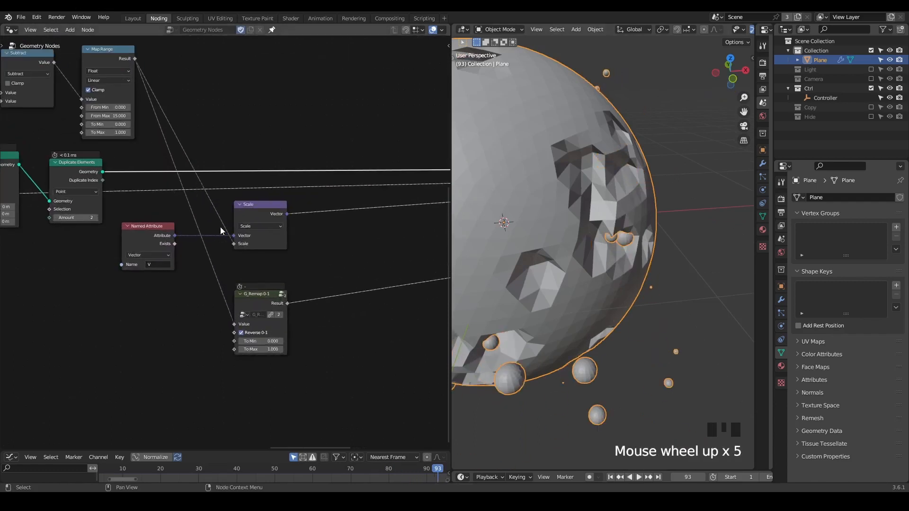
drag(308, 184, 156, 415)
key(g)
click(298, 227)
drag(315, 280, 130, 283)
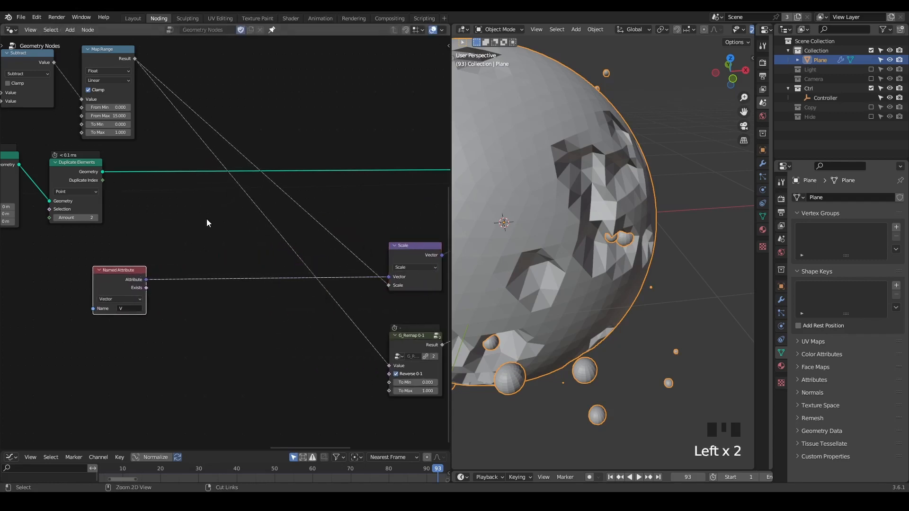
- Insert a Vector Rotate node between the V Named Attribute and the Scale node
key(ctrl+a)
text(vec)
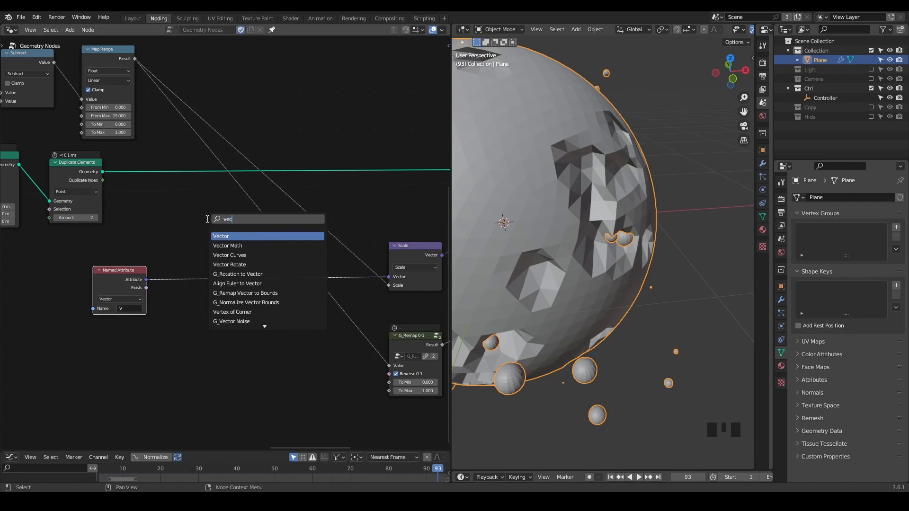
text(rot)
key(Return)
click(187, 284)
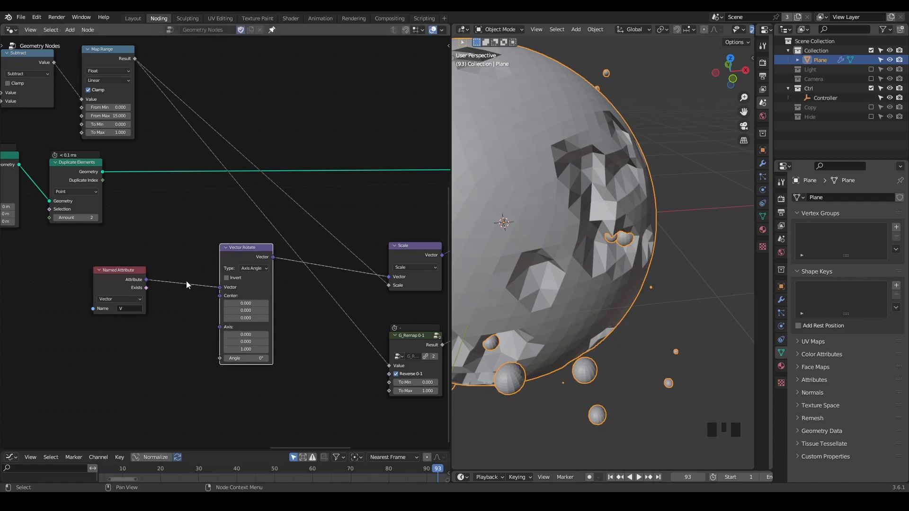
middle_drag(187, 285, 317, 281)
scroll(244, 257, down, 2)
middle_drag(243, 256, 282, 260)
drag(78, 56, 373, 290)
shift+right_drag(325, 223, 292, 251)
key(g)
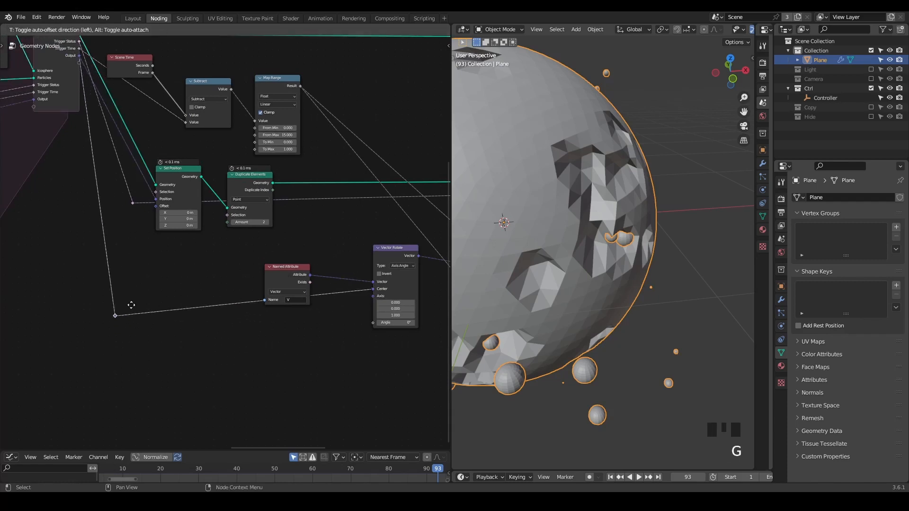
click(136, 290)
middle_drag(165, 292, 150, 272)
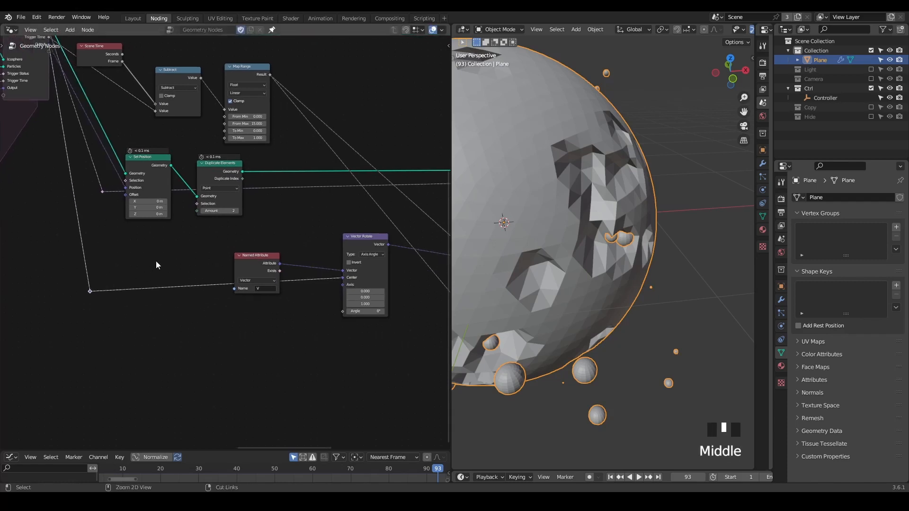
ctrl+right_drag(150, 271, 120, 279)
drag(118, 266, 69, 329)
key(ctrl+x)
- Set the Vector Rotate type to Euler and drive its Rotation with a new G_Random Rotation node
scroll(184, 302, up, 3)
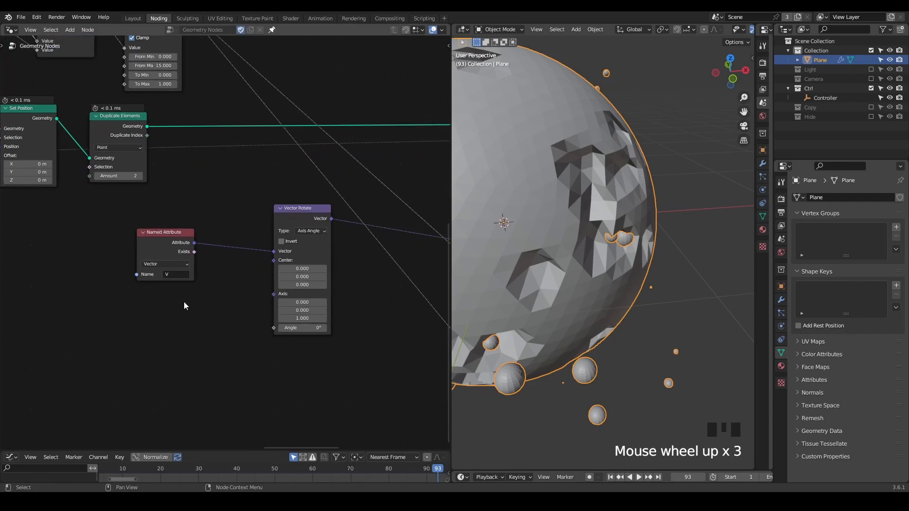
click(310, 231)
click(323, 279)
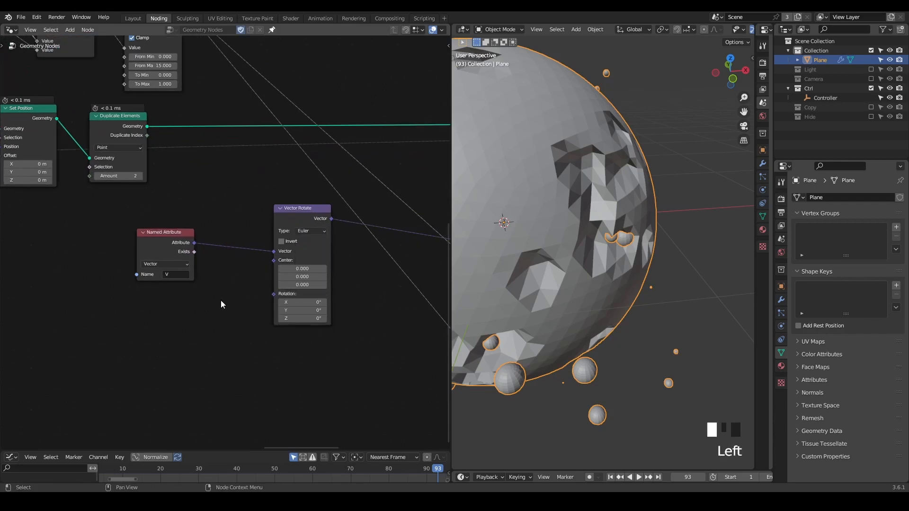
key(ctrl+a)
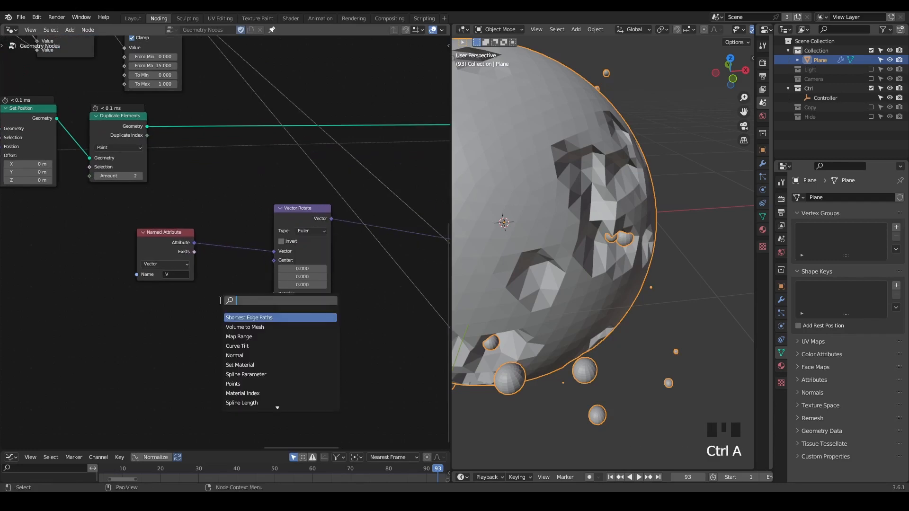
text(random rota)
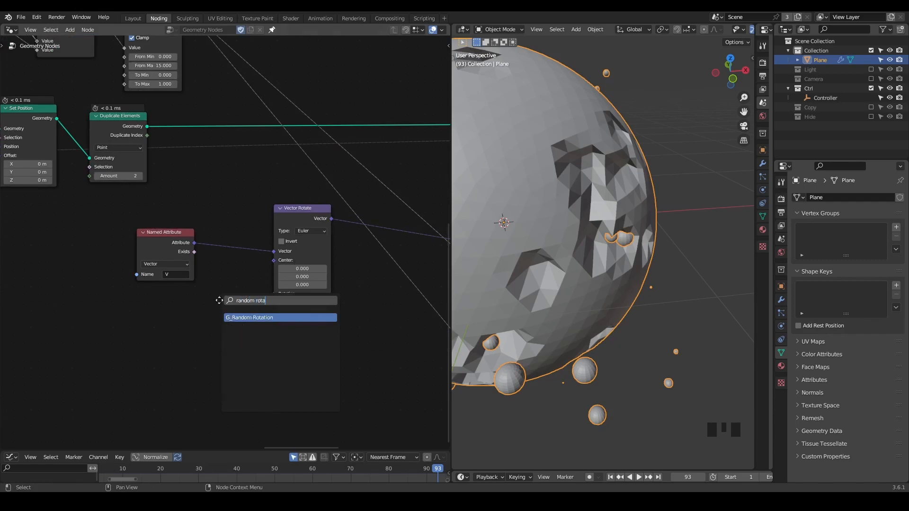
key(Return)
click(180, 302)
scroll(229, 322, up, 3)
drag(221, 320, 286, 309)
- Set G_Random Rotation's Var to 0.2 and connect Duplicate Elements' Duplicate Index to its Custom ID
click(184, 375)
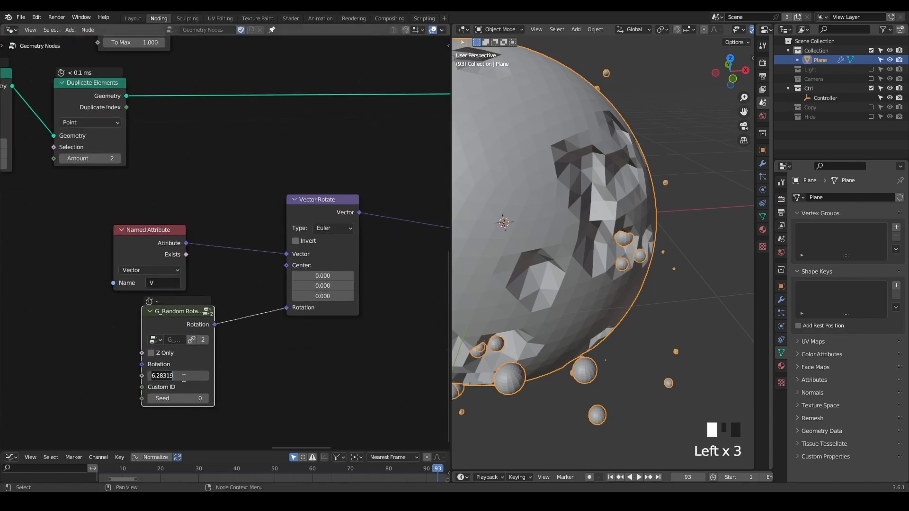
text(0.2)
key(Return)
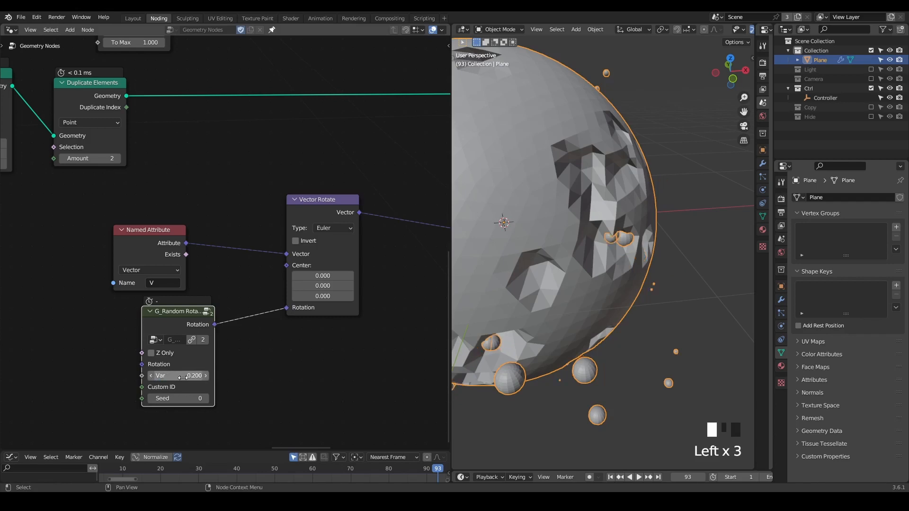
scroll(225, 217, down, 2)
drag(293, 218, 343, 211)
drag(195, 313, 278, 292)
drag(140, 127, 239, 344)
- Replay the simulation to frame 123 and examine the spread of the duplicated points around the sphere
mouse_move(622, 263)
middle_down()
mouse_move(621, 249)
mouse_move(612, 251)
mouse_move(616, 263)
middle_up()
key(shift+space)
key(space)
scroll(621, 249, down, 2)
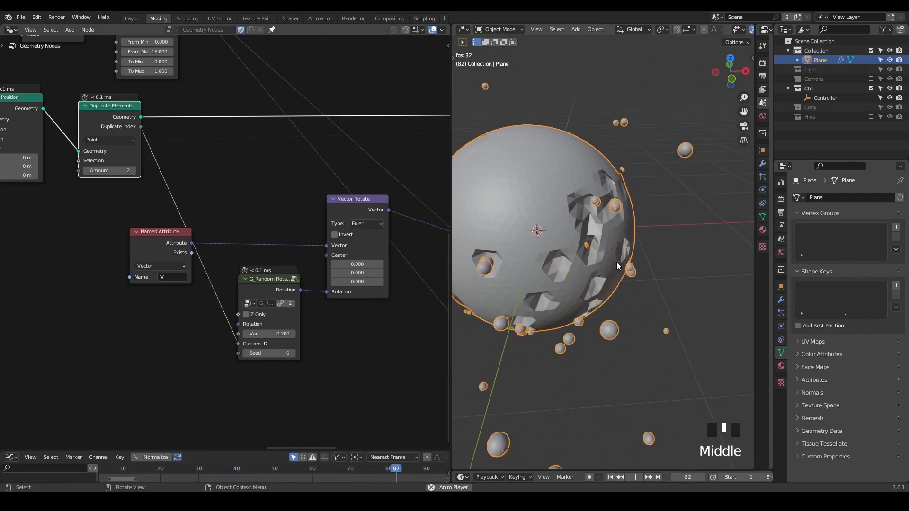
key(space)
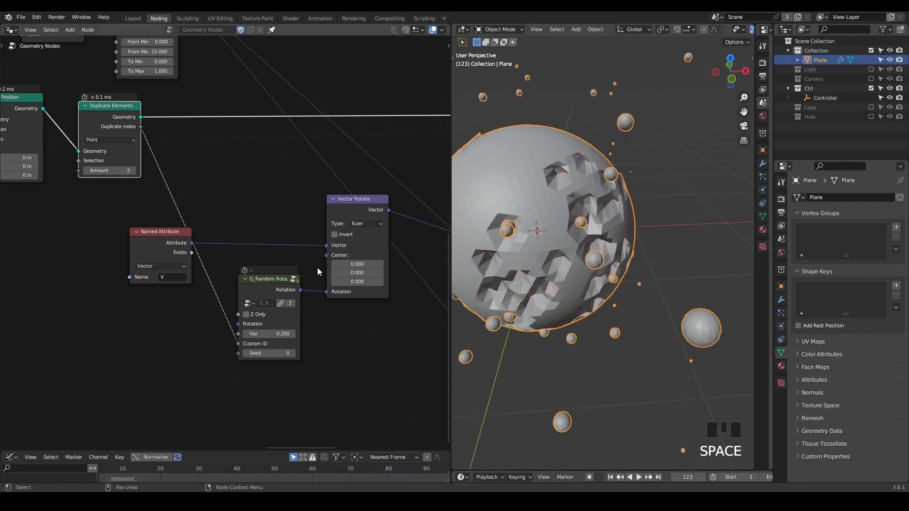
shift+middle_drag(507, 221, 547, 211)
- Return to the first frame, rerun the start of the simulation, and raise G_Random Rotation's Var to 1.210
shift+click(268, 353)
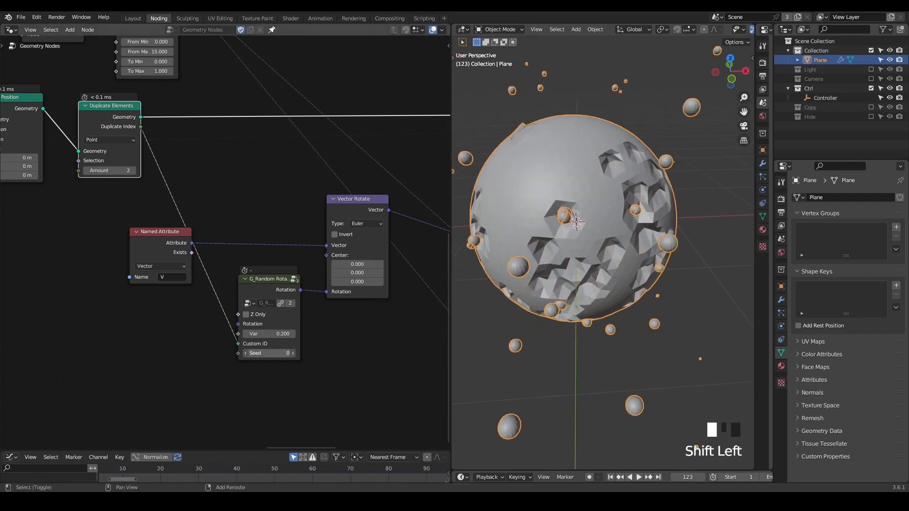
key(ctrl+z)
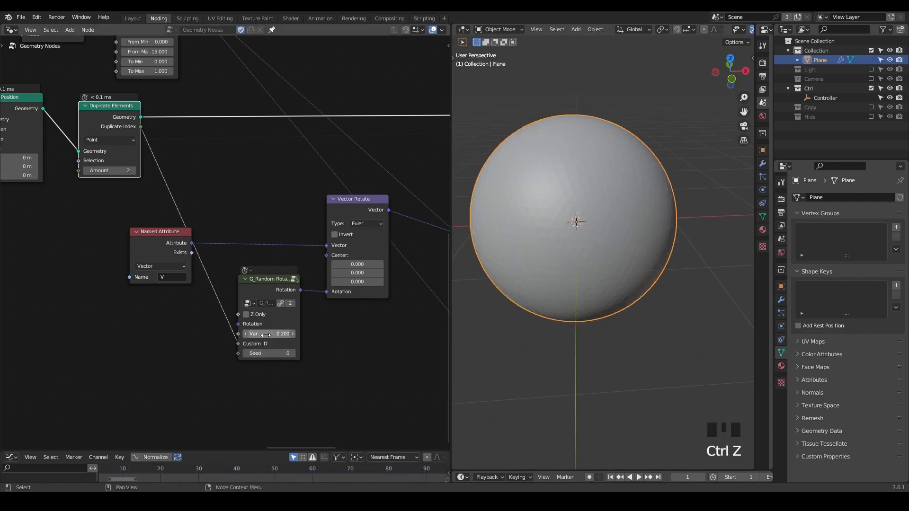
key(space)
key(space)
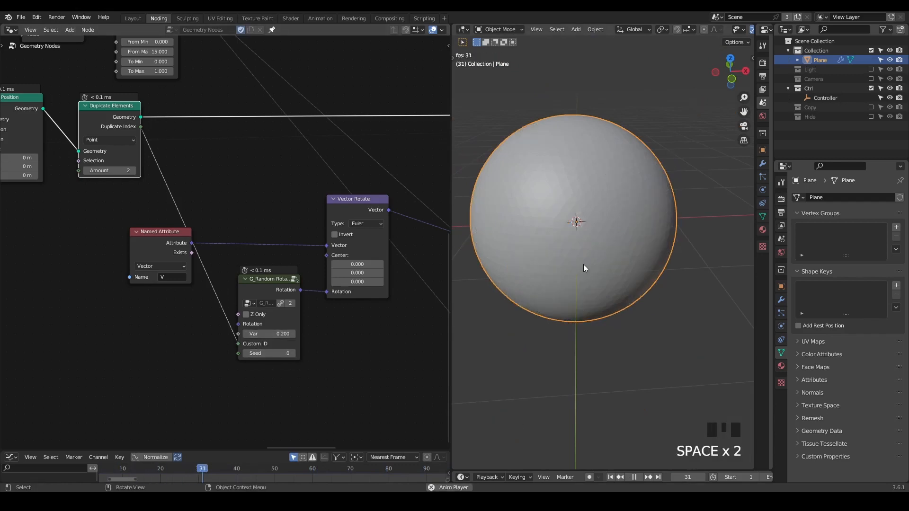
key(space)
shift+drag(268, 335, 284, 334)
- Play the simulation to frame 174 and examine the dented sphere, the scattered points and the complete node tree
key(space)
key(space)
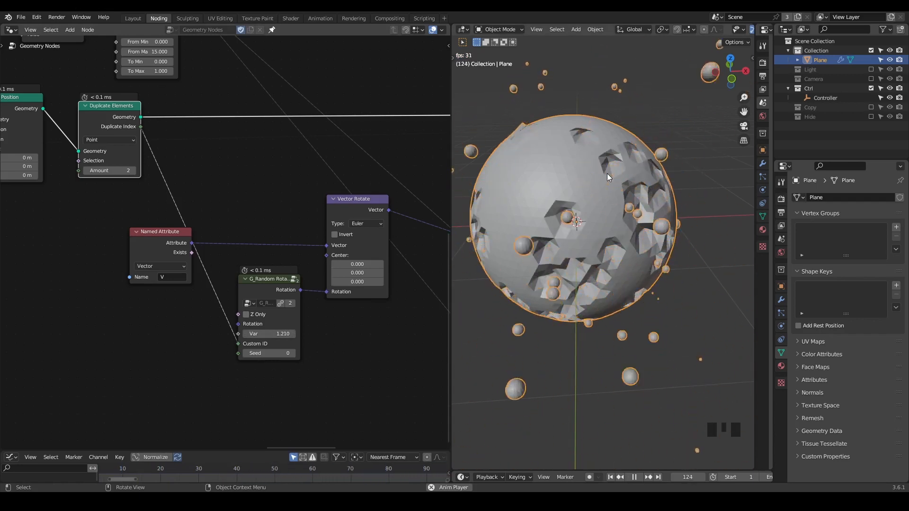
key(space)
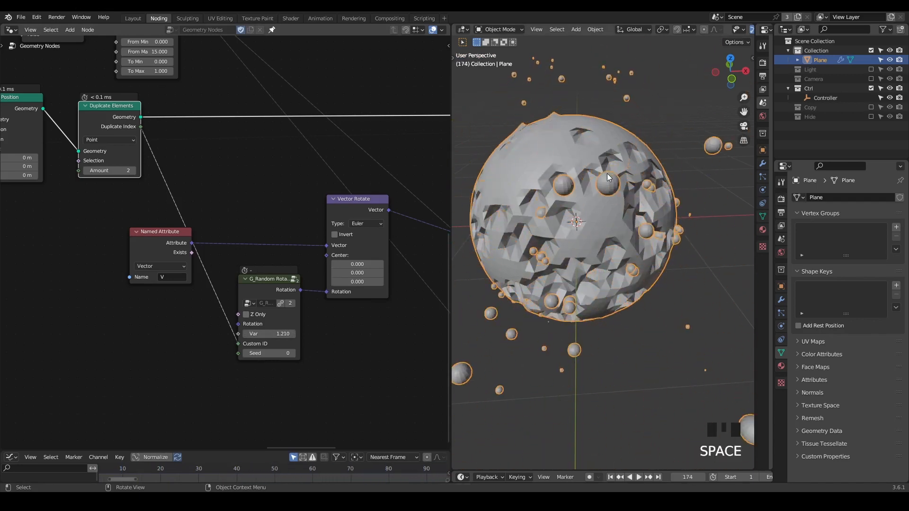
scroll(607, 173, down, 2)
middle_drag(296, 232, 202, 231)
middle_drag(484, 162, 543, 201)
scroll(329, 241, down, 1)
scroll(330, 245, down, 16)
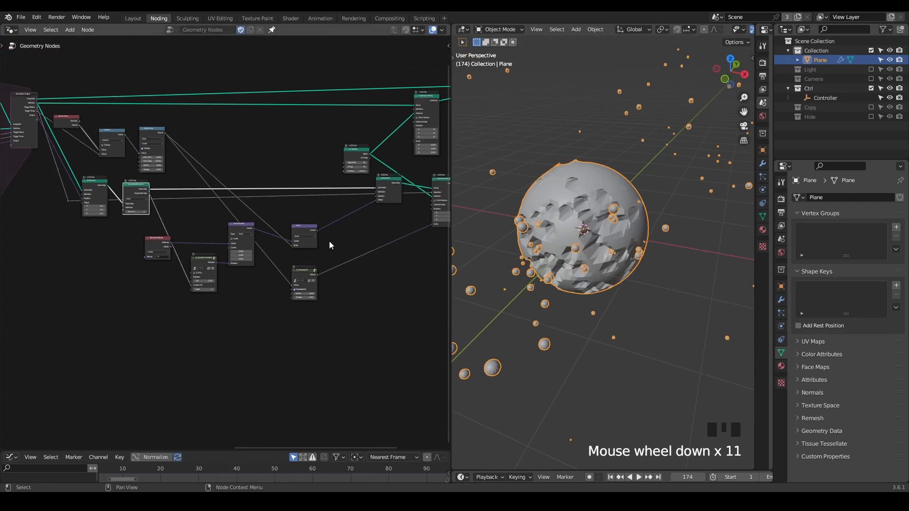
middle_drag(182, 232, 251, 267)
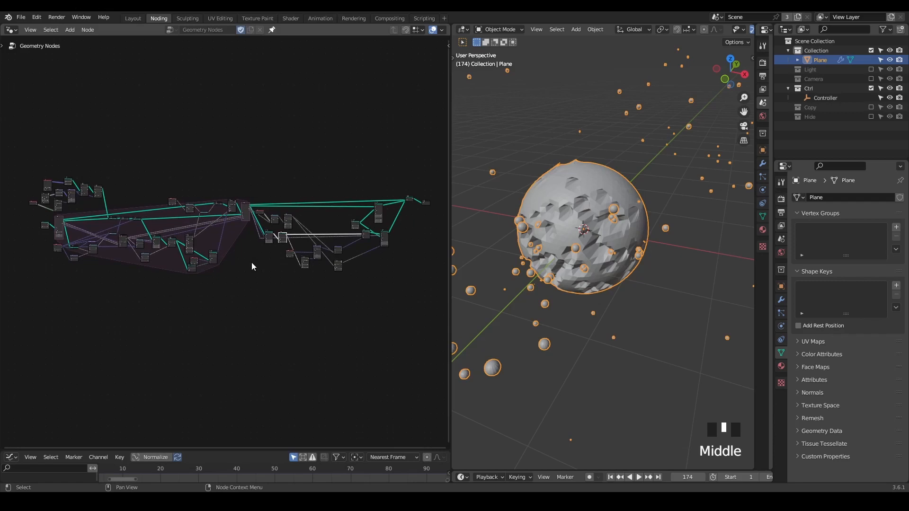